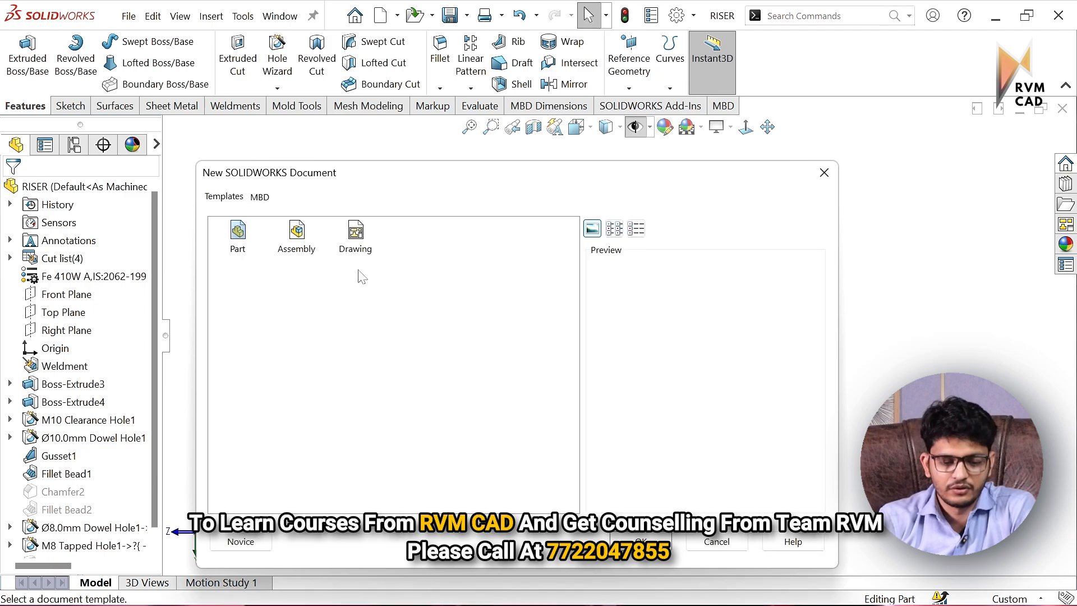
- Create a new drawing document with the standard A3 (ISO) sheet format
click(354, 247)
click(642, 542)
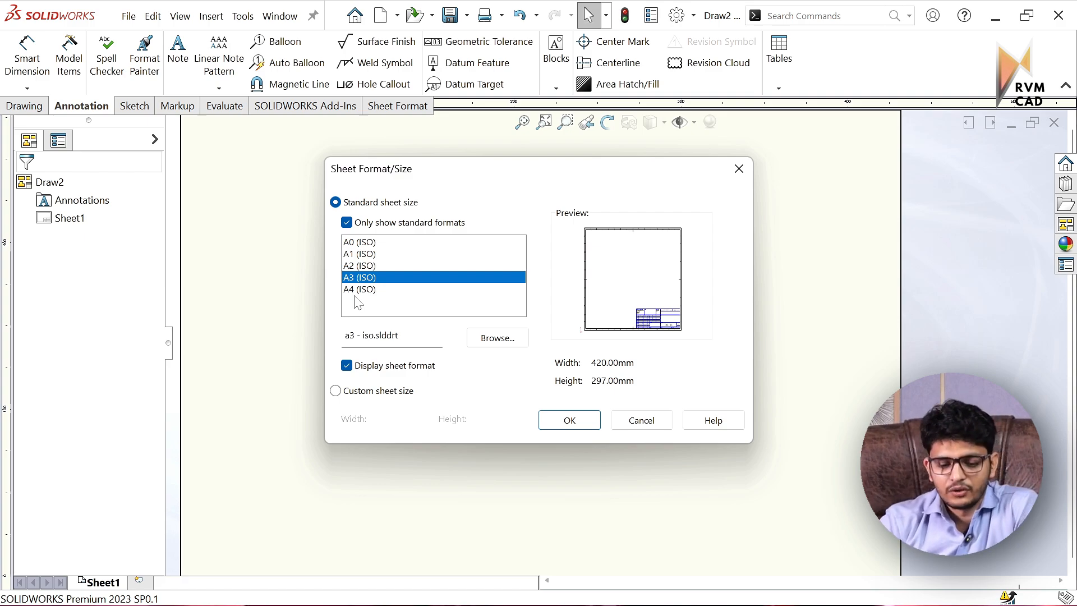
click(569, 421)
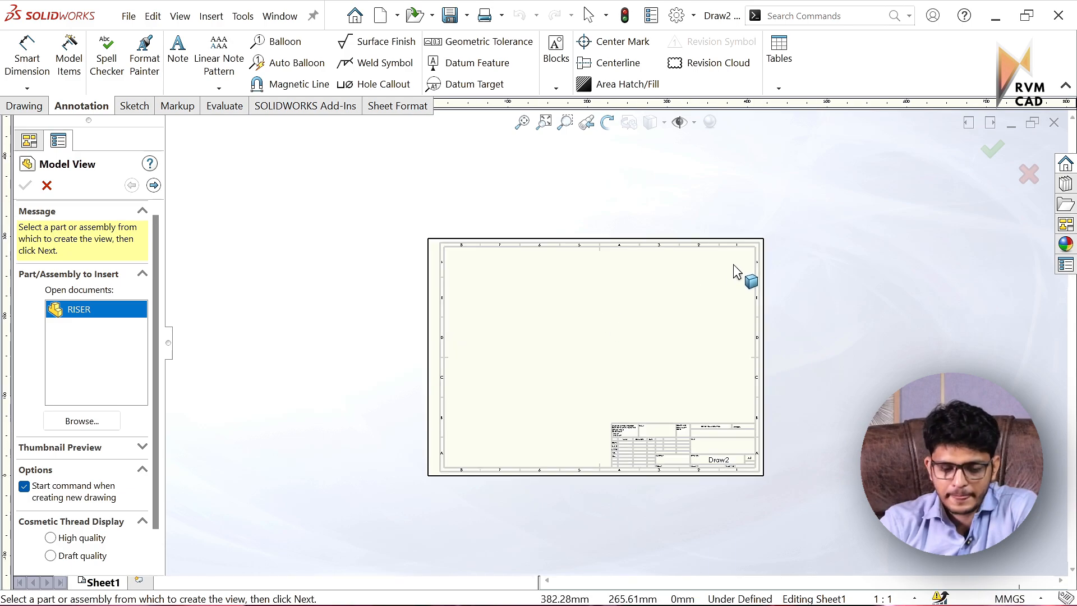
- Insert the RISER part's front view near the sheet's left side and add a projected view above it
scroll(734, 265, down, 1)
scroll(708, 368, down, 1)
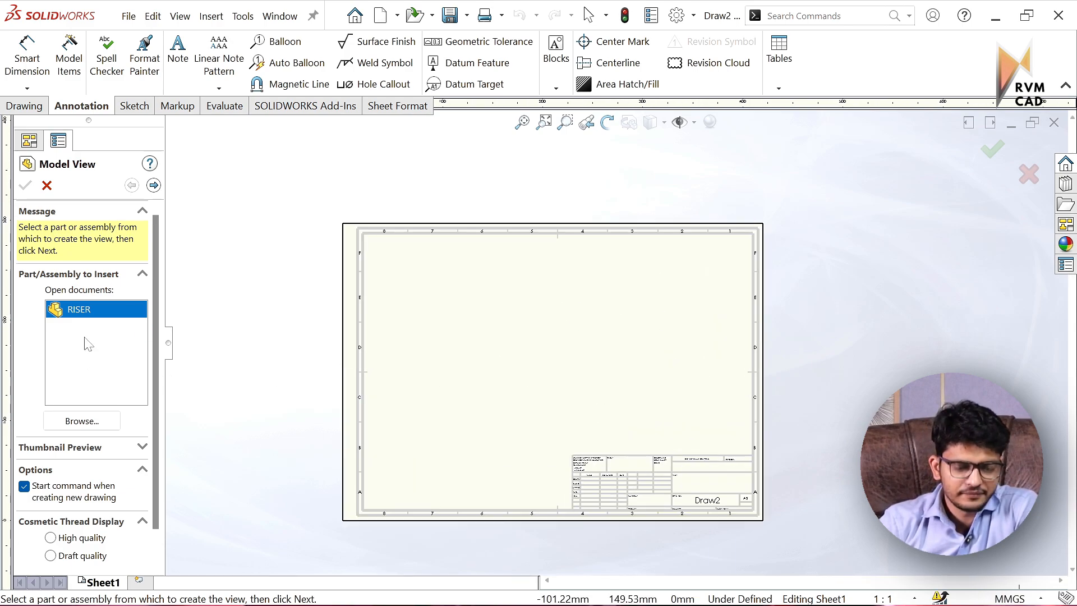
double_click(78, 310)
scroll(450, 412, down, 2)
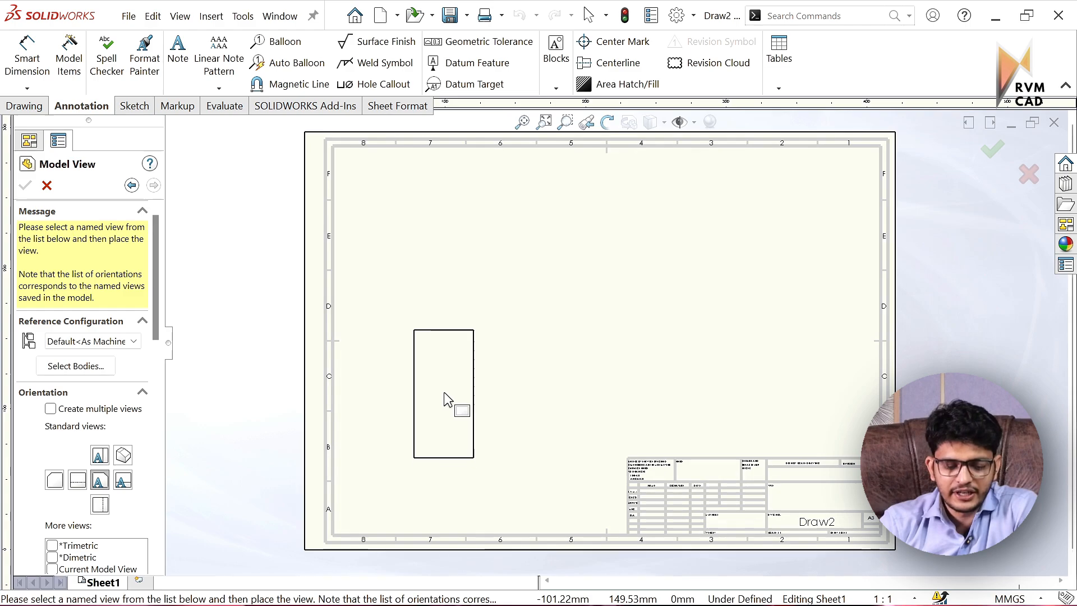
click(446, 400)
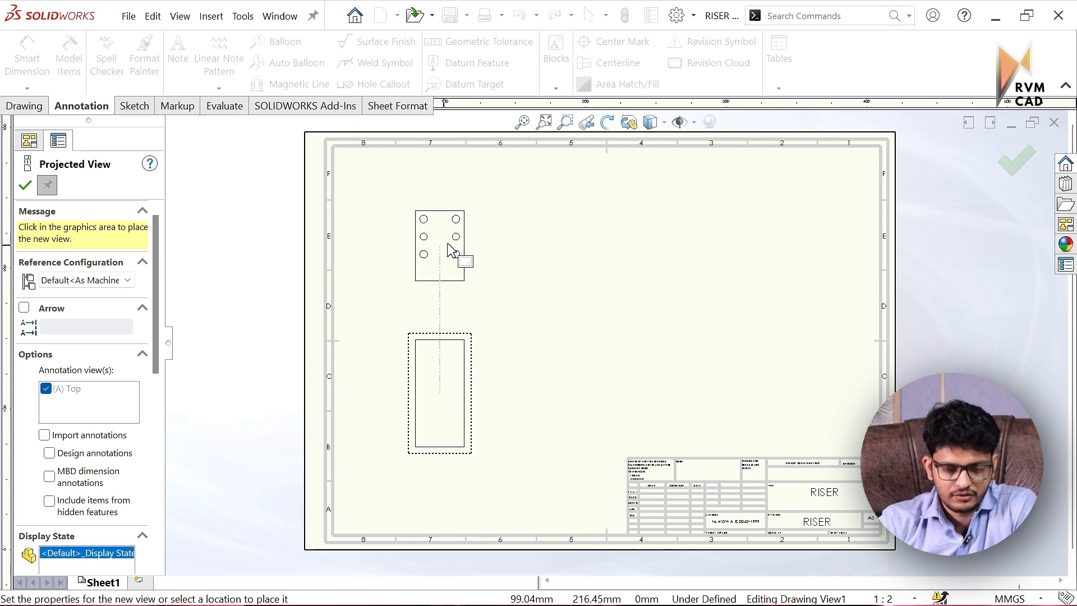
click(456, 247)
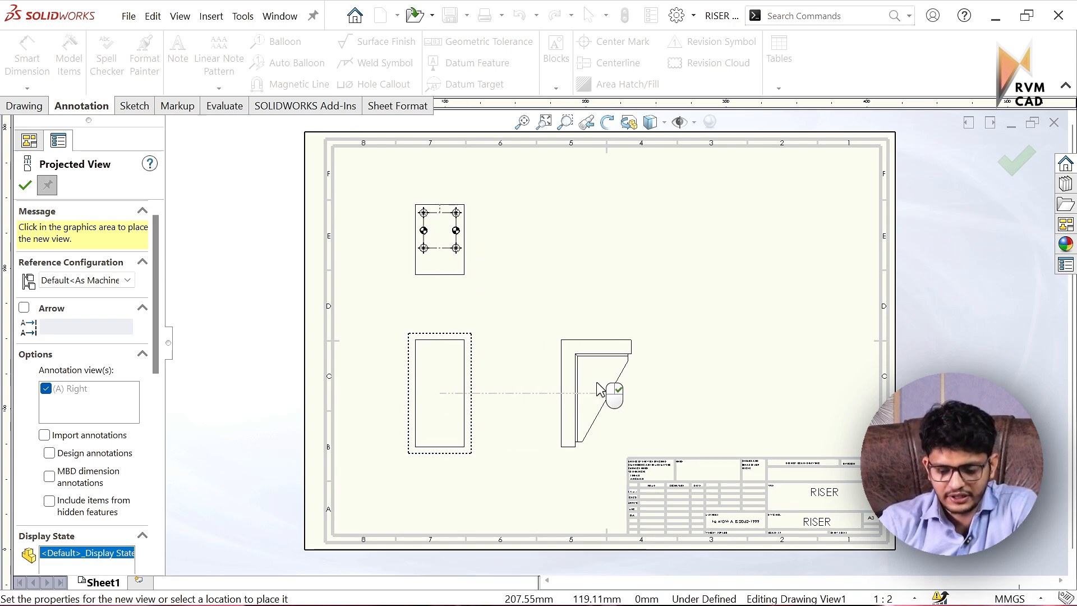
key(Escape)
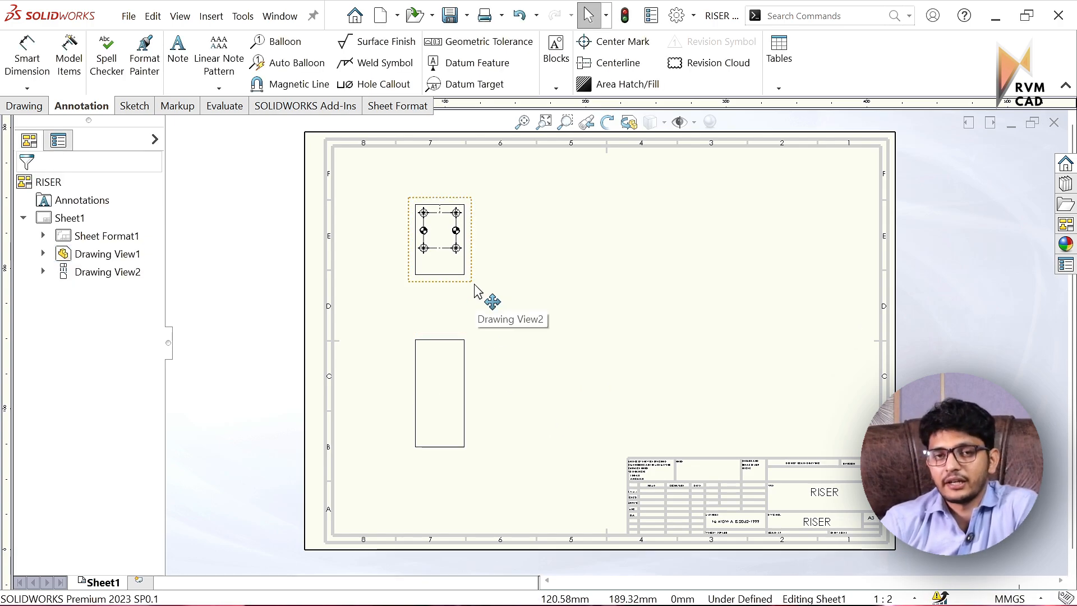
- Switch to the RISER part and orient the model so the gusset is seen straight on along its thin edge
mouse_move(453, 605)
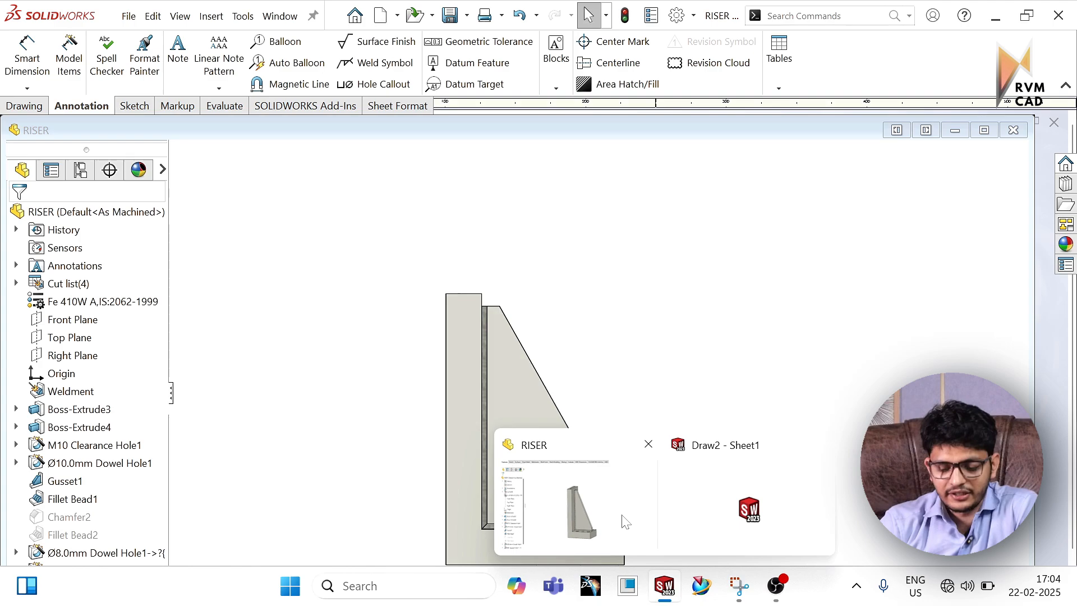
click(621, 516)
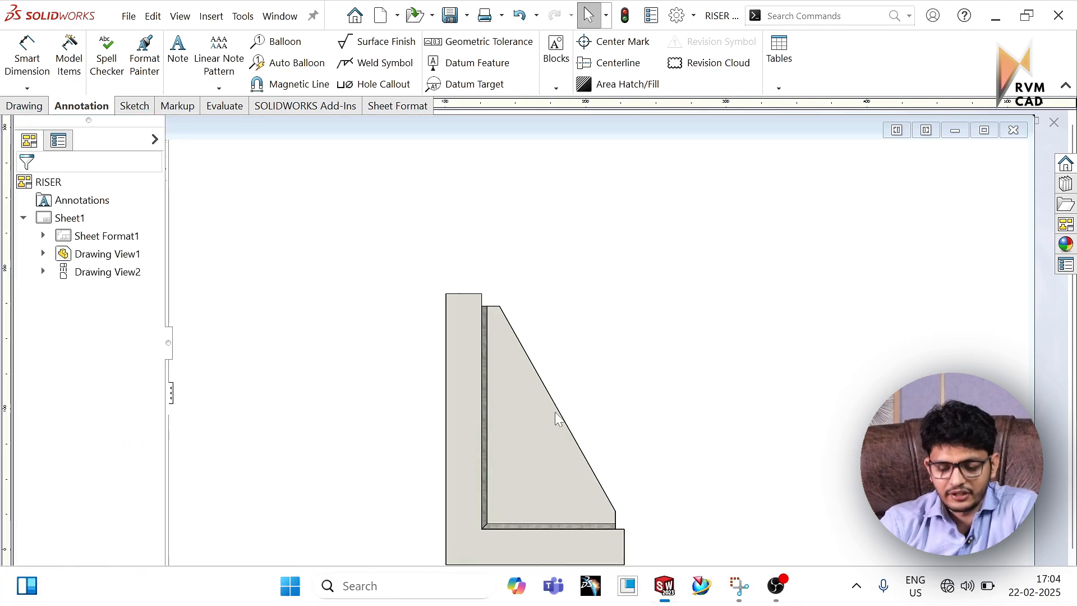
mouse_move(510, 384)
middle_down()
mouse_move(445, 404)
mouse_move(468, 405)
mouse_move(471, 393)
middle_up()
click(747, 132)
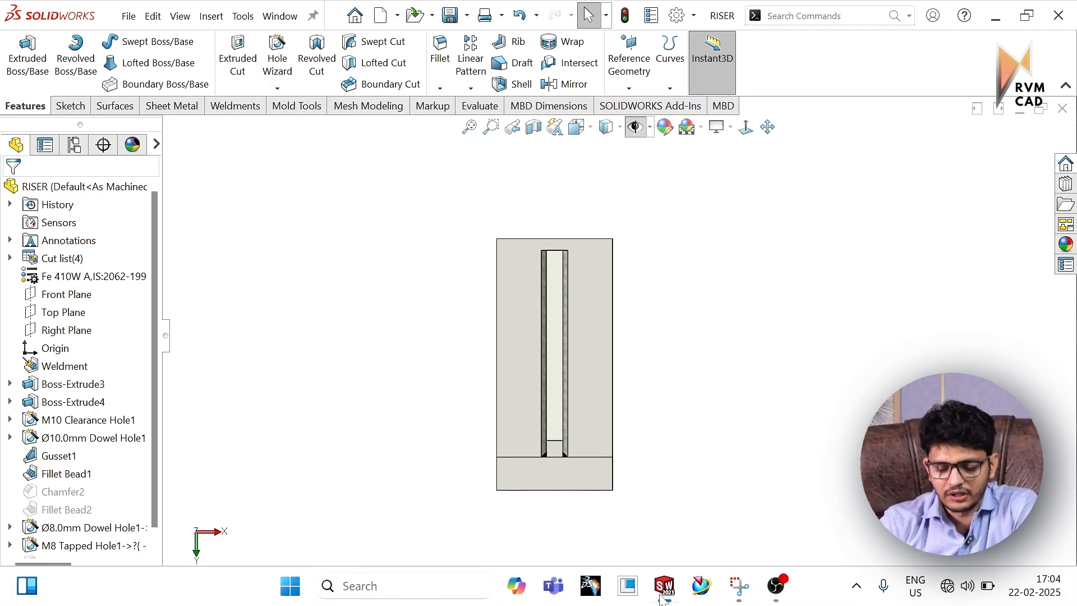
- Return to the drawing and load the RISER part's views into the View Palette
mouse_move(662, 599)
click(615, 522)
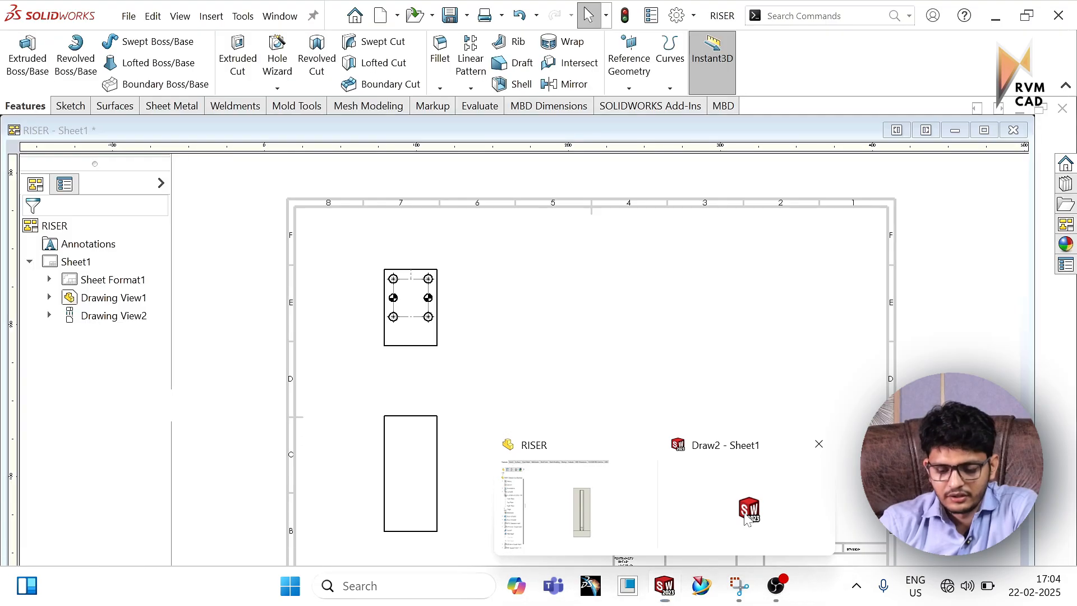
click(746, 517)
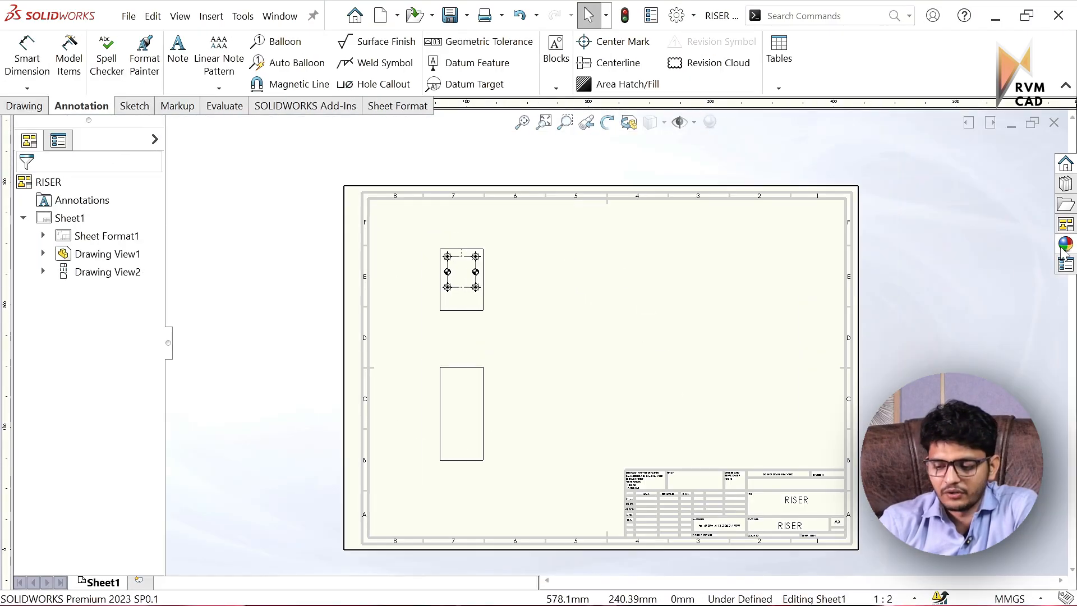
click(1065, 246)
click(960, 132)
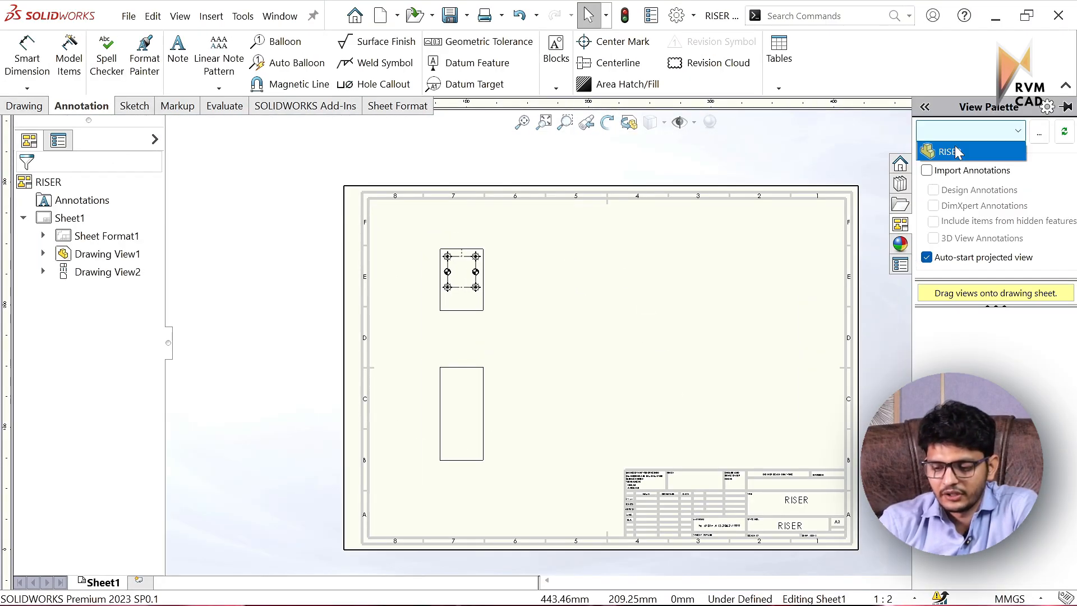
click(958, 152)
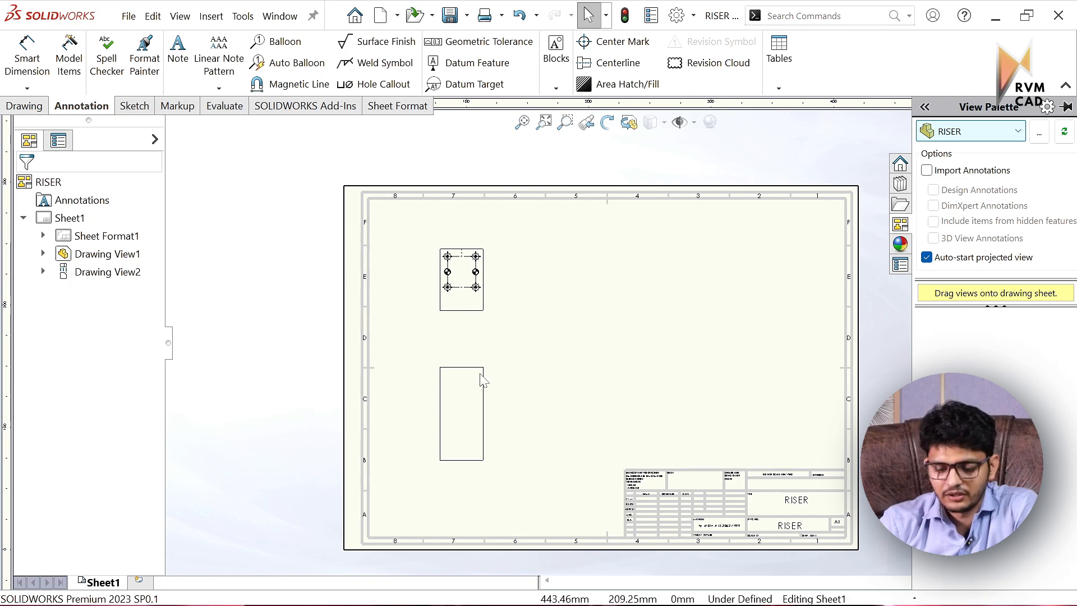
- Move the front view and its aligned projected view off the sheet, past its left edge
scroll(512, 376, up, 1)
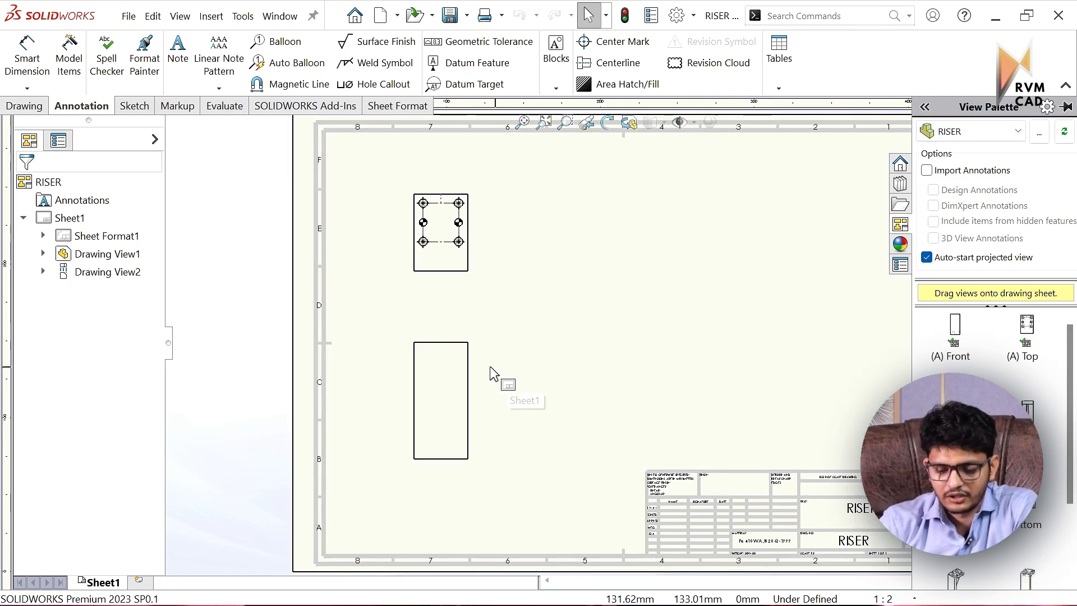
drag(471, 348, 255, 337)
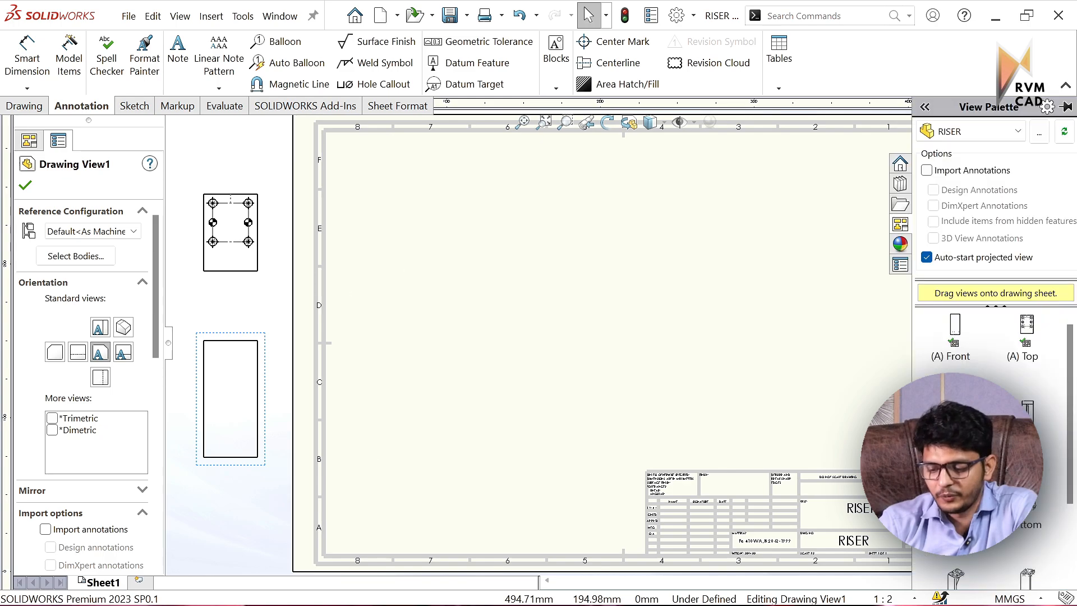
scroll(617, 354, up, 5)
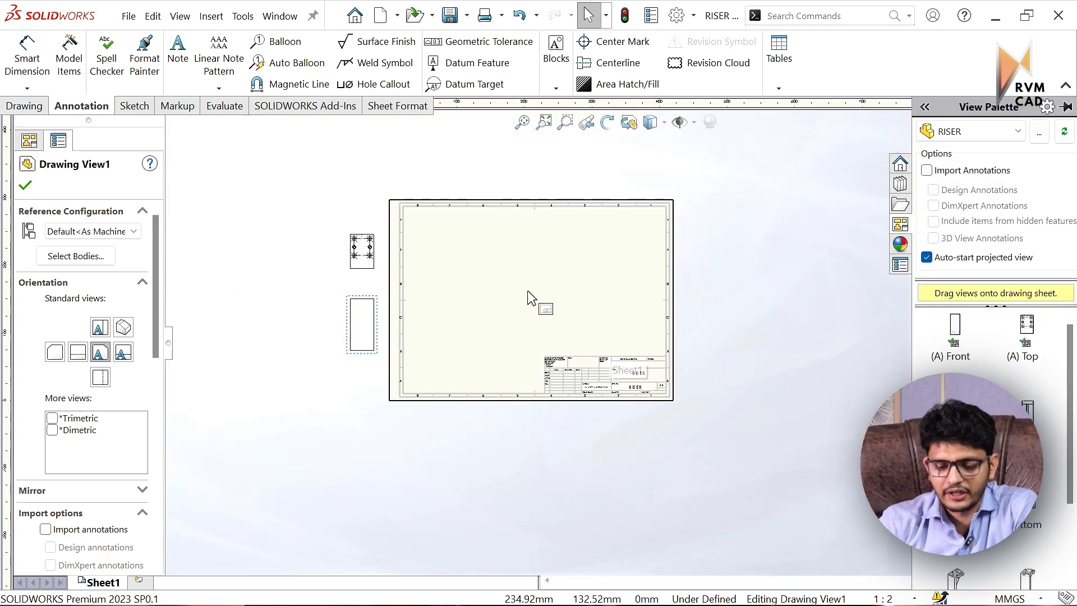
- Place the Current model view on the sheet, with projected views above and to its right plus an isometric view
scroll(462, 245, down, 4)
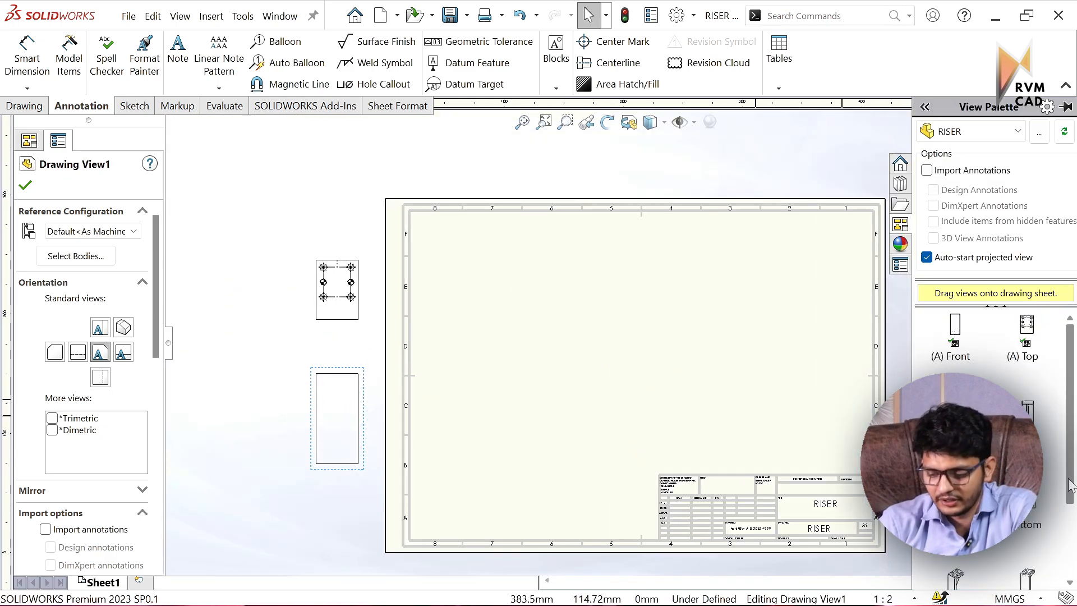
scroll(1069, 485, down, 3)
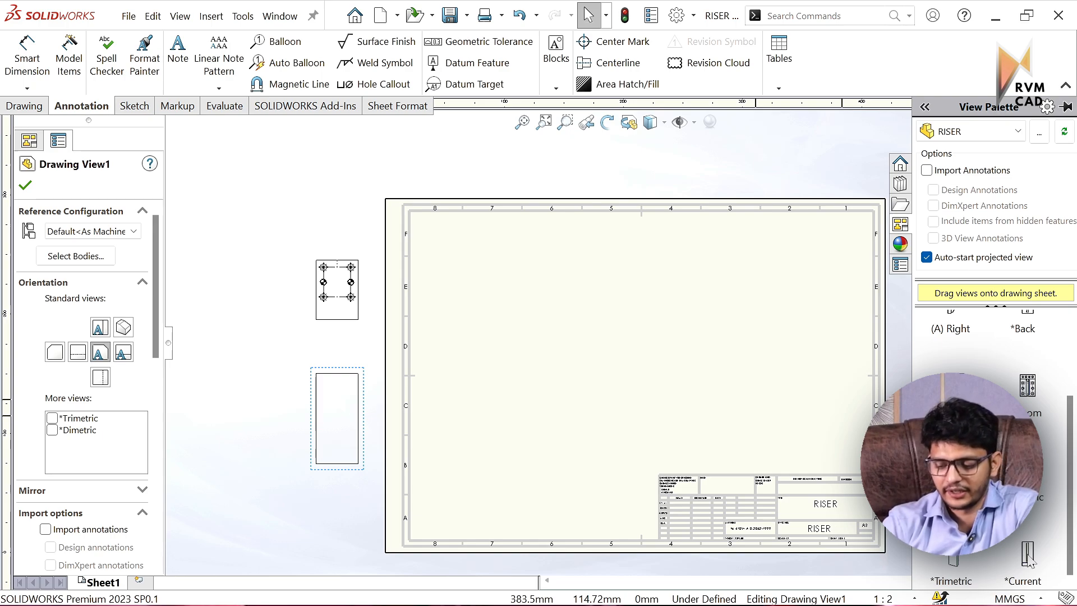
mouse_move(1027, 552)
mouse_down()
mouse_move(334, 494)
mouse_move(246, 449)
mouse_move(502, 449)
mouse_move(503, 501)
mouse_move(519, 517)
mouse_up()
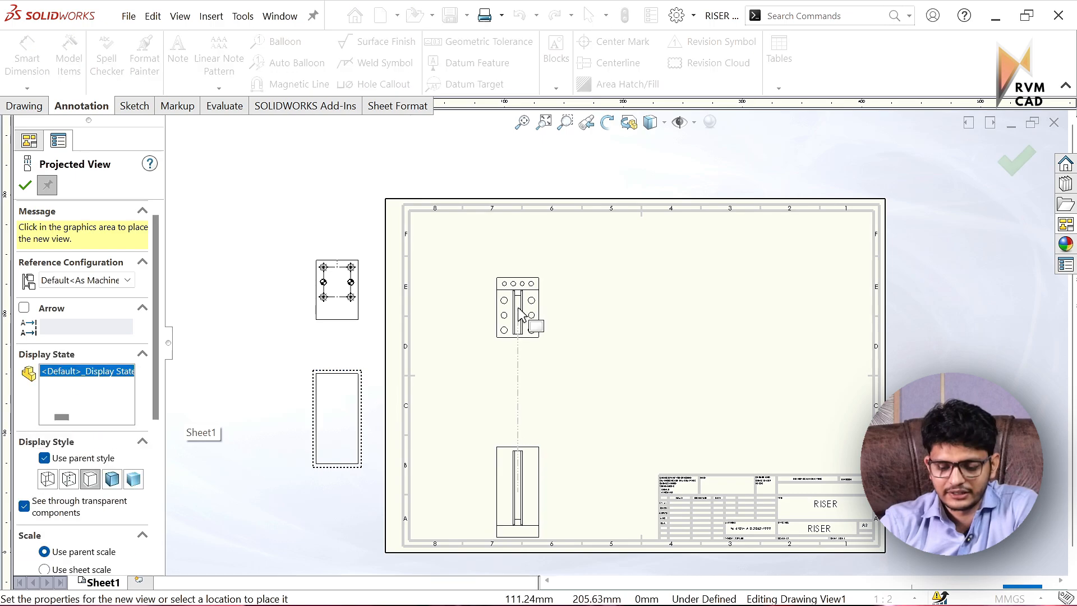
click(639, 446)
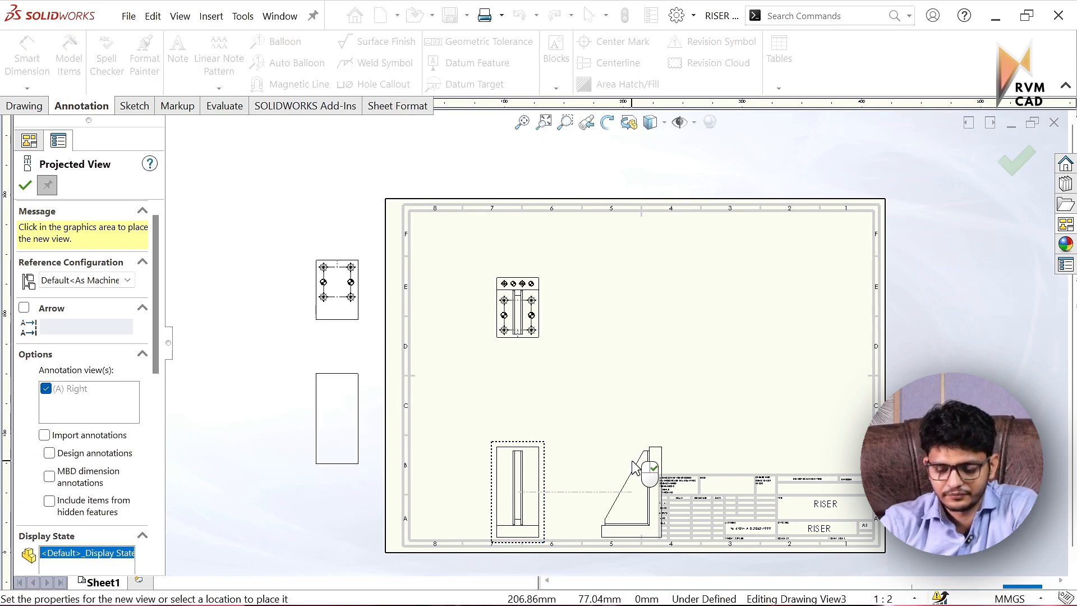
click(666, 340)
key(Escape)
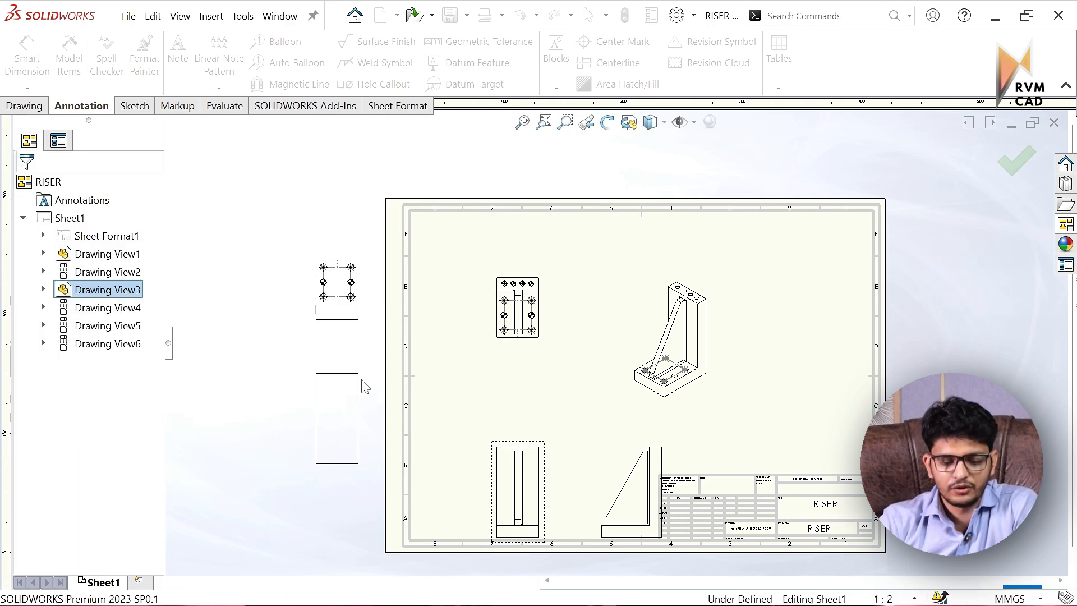
- Delete the two views lying outside the sheet's left edge
click(366, 309)
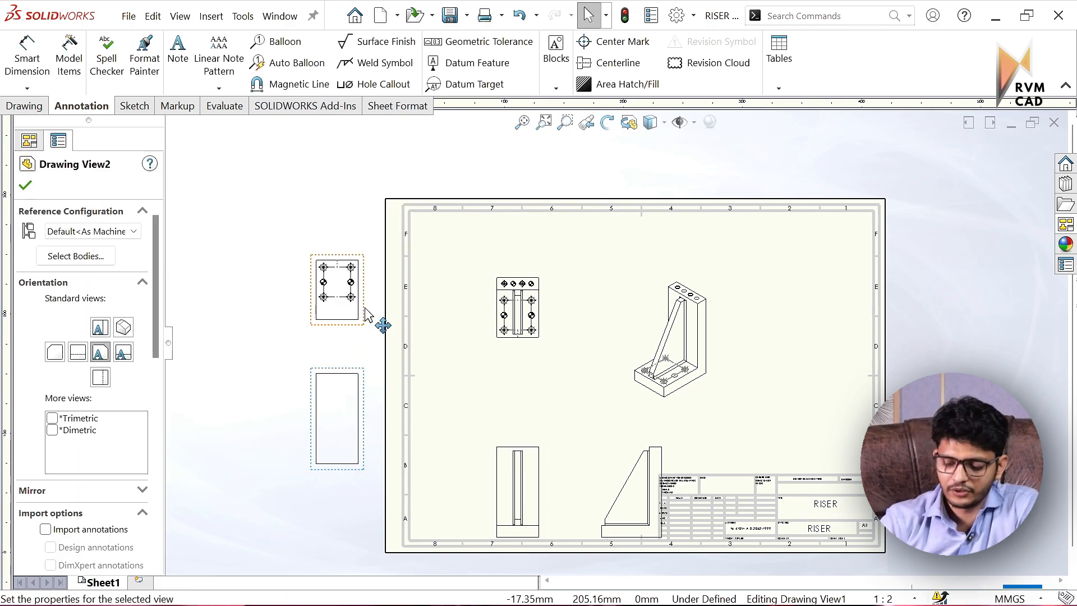
ctrl+click(365, 308)
key(Delete)
key(Return)
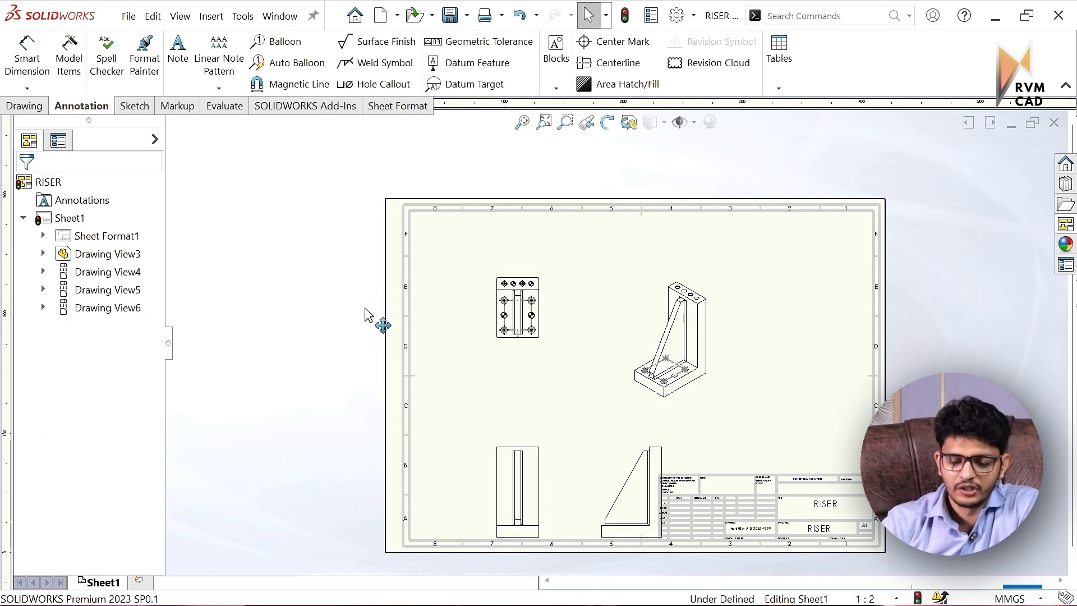
- Move the base view up with its aligned side view, clear of the title block, and shift the isometric view up and right
mouse_move(516, 452)
mouse_down()
mouse_move(519, 390)
mouse_move(509, 380)
mouse_up()
drag(722, 348, 746, 297)
click(746, 296)
scroll(594, 385, down, 3)
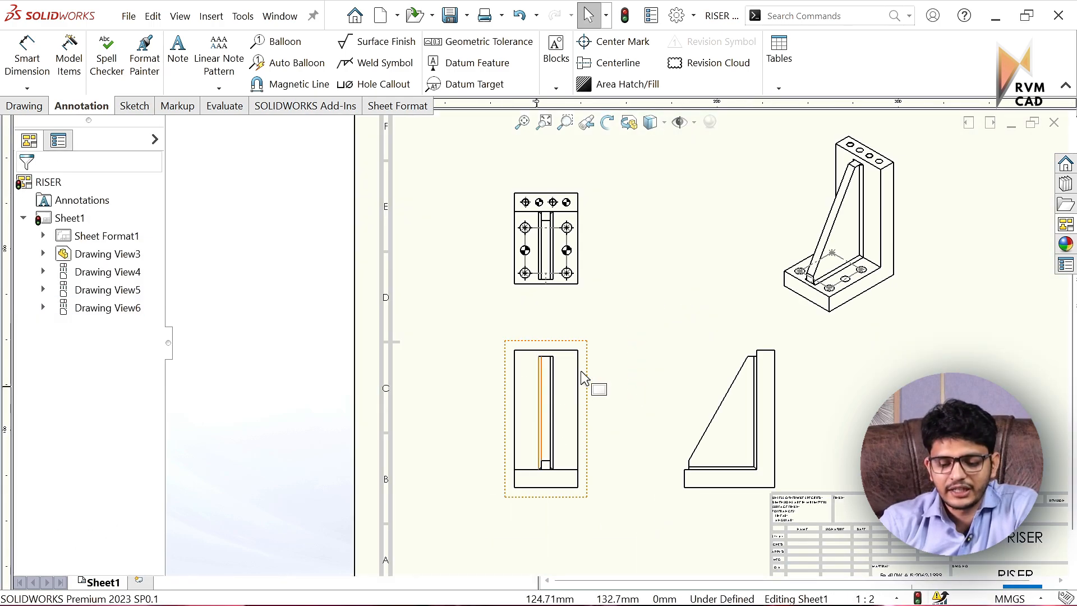
scroll(768, 331, up, 5)
scroll(785, 336, down, 2)
scroll(474, 377, down, 2)
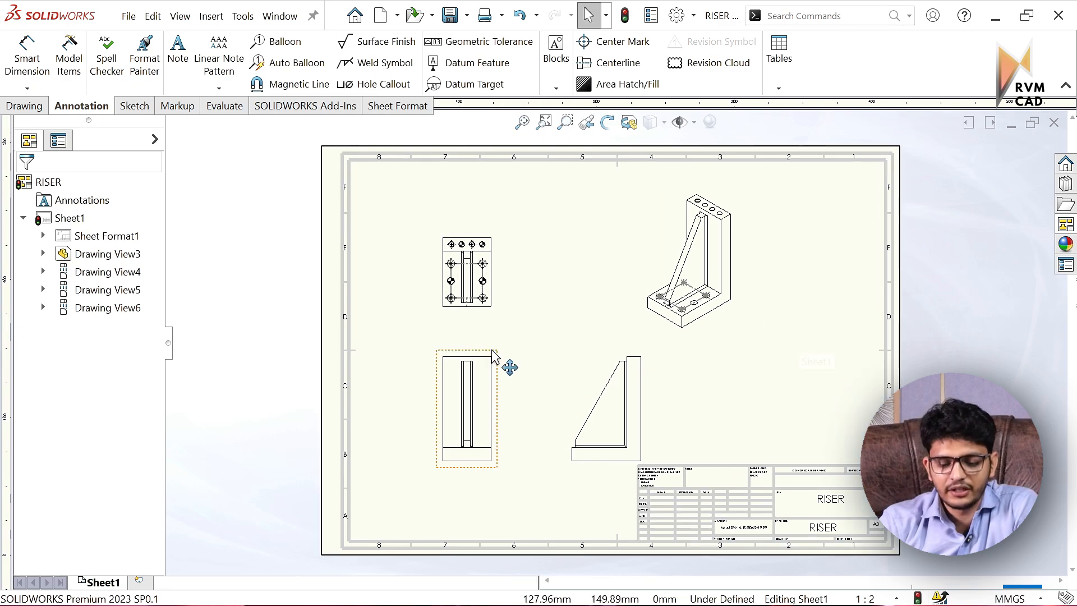
- Space out the orthographic views by shifting the base view up and right, raising the top view and moving the side view right
drag(484, 355, 491, 337)
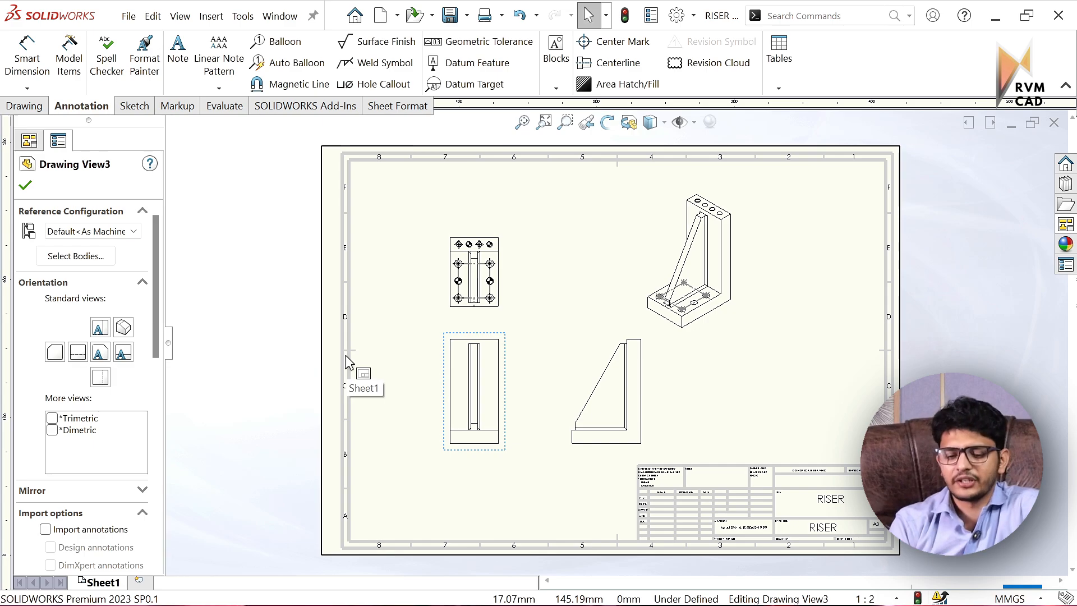
click(489, 293)
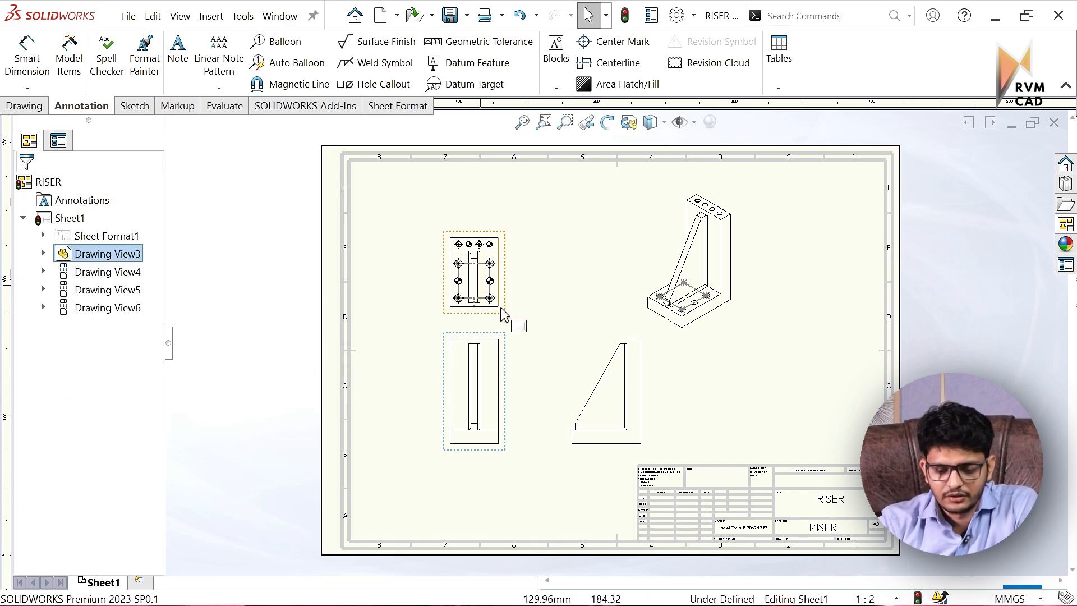
drag(507, 318, 508, 282)
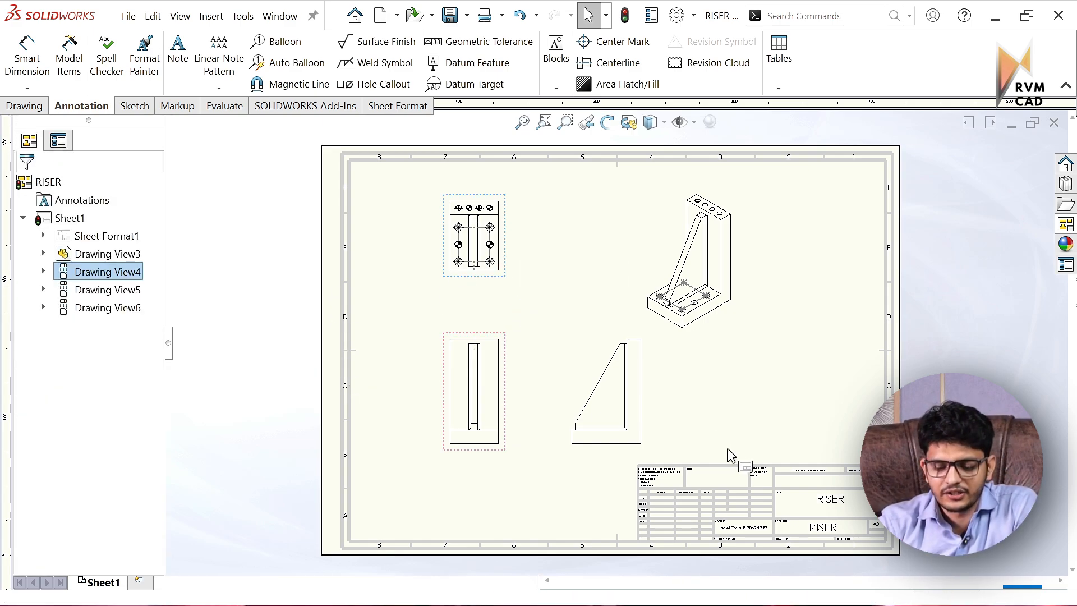
drag(647, 399, 699, 405)
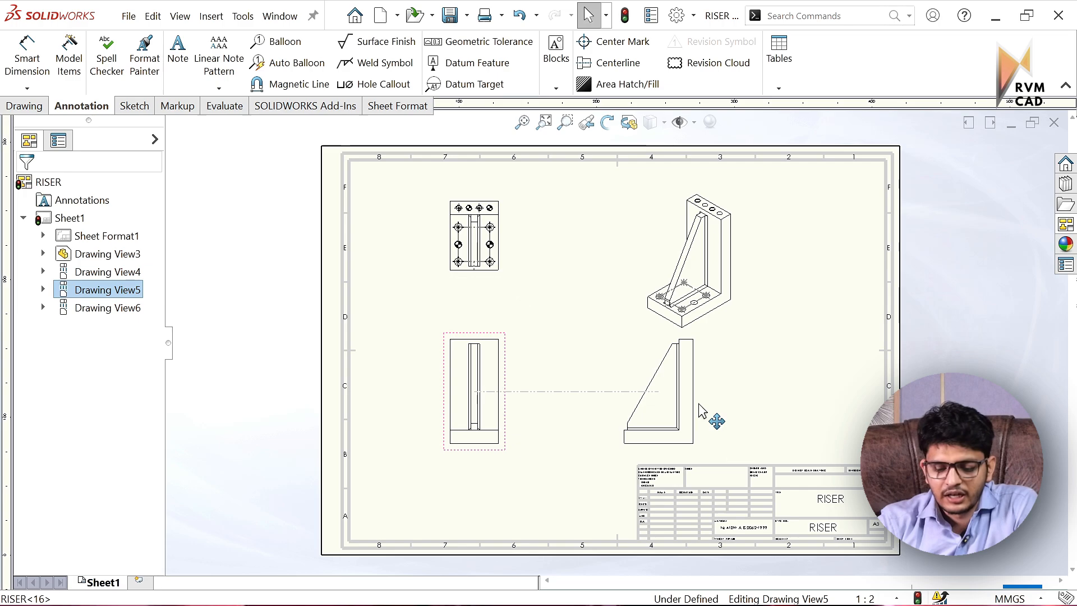
click(439, 316)
drag(464, 337, 479, 327)
- Move the isometric view up and right, clear of the side view, and hide all types of items in the drawing
click(734, 331)
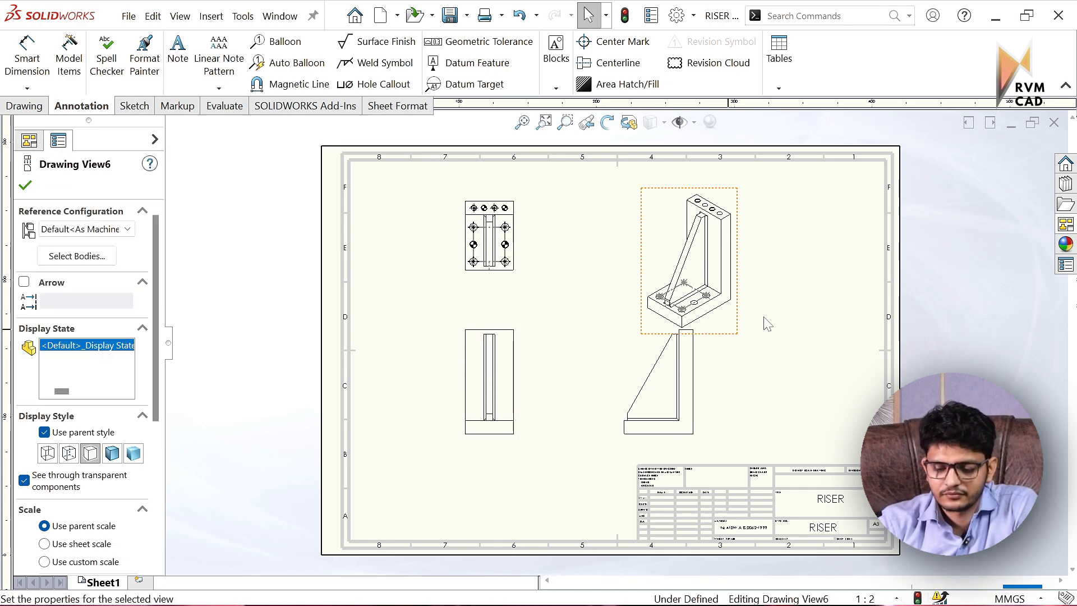
click(765, 307)
mouse_move(736, 332)
mouse_down()
mouse_move(724, 343)
mouse_move(737, 318)
mouse_up()
click(688, 121)
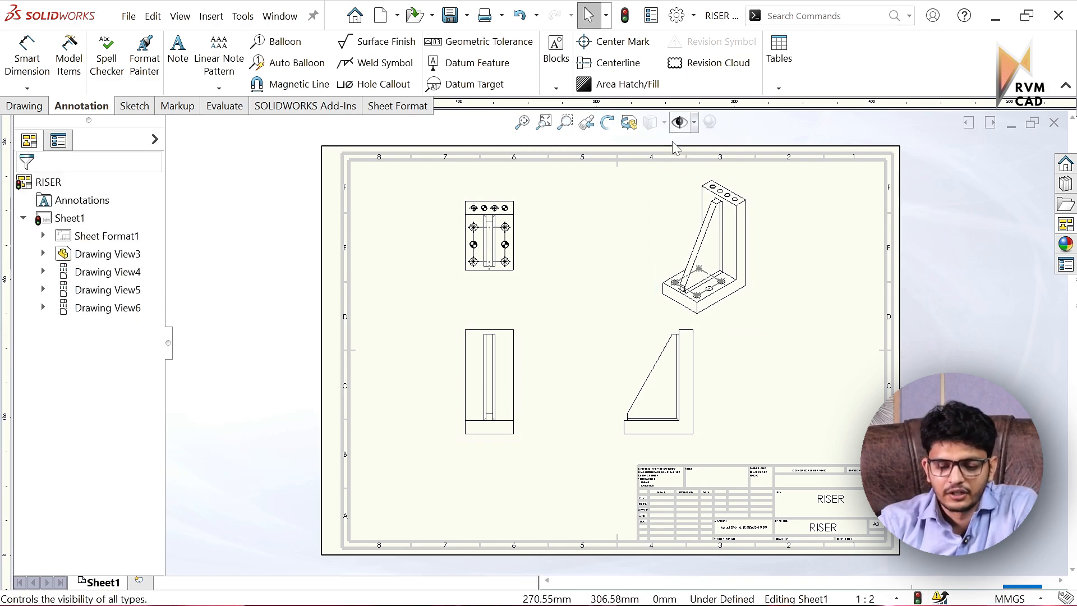
scroll(569, 250, down, 2)
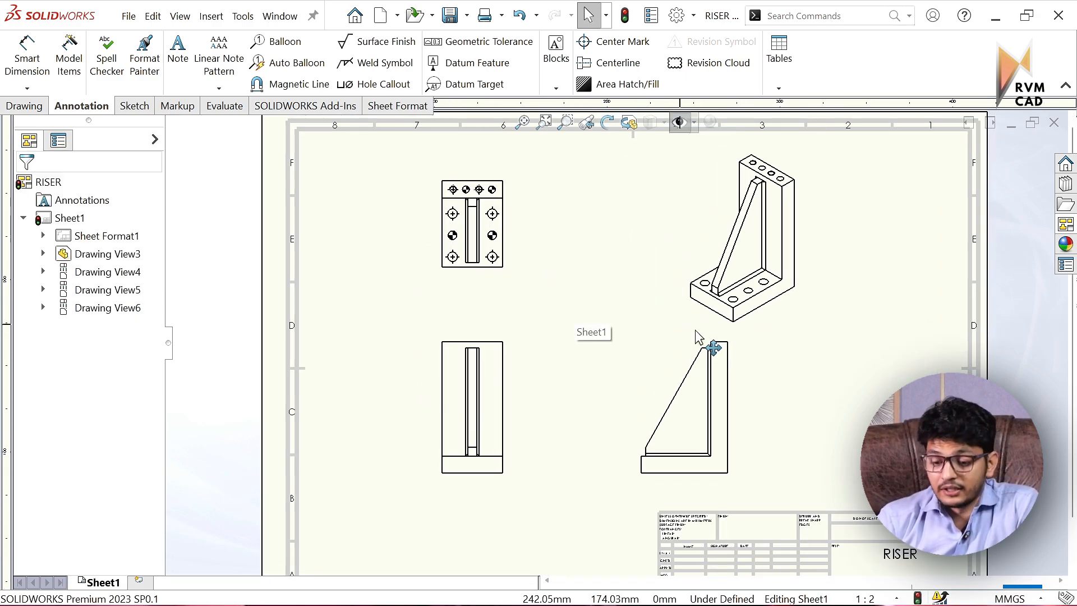
- Set the base view's display style to Hidden Lines Visible
click(515, 376)
scroll(157, 376, down, 1)
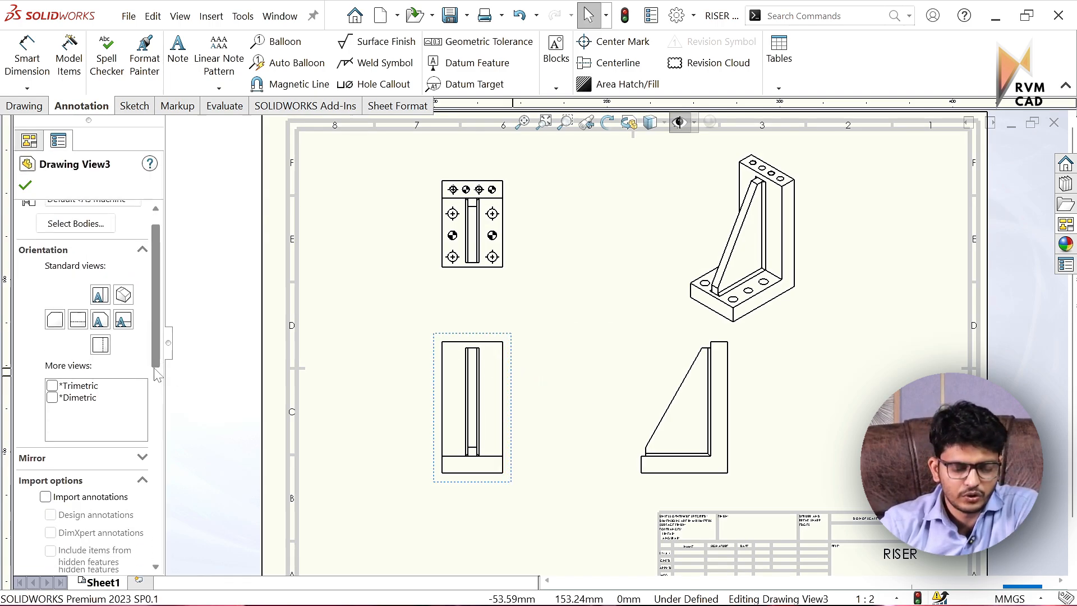
drag(157, 375, 146, 501)
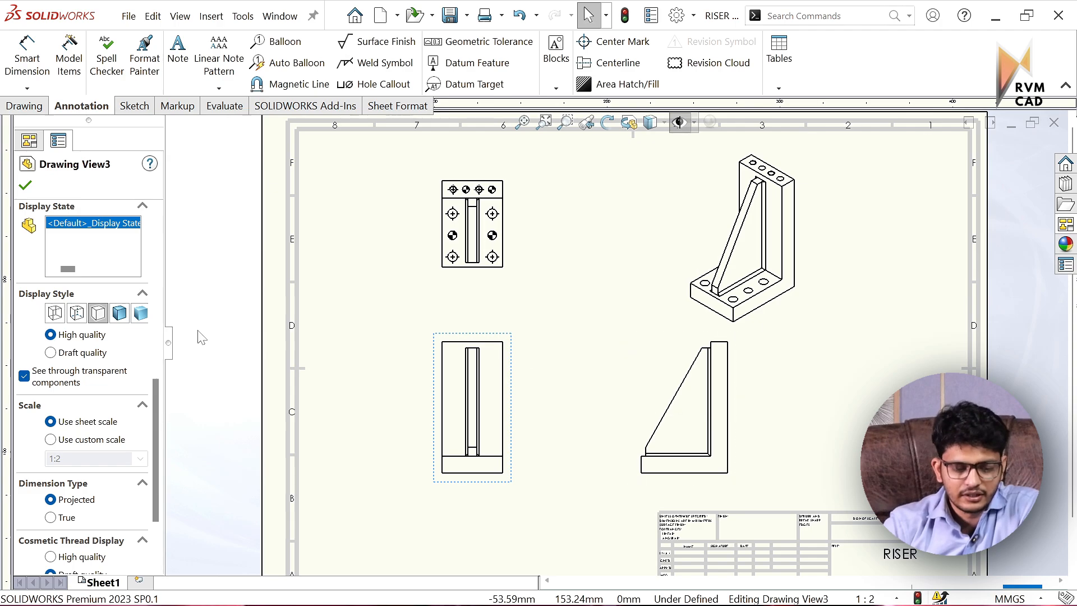
click(76, 313)
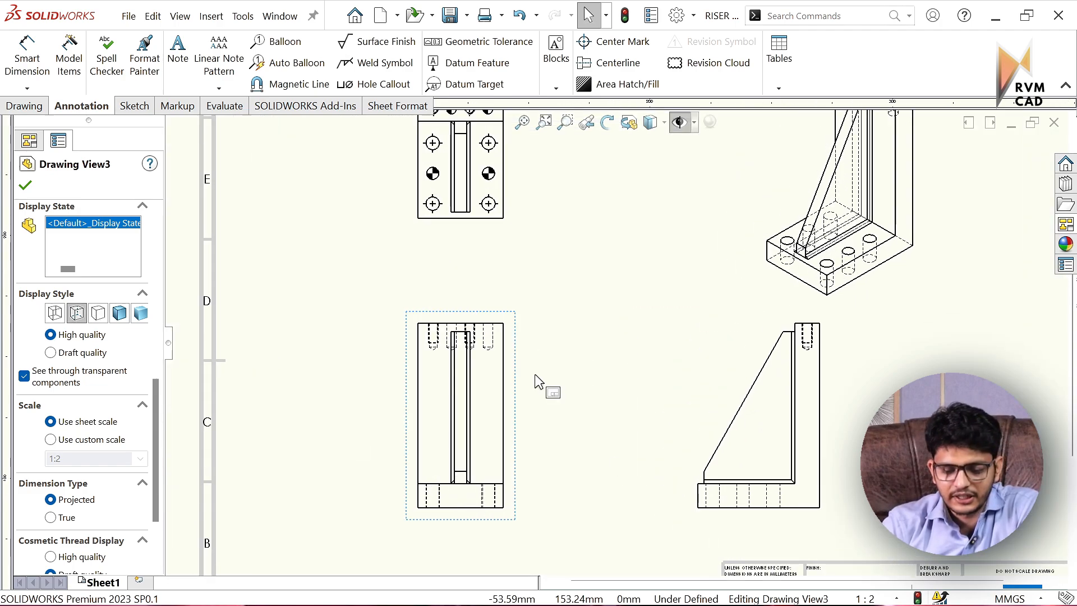
scroll(522, 378, down, 4)
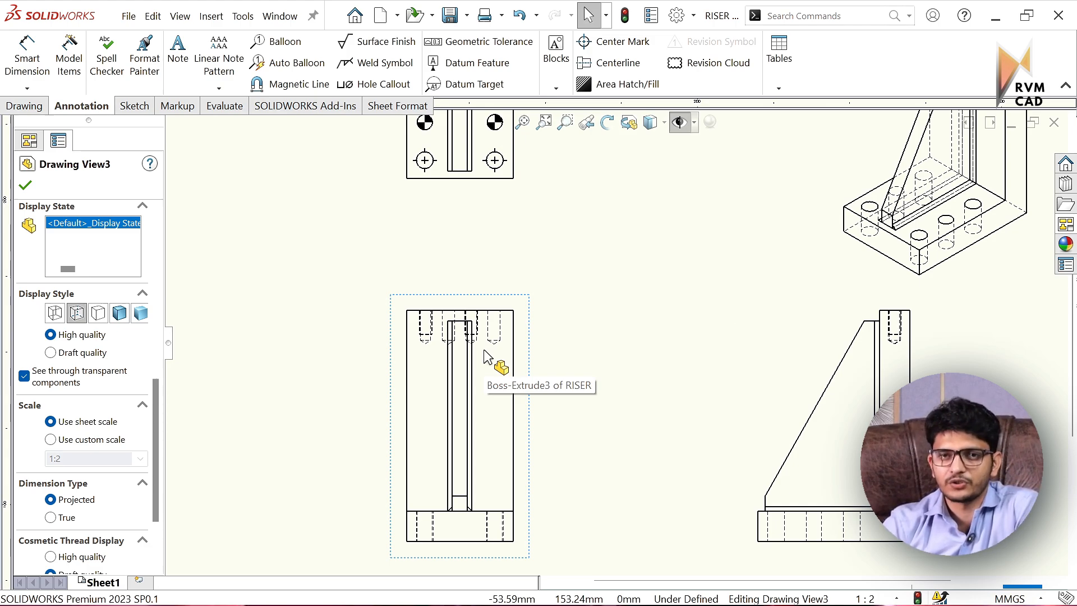
click(25, 188)
scroll(257, 329, up, 5)
scroll(724, 323, down, 4)
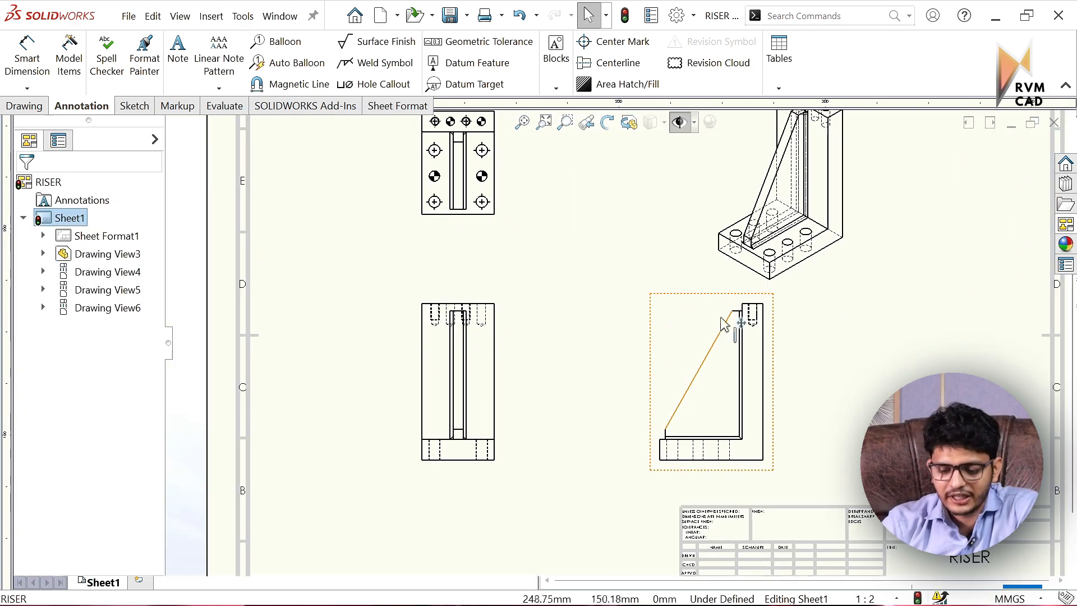
- Try Shaded With Edges on the isometric view, and settle on Hidden Lines Removed as its display style
scroll(561, 437, up, 3)
scroll(651, 253, down, 2)
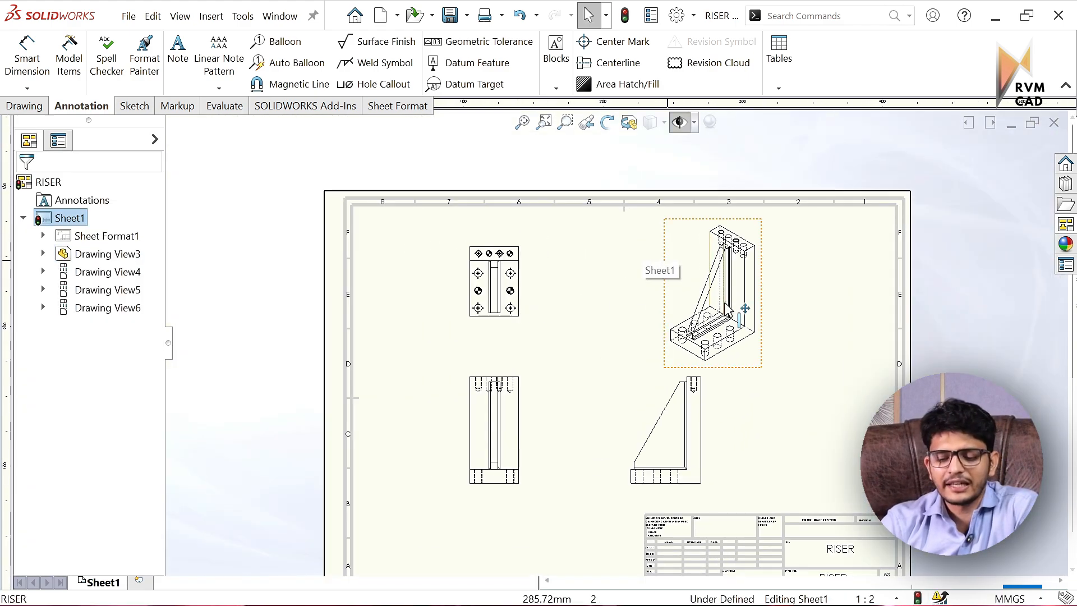
click(756, 358)
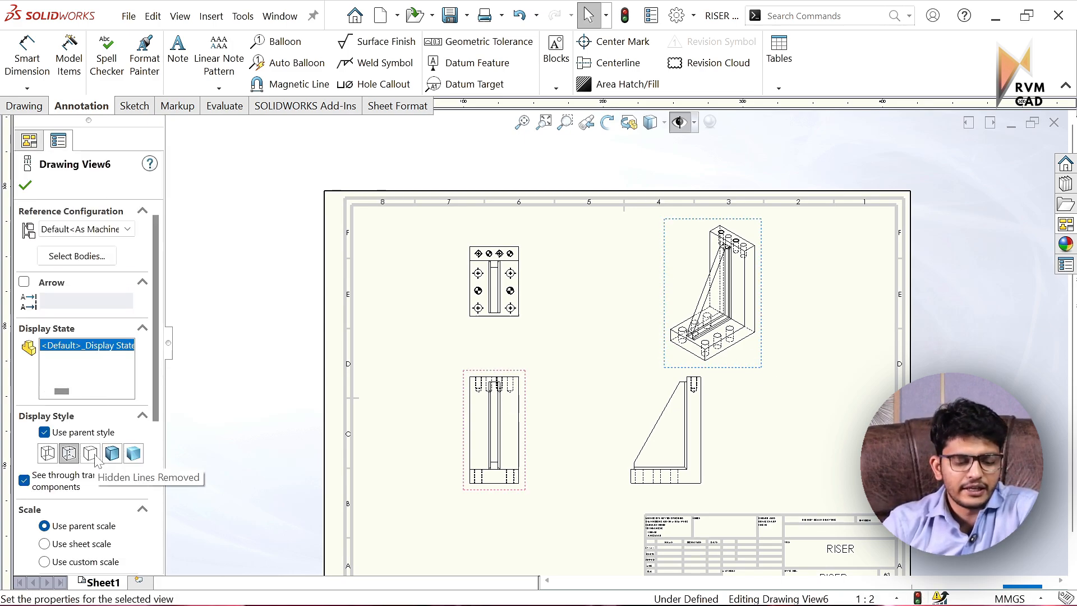
click(112, 453)
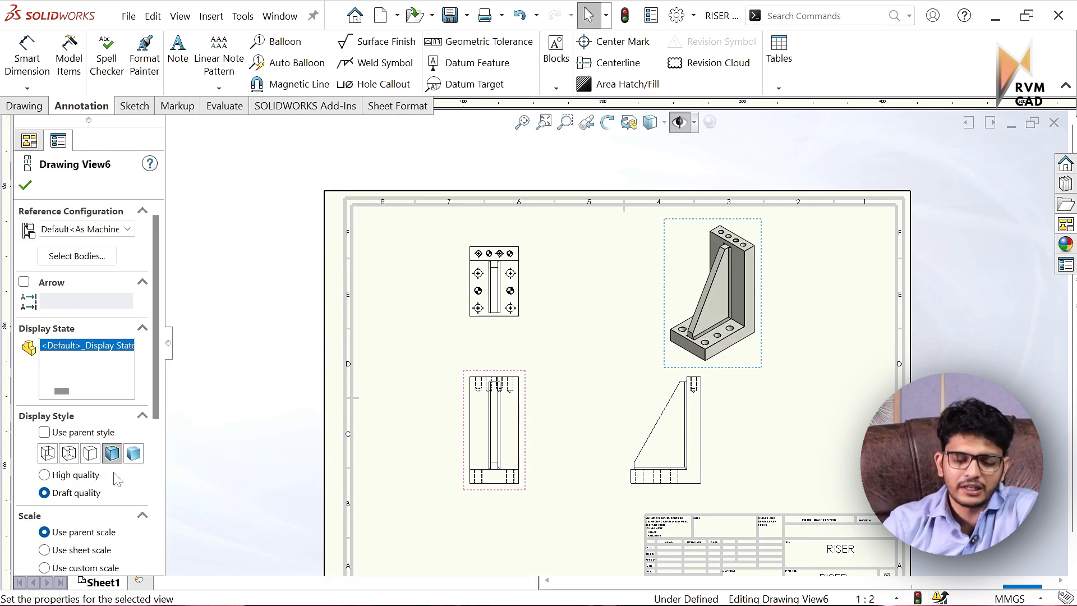
click(91, 454)
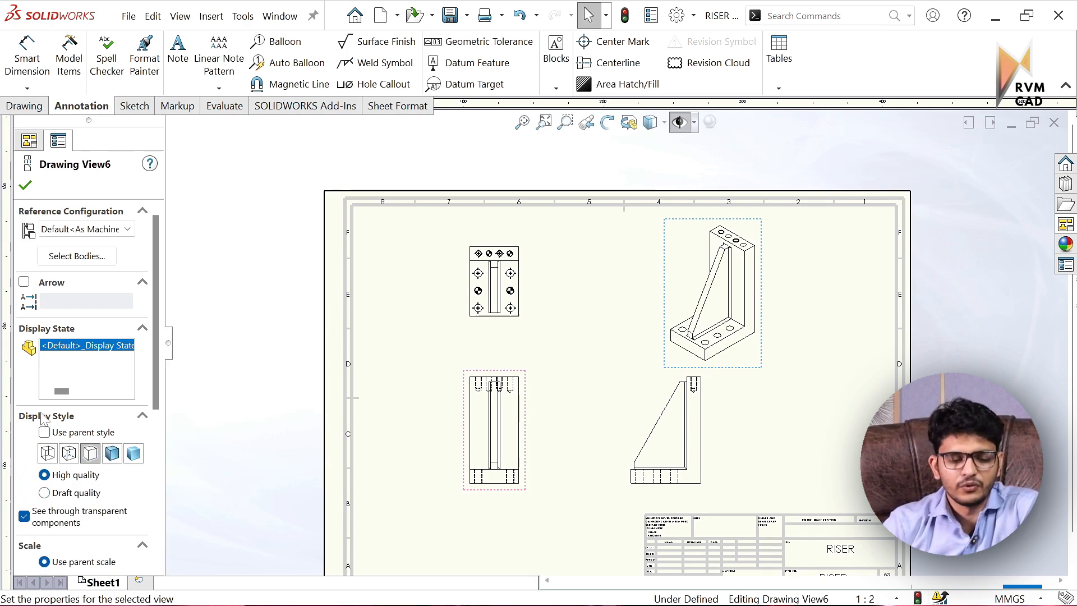
click(25, 187)
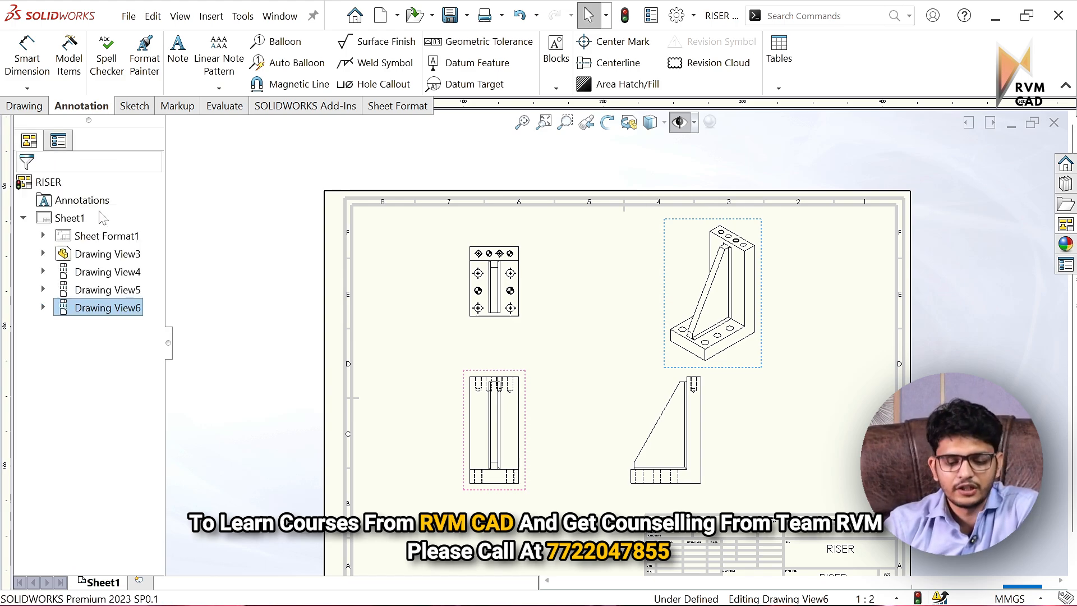
- Shift the base view slightly down and right, and give it a custom scale of 1.2:2
scroll(710, 477, down, 2)
click(443, 408)
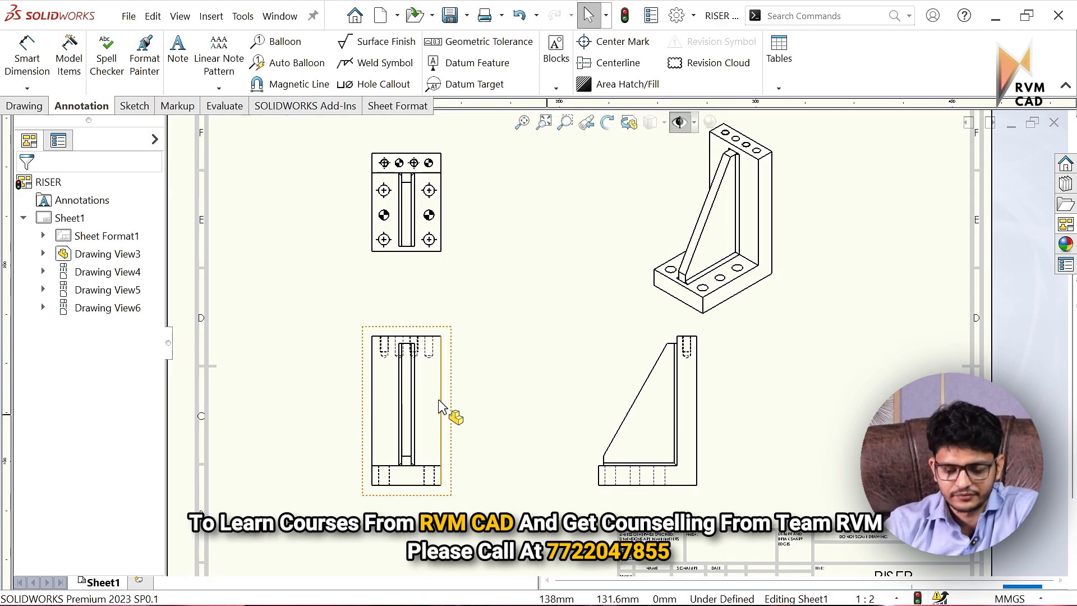
mouse_move(457, 404)
mouse_down()
mouse_move(481, 397)
mouse_move(471, 389)
mouse_move(472, 421)
mouse_up()
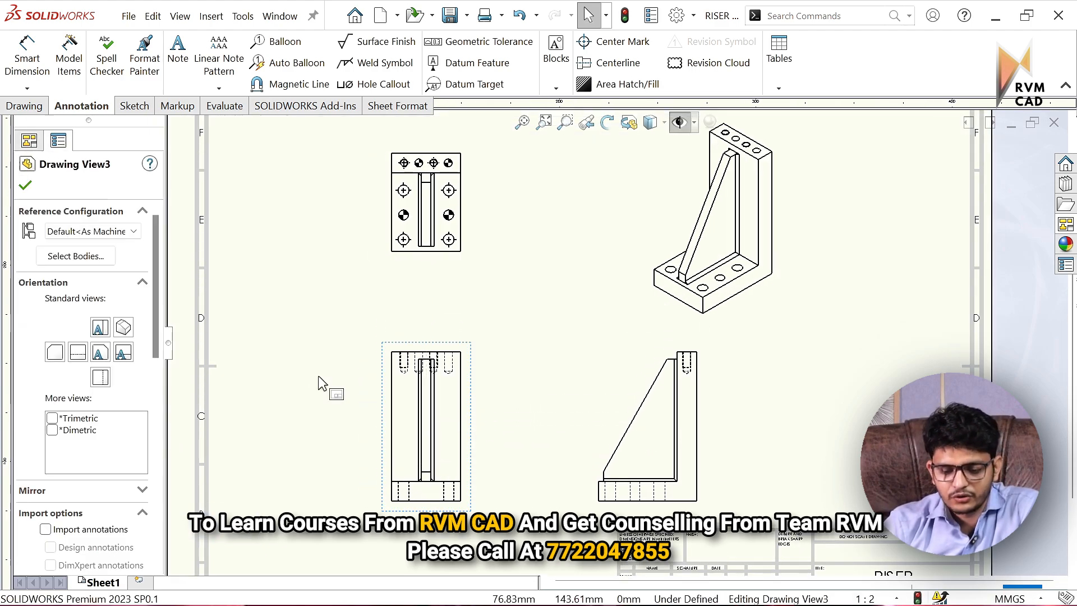
scroll(113, 426, down, 10)
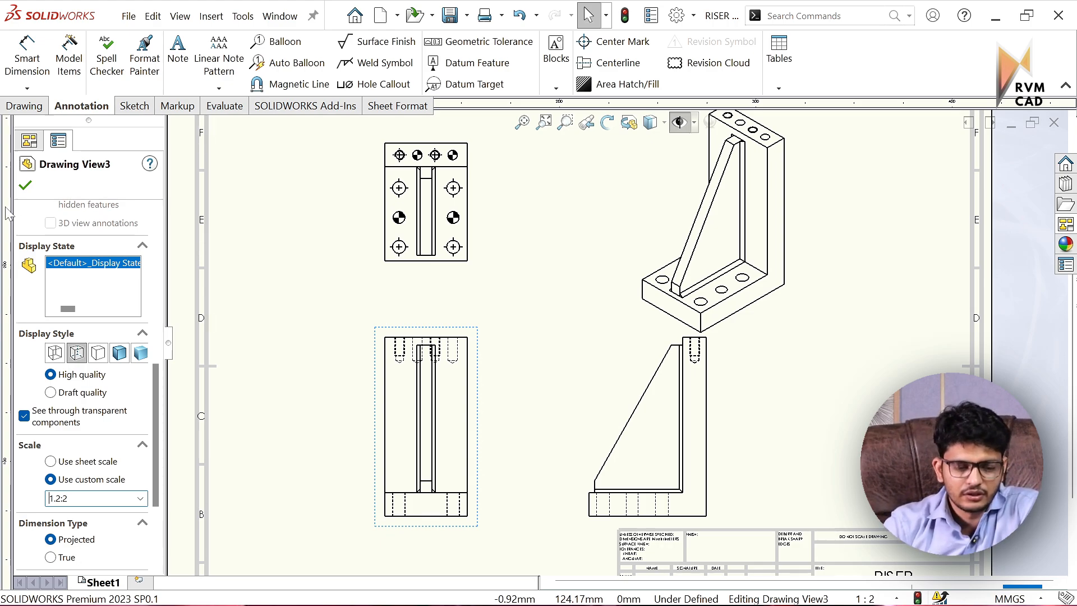
click(25, 186)
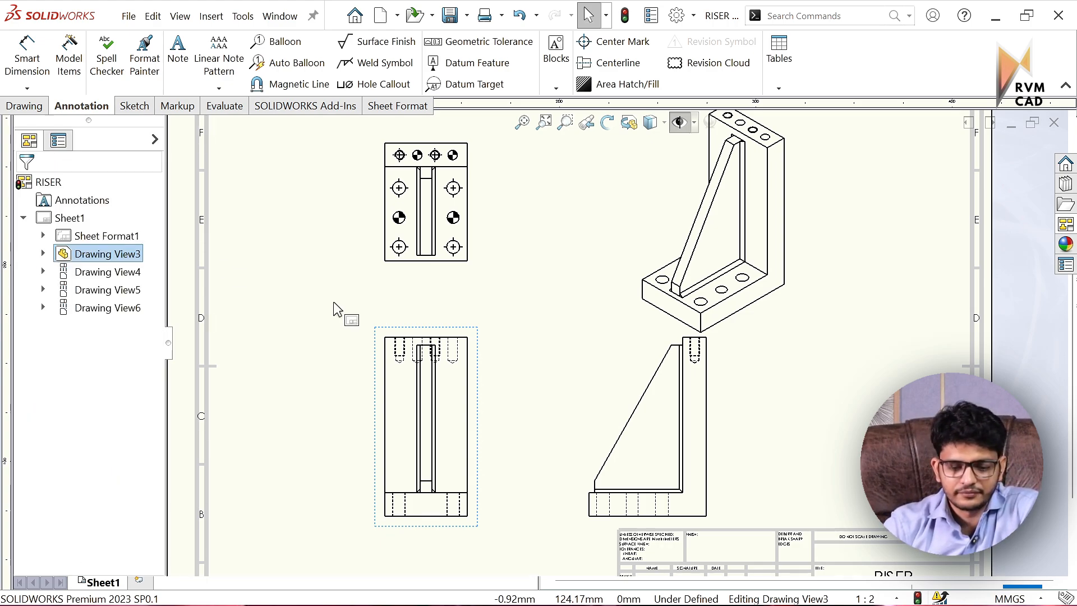
- Move the side view farther right from the base view and nudge the isometric view slightly up and left
click(235, 301)
drag(717, 402, 743, 402)
click(576, 303)
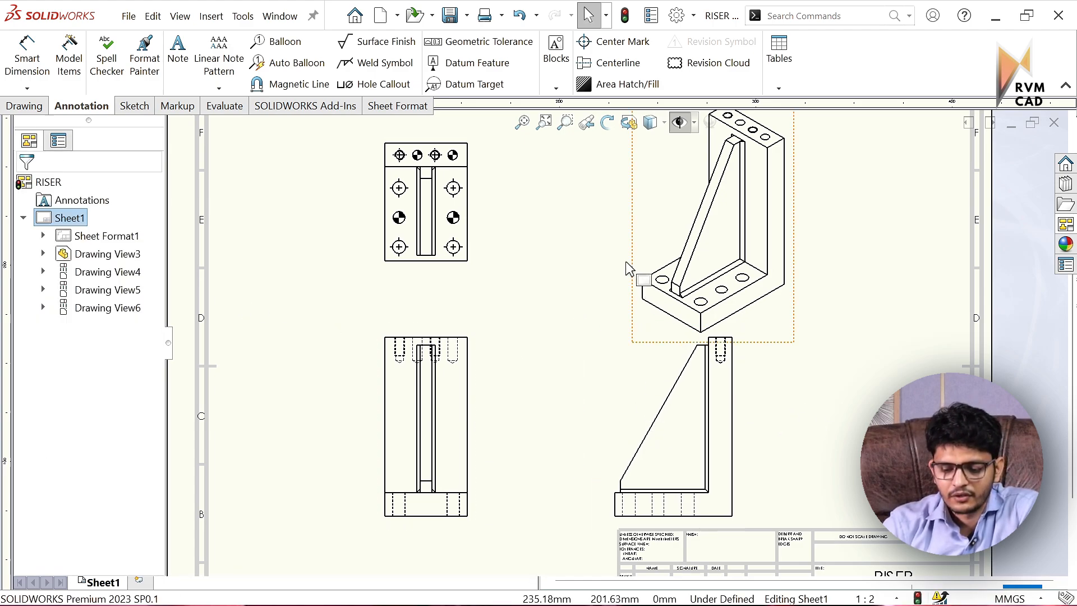
mouse_move(637, 267)
mouse_down()
mouse_move(637, 251)
mouse_move(634, 260)
mouse_up()
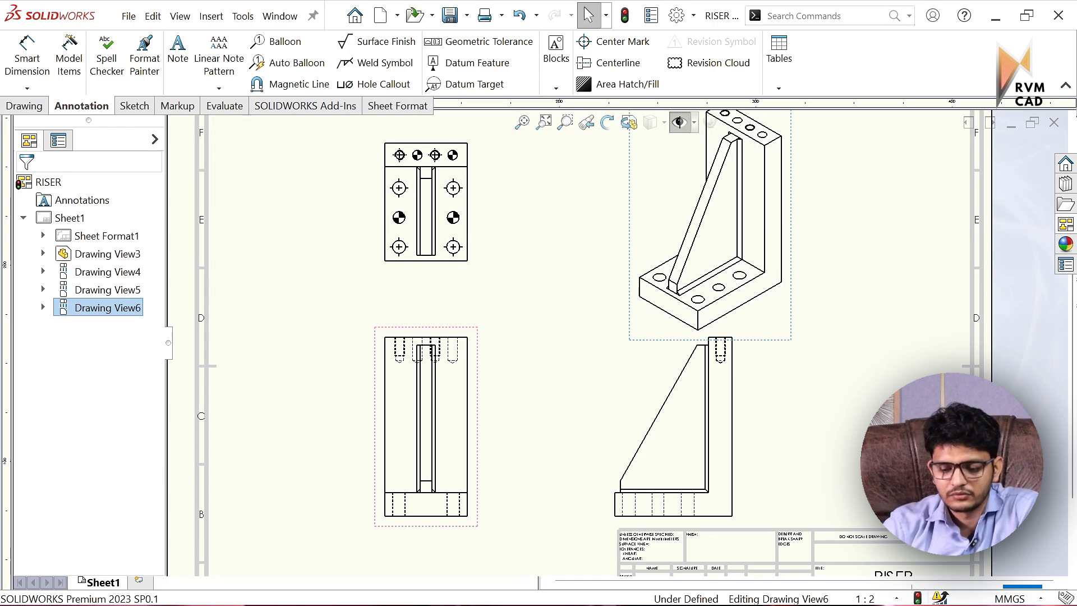
click(585, 317)
- Raise the top view slightly to widen its gap above the base view
key(f)
scroll(571, 268, down, 4)
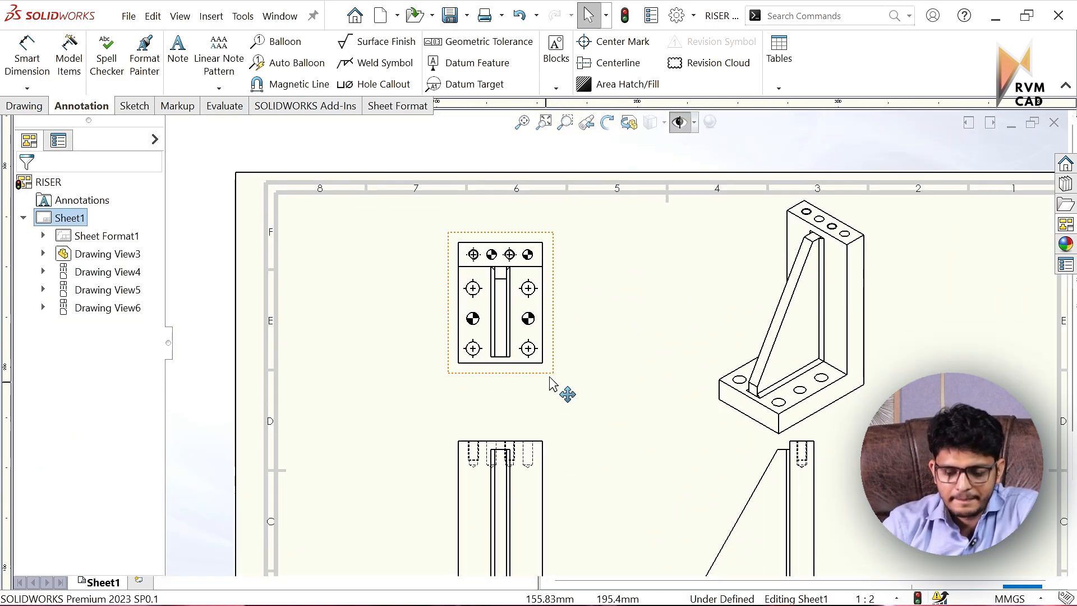
click(550, 379)
drag(547, 373, 547, 363)
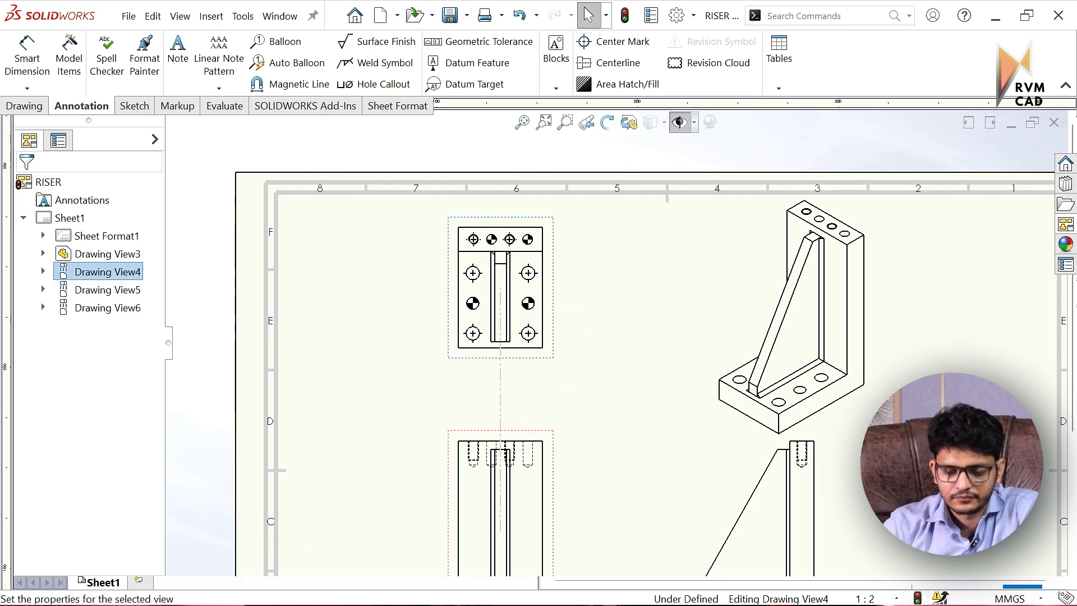
click(711, 136)
key(f)
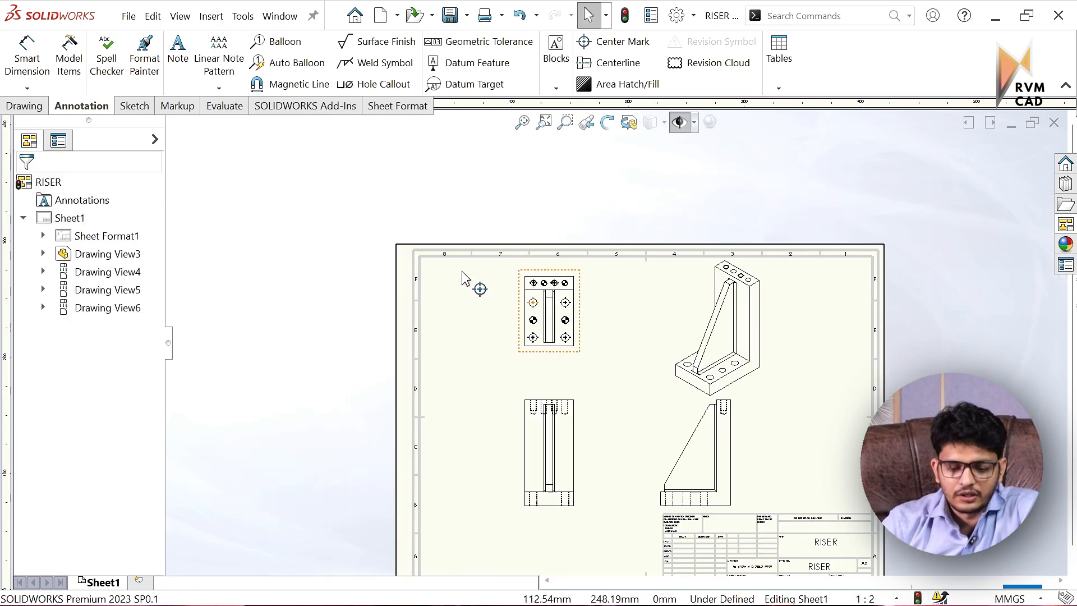
- Insert centerlines automatically in the base, top and side views, keeping the isometric view free of them
scroll(565, 405, down, 2)
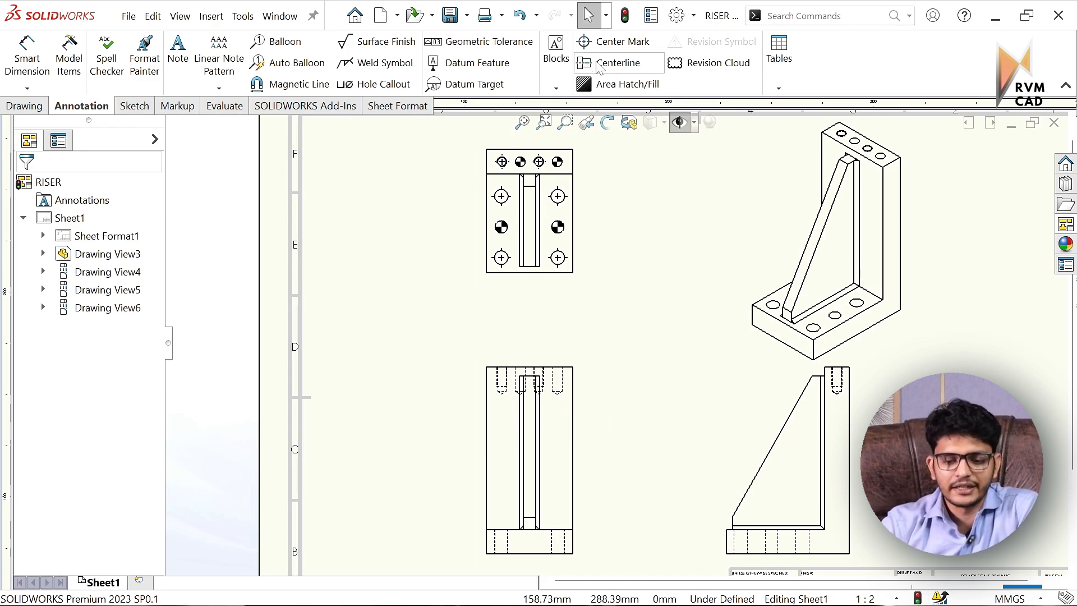
click(615, 62)
click(42, 362)
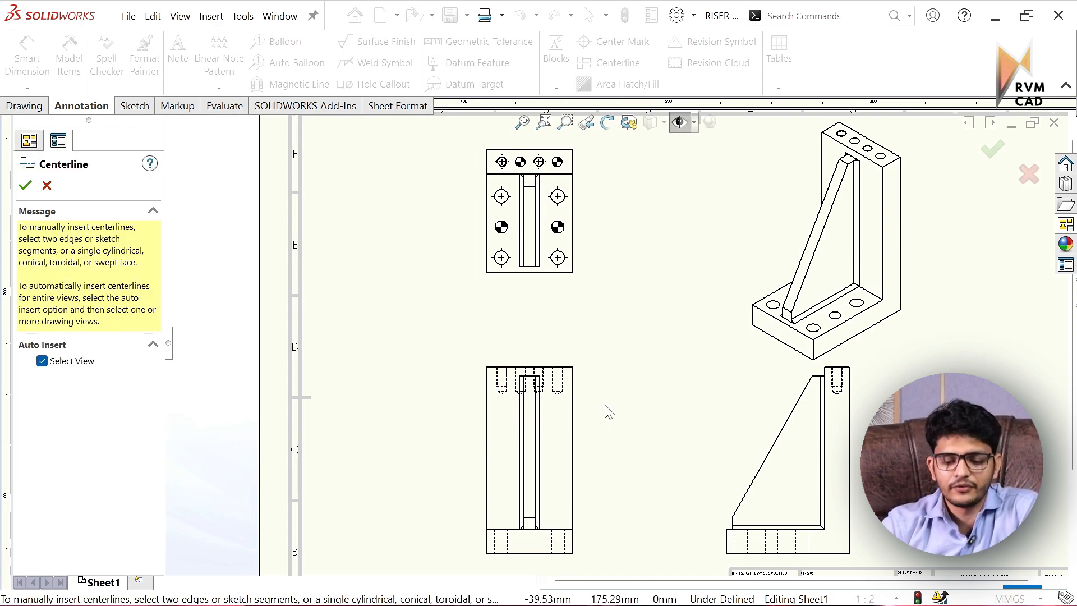
click(583, 387)
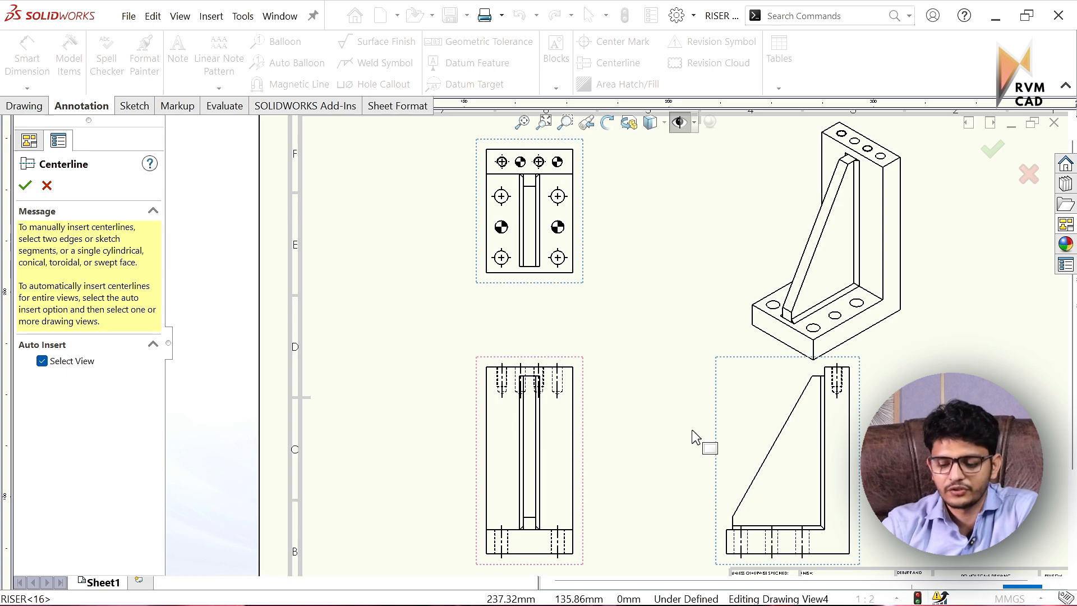
key(Escape)
scroll(649, 343, up, 5)
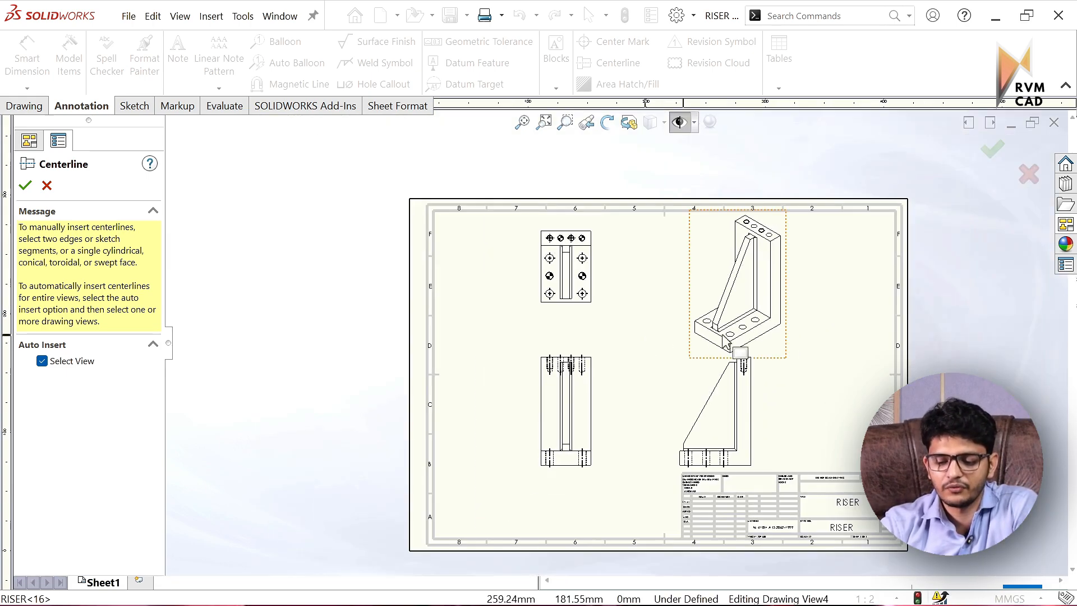
scroll(711, 306, down, 2)
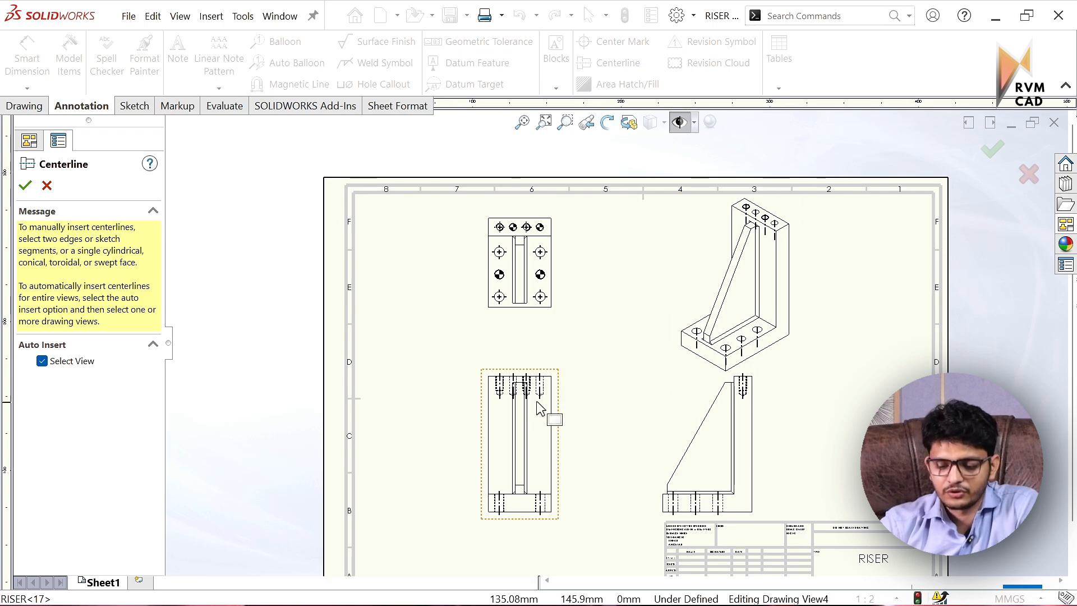
key(Escape)
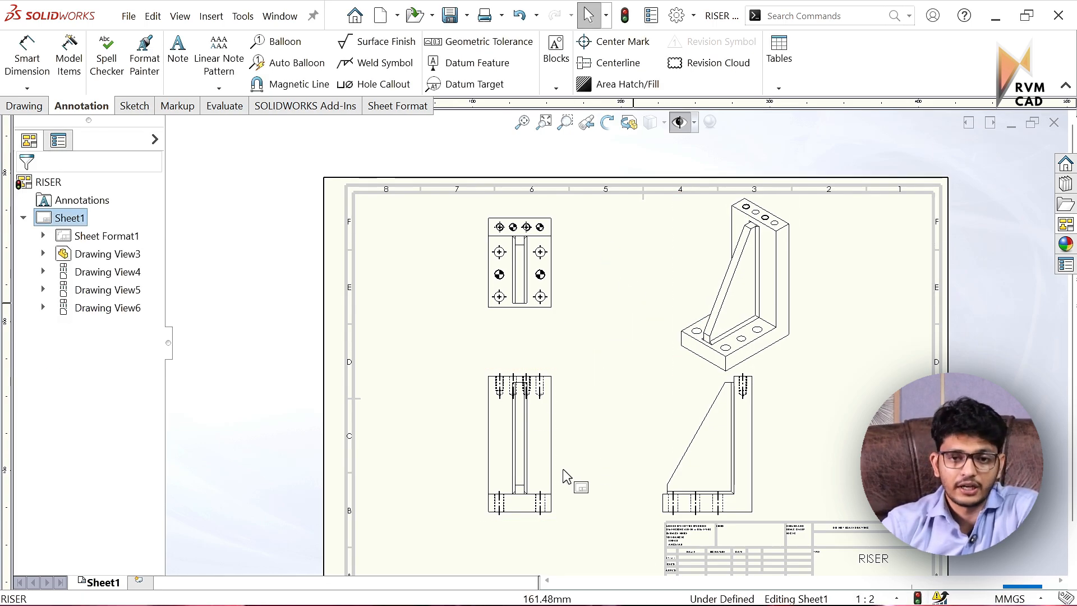
scroll(564, 292, down, 3)
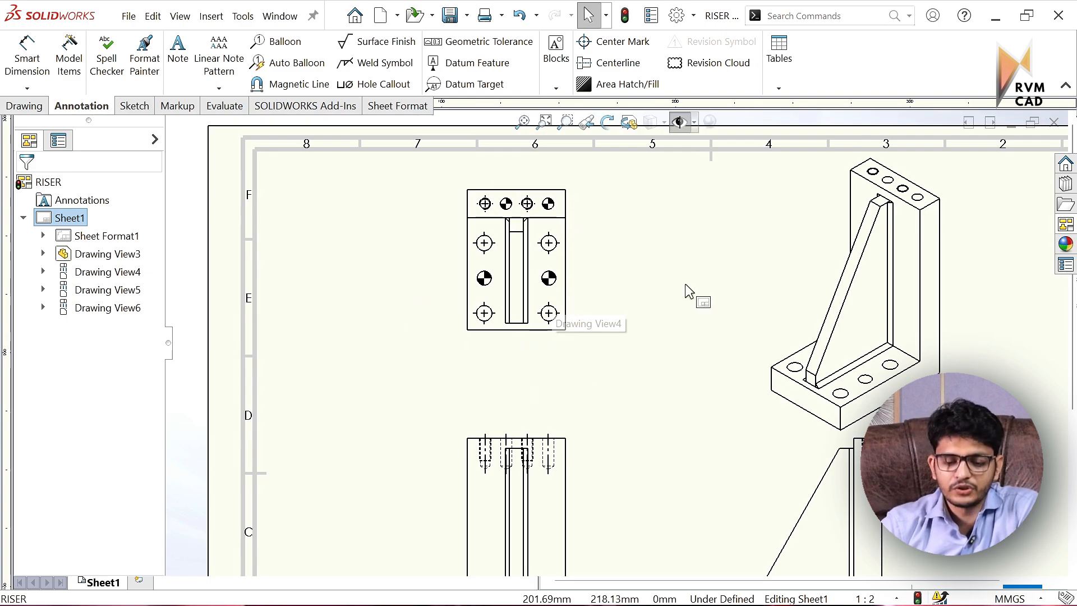
scroll(533, 252, down, 1)
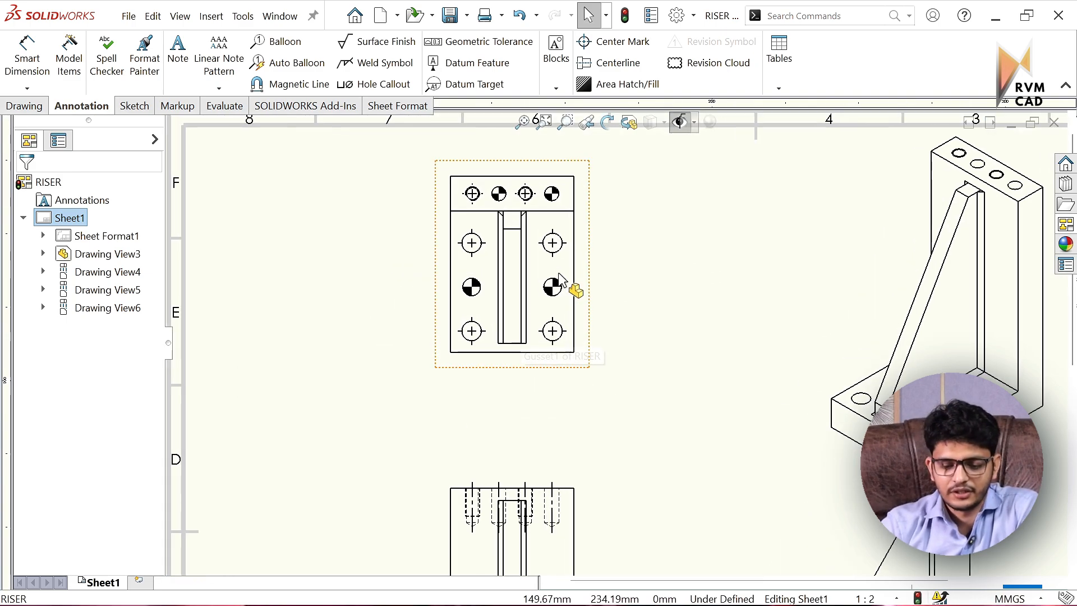
scroll(467, 283, down, 3)
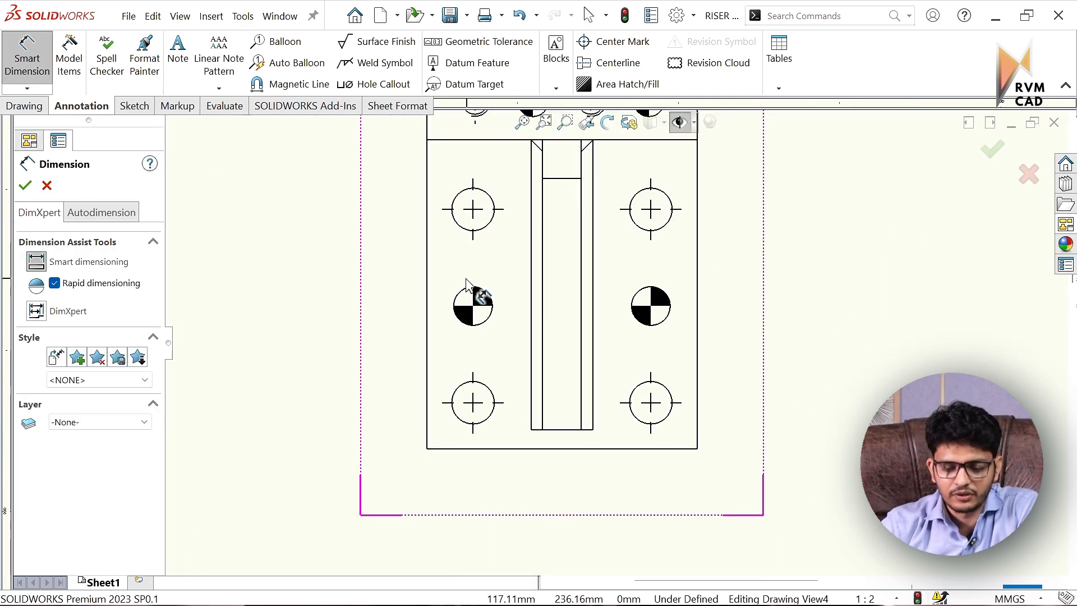
click(426, 261)
click(498, 242)
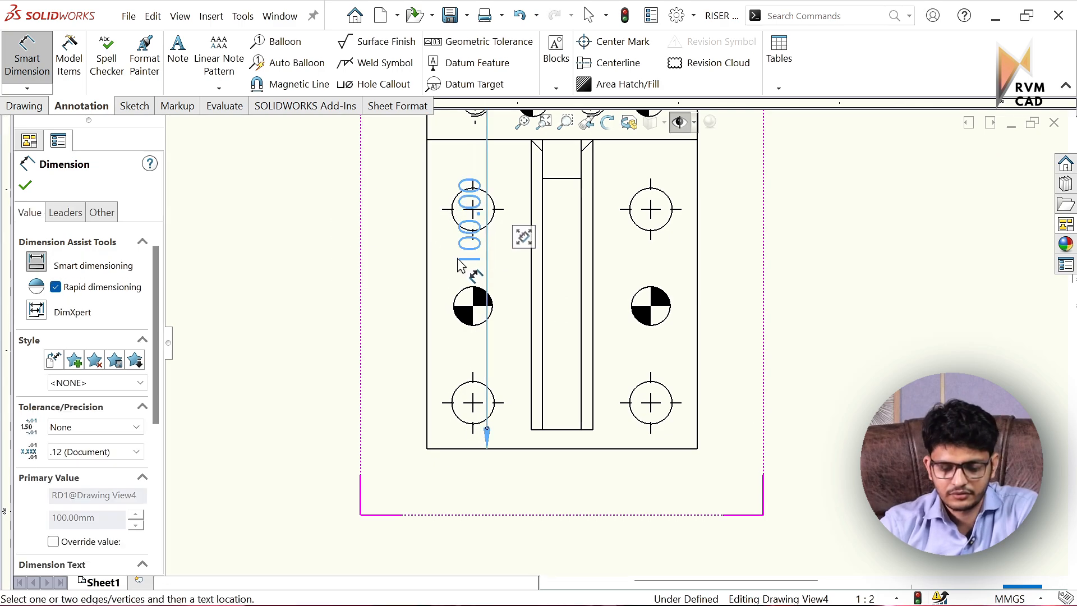
key(Escape)
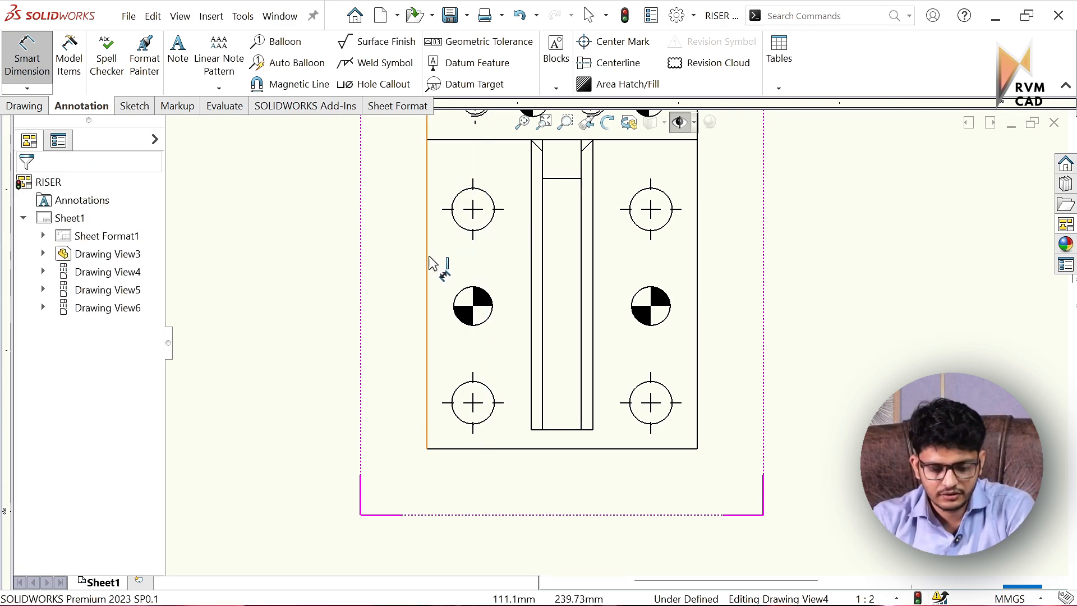
- Dimension the horizontal distances from the top view's left edge to the left hole column and between both hole columns, placed below the view
click(428, 261)
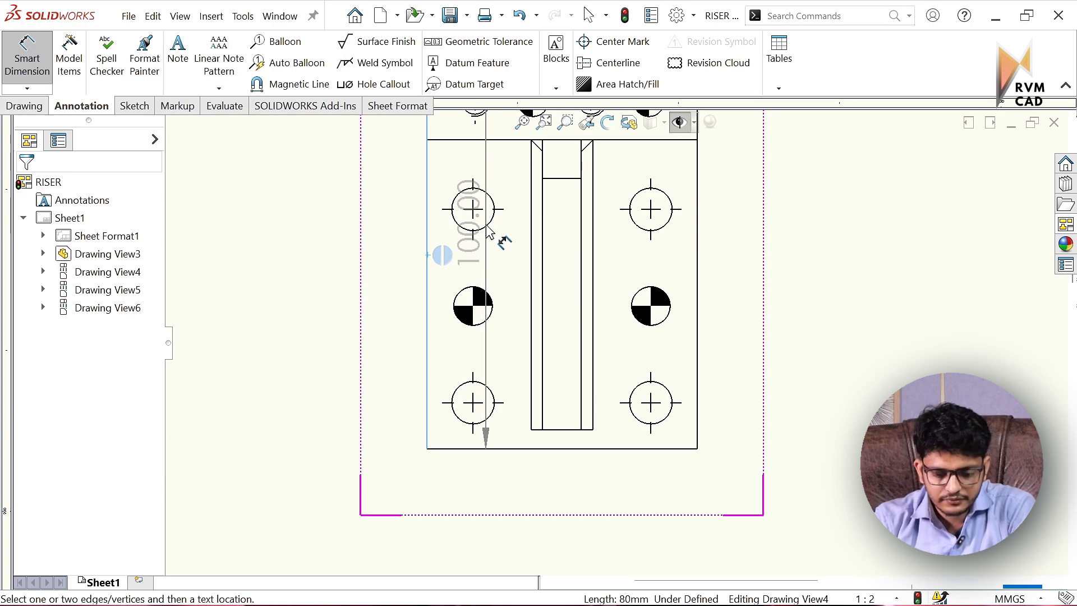
click(486, 224)
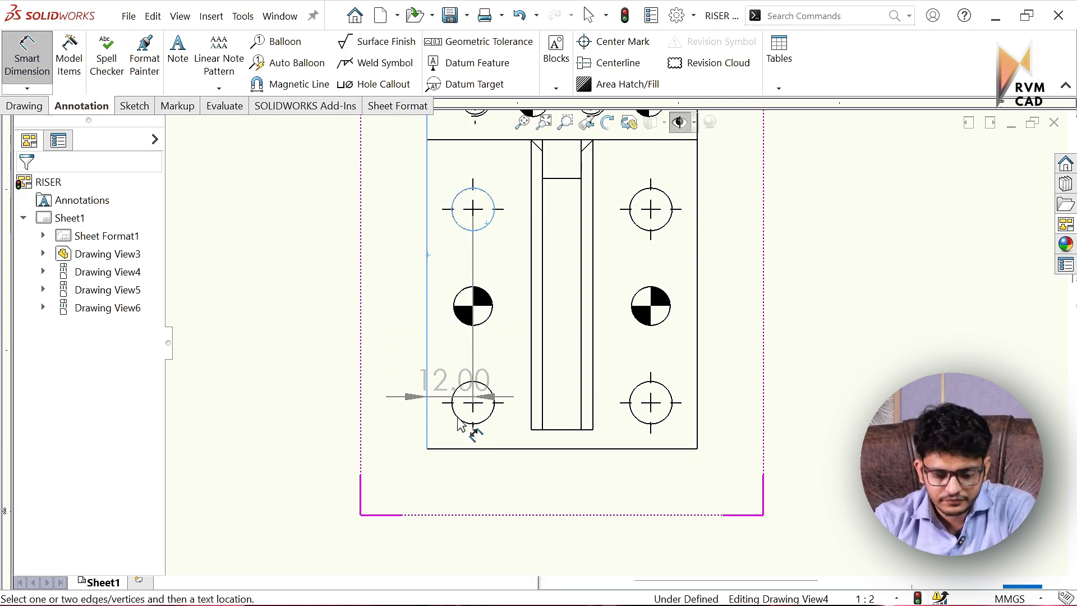
click(399, 512)
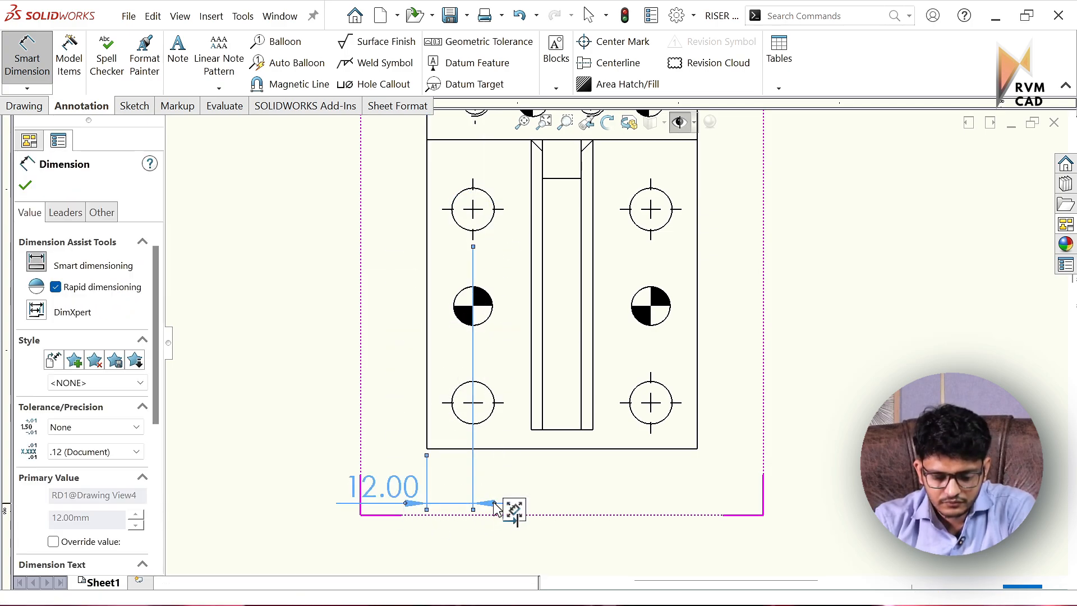
click(489, 320)
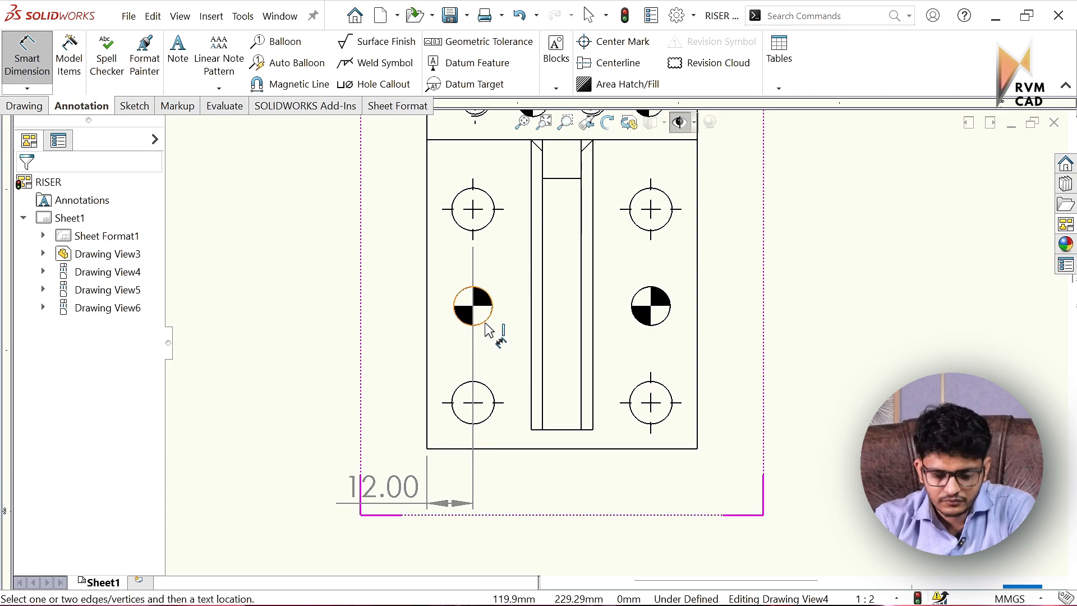
click(662, 232)
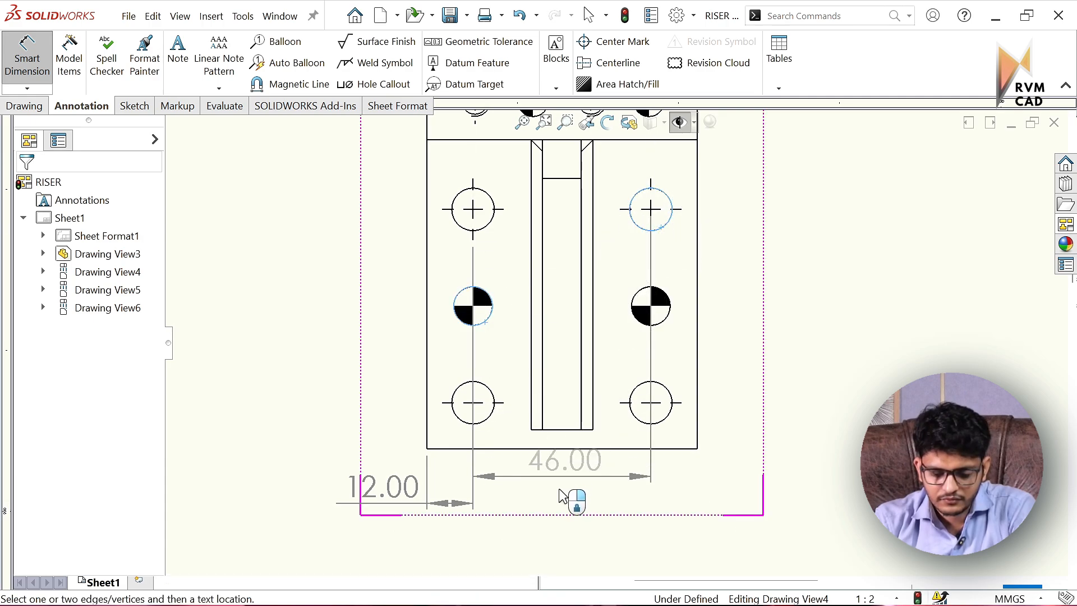
click(570, 519)
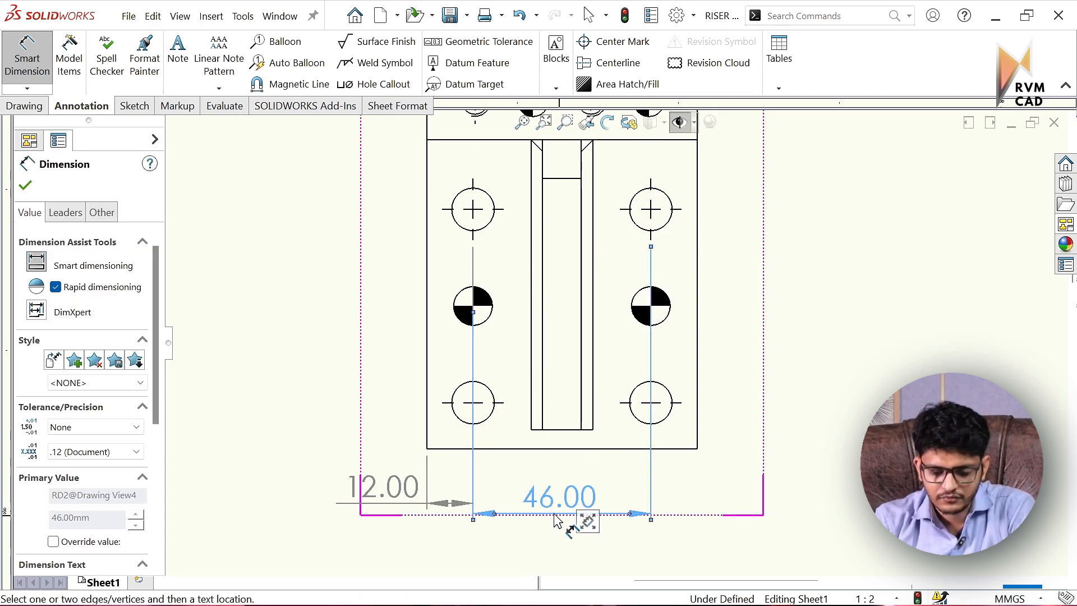
- Align the edge-to-hole dimension below the top view with the neighbouring hole-spacing dimension
scroll(563, 514, up, 4)
click(539, 444)
scroll(539, 445, down, 3)
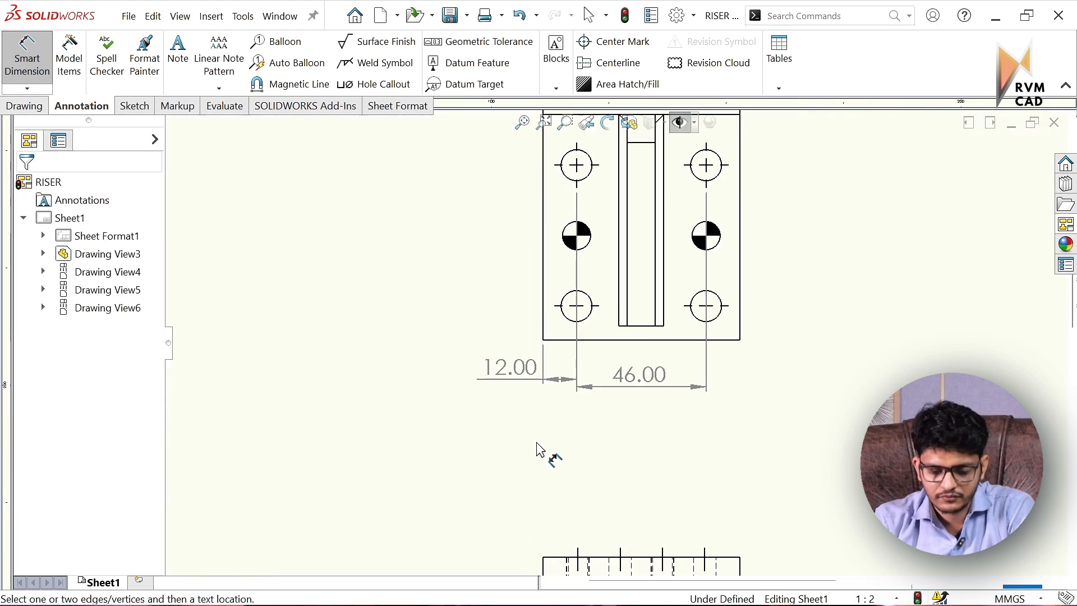
drag(518, 363, 515, 371)
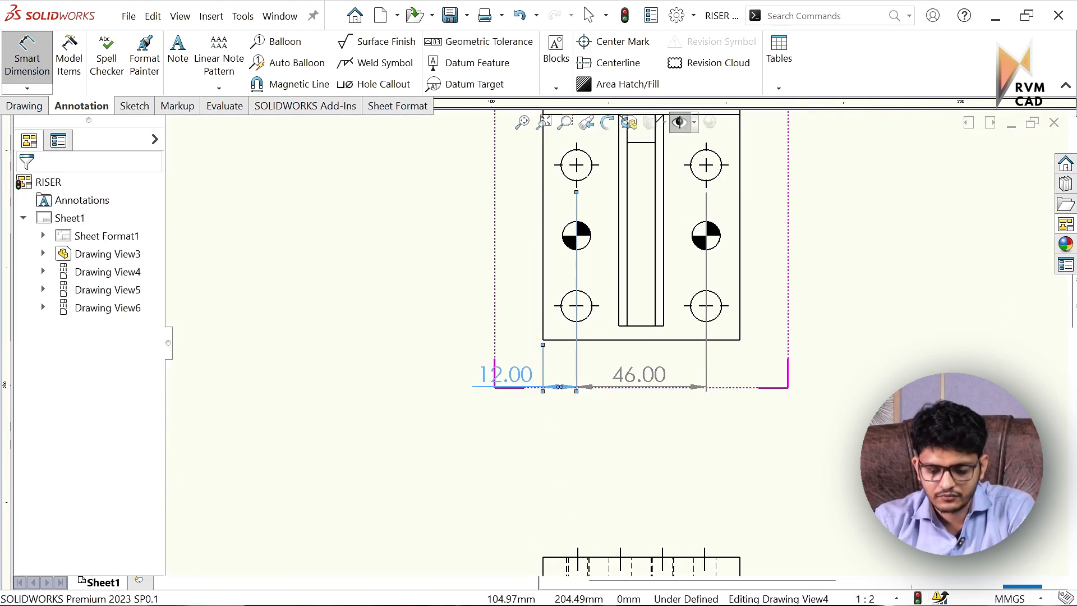
click(637, 489)
- Move the top view slightly down to make room above it for further dimensions
scroll(630, 356, up, 5)
scroll(635, 335, down, 5)
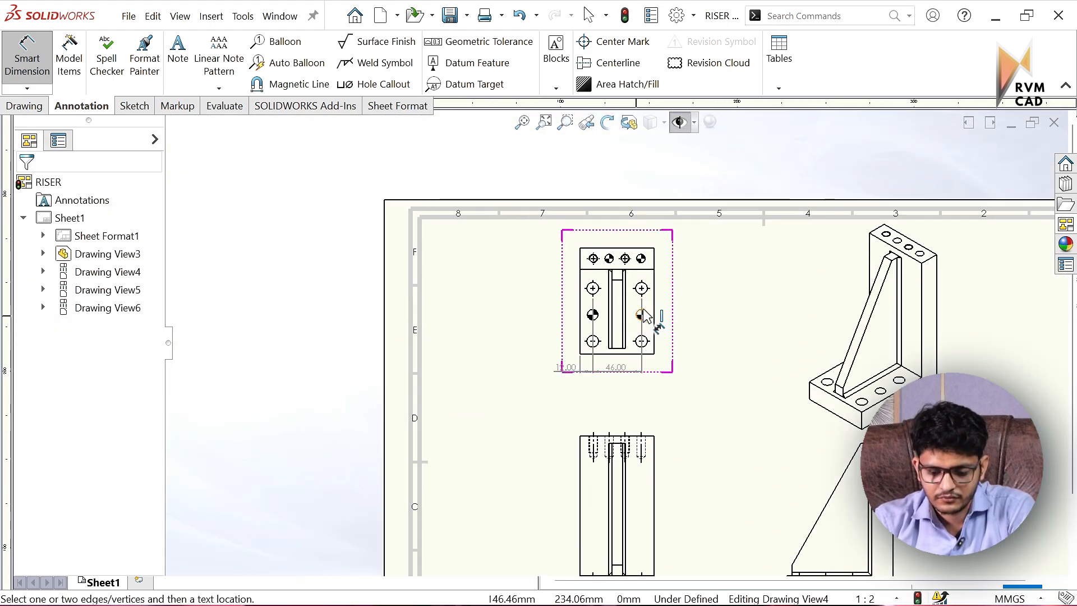
scroll(560, 285, up, 2)
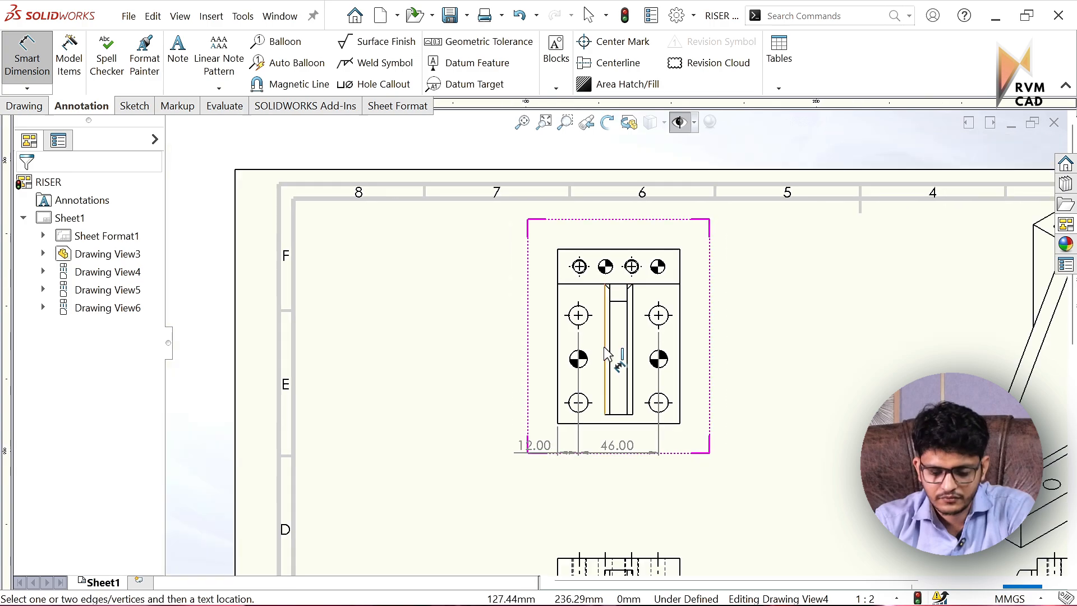
scroll(561, 282, down, 3)
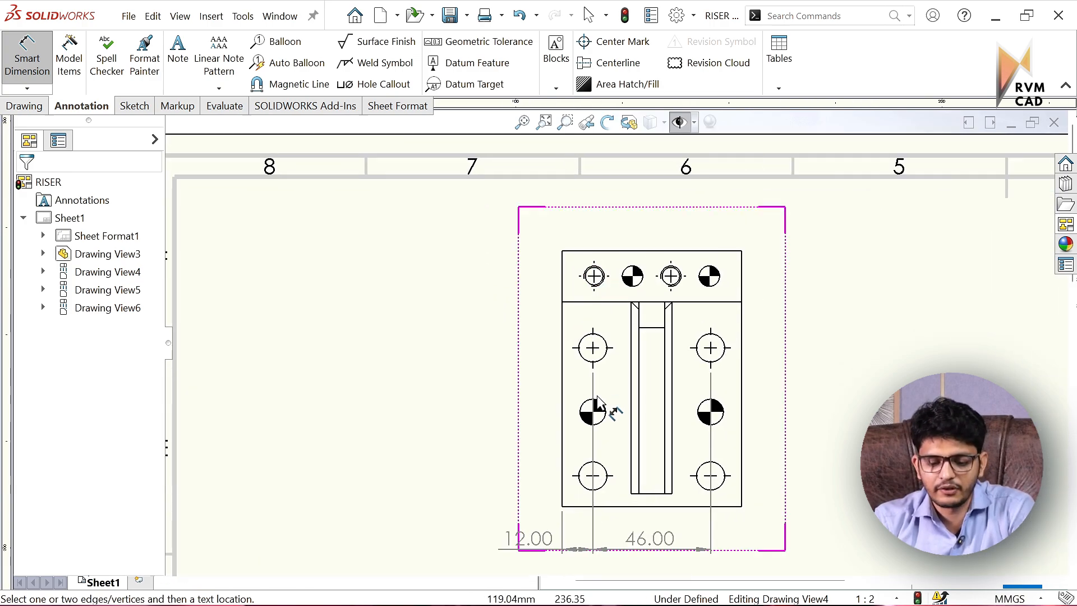
scroll(615, 359, up, 3)
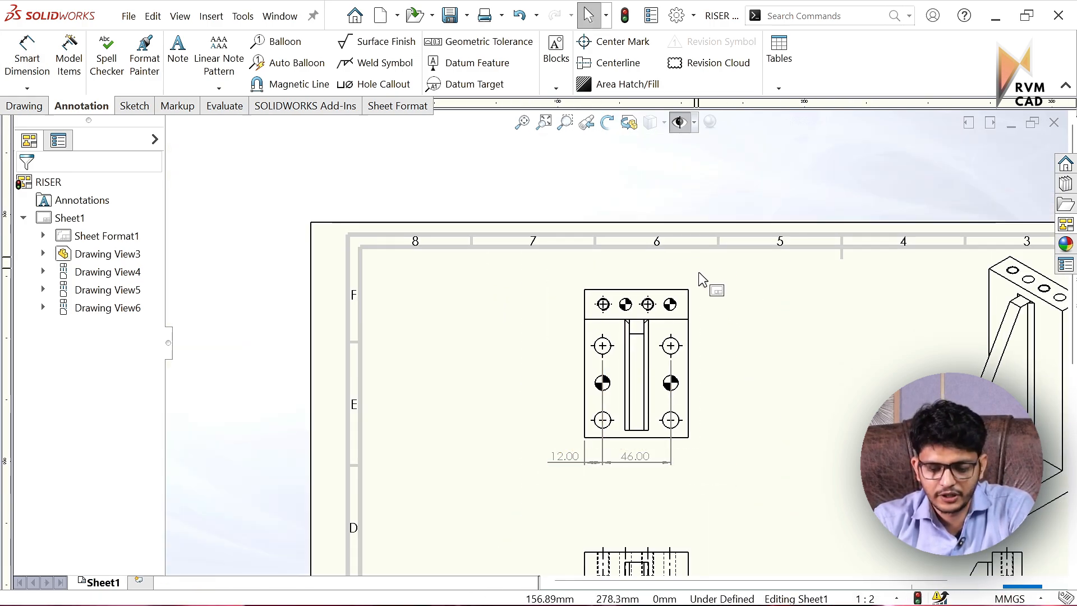
drag(702, 287, 702, 315)
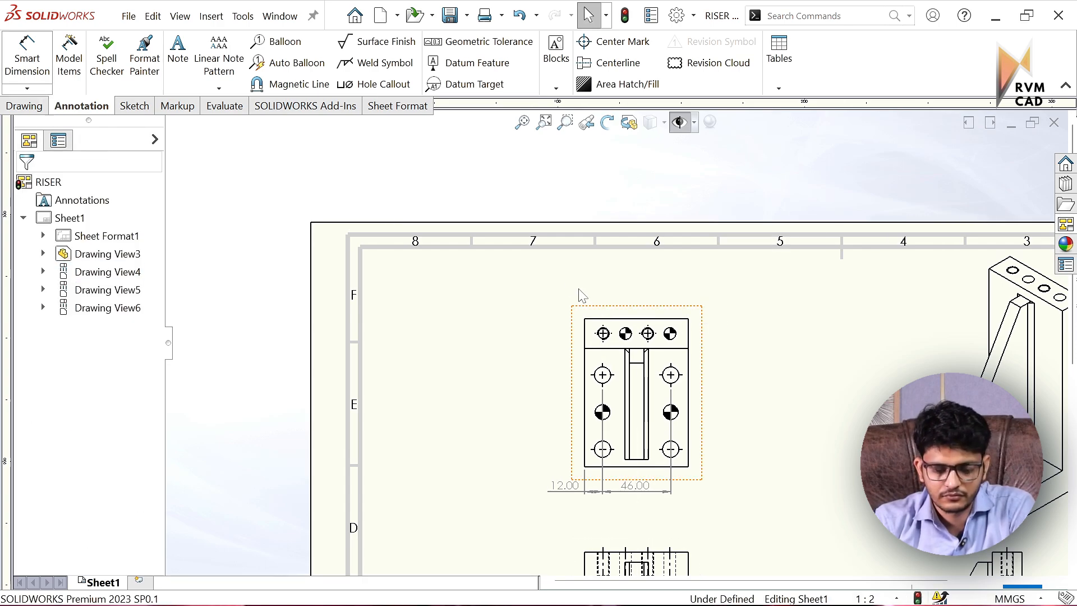
click(28, 65)
scroll(620, 370, down, 5)
click(569, 367)
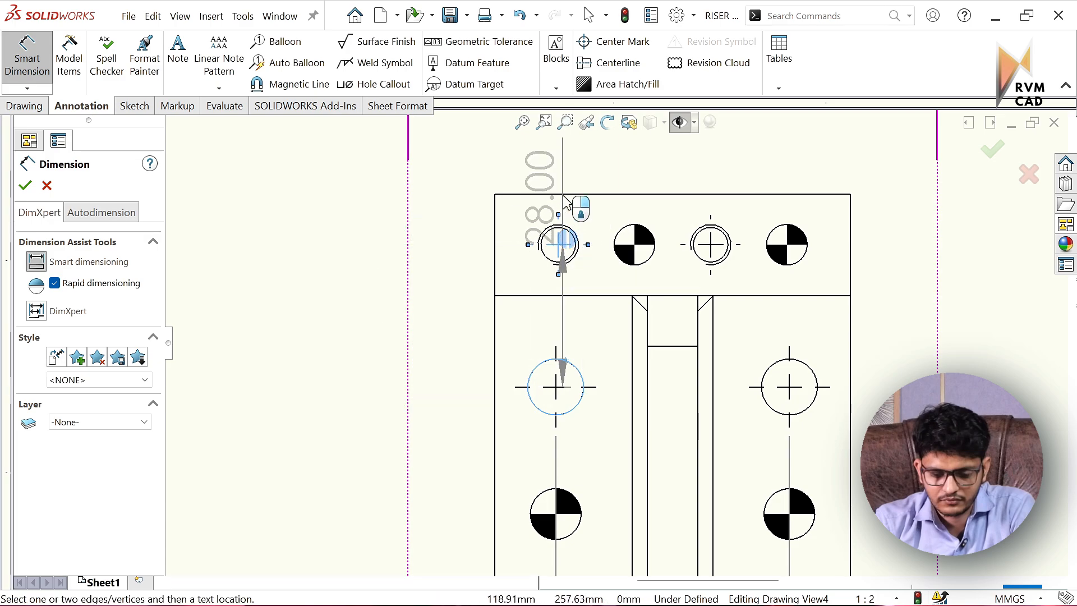
click(649, 259)
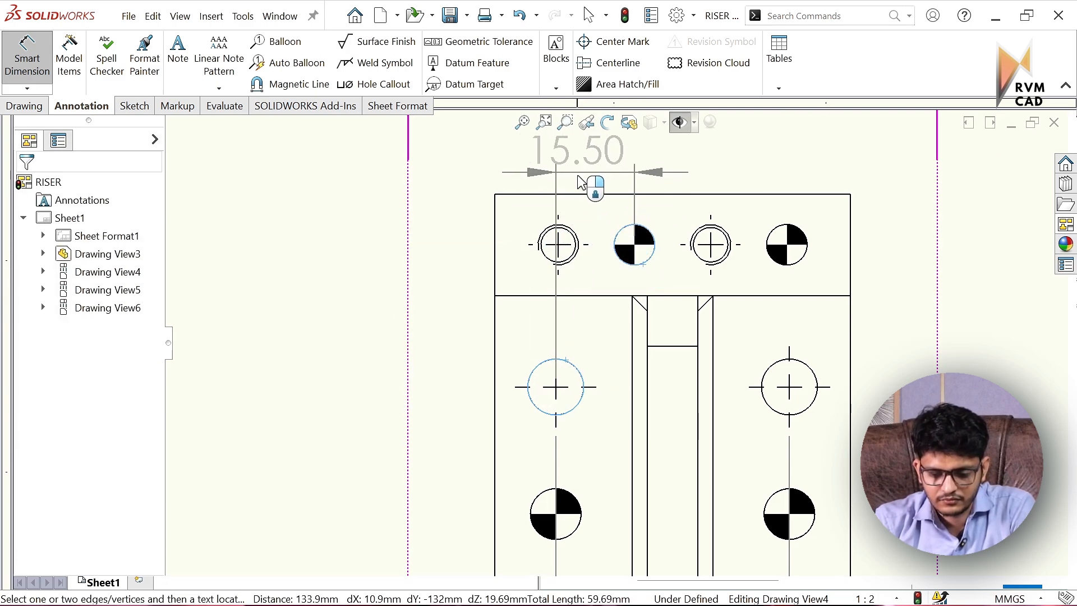
click(578, 242)
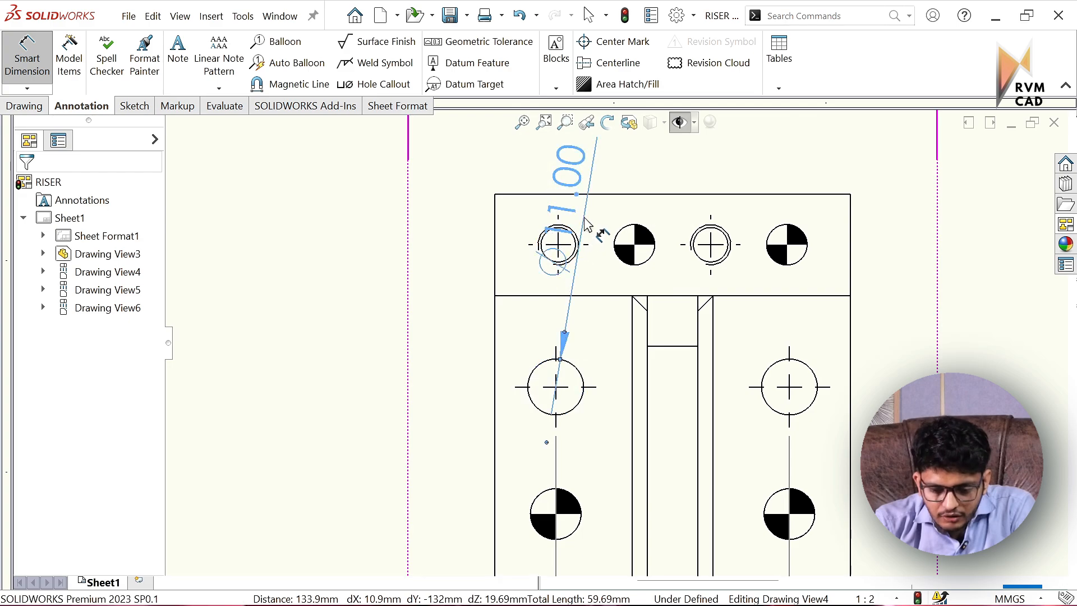
key(Escape)
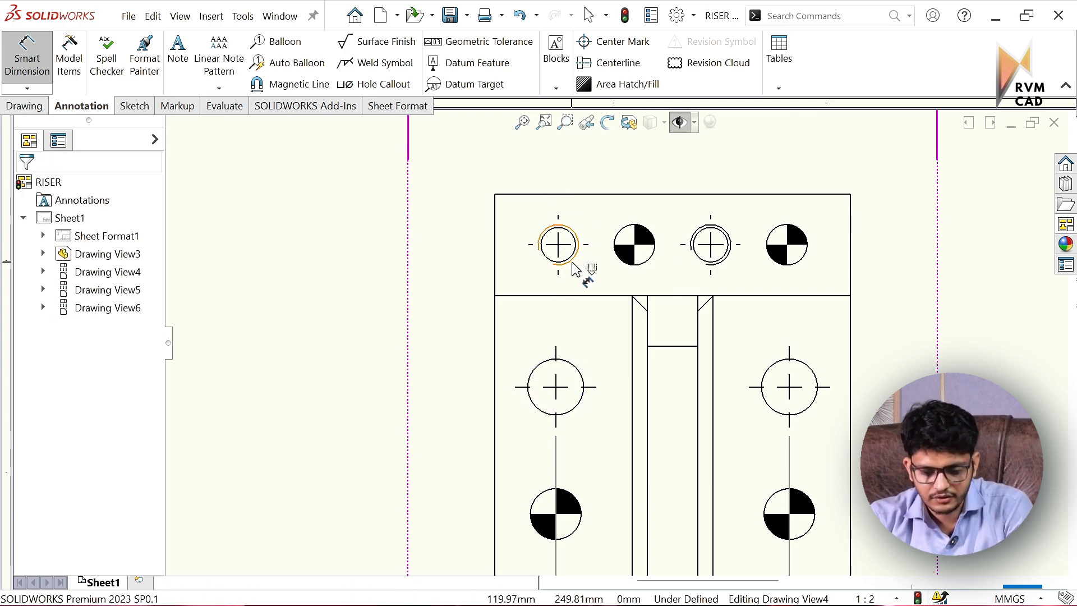
- Dimension the horizontal offset between the upper-left plate hole and the first hole of the top row, placed above the top view
click(566, 366)
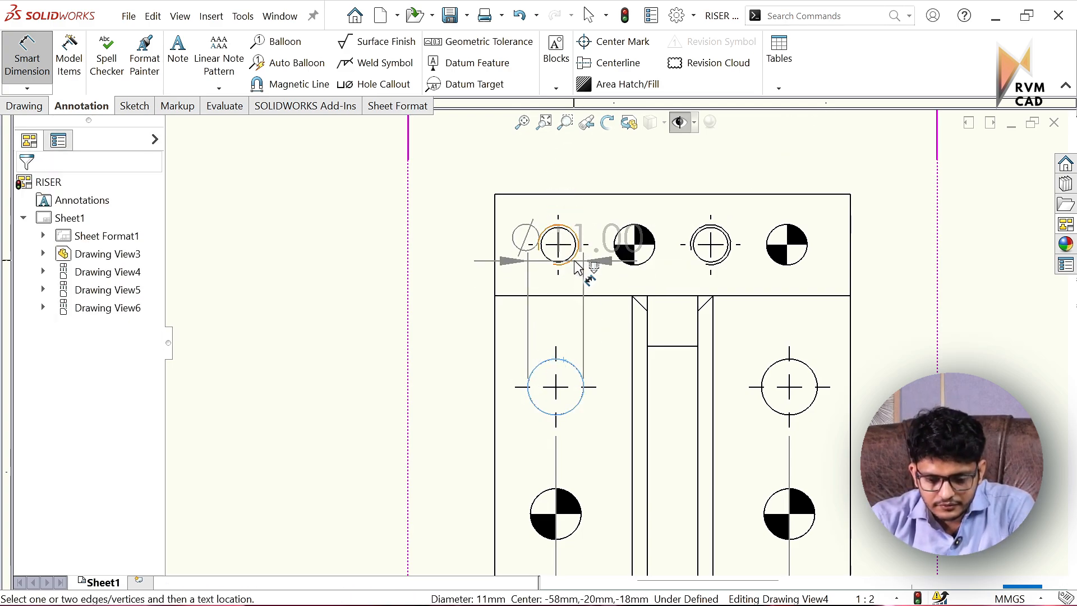
click(578, 241)
scroll(583, 170, up, 2)
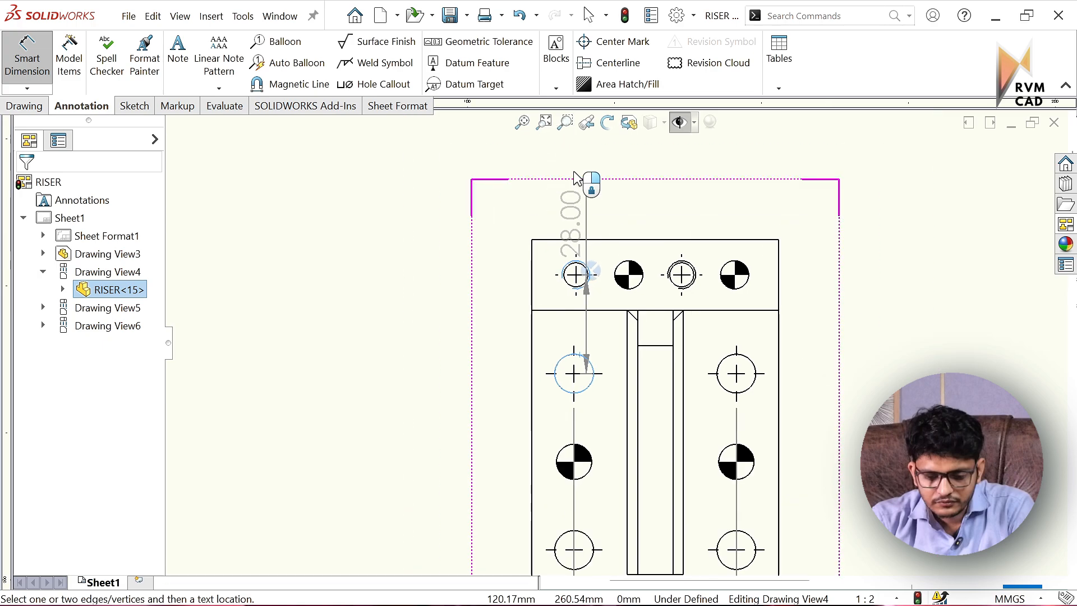
click(577, 268)
key(Escape)
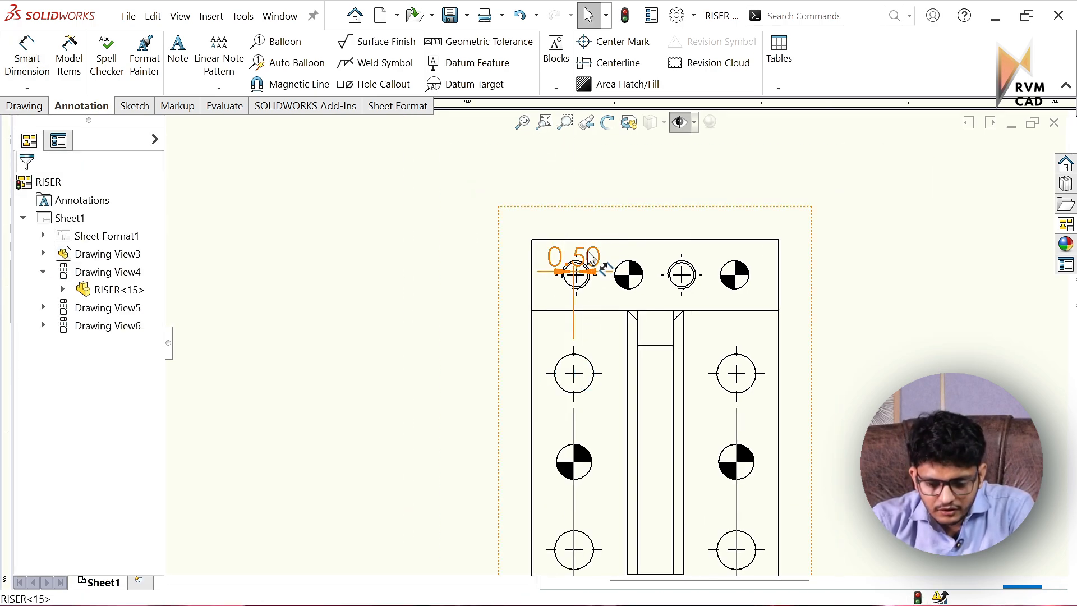
drag(589, 225, 595, 212)
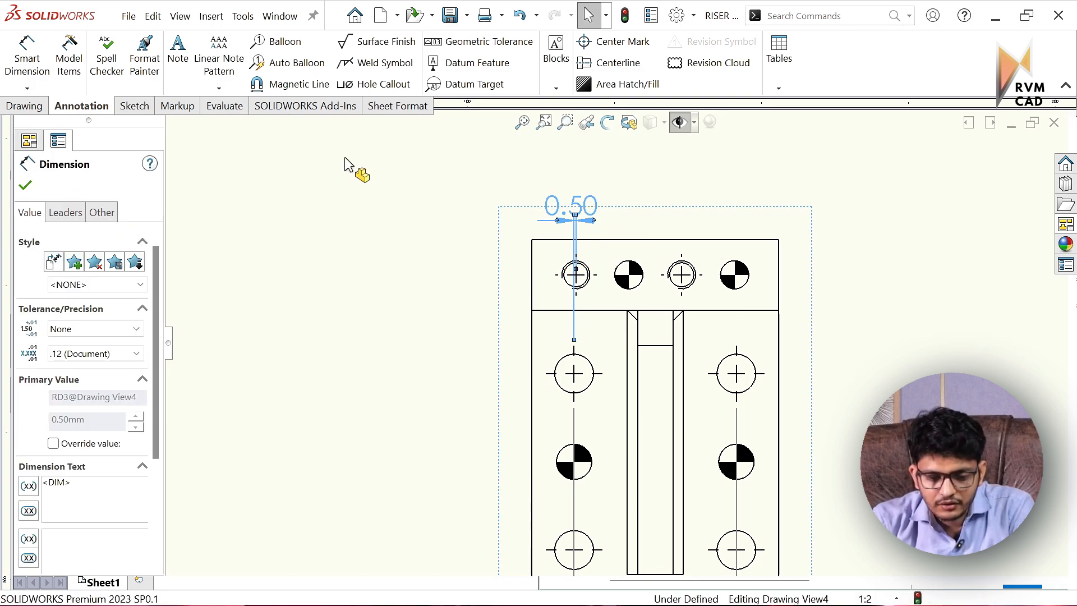
key(Escape)
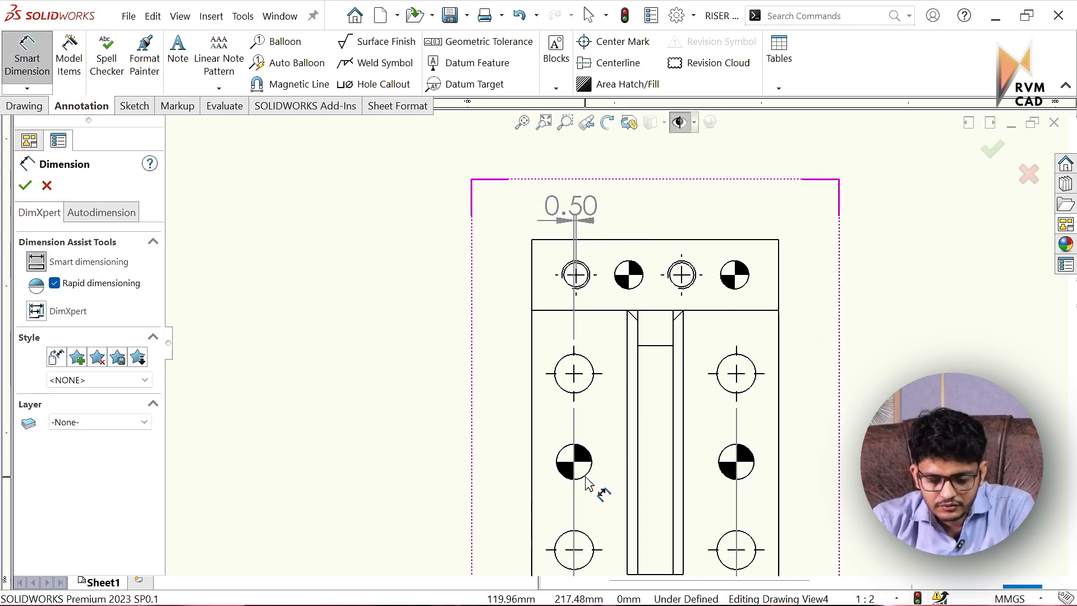
- Dimension the horizontal distances from the left dowel hole to the second and third holes of the top row, stacked above the view
click(585, 475)
click(631, 279)
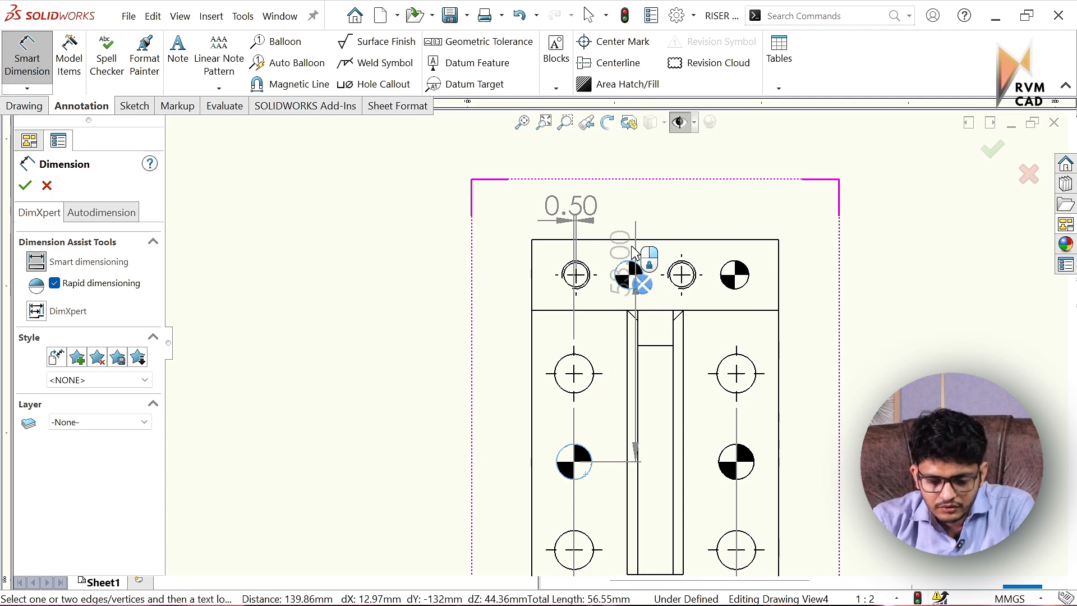
click(608, 175)
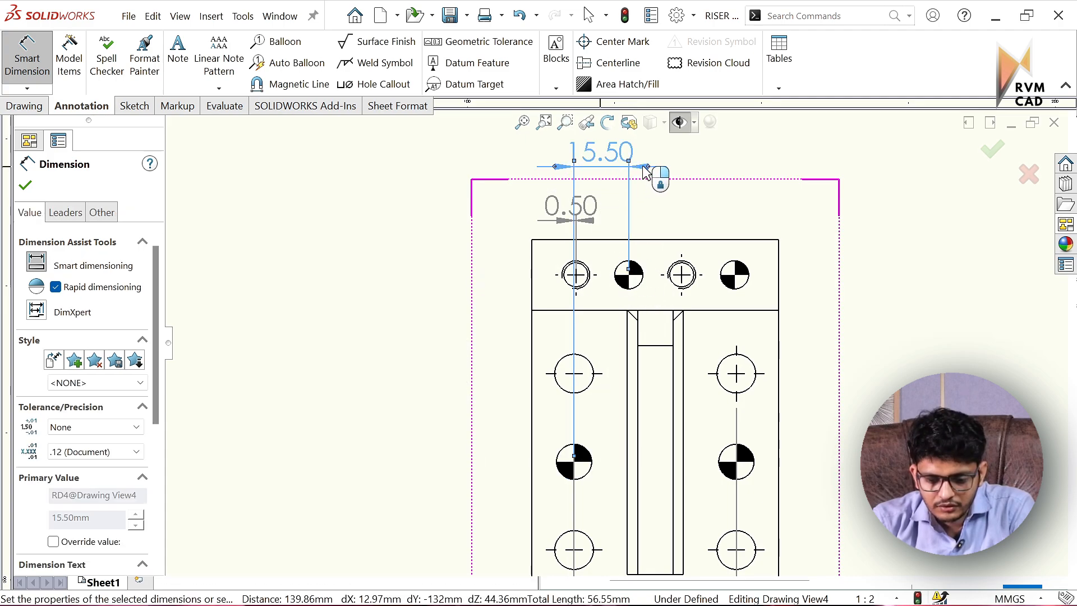
click(355, 240)
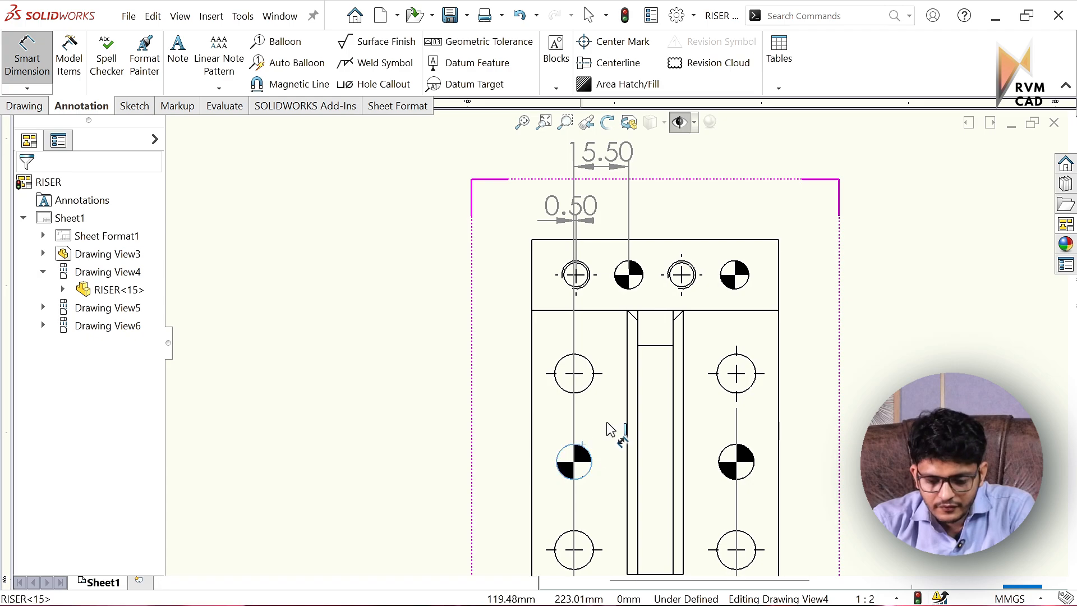
click(687, 287)
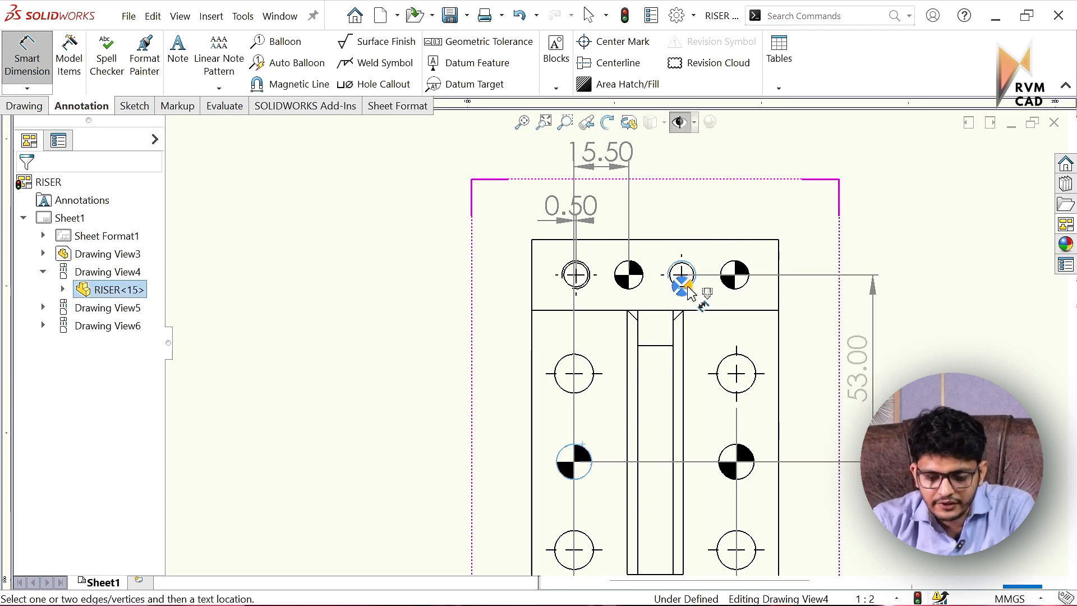
scroll(617, 339, up, 2)
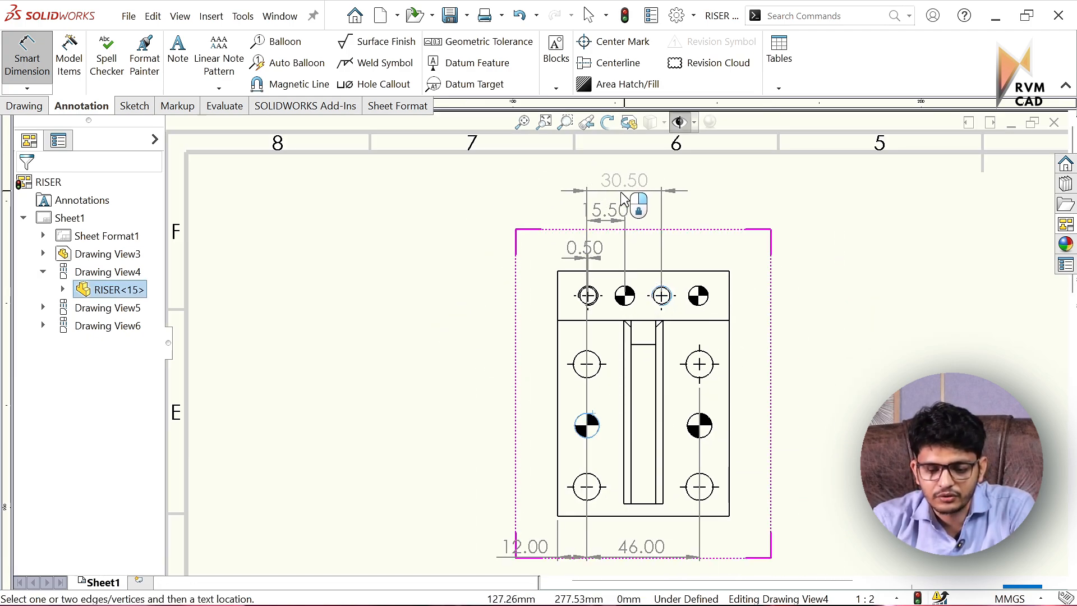
click(620, 197)
click(388, 332)
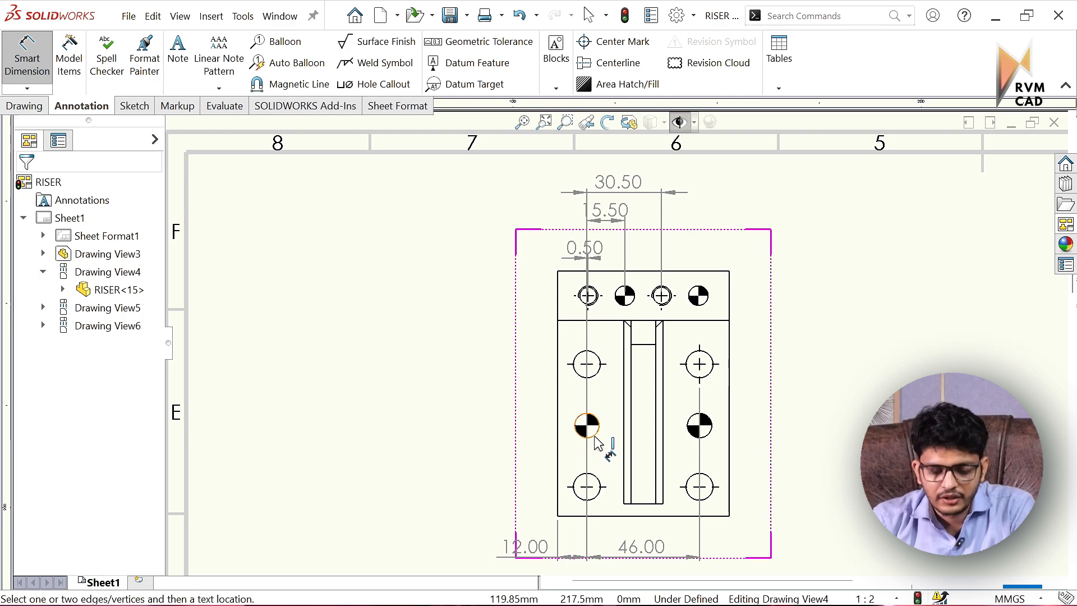
- Dimension the horizontal distance from the left dowel hole to the fourth hole of the top row, placed above the other dimensions
click(596, 437)
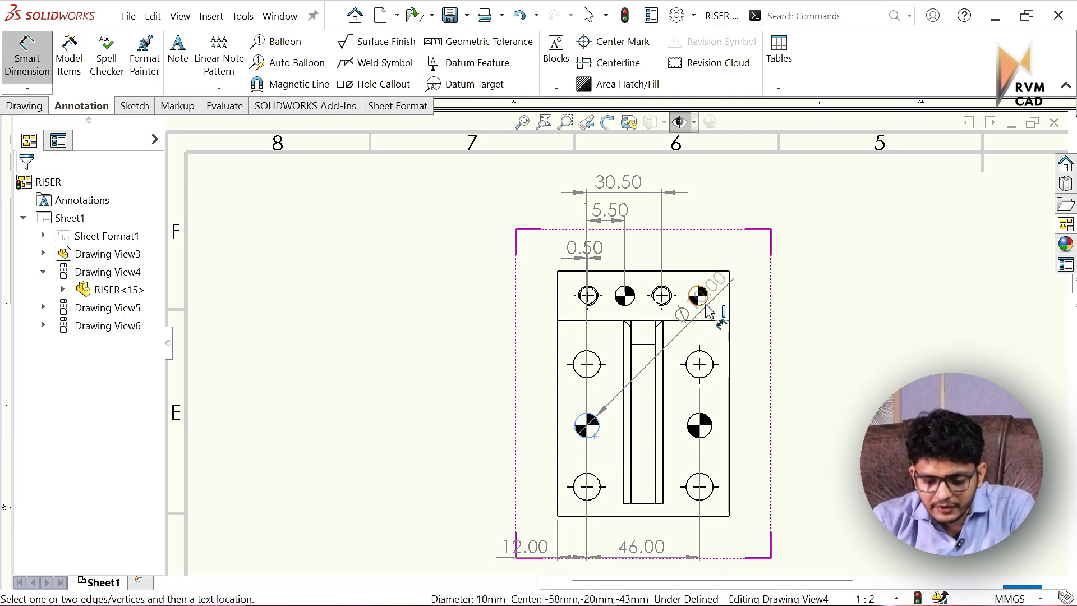
click(705, 306)
click(638, 171)
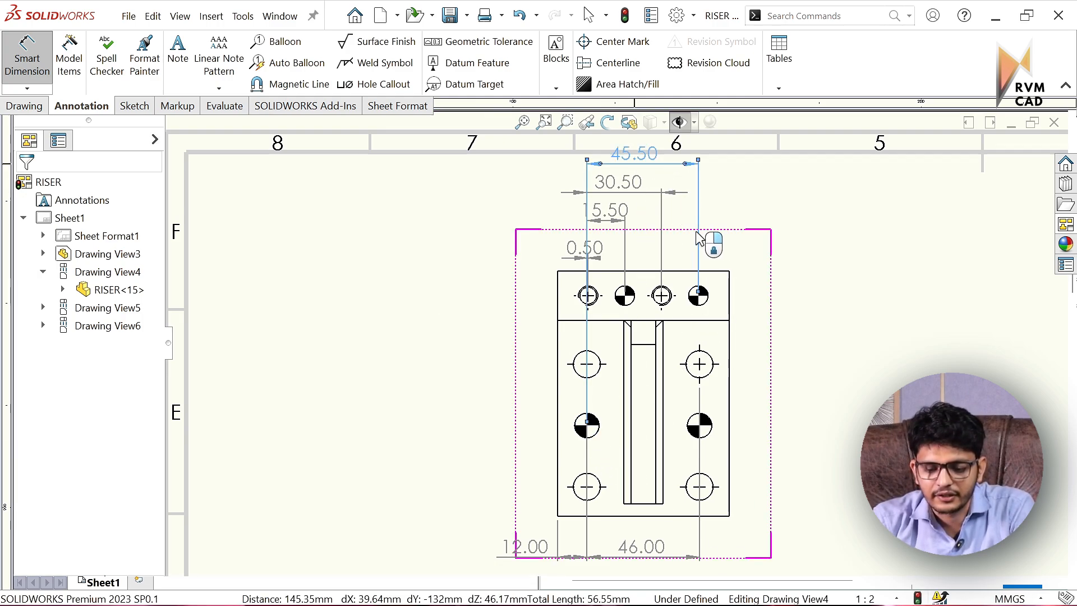
key(Escape)
scroll(596, 265, down, 5)
key(Escape)
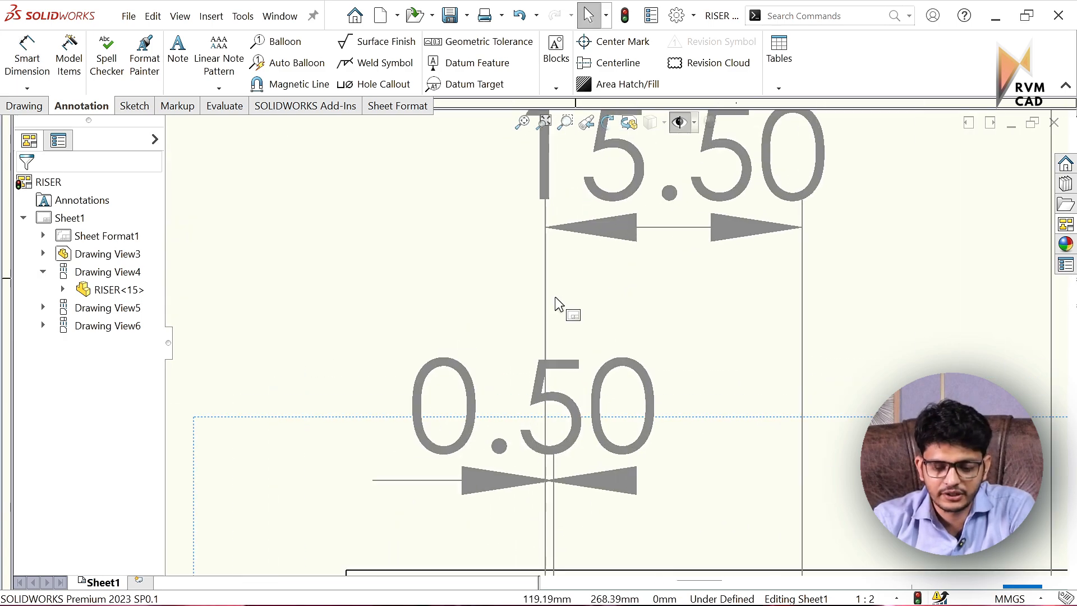
- Move the 0.50 dimension's text left, clear of the extension lines, and adjust its arrows to point inward from outside
drag(594, 413, 464, 438)
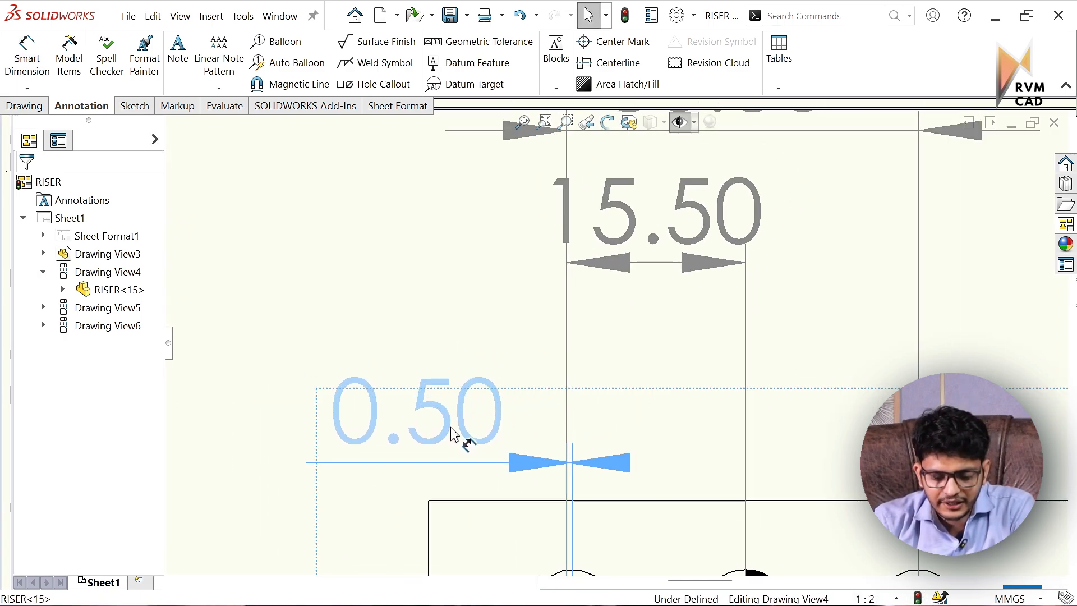
click(630, 463)
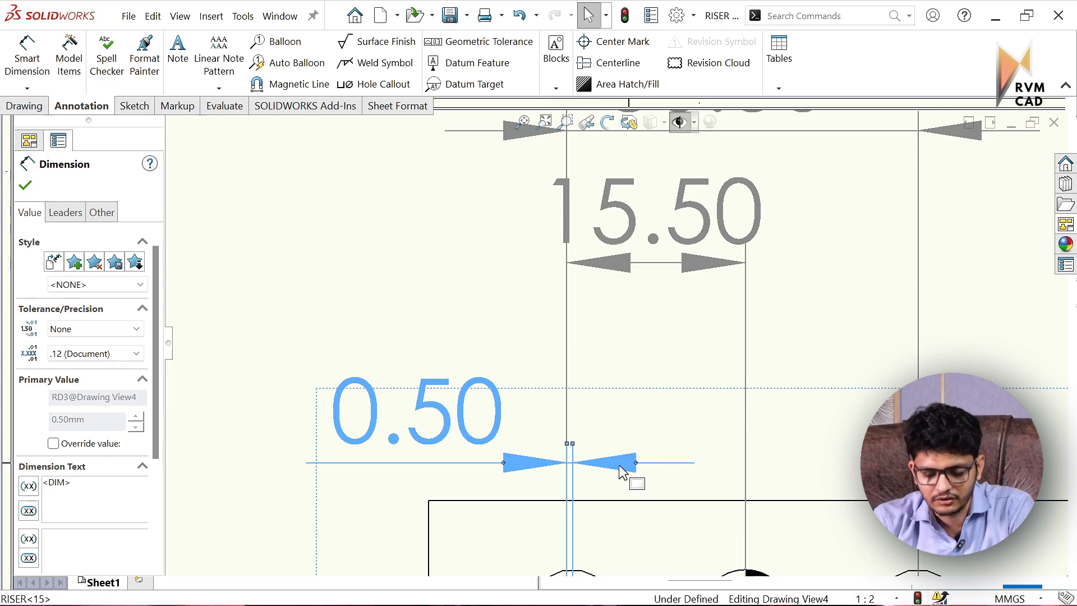
key(Escape)
click(636, 465)
click(636, 465)
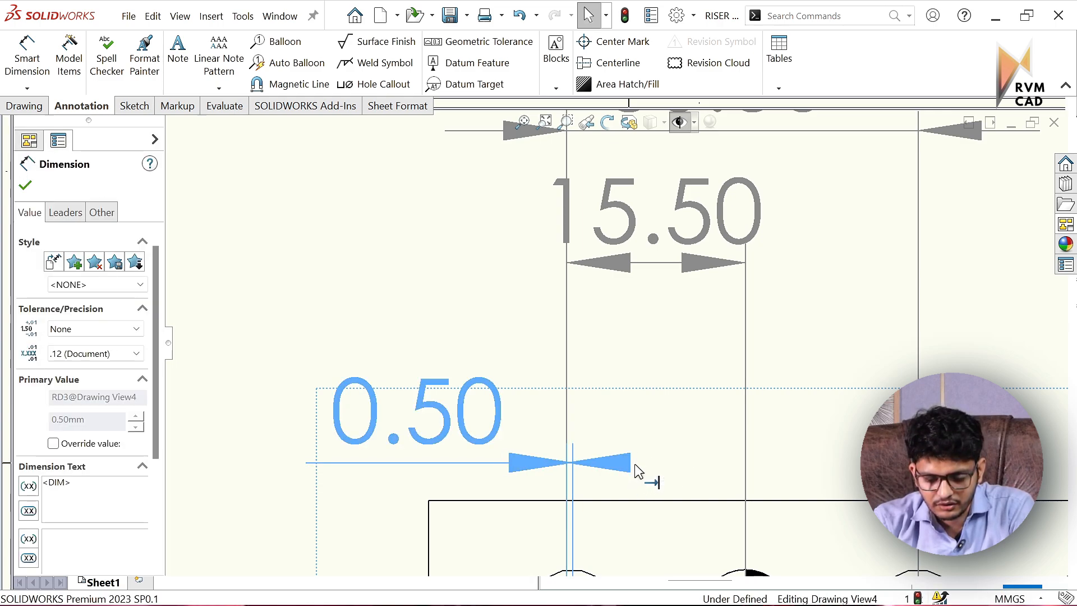
click(622, 465)
key(Escape)
scroll(616, 343, up, 3)
scroll(634, 274, up, 3)
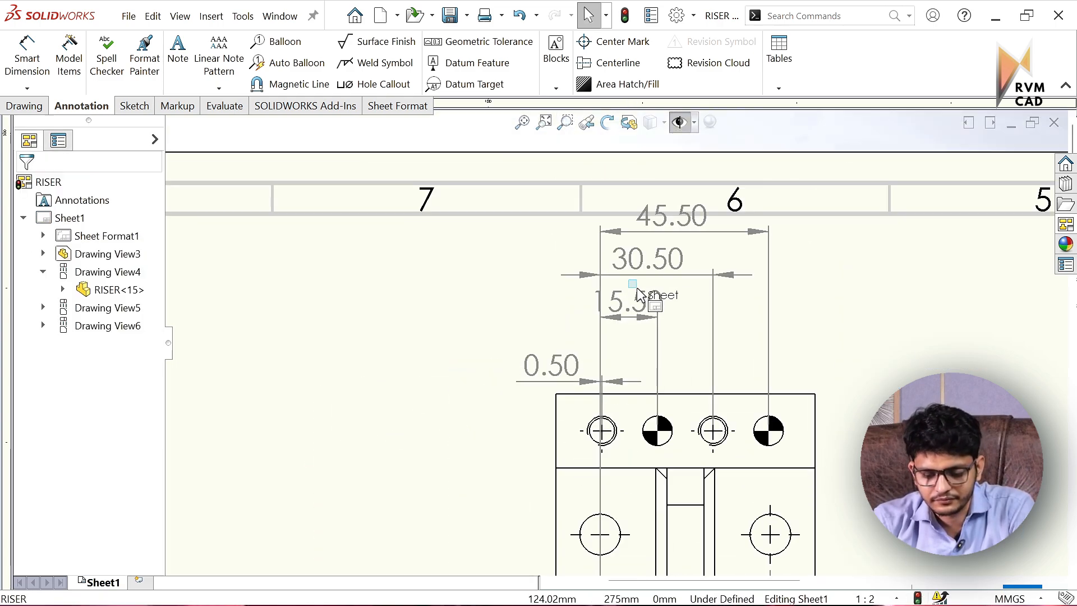
- Move the 15.50, 30.50 and 45.50 dimensions down into a tighter stack above the top view, turning the 30.50 dimension's arrows inside
scroll(629, 321, down, 2)
mouse_move(641, 325)
mouse_down()
mouse_move(652, 344)
mouse_move(640, 355)
mouse_up()
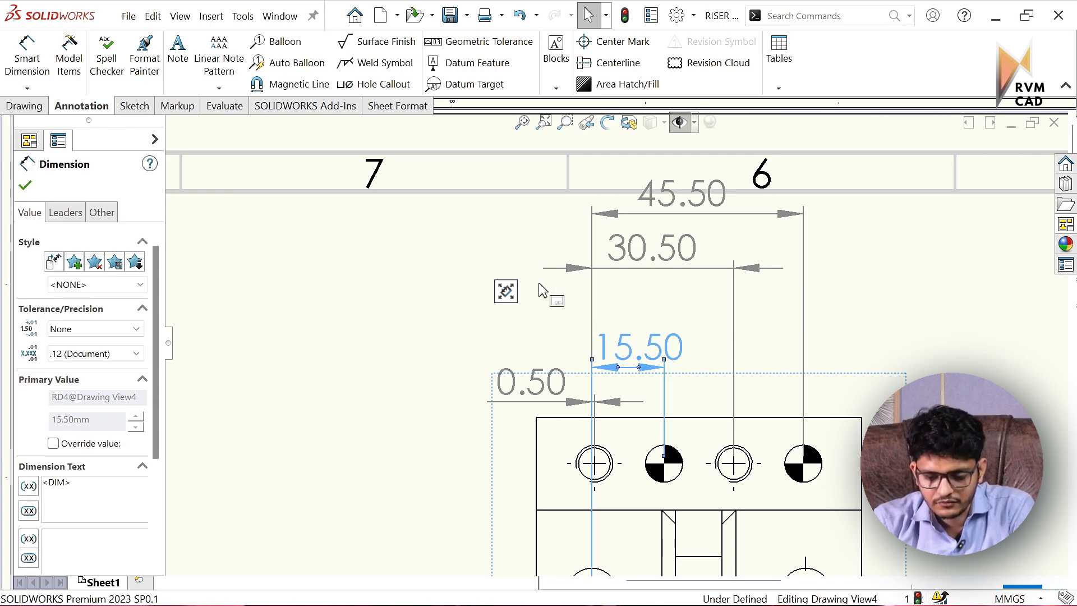
key(Escape)
drag(658, 259, 662, 297)
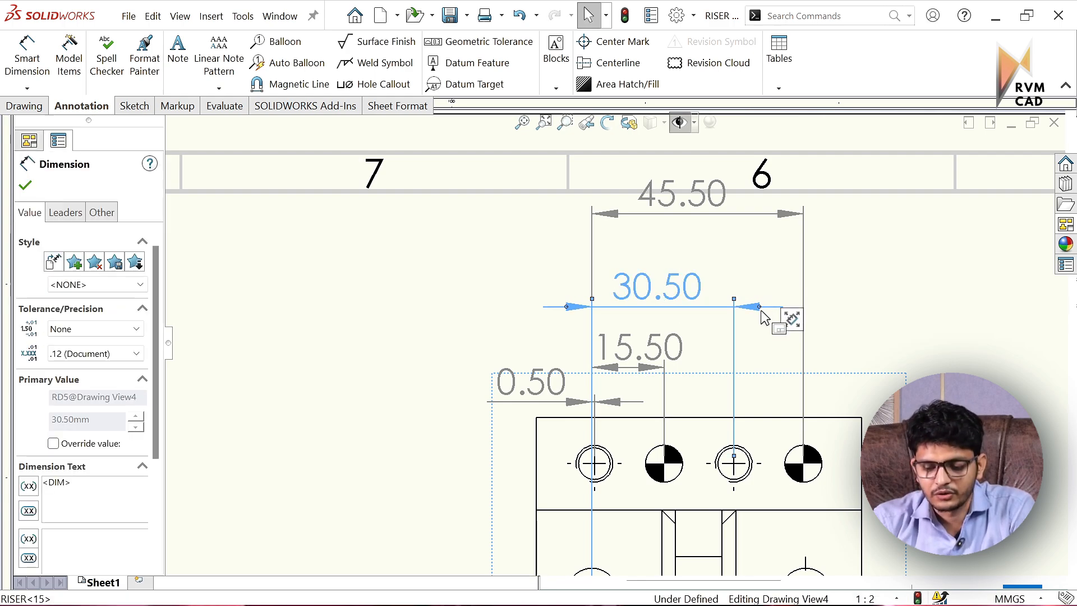
key(Escape)
drag(685, 212, 702, 250)
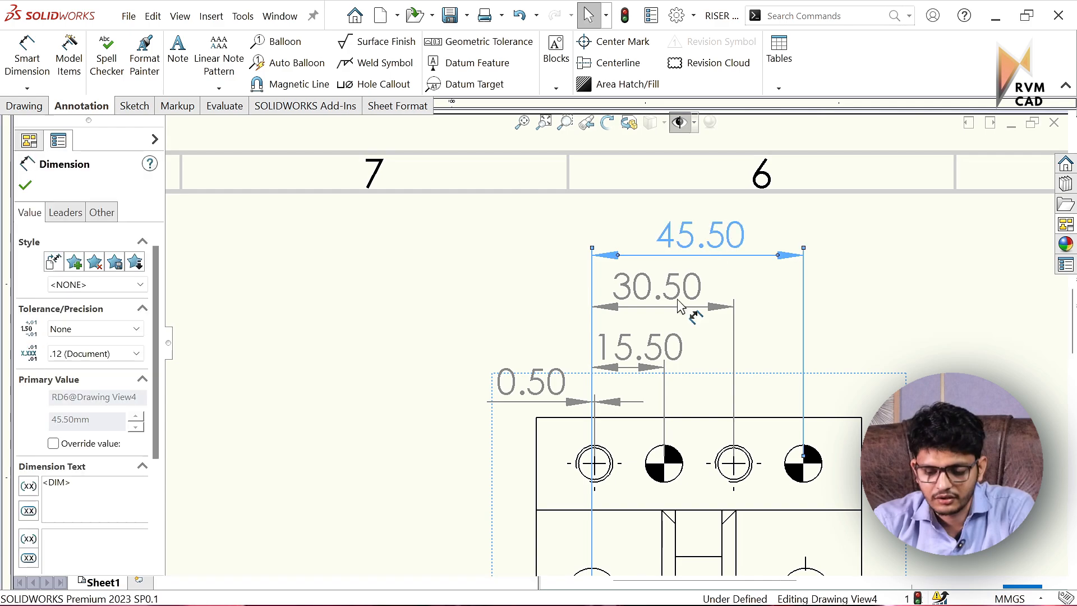
key(Escape)
scroll(679, 308, up, 8)
scroll(645, 393, down, 2)
scroll(654, 443, up, 1)
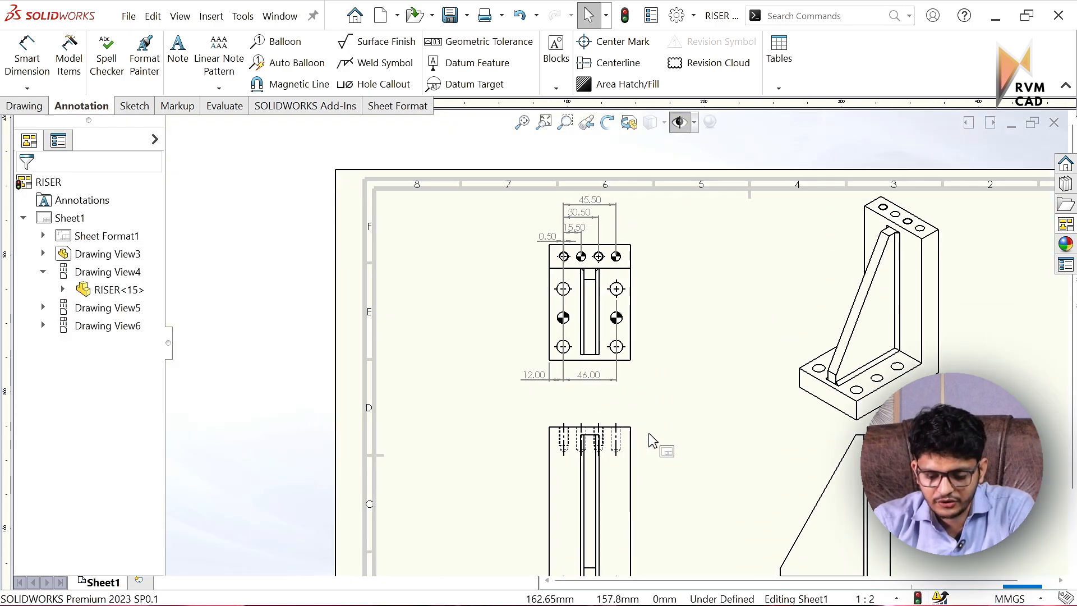
scroll(649, 385, down, 3)
drag(644, 367, 645, 380)
click(674, 433)
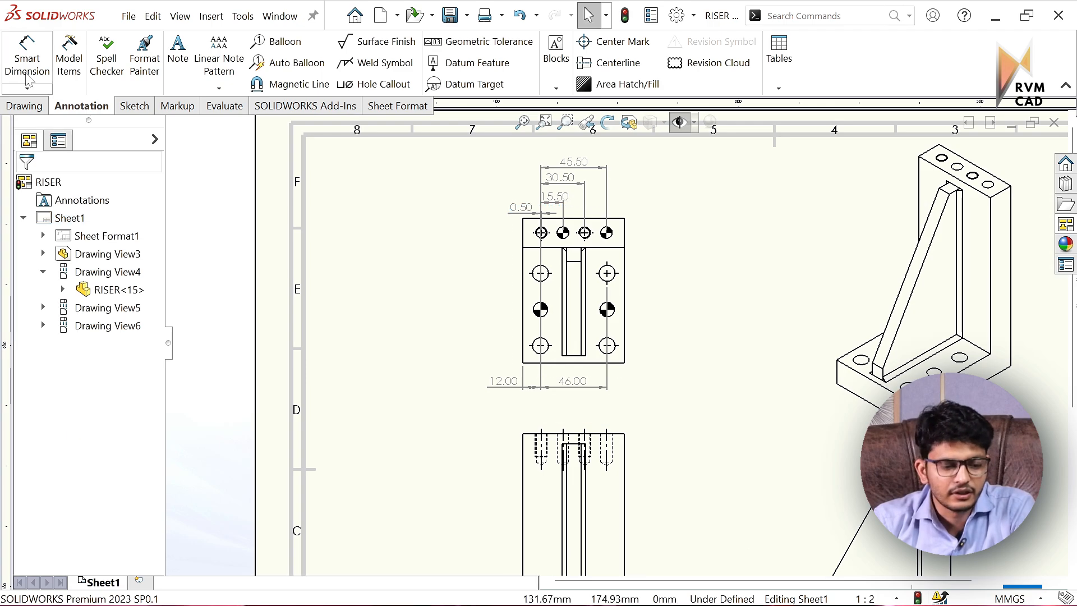
scroll(565, 389, down, 4)
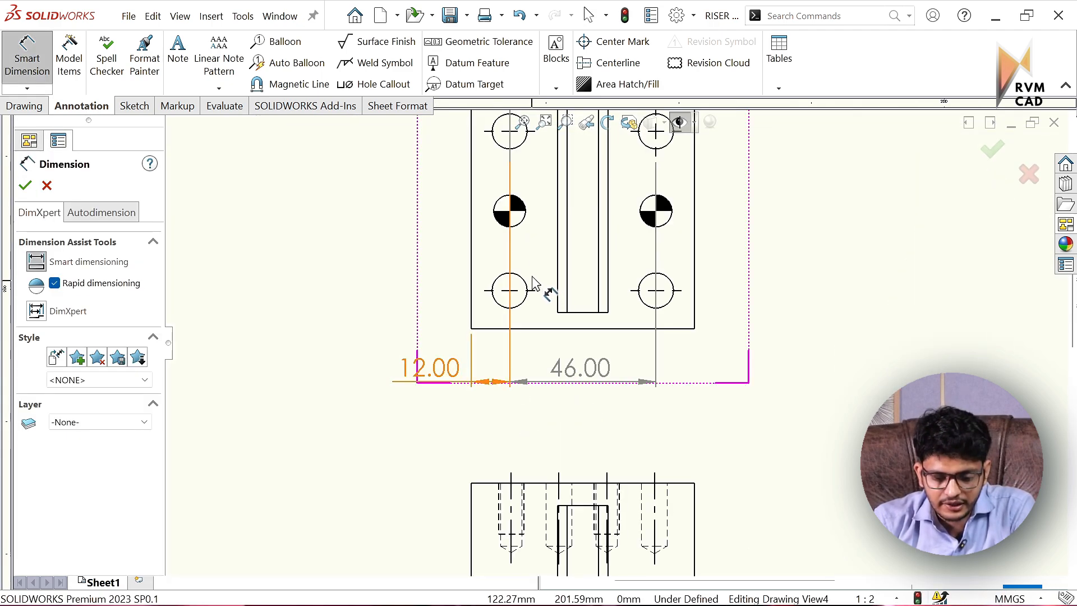
scroll(531, 210, up, 1)
scroll(532, 213, up, 2)
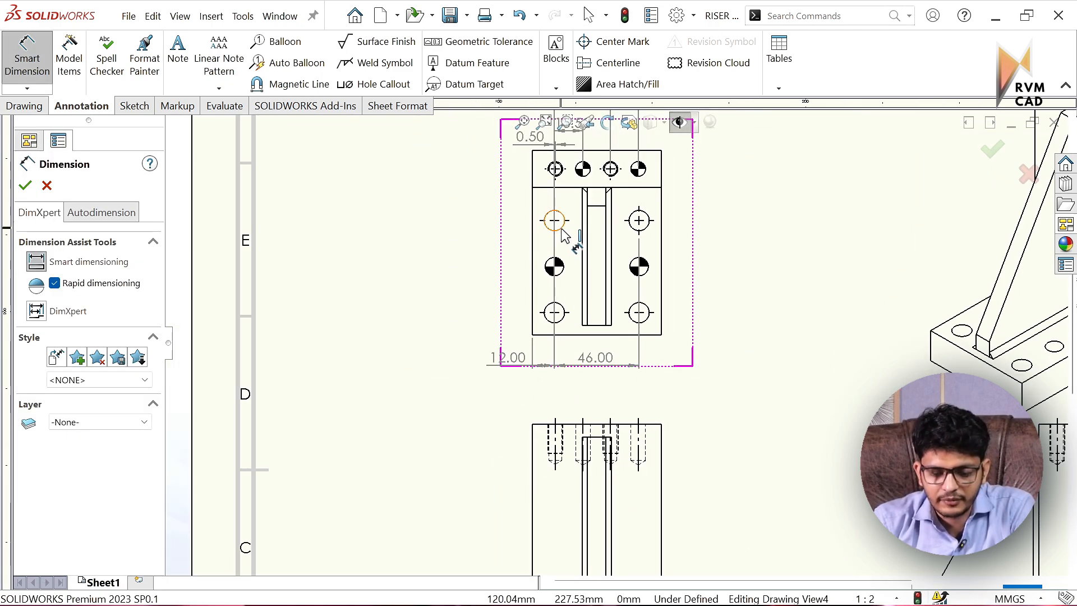
click(561, 230)
click(664, 239)
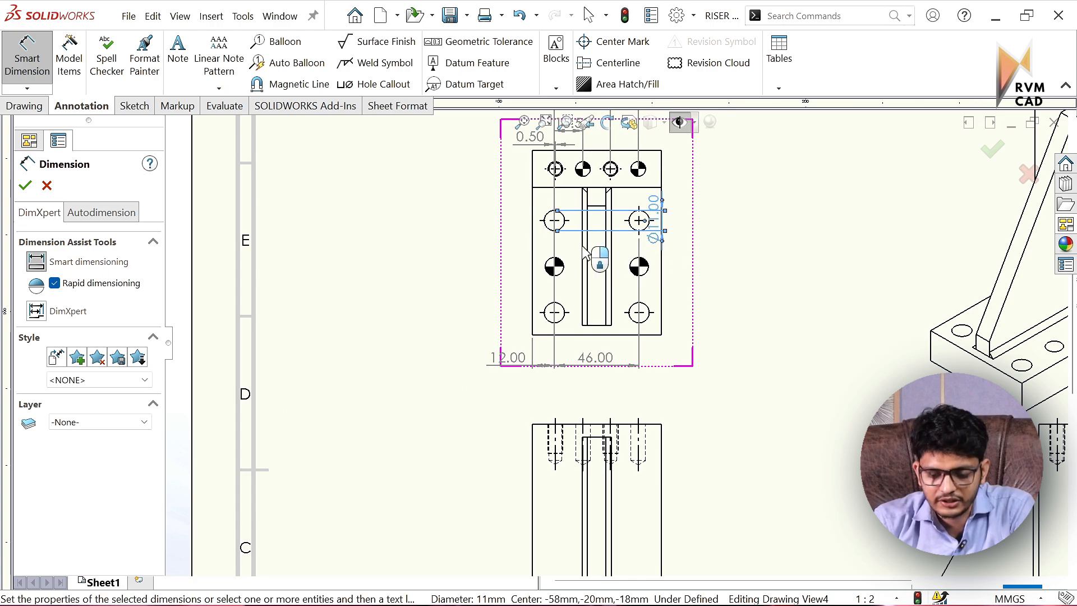
key(Delete)
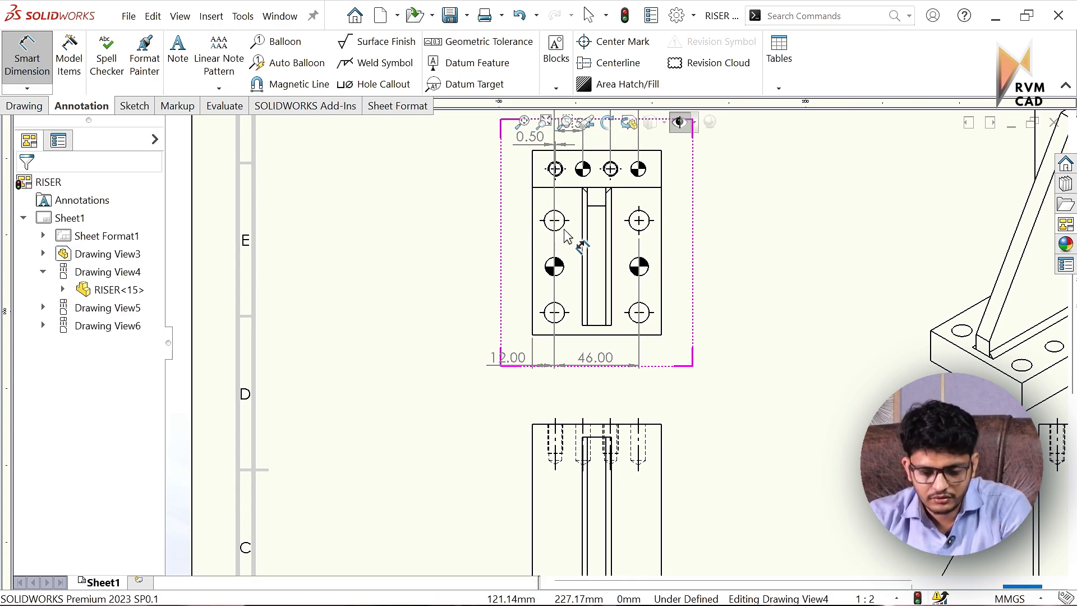
- Dimension the horizontal distance from the upper-left plate hole to the plate's right edge, placed below the 46.00 dimension
click(564, 229)
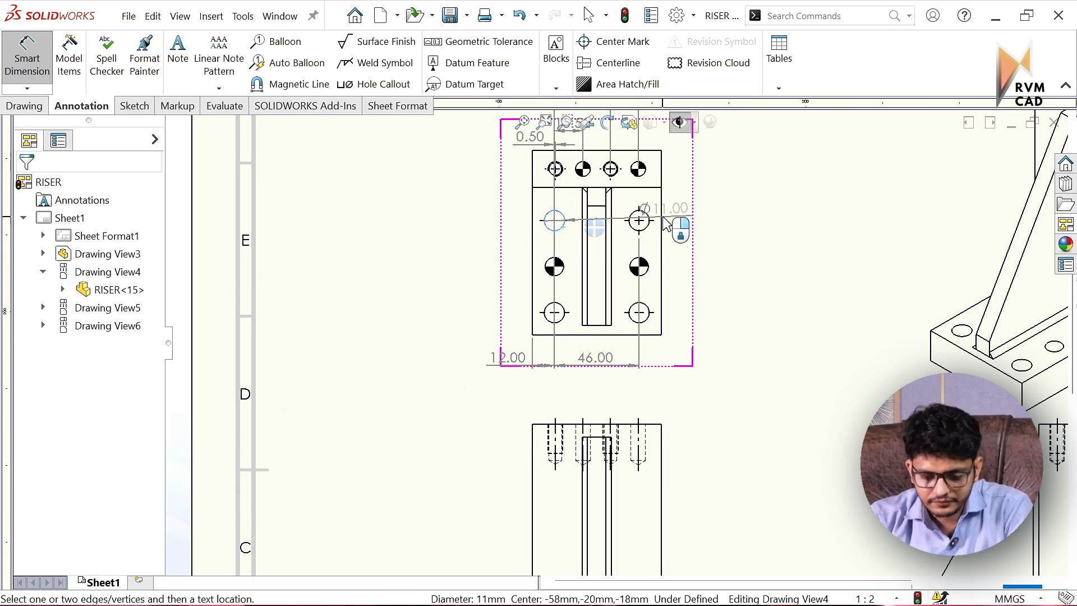
click(662, 222)
scroll(601, 401, down, 2)
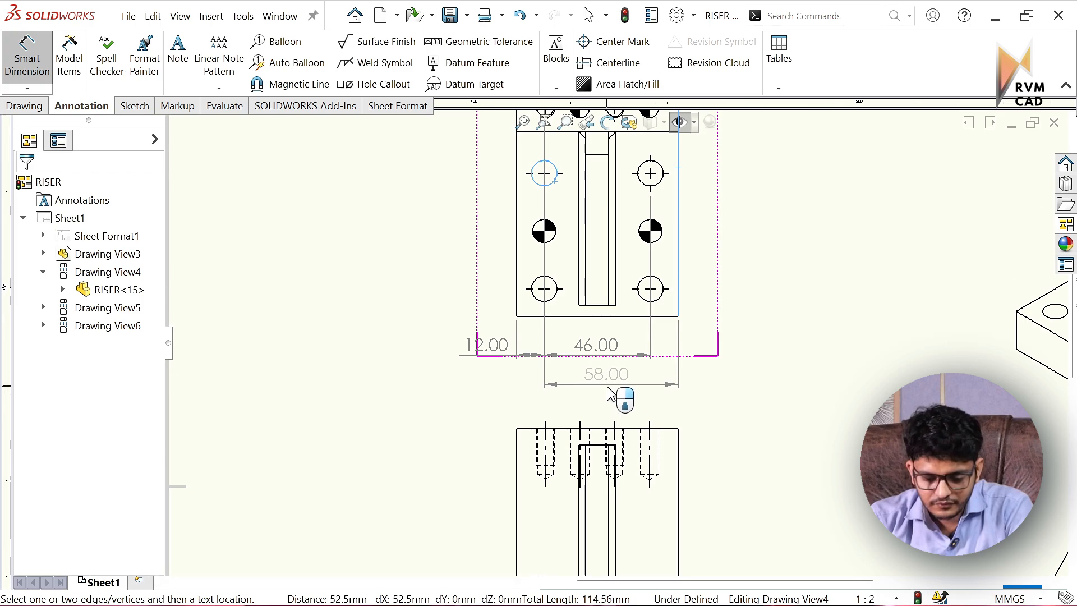
click(615, 395)
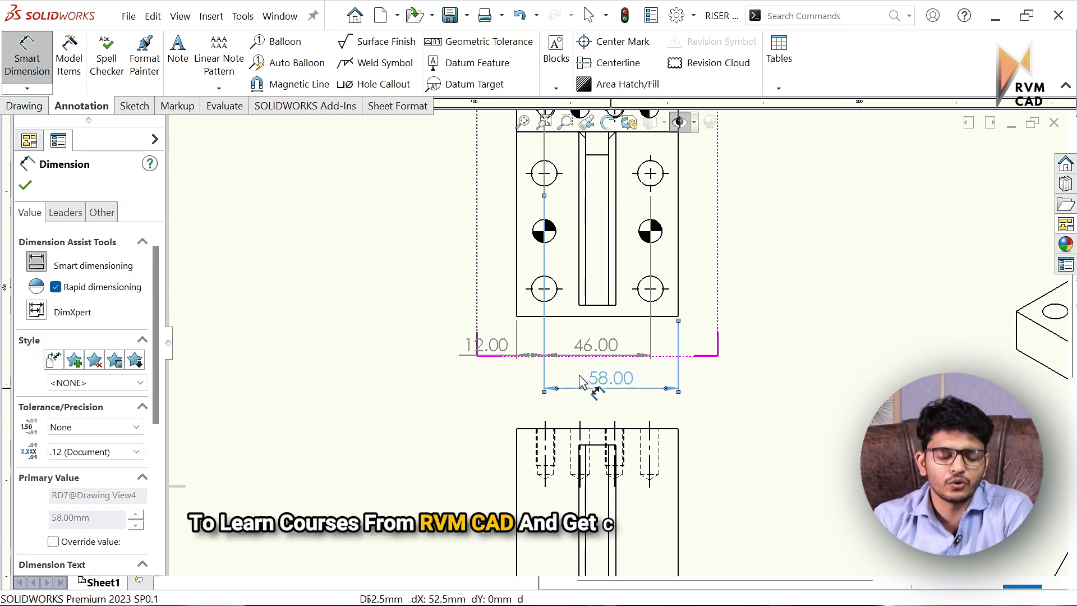
key(Escape)
scroll(564, 375, up, 2)
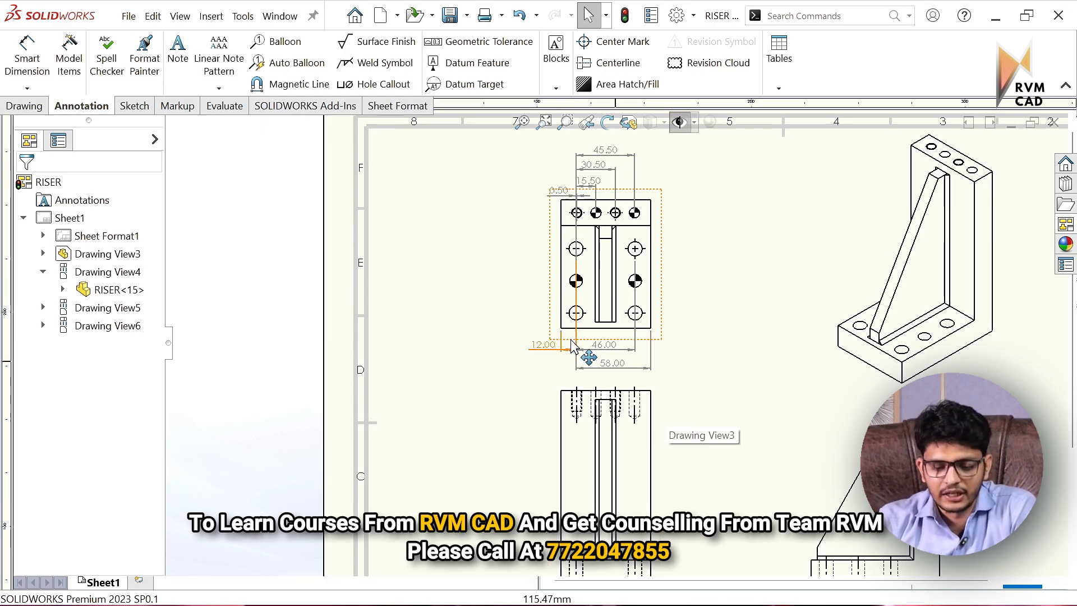
scroll(574, 185, down, 1)
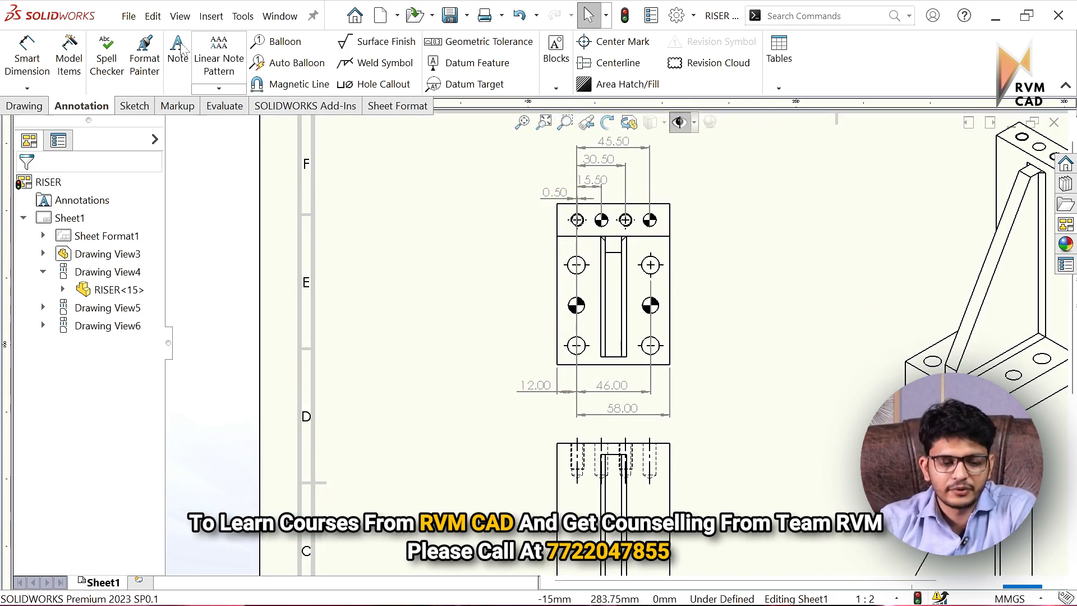
click(26, 75)
scroll(595, 373, down, 2)
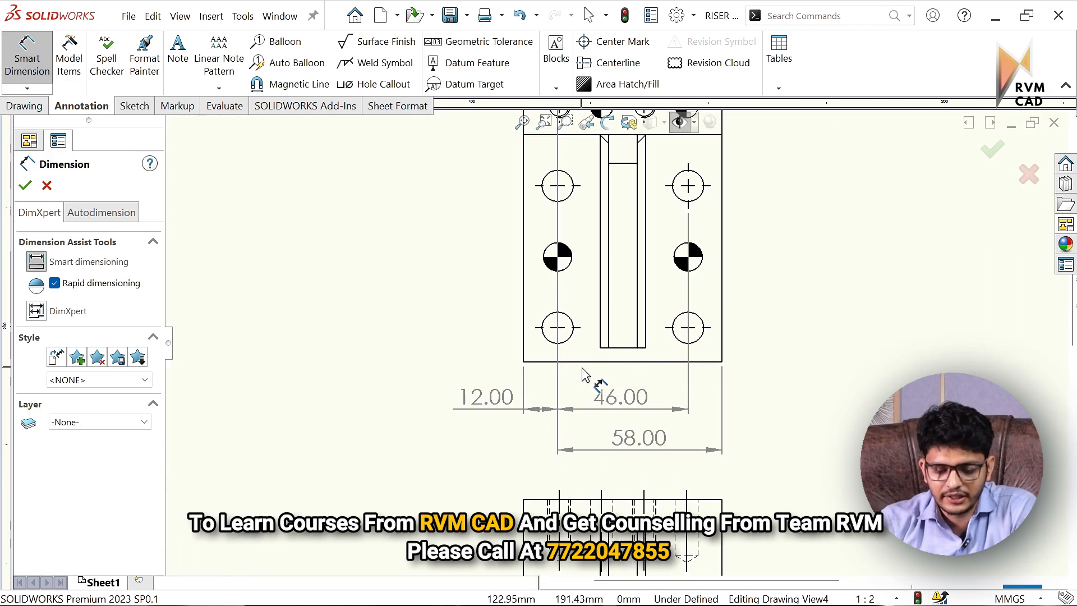
click(632, 363)
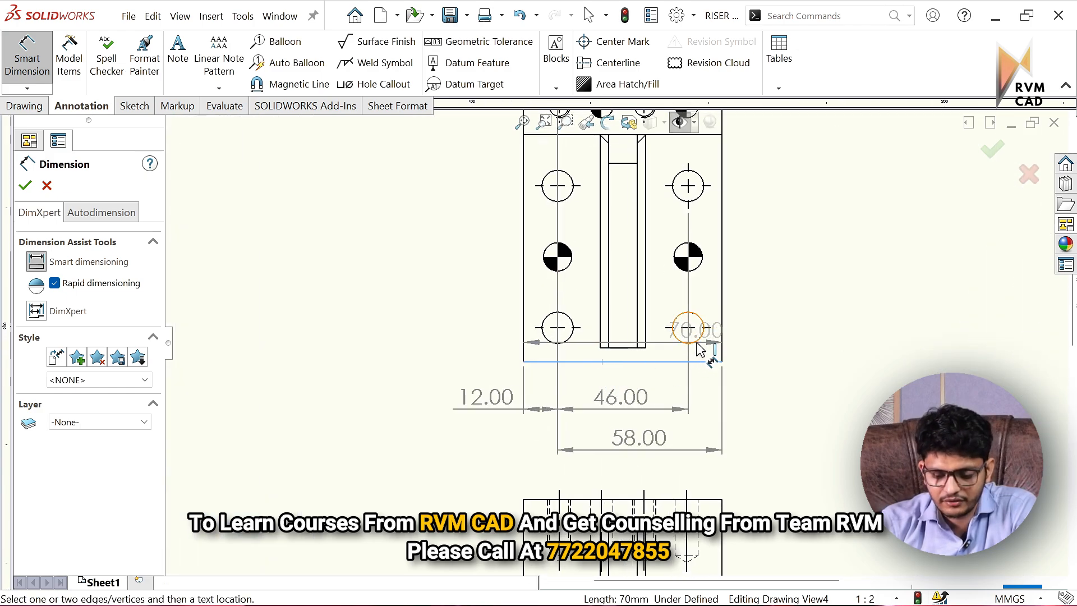
click(699, 339)
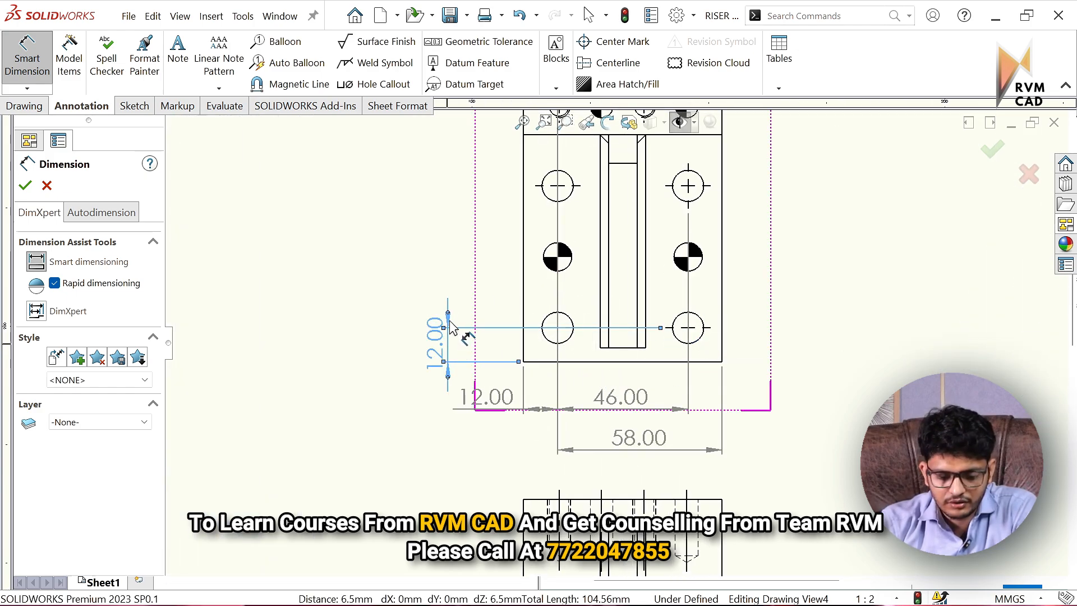
click(448, 352)
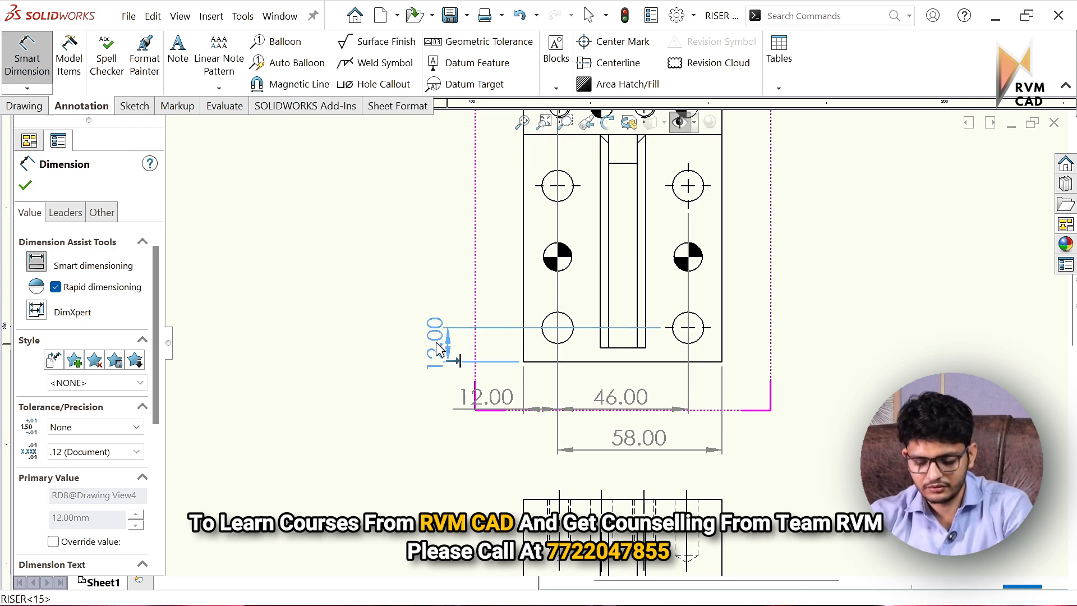
key(Delete)
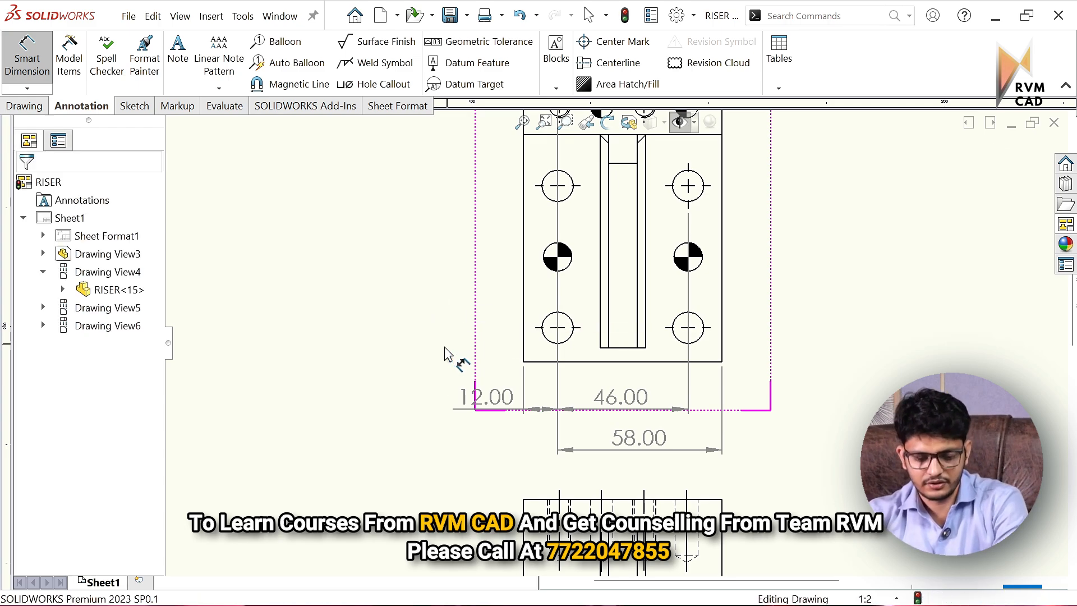
- Dimension the vertical distance from the plate's lower edge to the right dowel hole, placed to the left of the top view
click(611, 361)
click(699, 263)
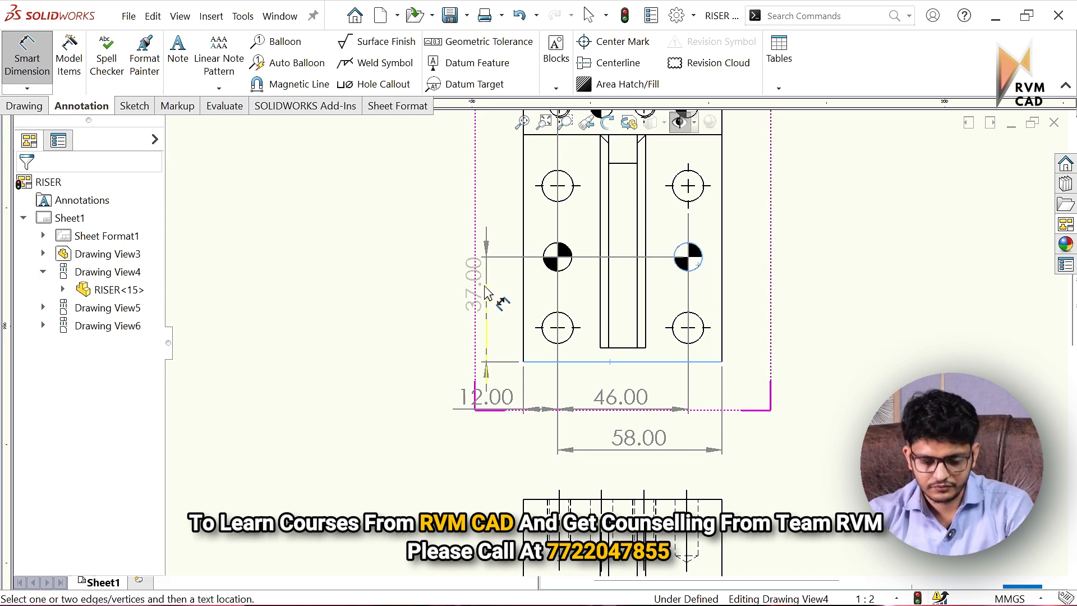
click(464, 322)
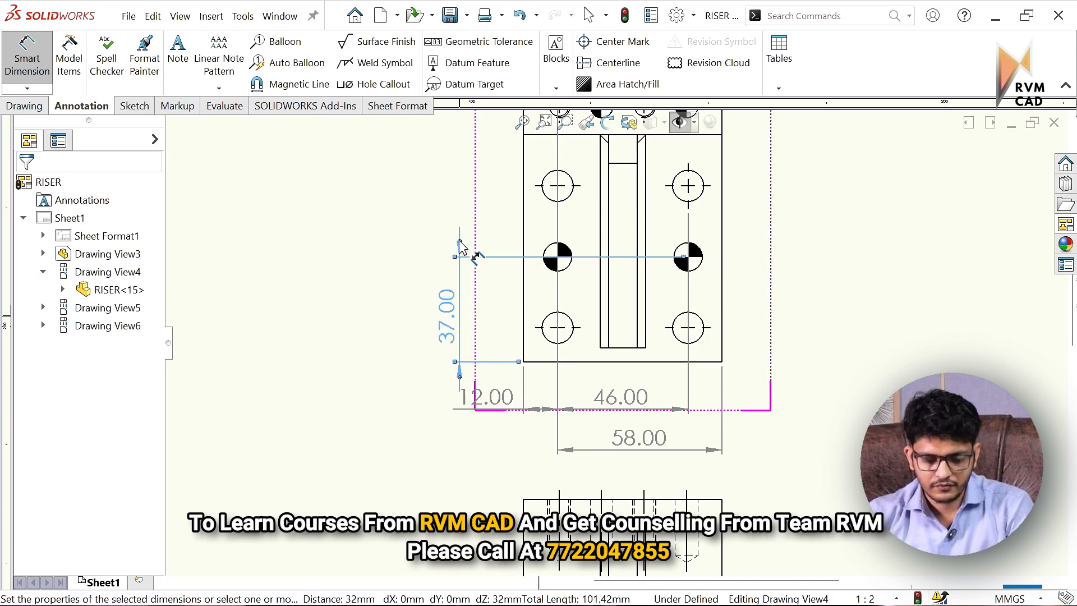
- Flip the 37.00 dimension's arrows so they sit inside the extension lines
click(461, 242)
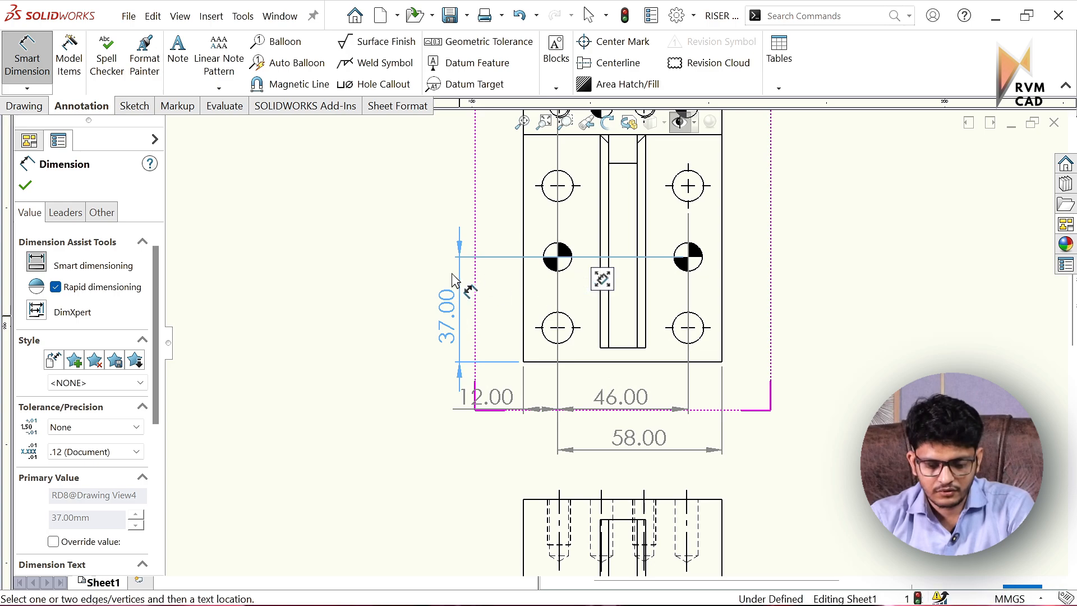
click(465, 257)
click(461, 253)
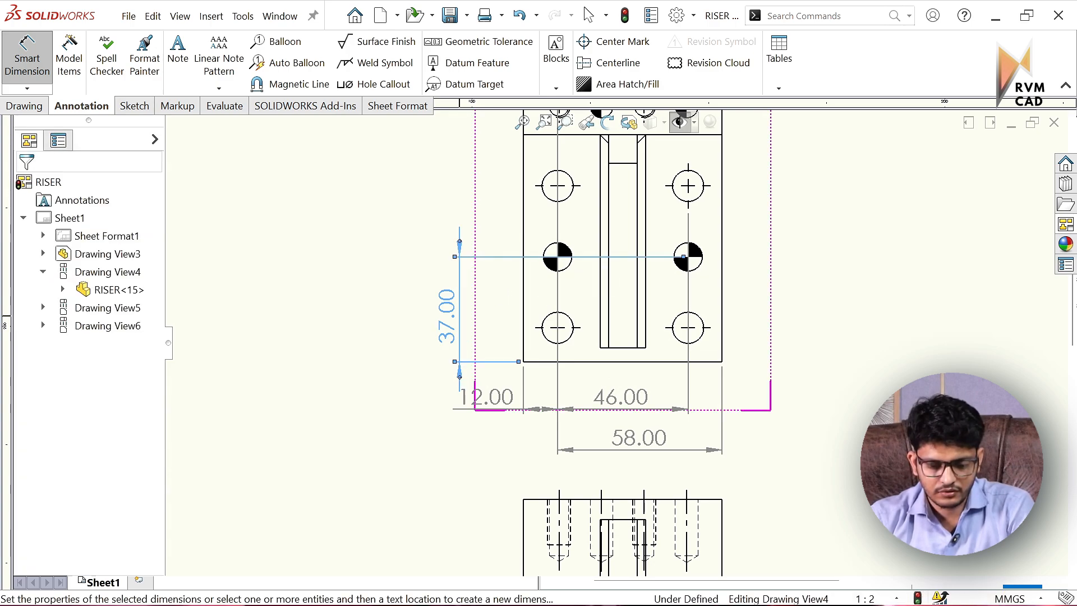
click(471, 257)
click(460, 252)
click(456, 253)
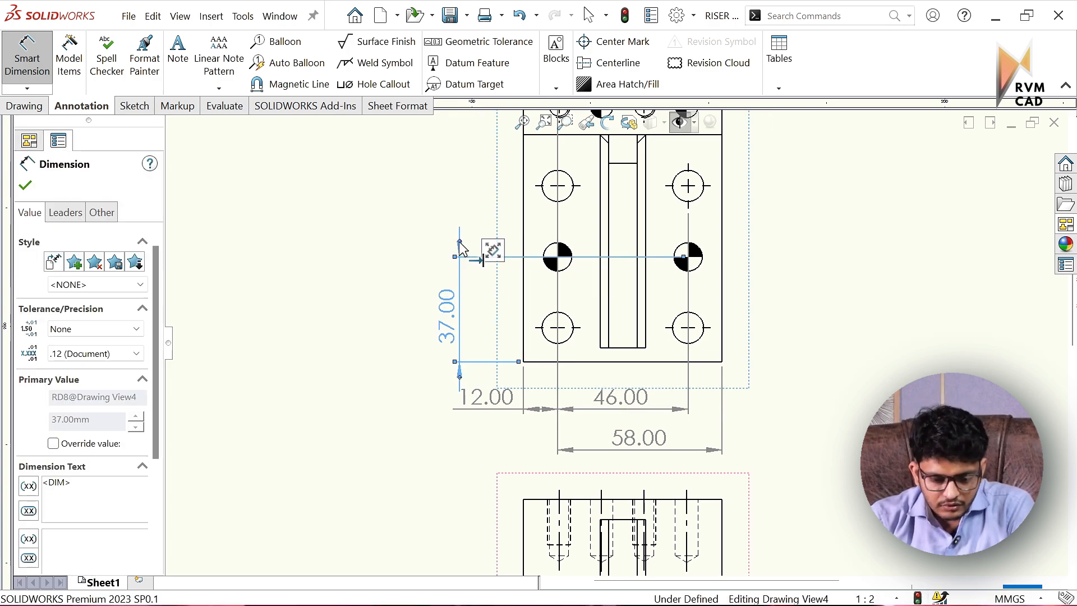
click(384, 266)
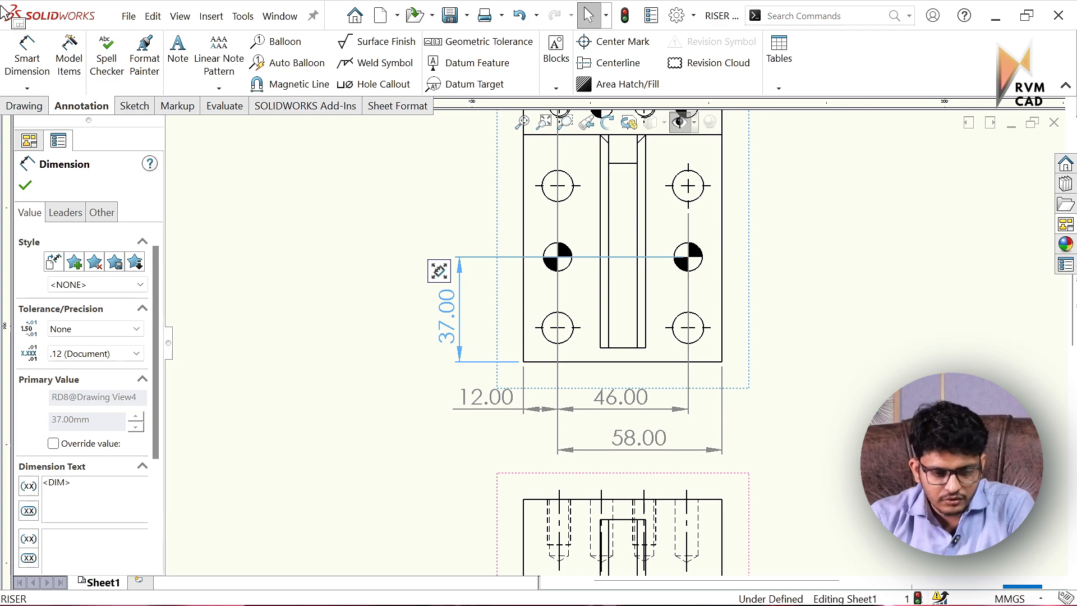
- Dimension the vertical distance between the right dowel hole and the lower-right plate hole, placed left of the view with arrows inside
click(17, 50)
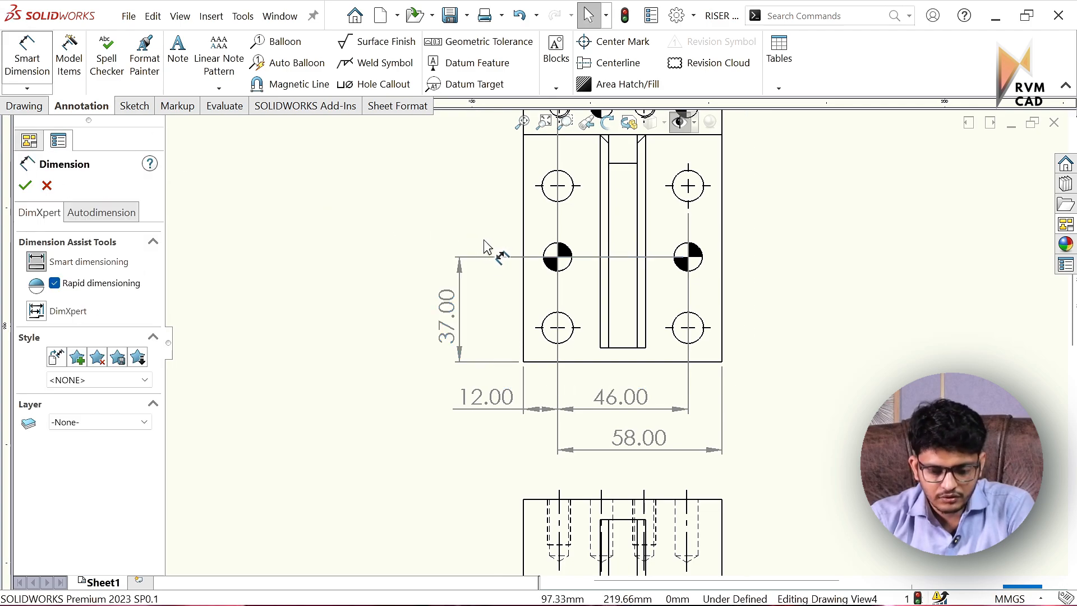
click(698, 272)
click(698, 321)
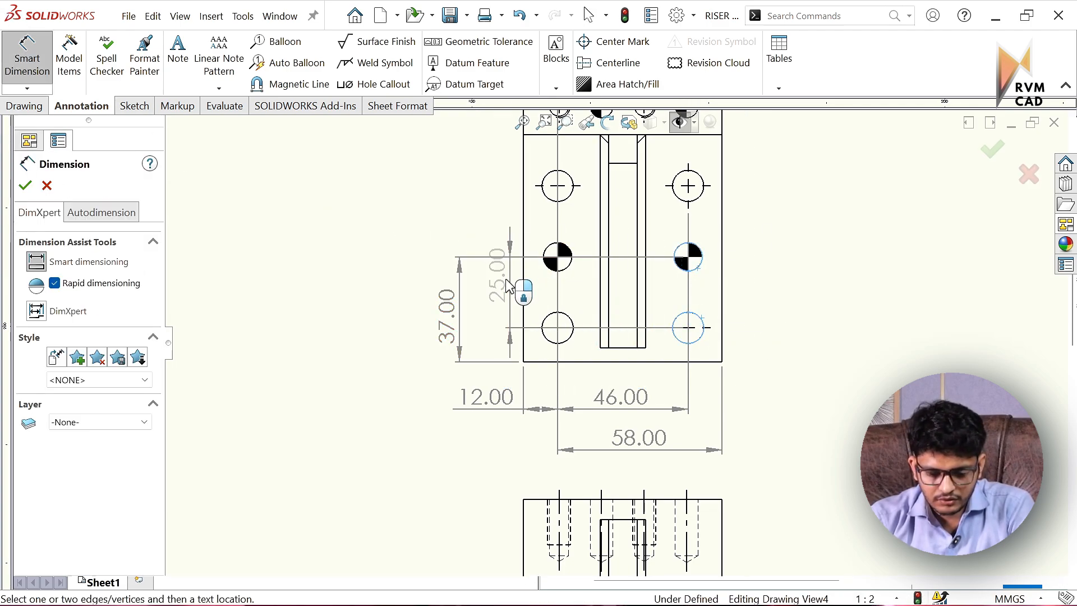
click(499, 285)
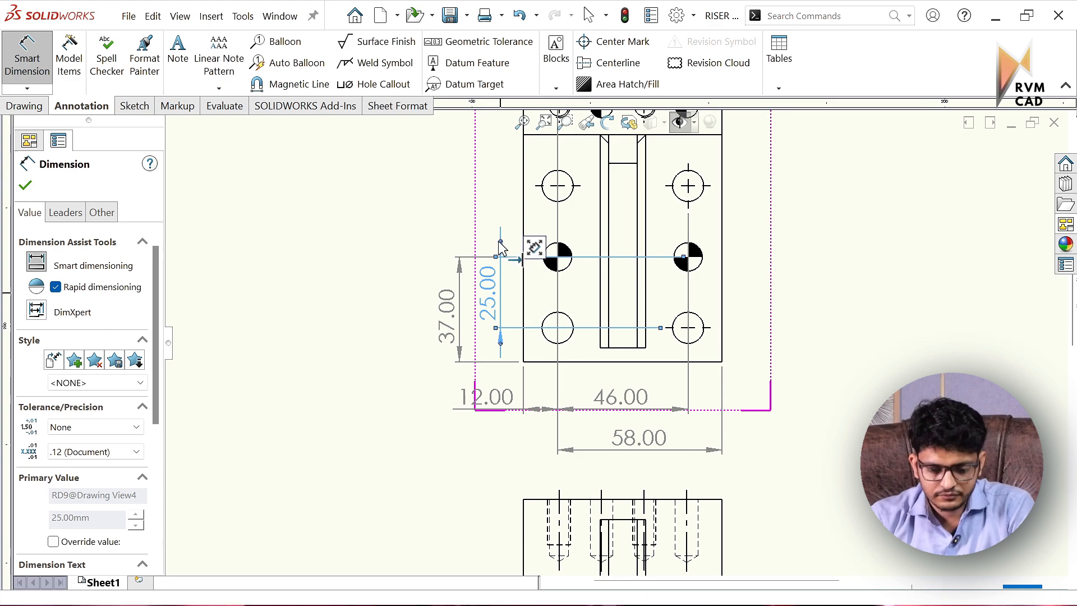
key(Escape)
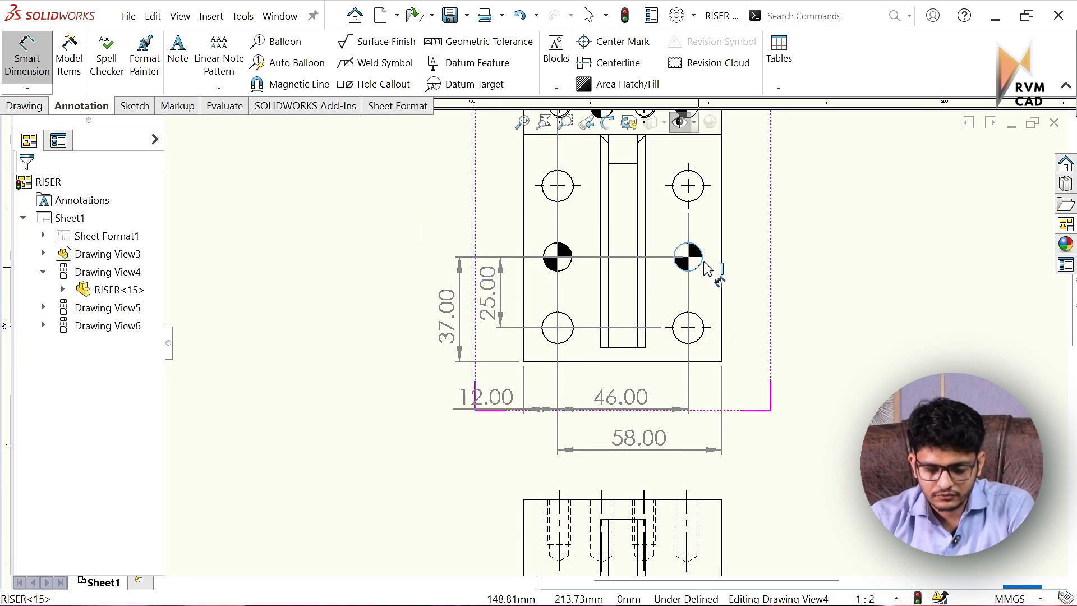
- Dimension the vertical distance between the right dowel hole and the upper-right plate hole, in line with the lower spacing dimension and arrows inside
click(703, 266)
click(700, 192)
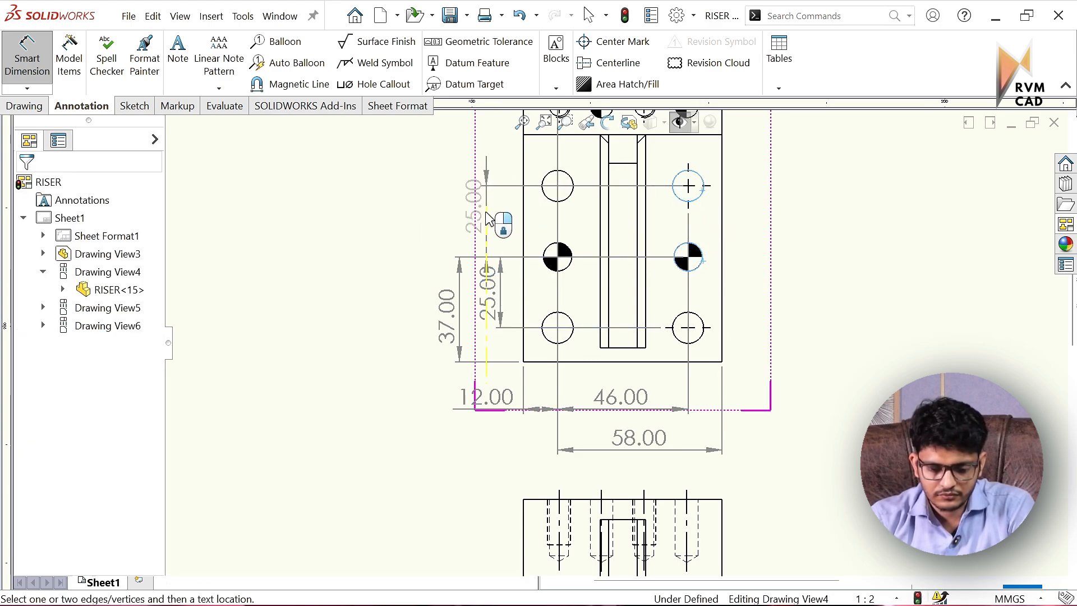
click(503, 177)
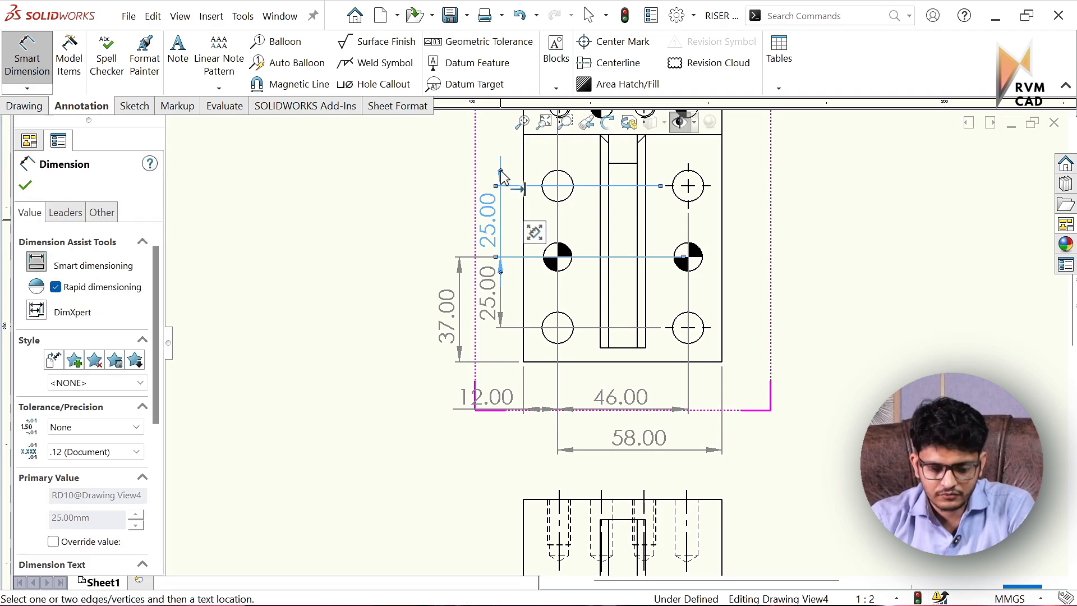
click(396, 184)
- Dimension the vertical distance between the base plate's right dowel hole and the upper strip's right dowel hole, in line with the 37.00 dimension
scroll(558, 219, up, 4)
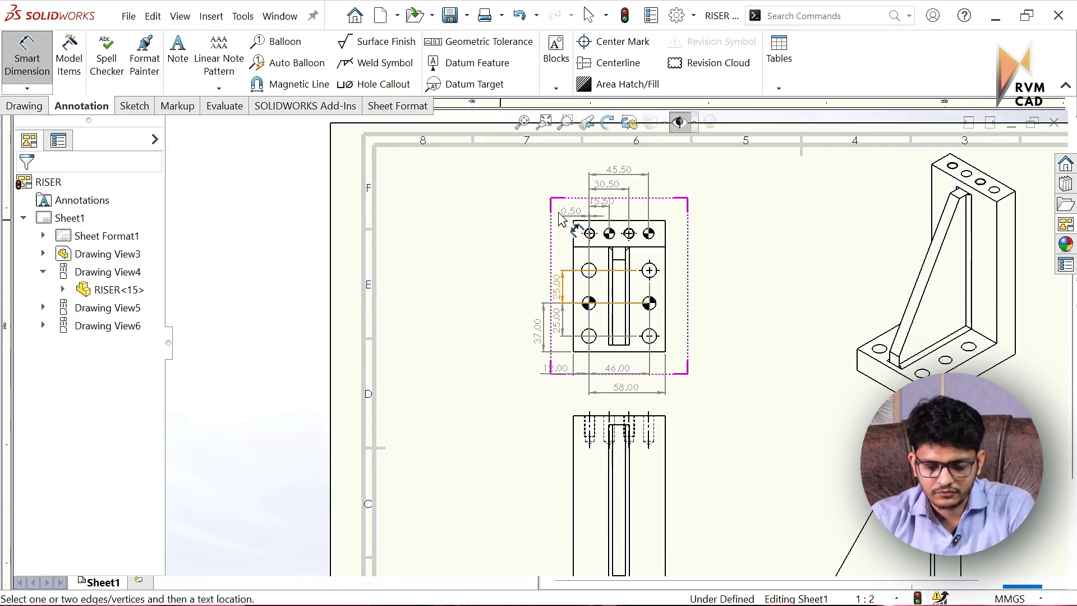
scroll(612, 238, down, 3)
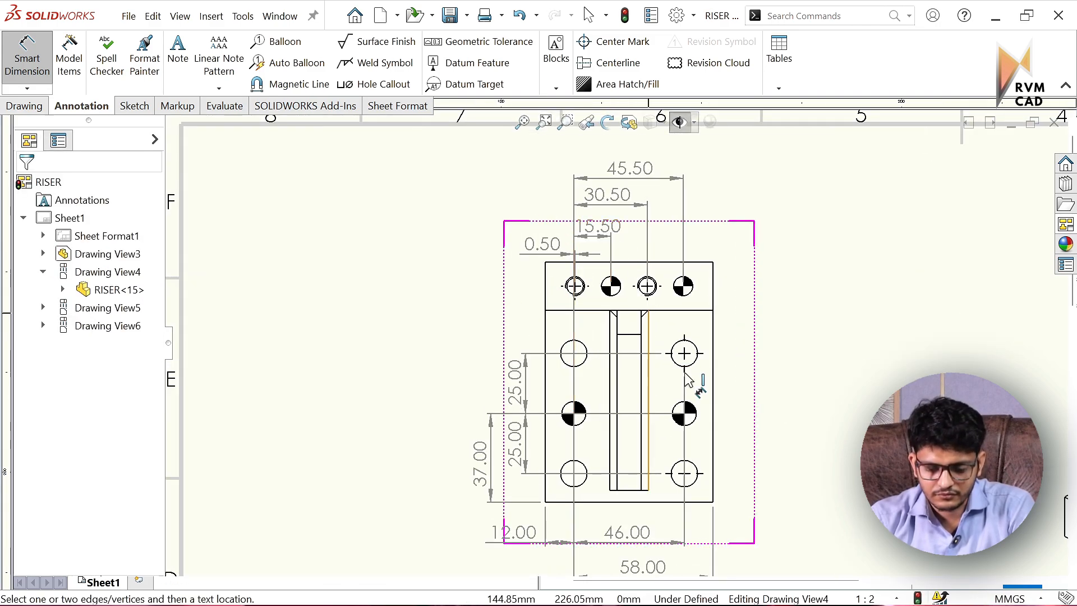
click(693, 430)
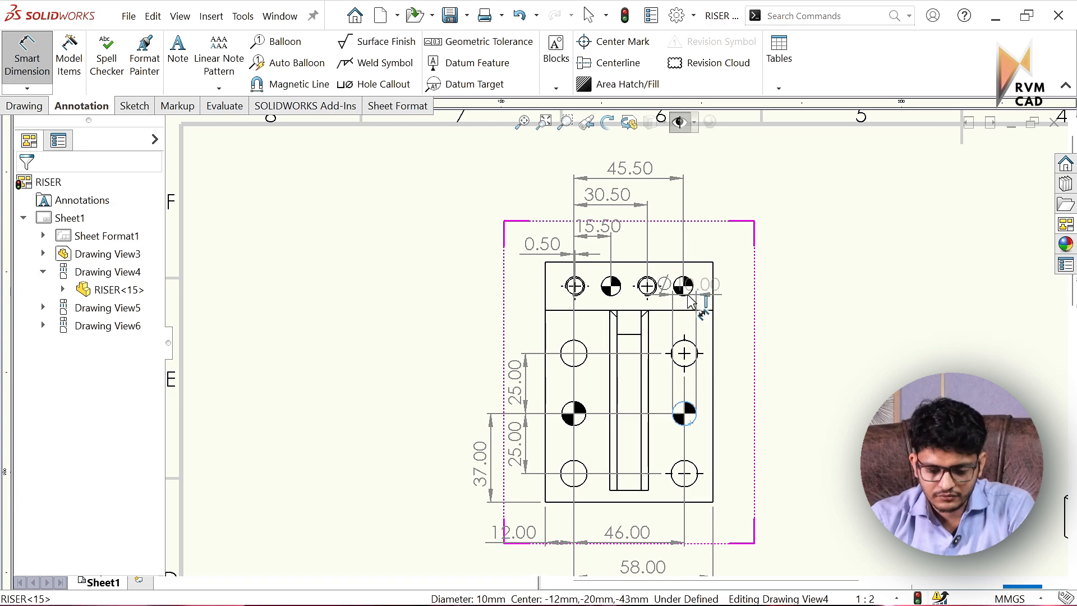
click(689, 295)
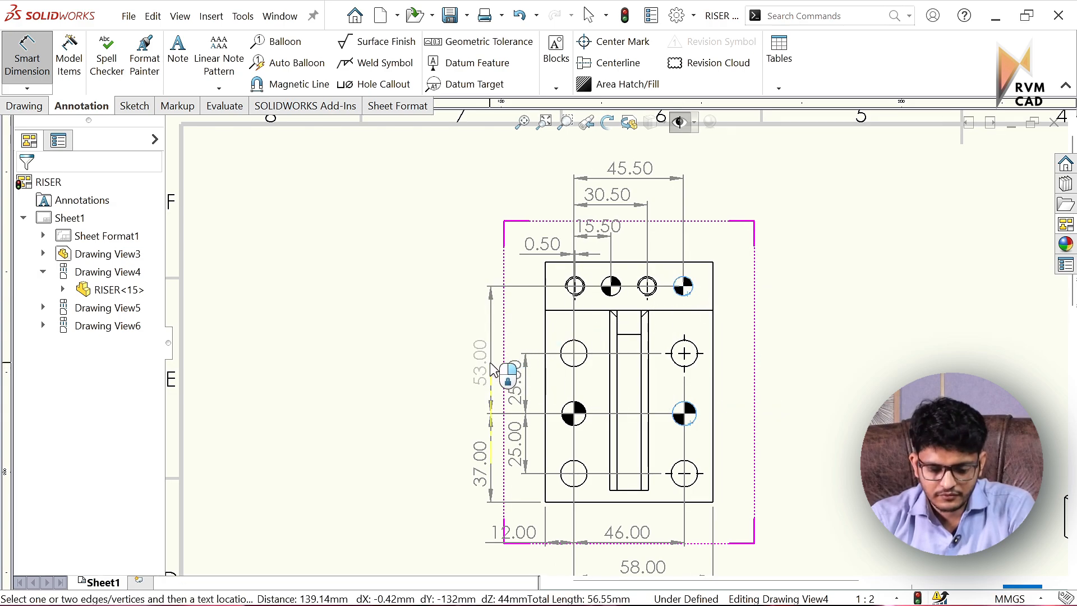
click(491, 367)
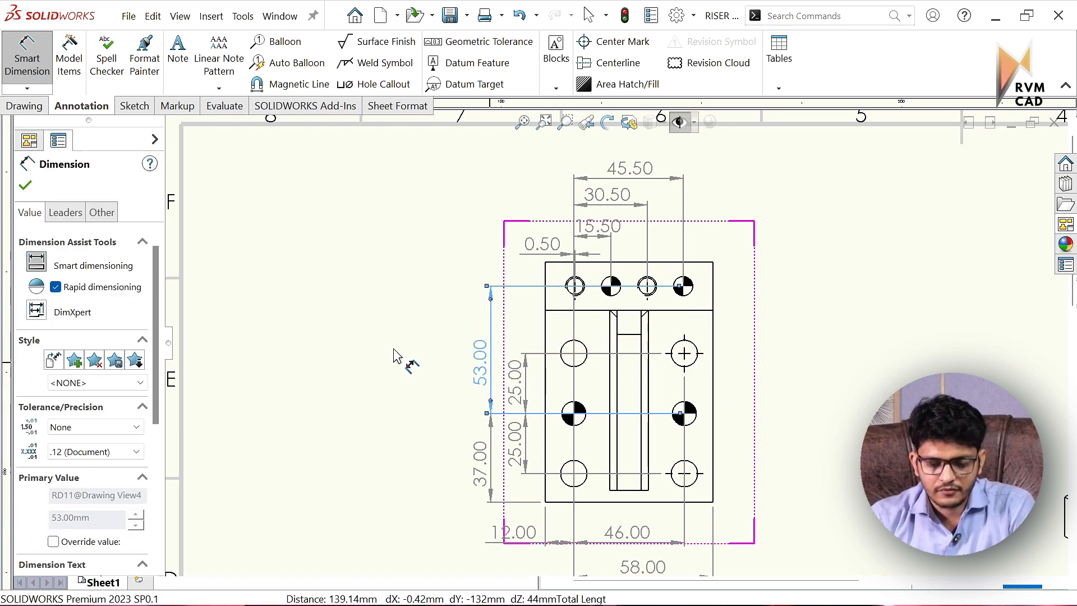
- Dimension the vertical distance from the base plate's right dowel hole to the top view's upper edge, placed outermost on the left
click(694, 425)
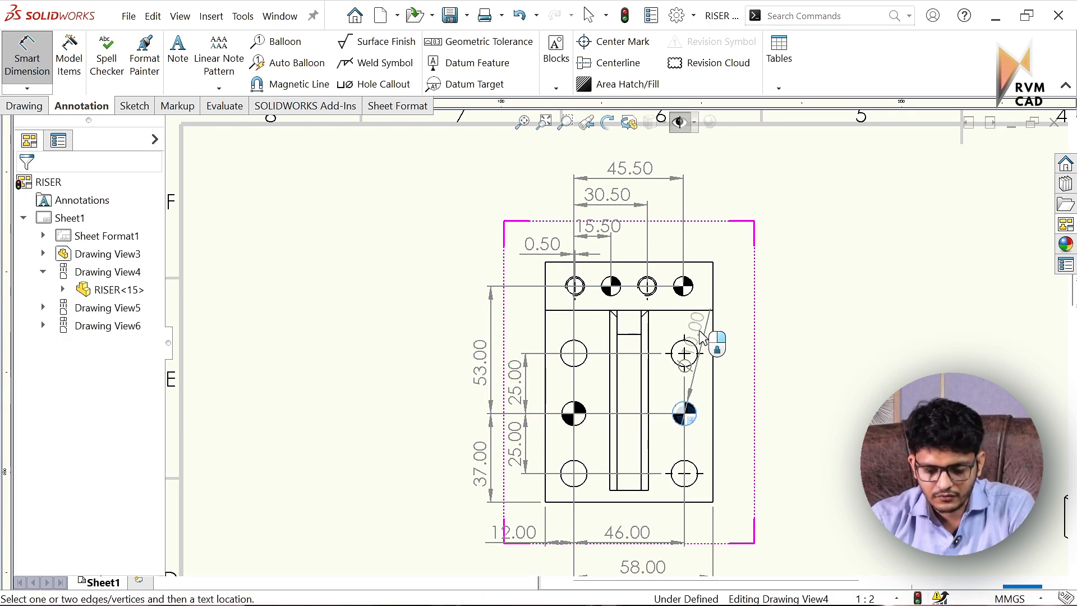
click(702, 263)
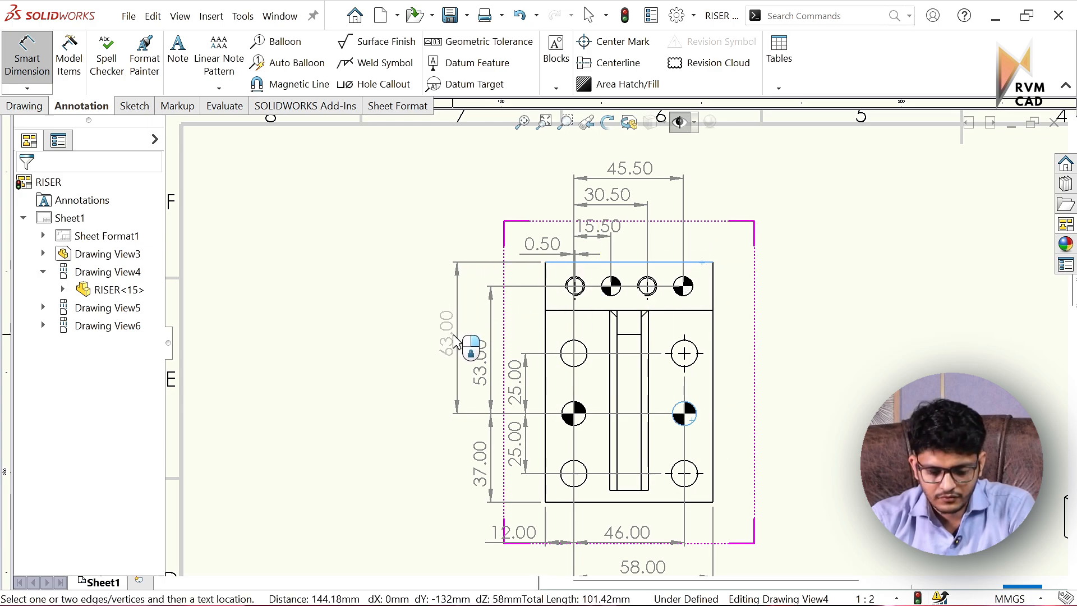
click(440, 339)
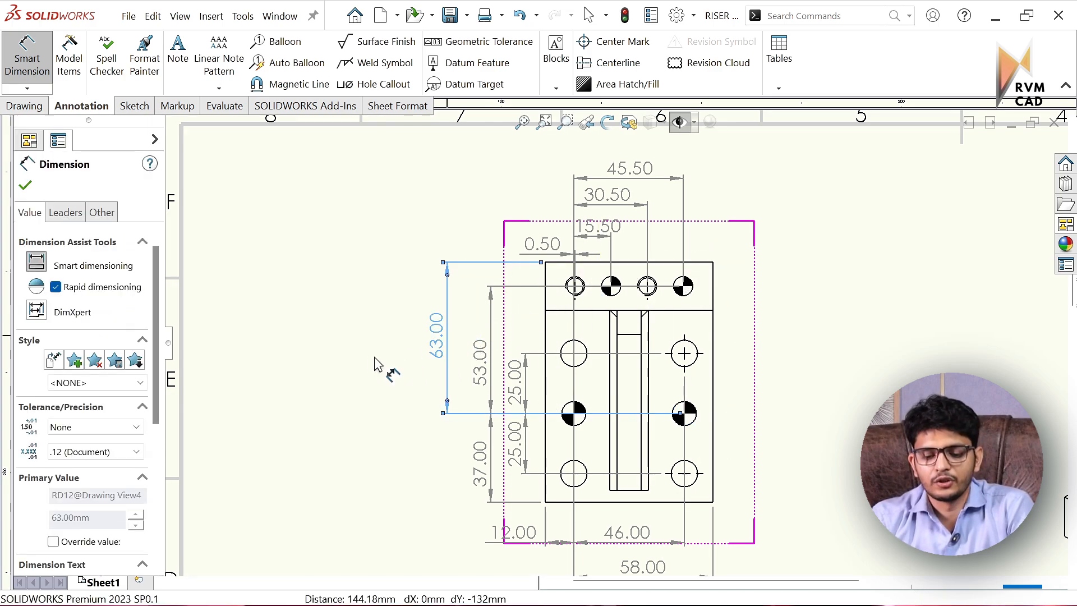
key(Escape)
key(Escape)
- Dimension the base plate's thickness in the front view, placed to the left of the view with arrows inside
scroll(637, 379, up, 10)
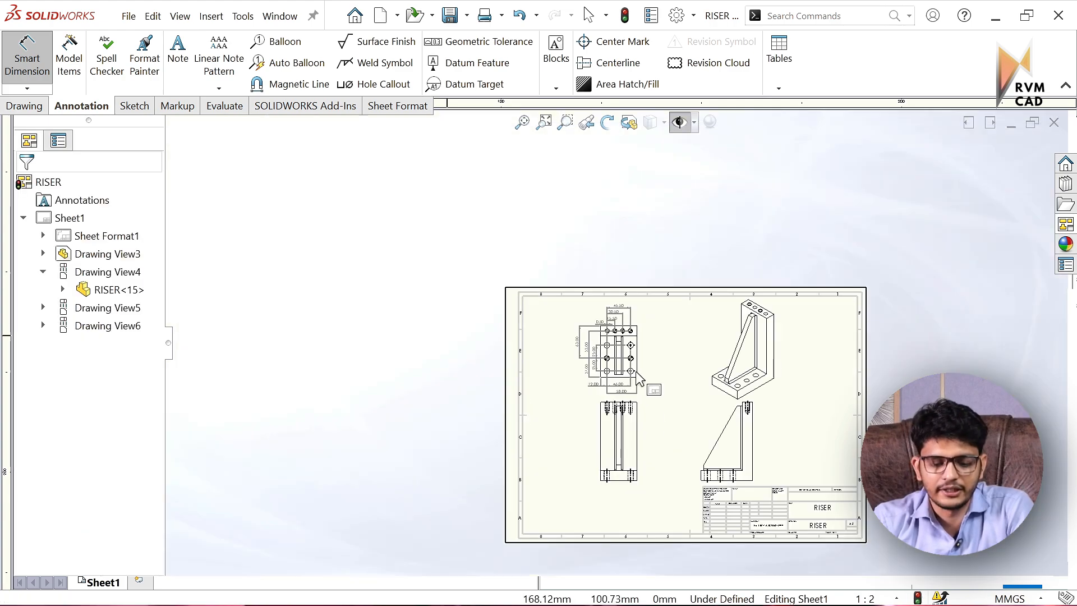
scroll(637, 379, up, 2)
scroll(636, 387, down, 7)
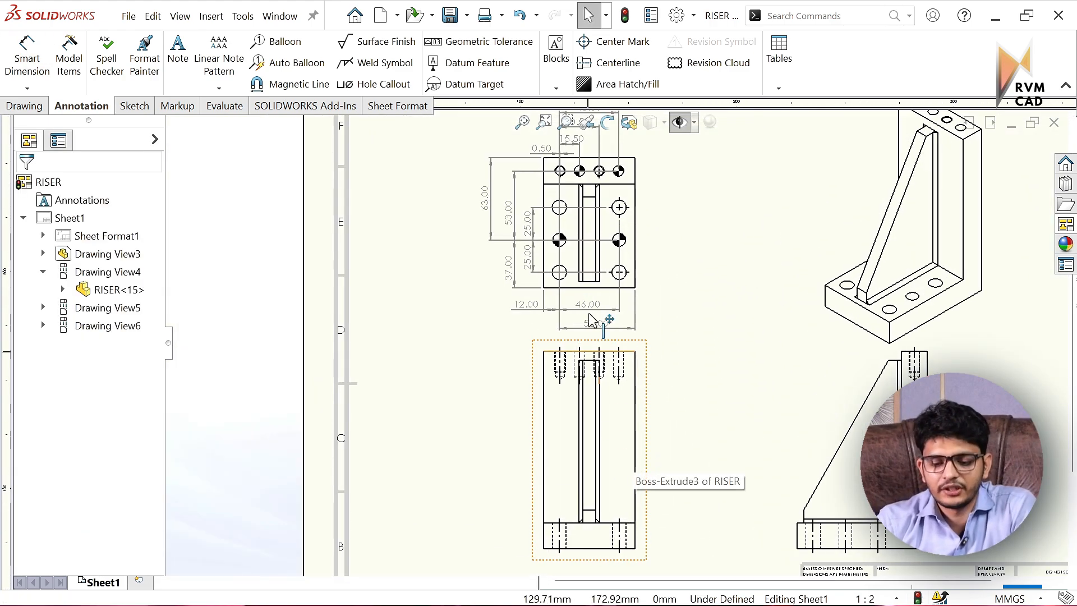
scroll(592, 322, up, 3)
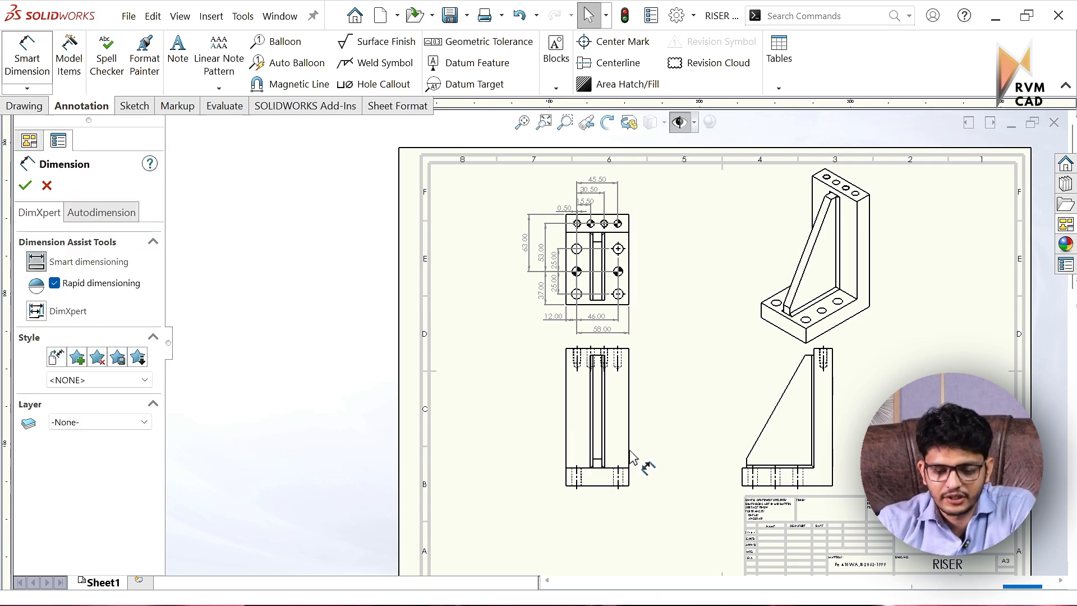
scroll(584, 415, up, 1)
scroll(589, 443, down, 5)
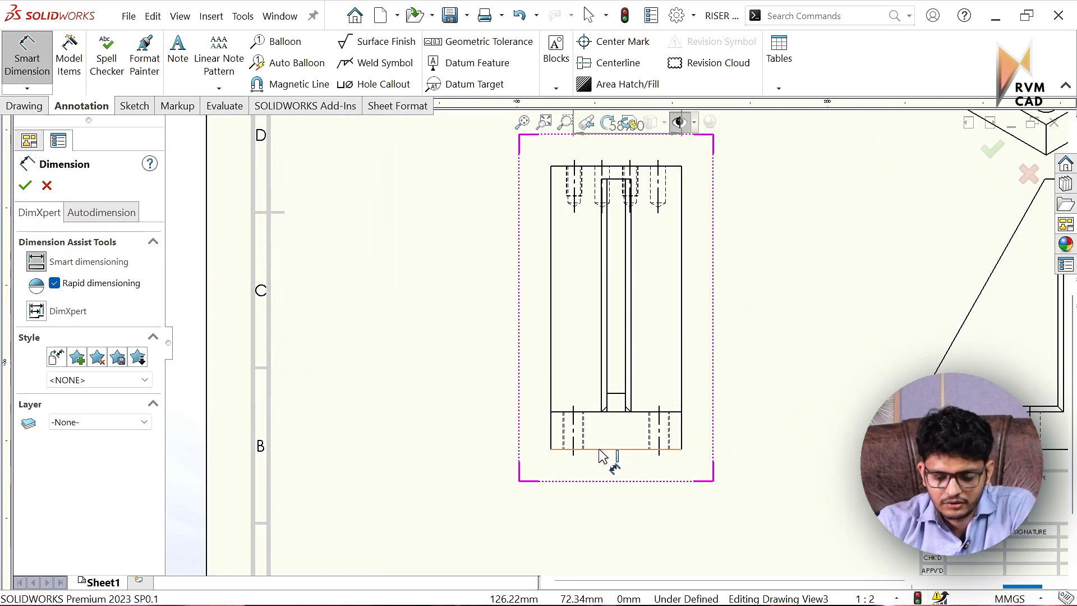
click(599, 450)
click(593, 413)
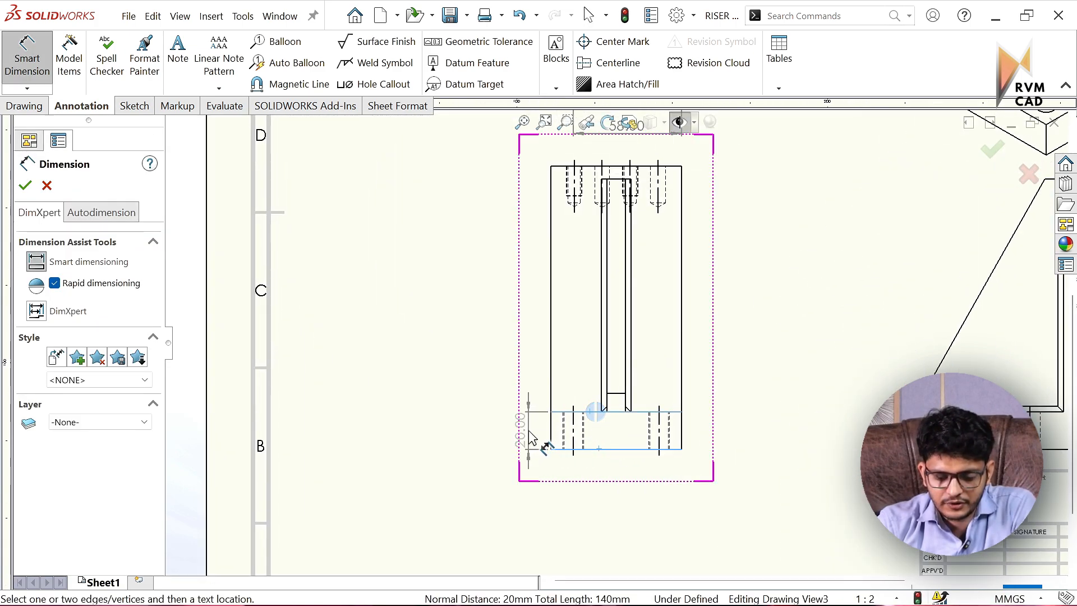
click(524, 428)
click(474, 392)
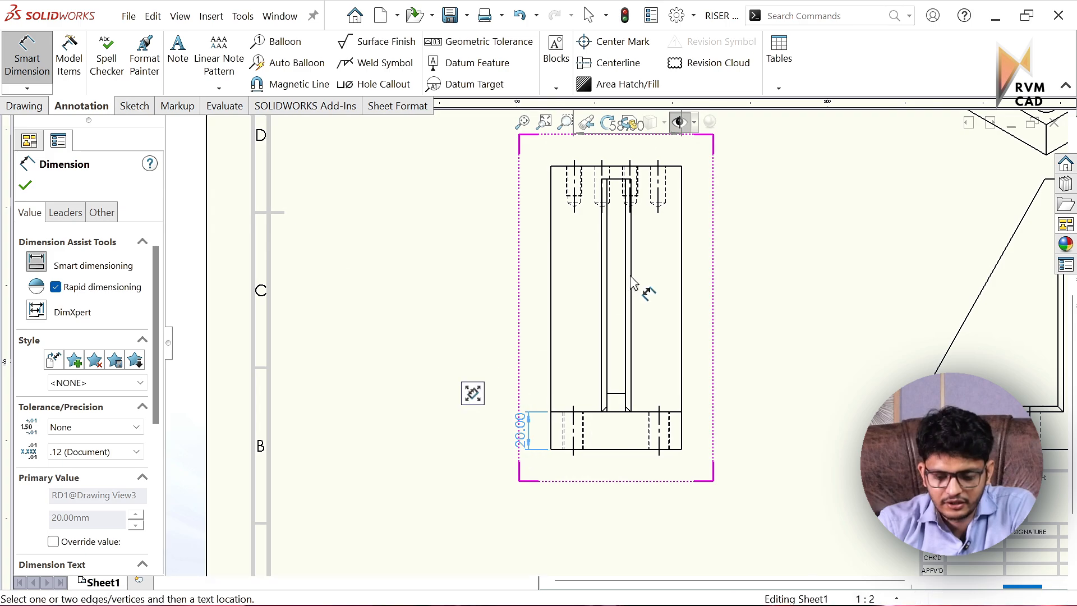
- Dimension the rib's thickness above the front view, with the arrows inside the extension lines
scroll(613, 232, up, 5)
scroll(645, 348, down, 8)
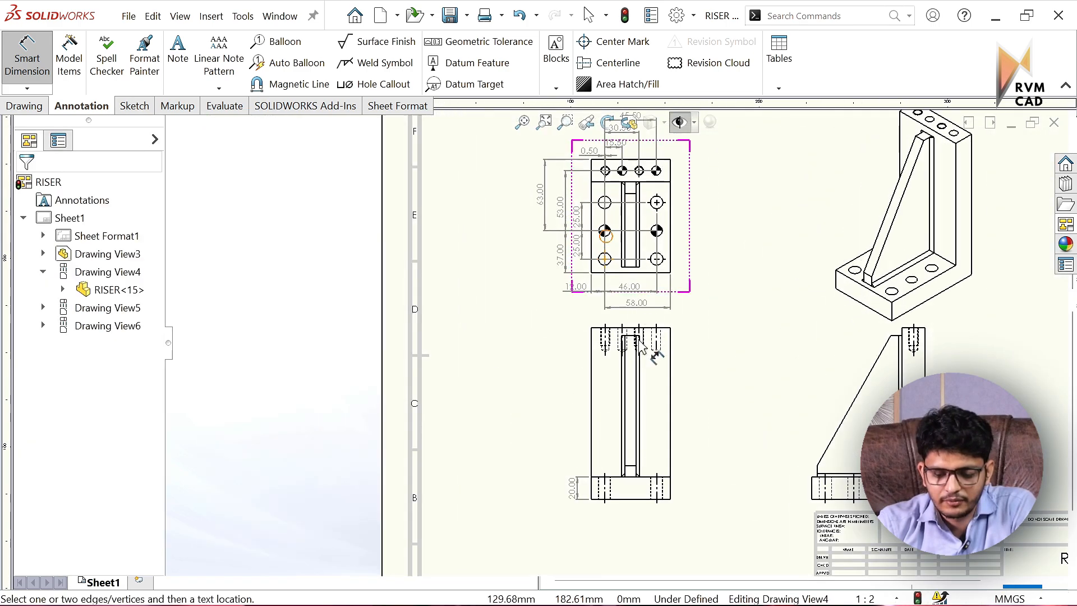
scroll(660, 382, down, 2)
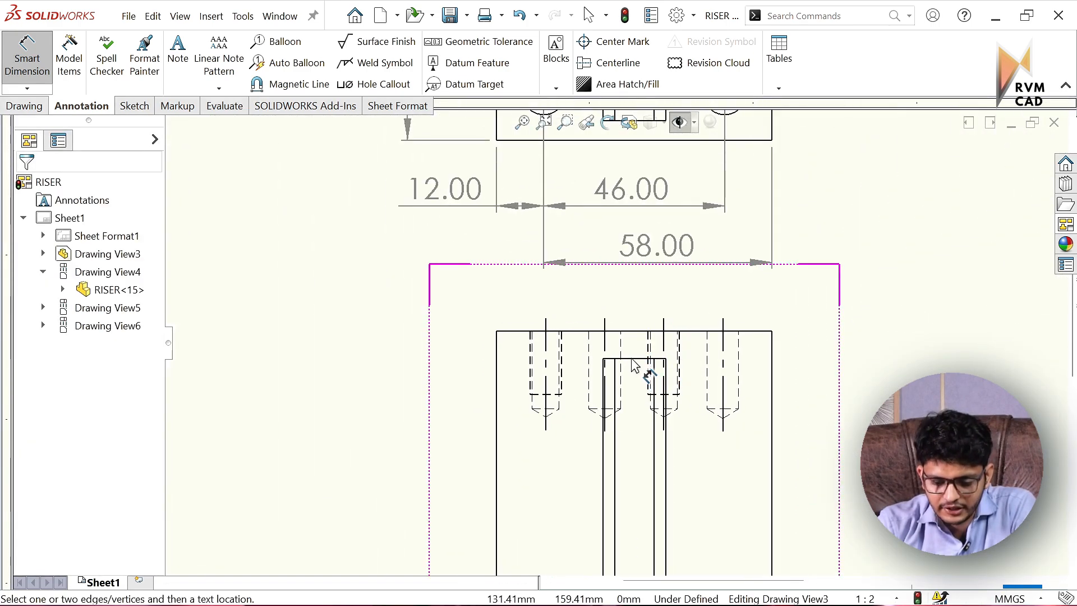
click(654, 455)
click(644, 307)
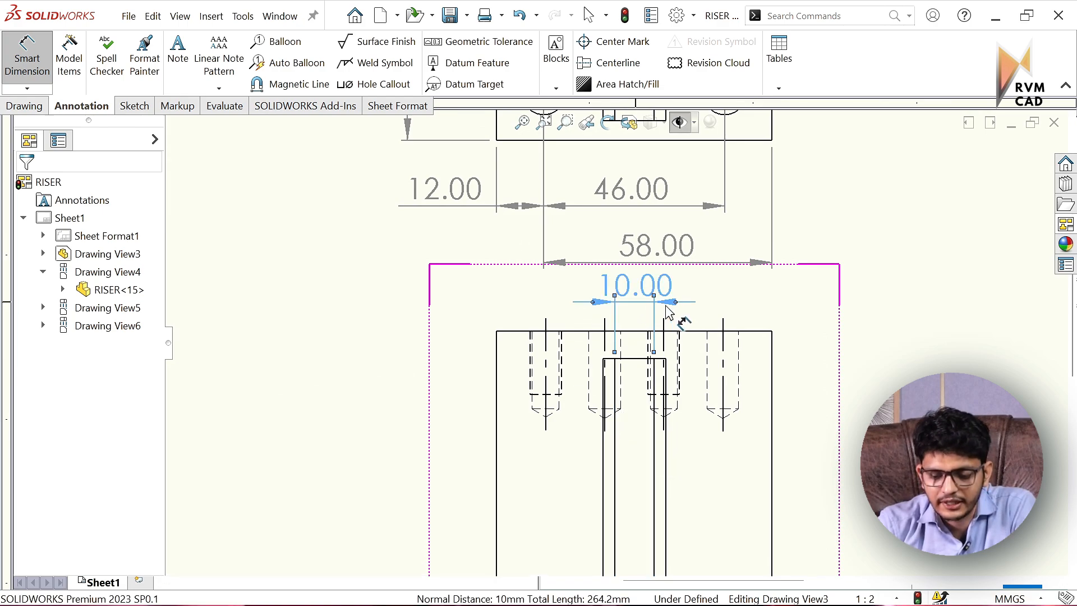
key(Escape)
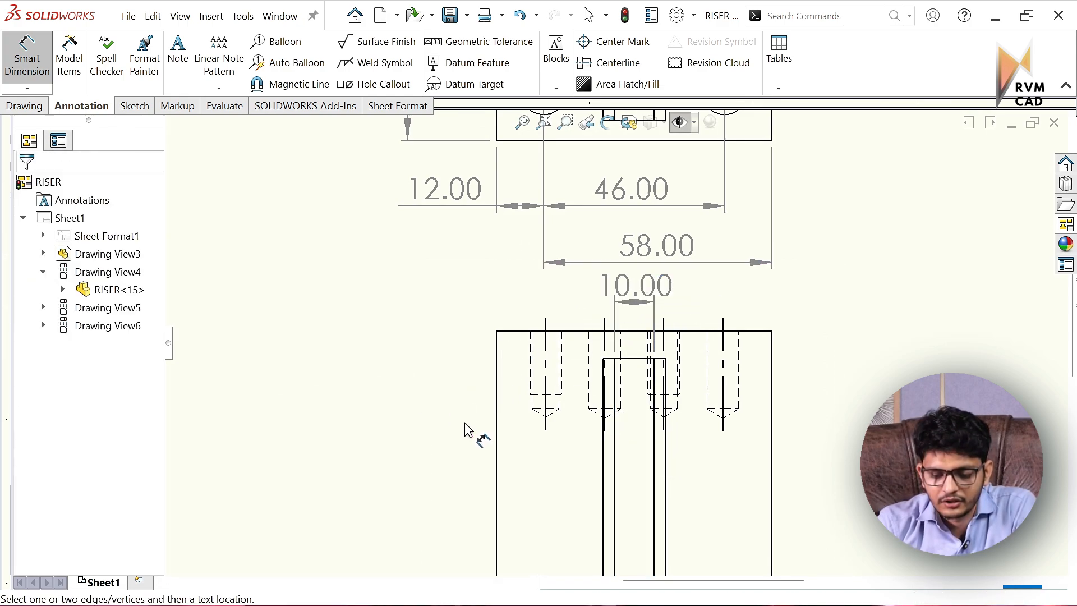
- Dimension the base plate's overall width, placed below the front view
scroll(474, 426, up, 6)
scroll(617, 414, down, 2)
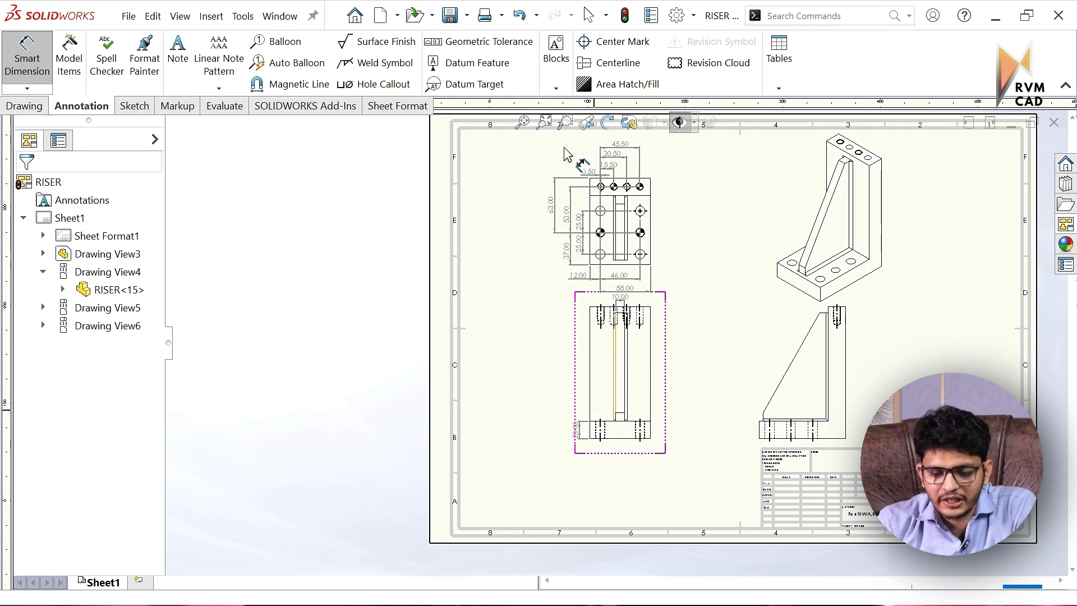
scroll(631, 303, down, 3)
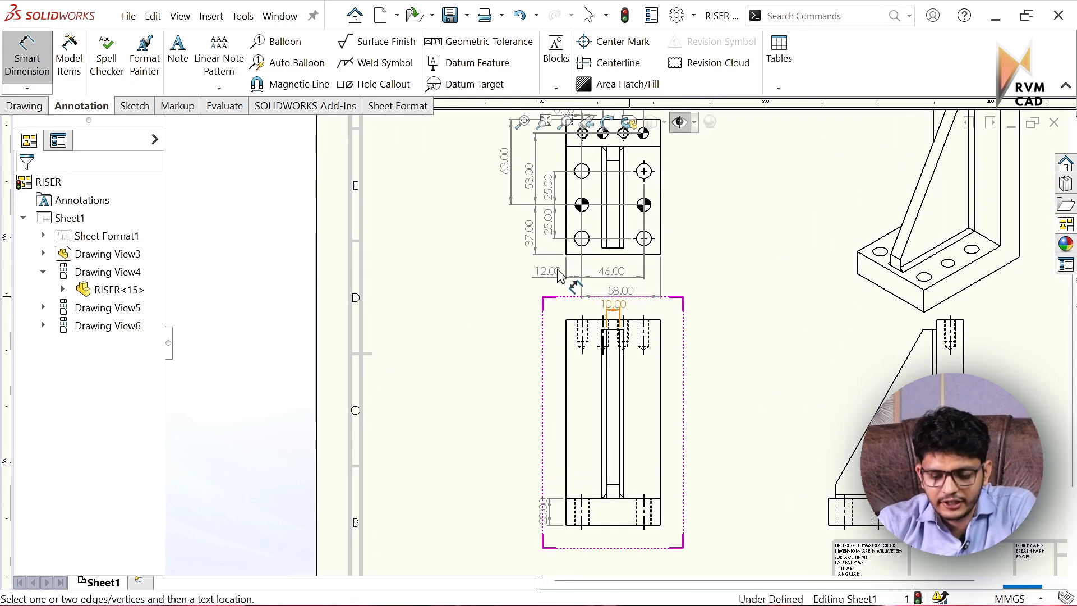
scroll(595, 505, up, 4)
scroll(620, 408, down, 3)
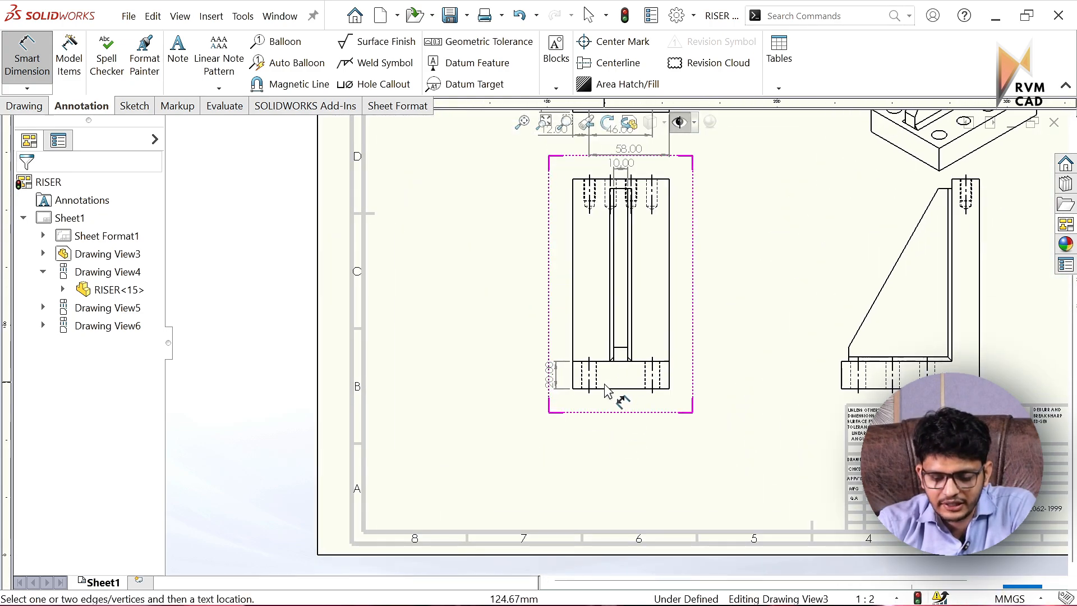
click(613, 391)
click(629, 420)
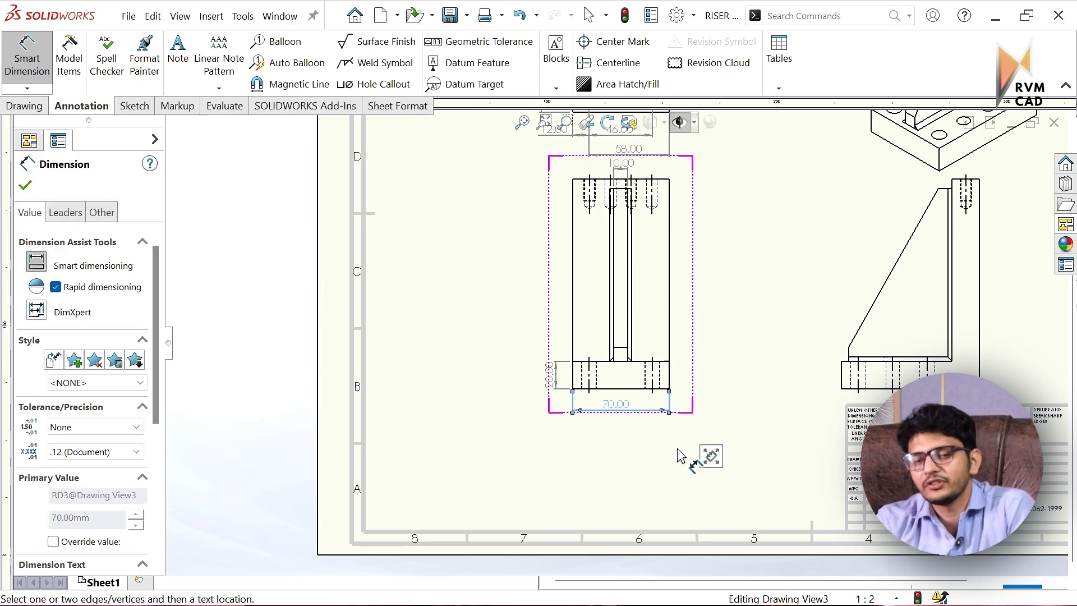
scroll(648, 341, down, 2)
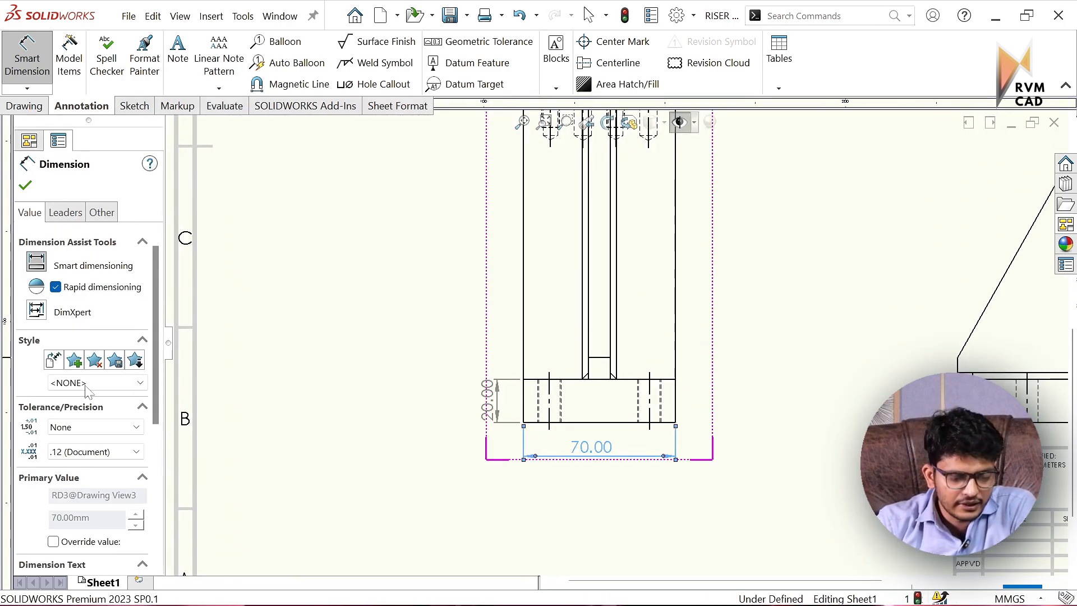
click(95, 427)
click(61, 450)
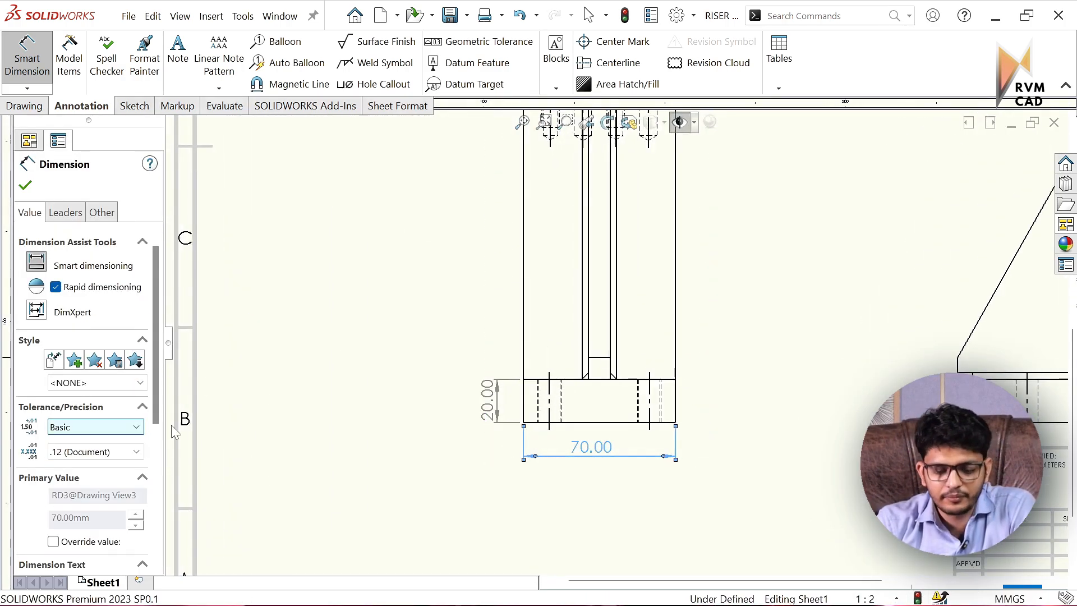
click(89, 428)
click(84, 442)
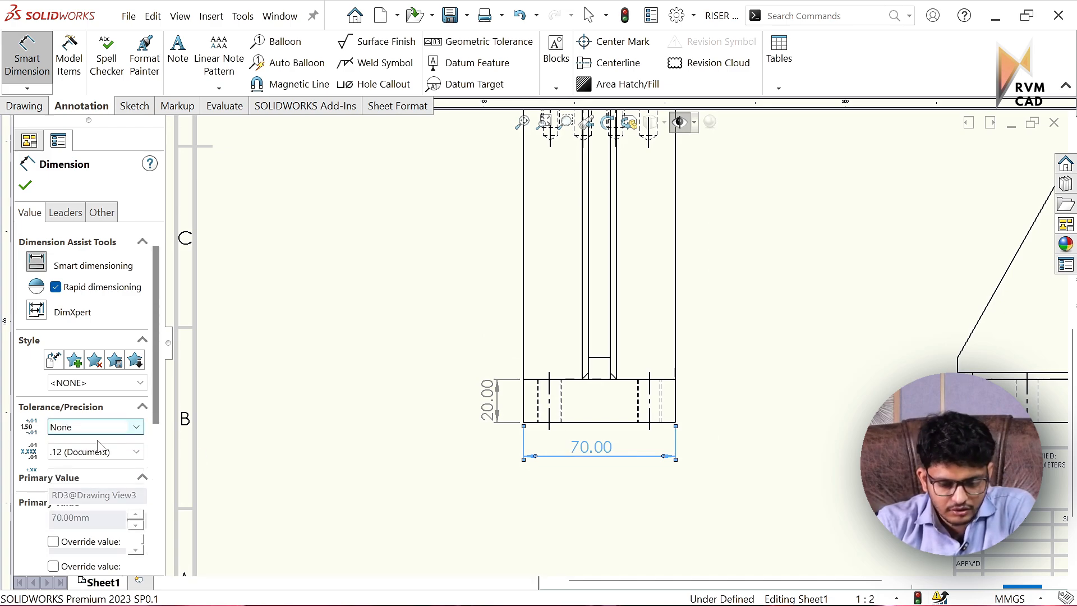
- Enclose the front view's overall width dimension in parentheses to mark it as a reference dimension
scroll(156, 420, down, 5)
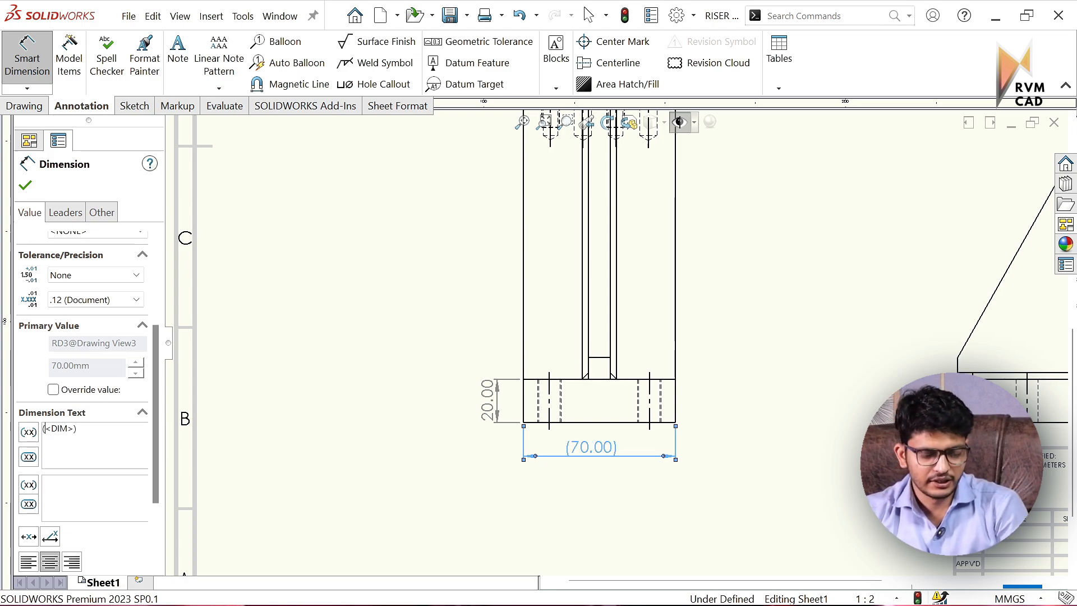
click(25, 187)
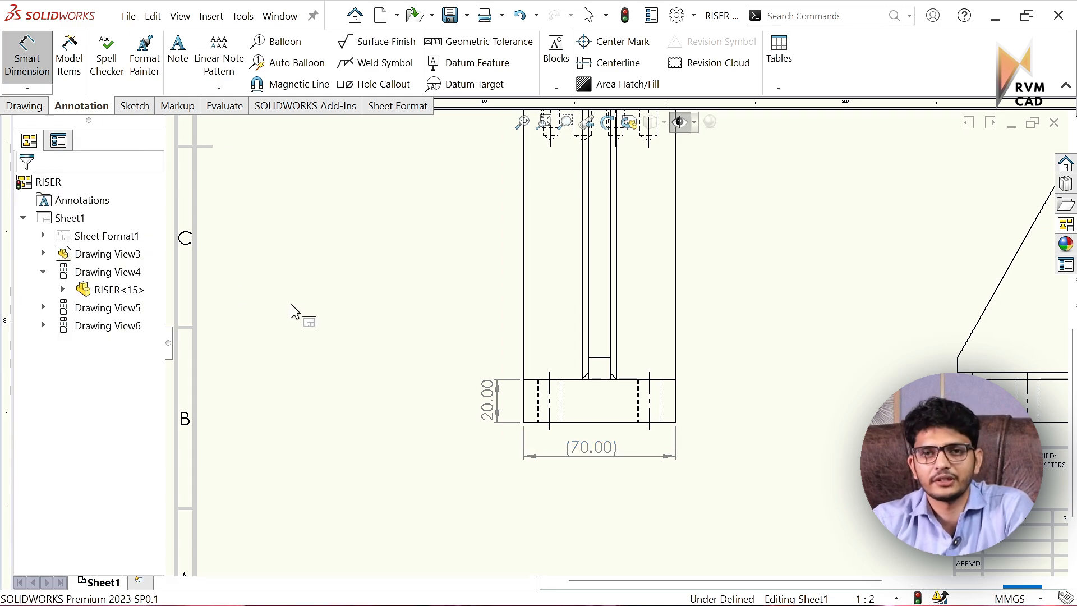
- Dimension the overall height from the base's bottom edge to the part's top edge, placed left of the front view
key(f)
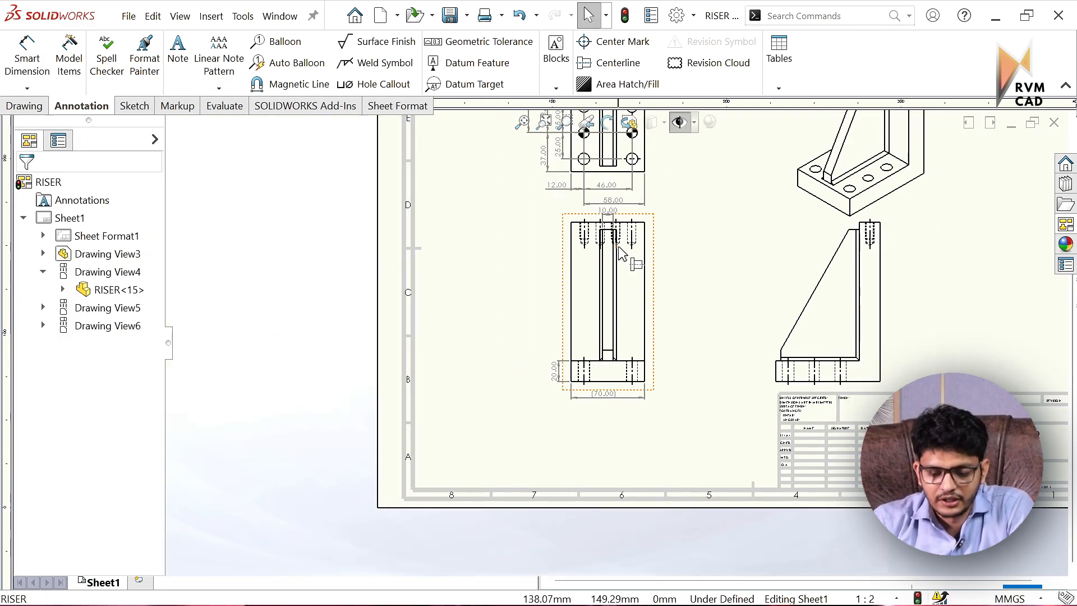
scroll(577, 269, down, 3)
click(27, 58)
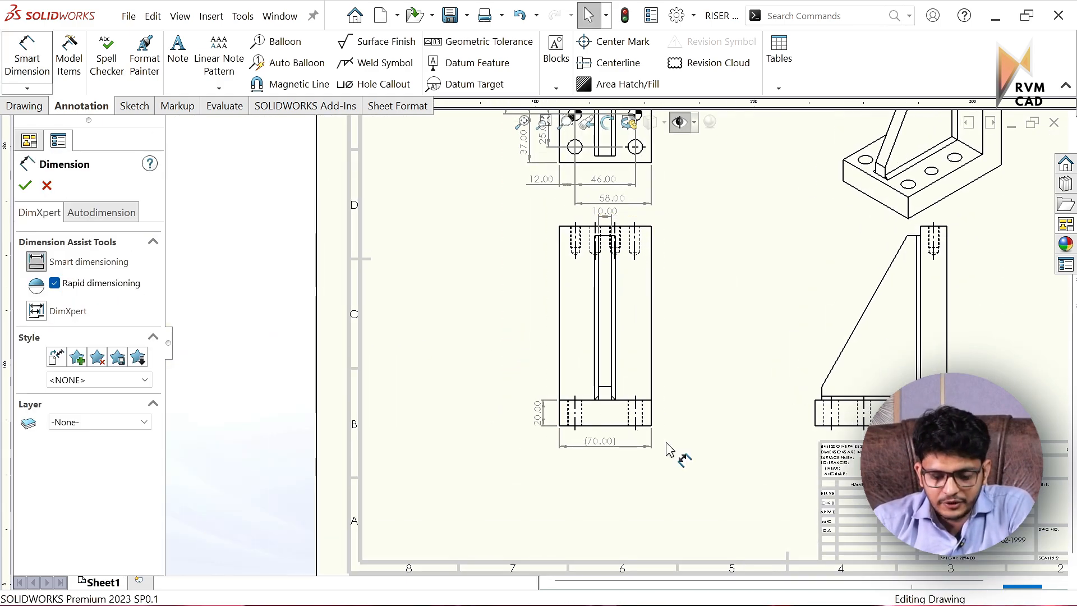
click(613, 426)
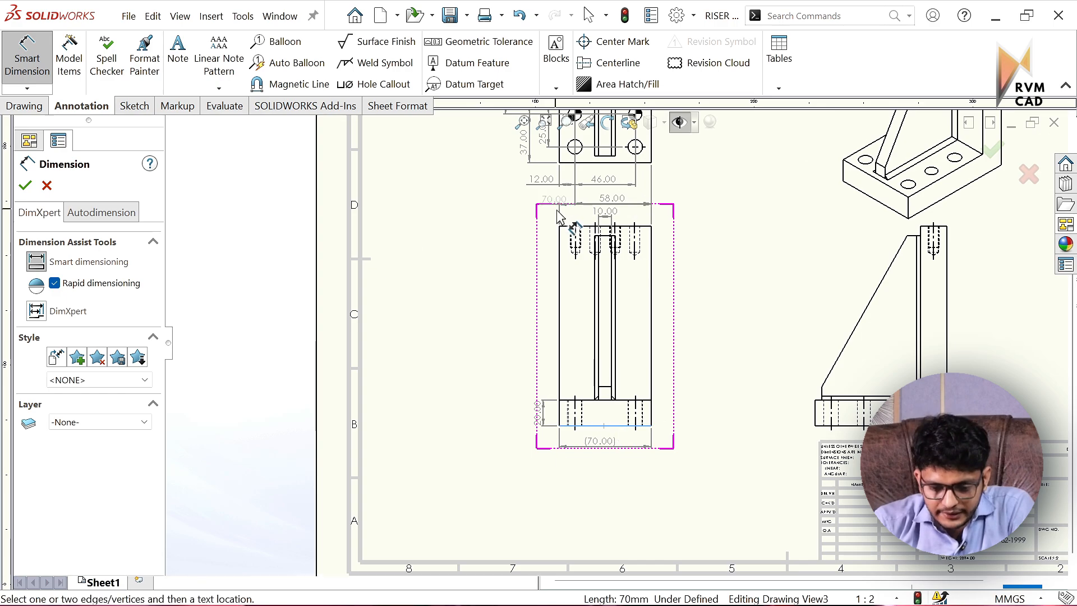
click(567, 228)
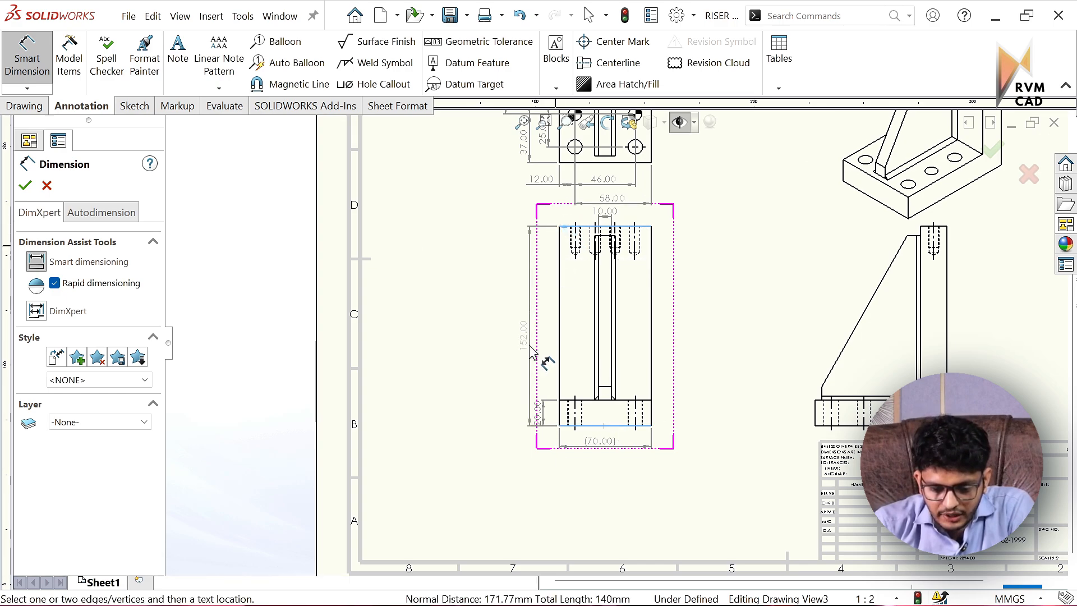
click(524, 347)
click(708, 362)
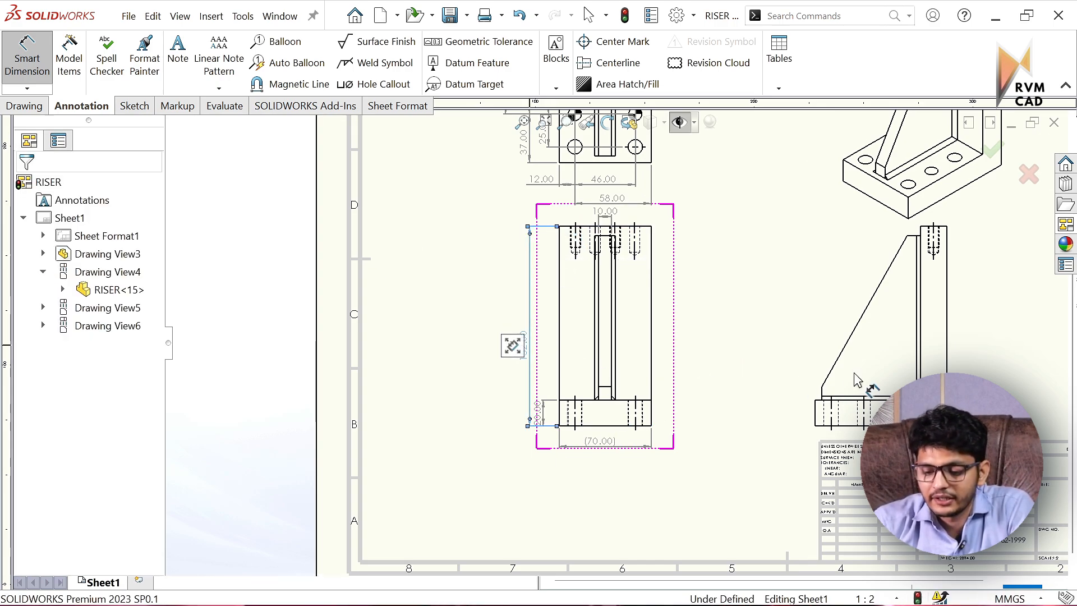
- Dimension the short vertical edge at the rib's lower end in the side view, placed to its left with arrows inside
scroll(842, 359, down, 2)
scroll(736, 386, down, 2)
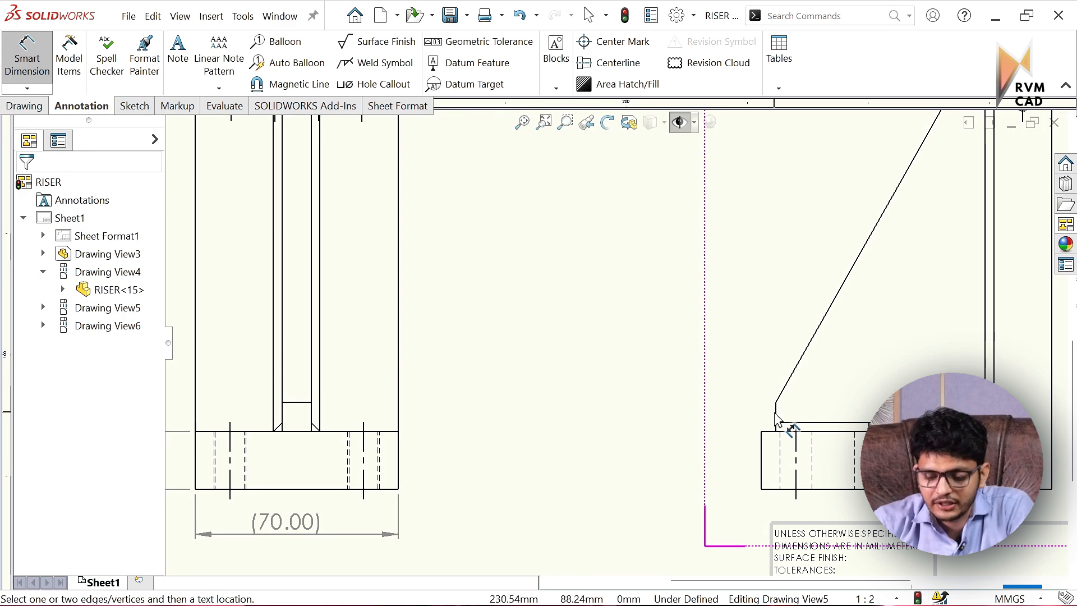
click(778, 415)
click(727, 423)
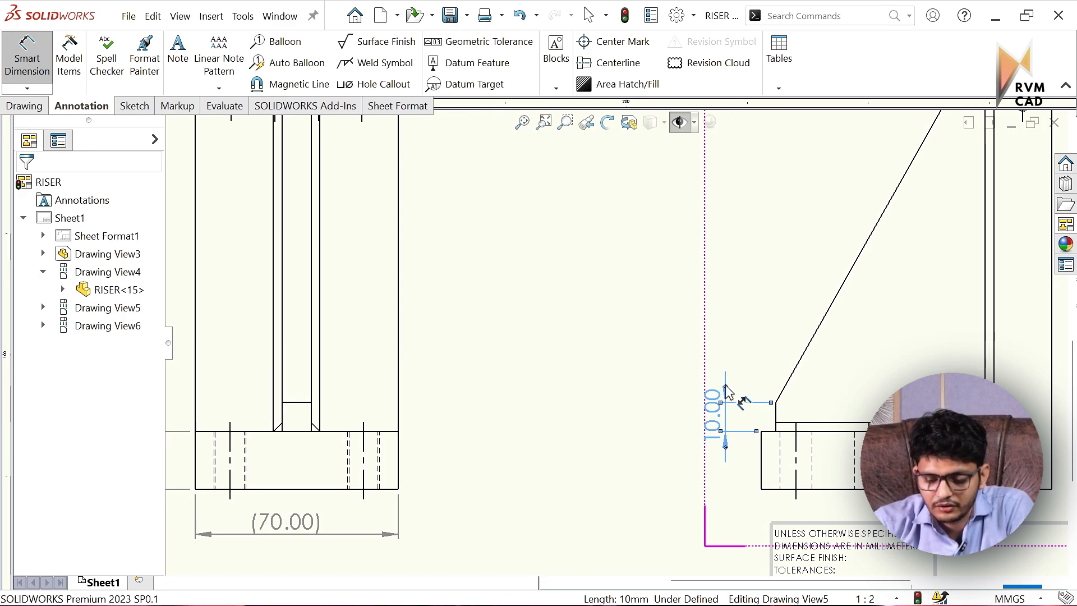
click(830, 435)
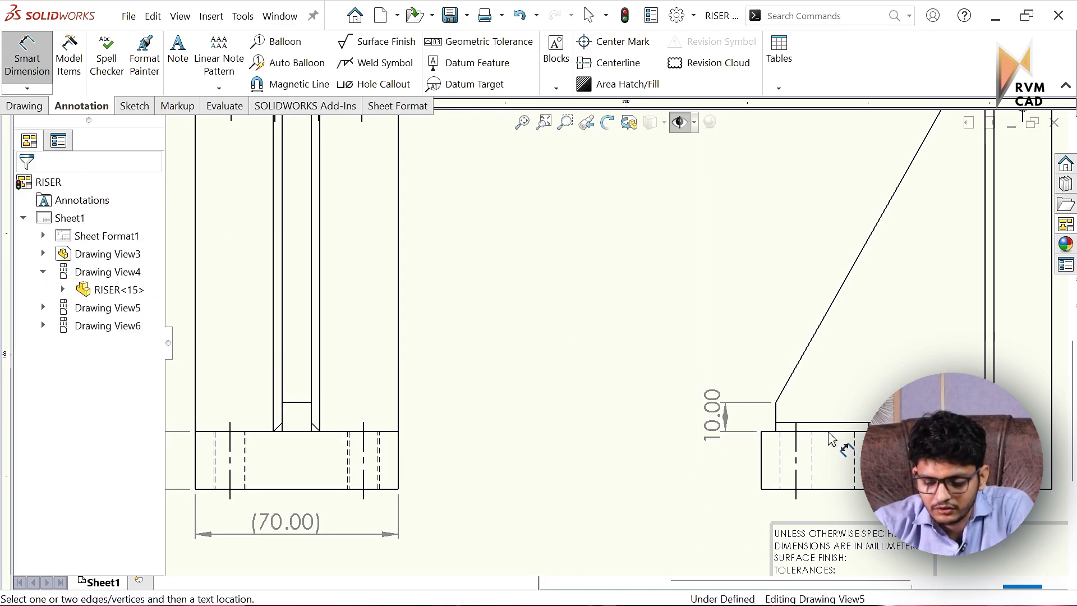
- Dimension the rib's height from the base plate's top edge to the rib's top edge, placed left of the side view
scroll(787, 220, up, 3)
scroll(787, 220, down, 2)
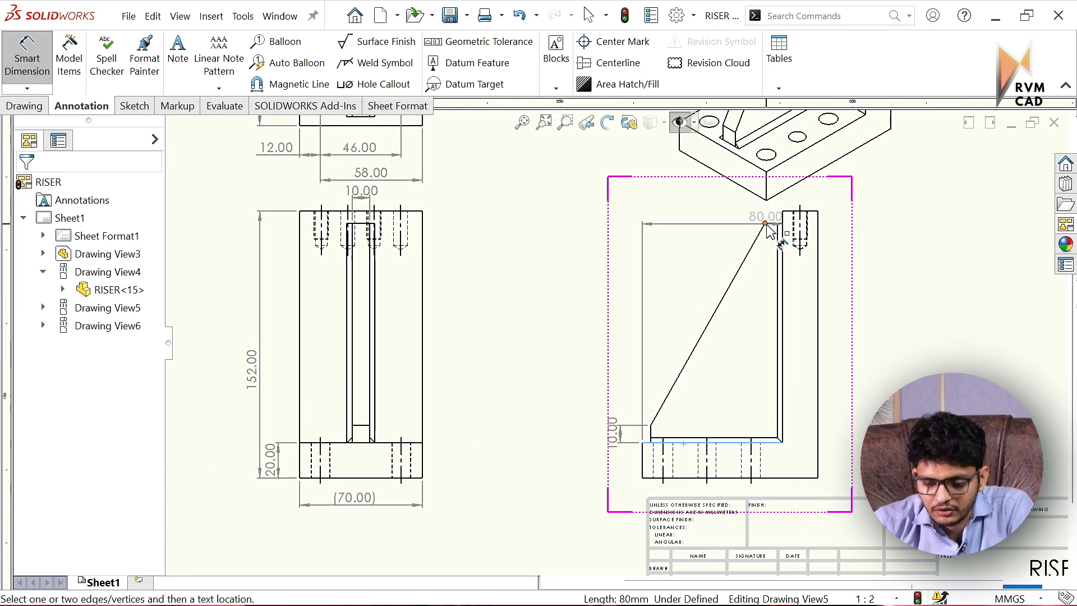
click(771, 226)
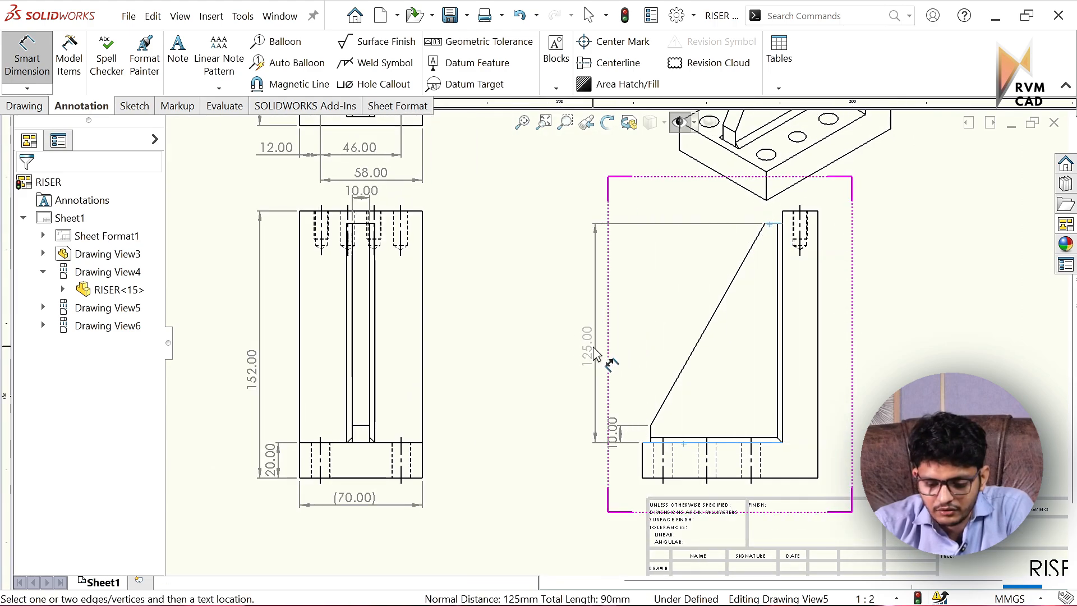
click(621, 430)
scroll(621, 432, down, 3)
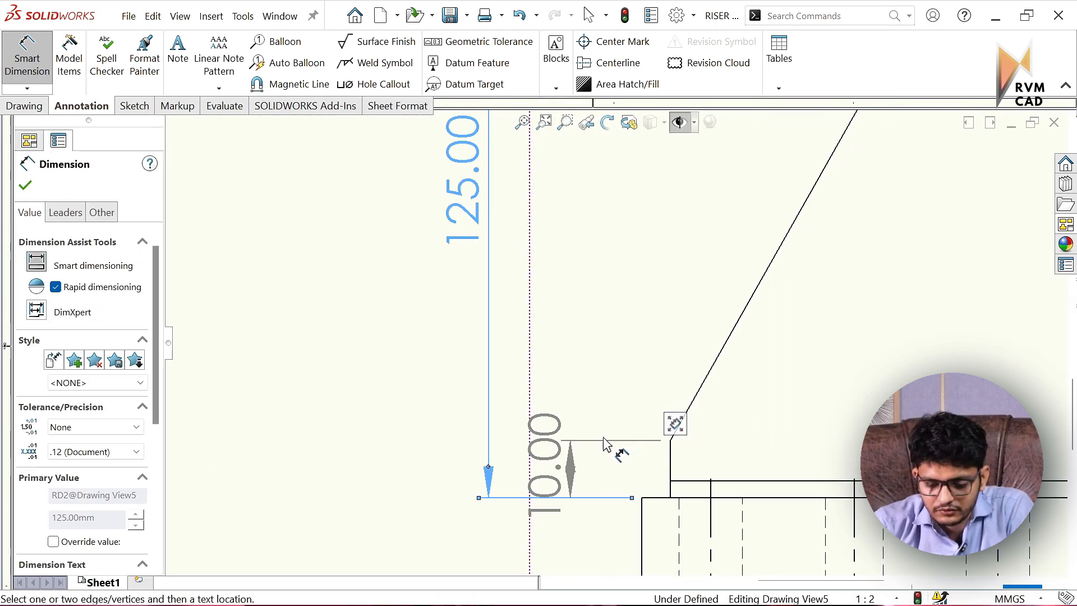
- Move the rib's short lower-edge dimension upward and away from the rib height dimension line in the side view
drag(553, 456, 561, 394)
scroll(447, 380, up, 5)
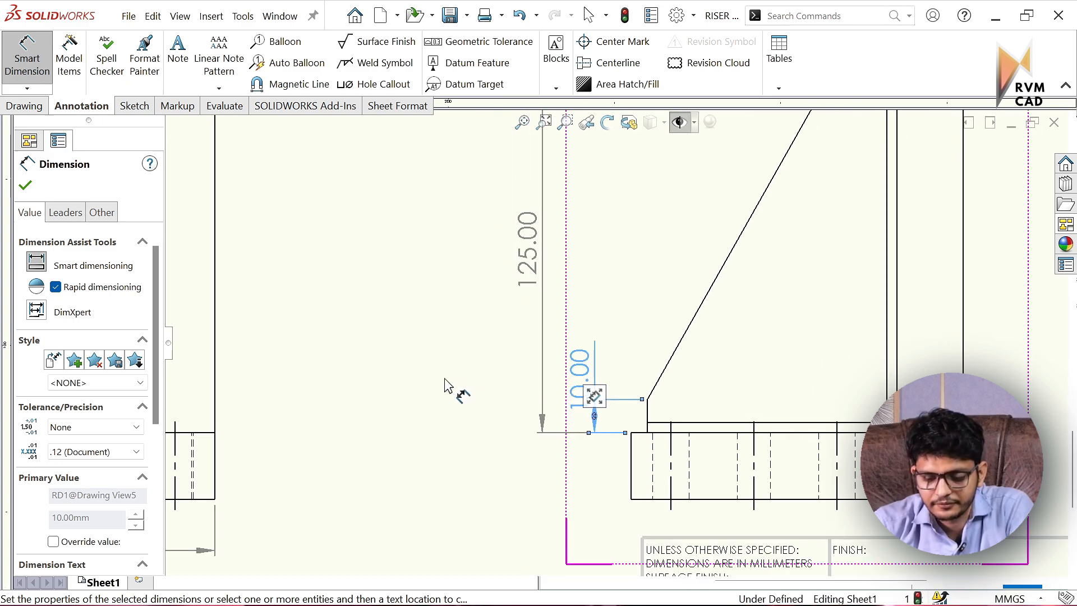
click(449, 385)
scroll(617, 337, up, 3)
scroll(759, 215, up, 2)
key(Escape)
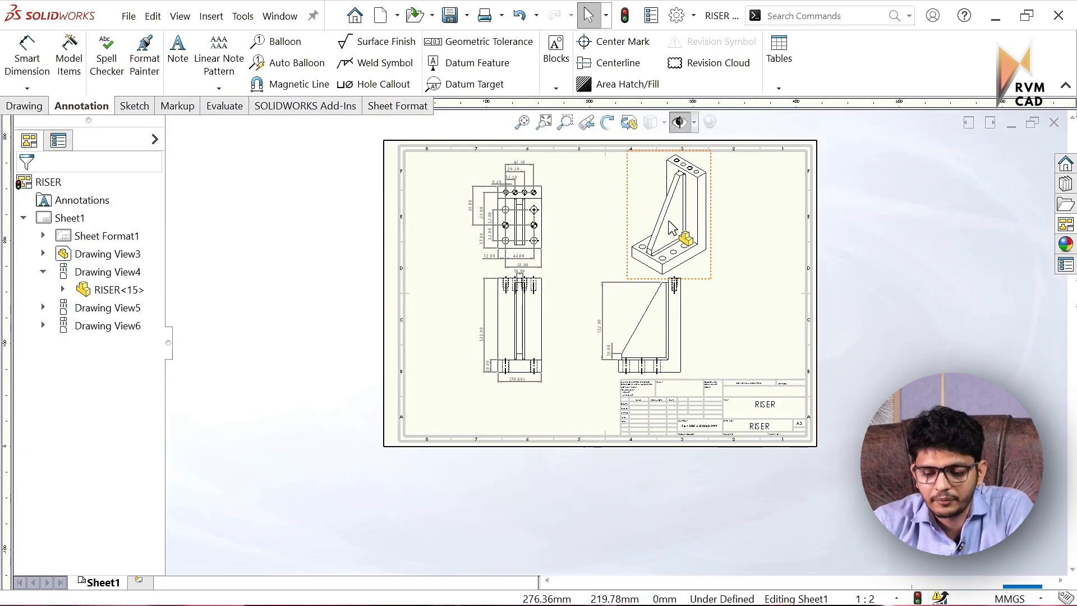
- Move the isometric view farther right on the sheet, clear of the side view
scroll(689, 168, down, 2)
drag(769, 324, 860, 331)
key(Escape)
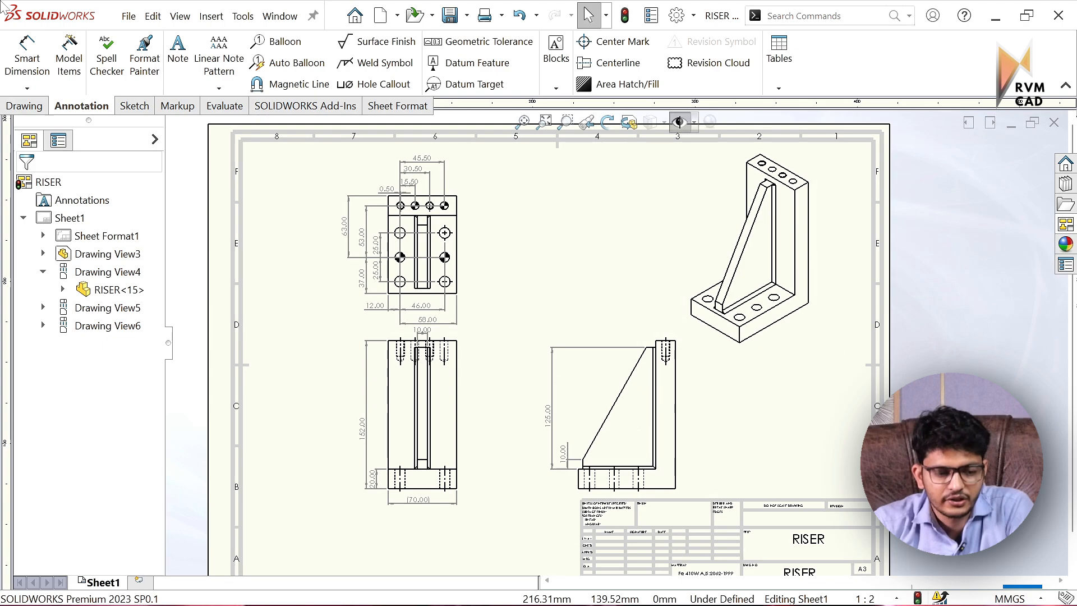
- Dimension the rib's full width from its short lower vertical edge to the upright plate, placed above the side view
click(26, 63)
scroll(601, 447, down, 1)
scroll(617, 460, down, 2)
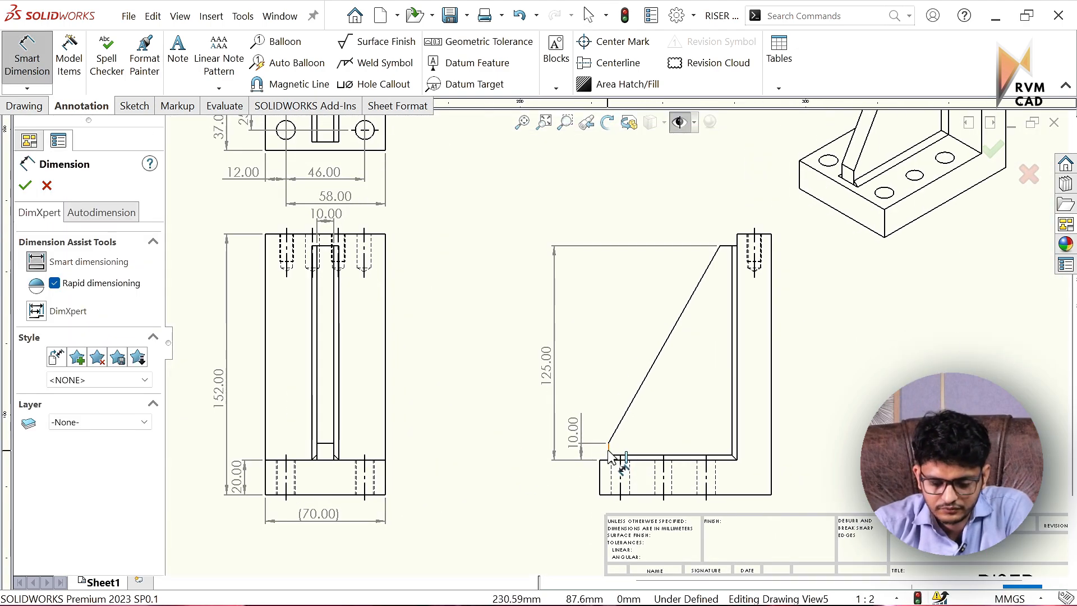
click(727, 245)
scroll(723, 267, down, 1)
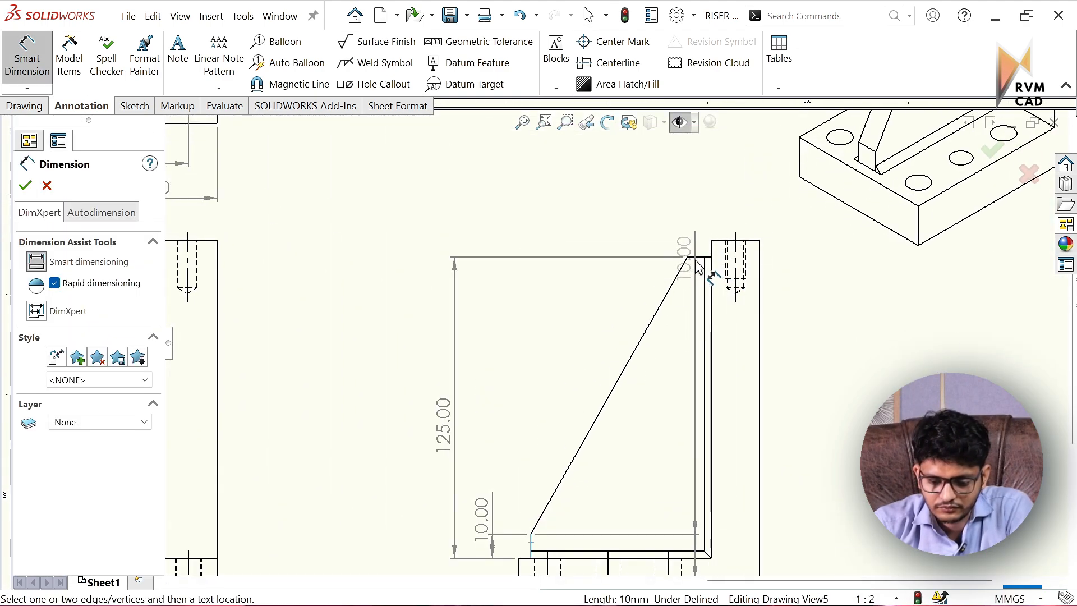
click(706, 259)
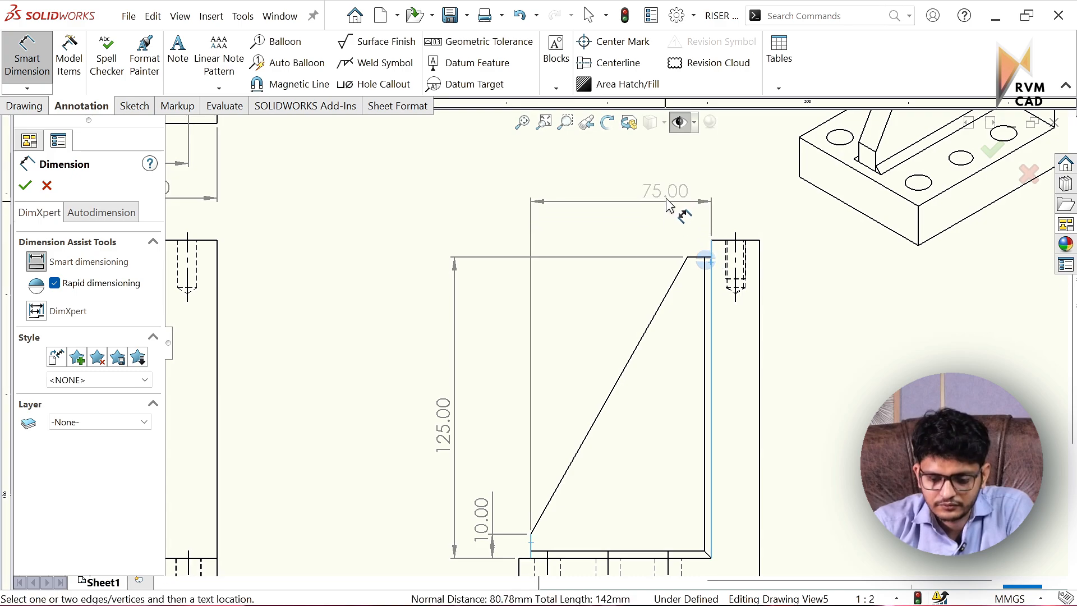
click(620, 171)
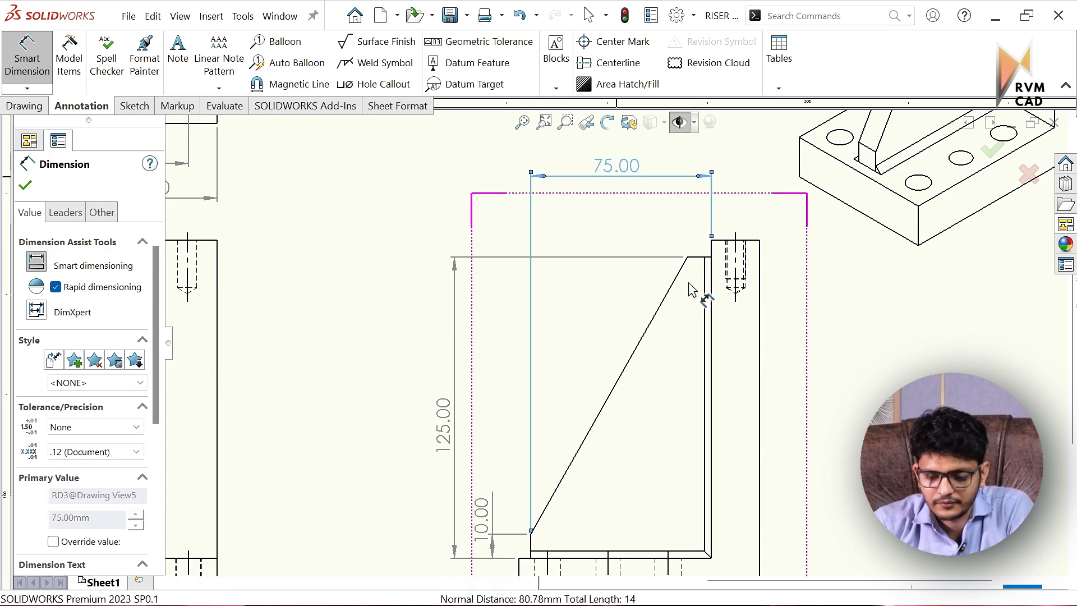
- Dimension the rib's short top edge in the side view, placed above it with arrows inside
click(698, 265)
scroll(701, 259, down, 3)
click(690, 255)
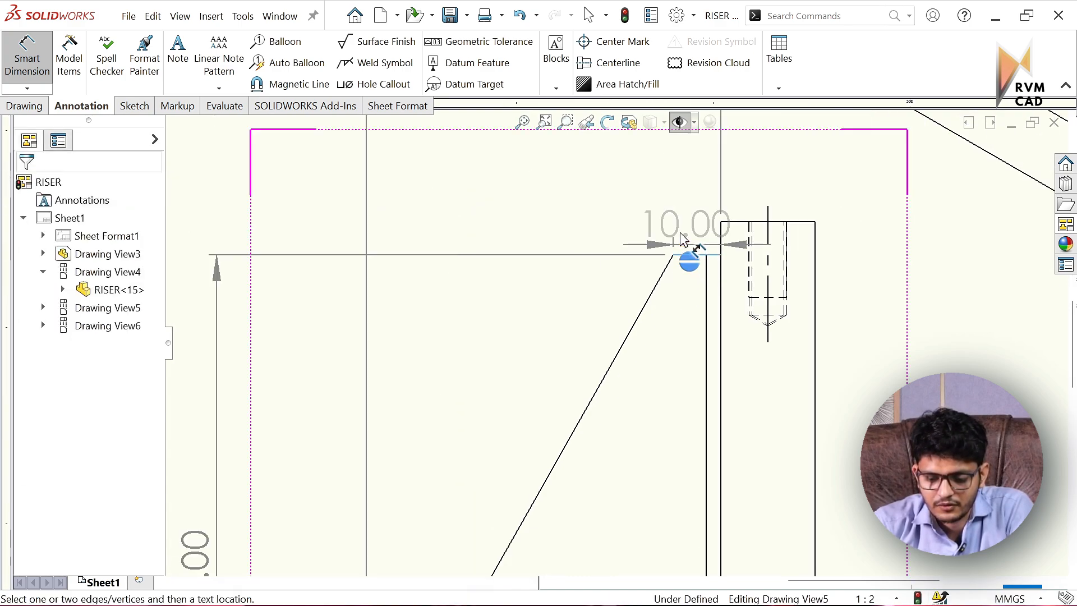
click(645, 168)
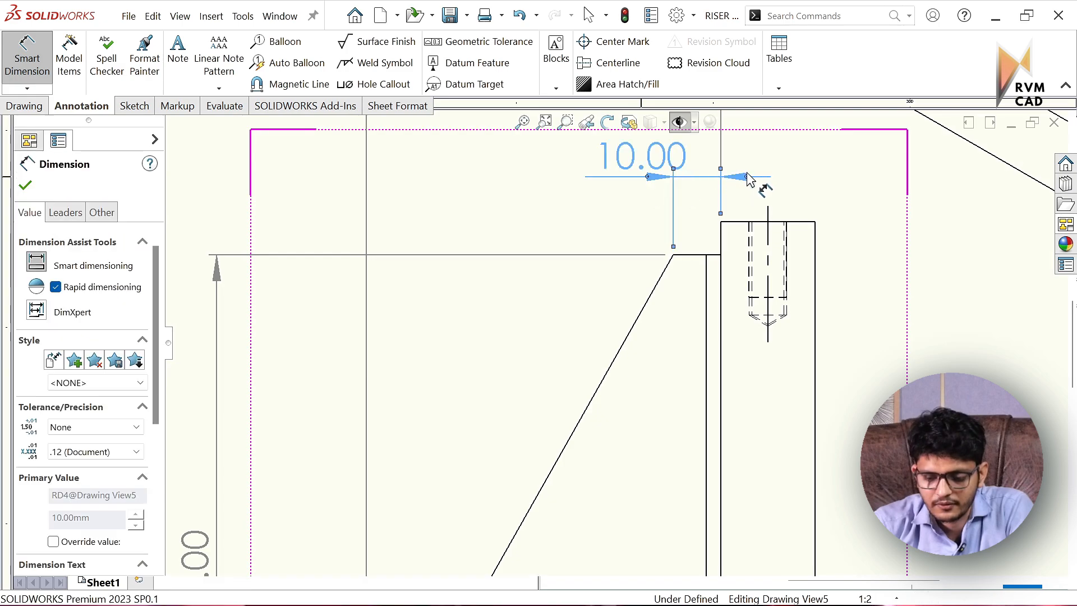
key(Escape)
key(Escape)
scroll(656, 283, up, 3)
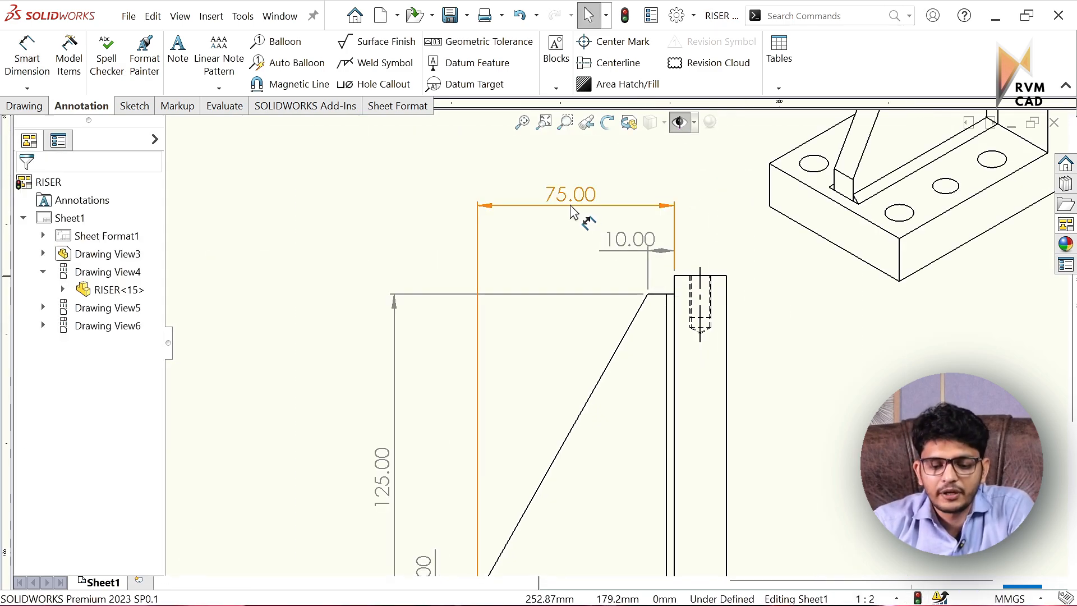
- Move the rib's full width dimension down, closer to the top edge dimension above the side view
drag(573, 212, 583, 226)
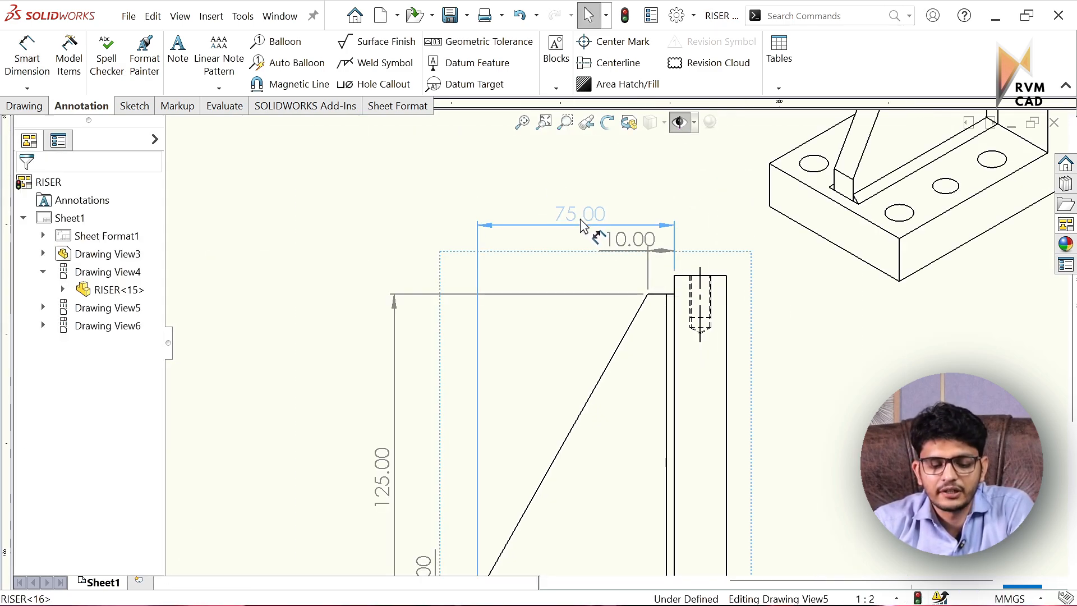
key(Escape)
key(f)
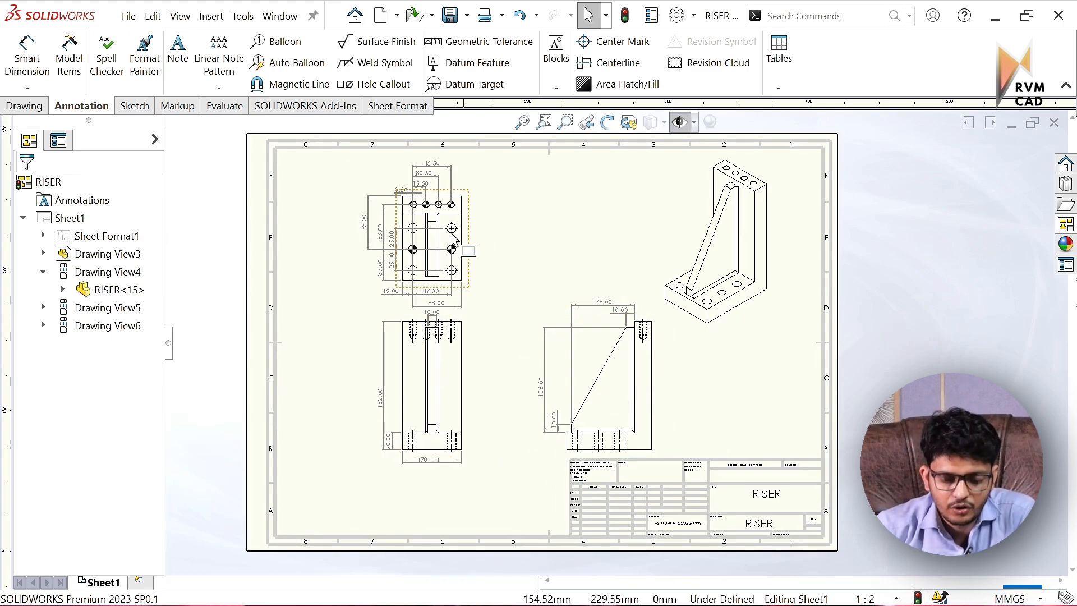
- Try to add a plain diameter dimension to the lower-right hole in the top view
scroll(448, 246, down, 6)
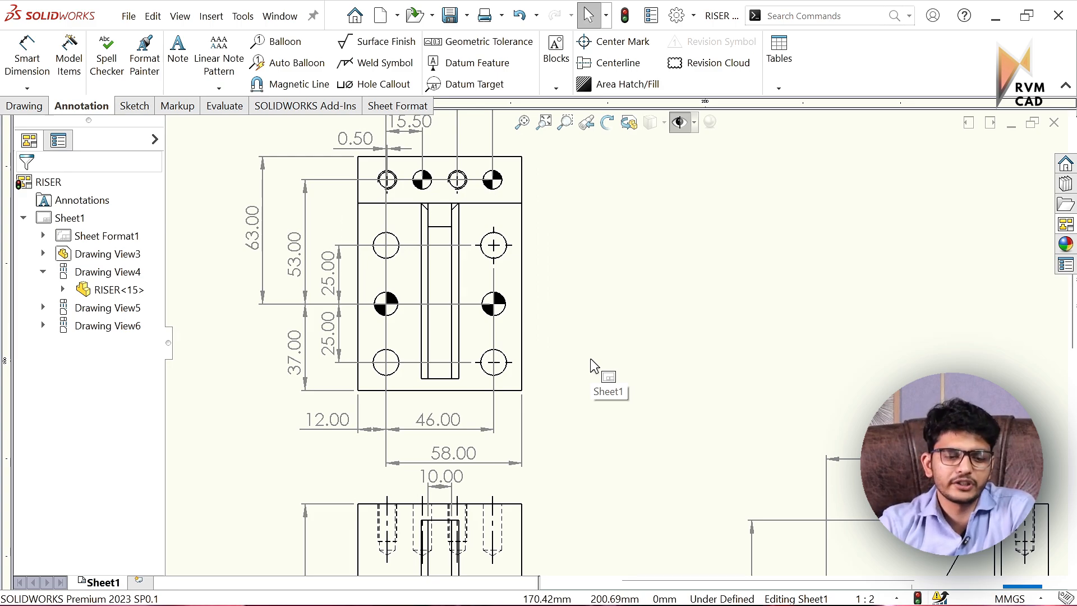
click(28, 56)
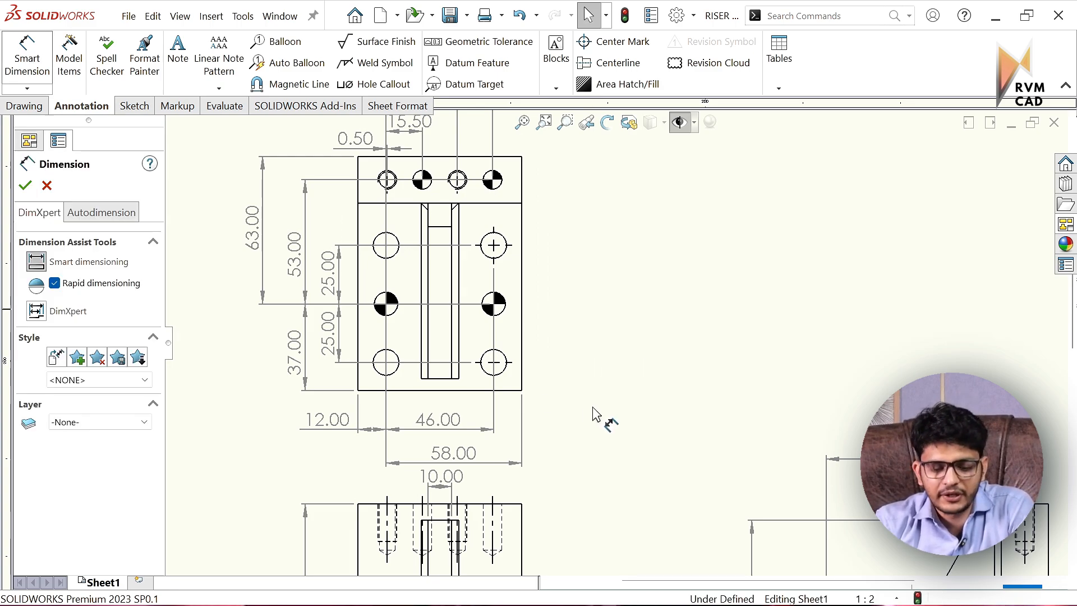
scroll(520, 389, down, 3)
scroll(407, 336, down, 1)
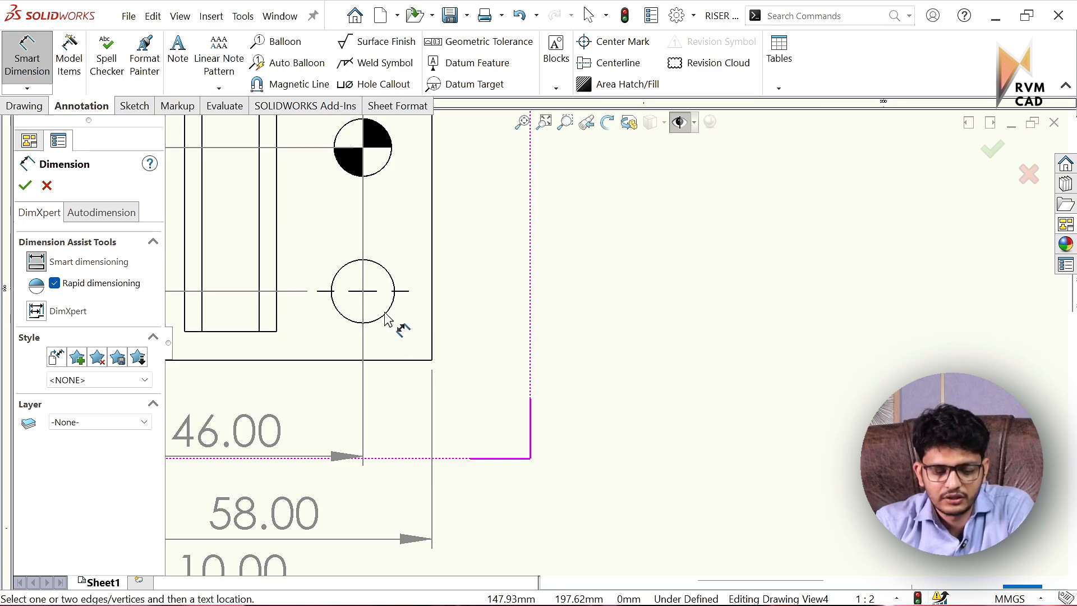
click(391, 318)
click(644, 212)
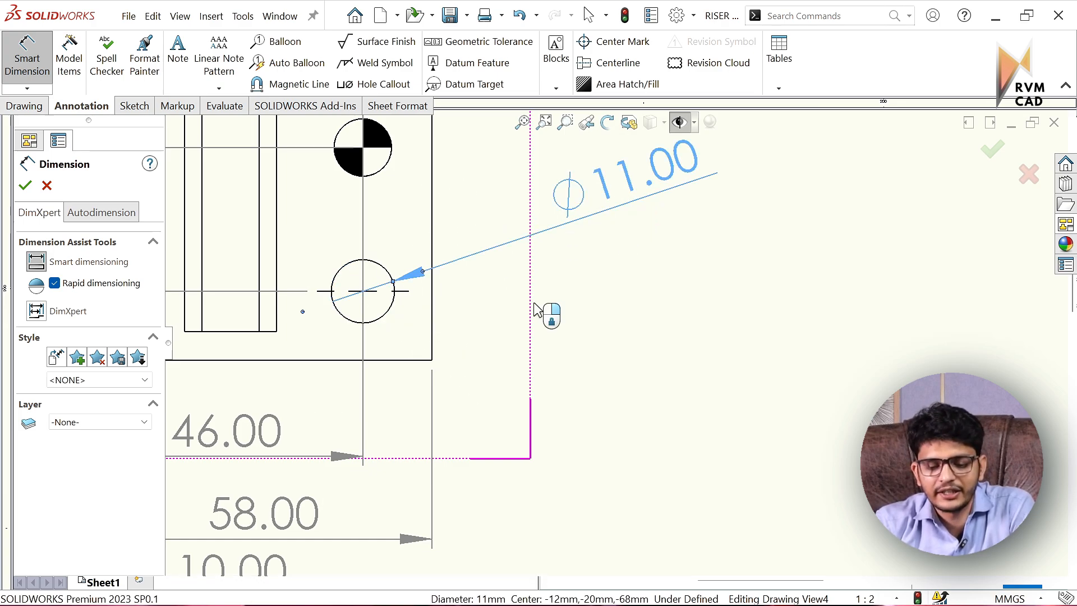
scroll(566, 383, up, 1)
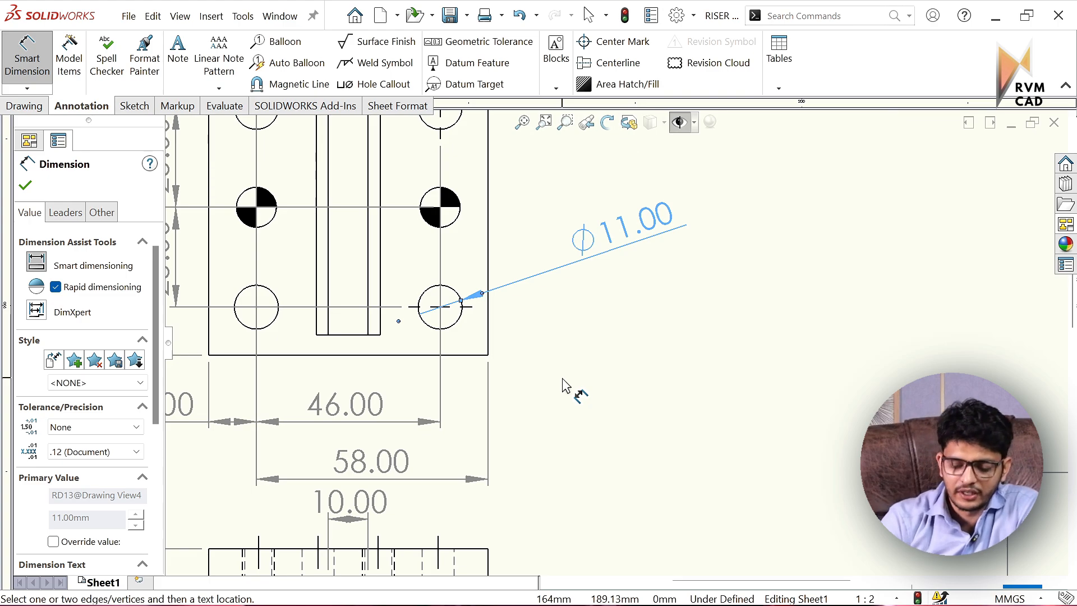
key(Escape)
key(Escape)
scroll(605, 405, up, 2)
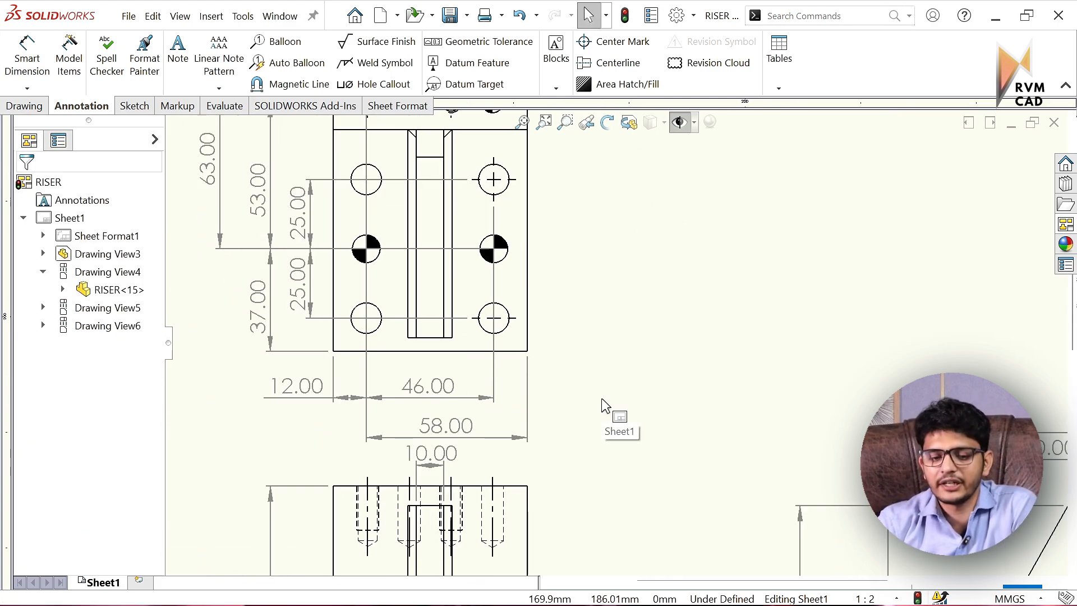
- Add hole callouts to the lower-right plain hole and the dowel hole above it, placed right of the top view
click(375, 84)
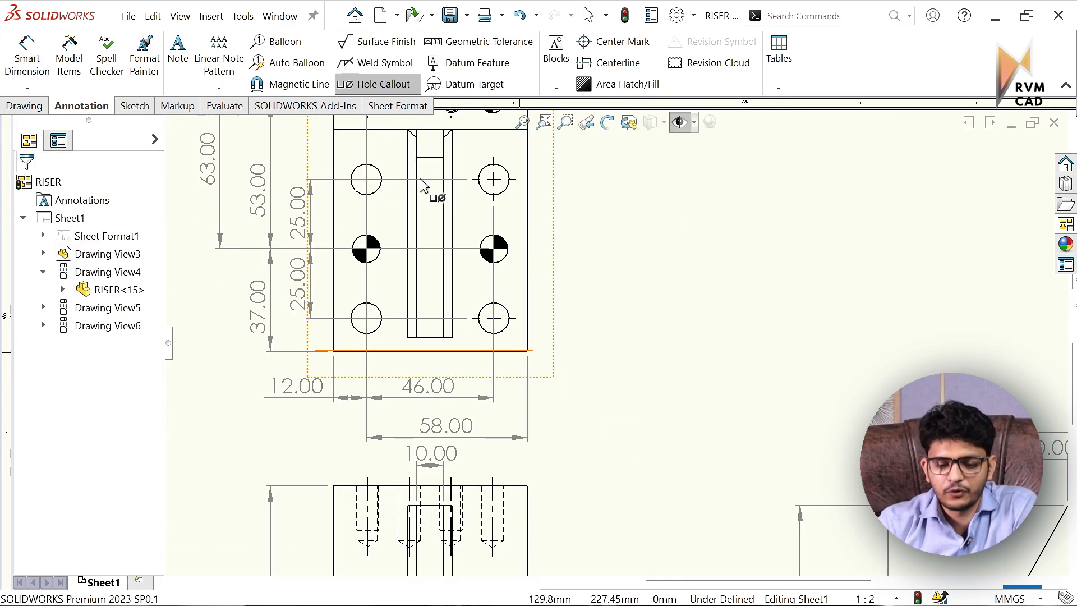
scroll(495, 317, down, 1)
click(512, 306)
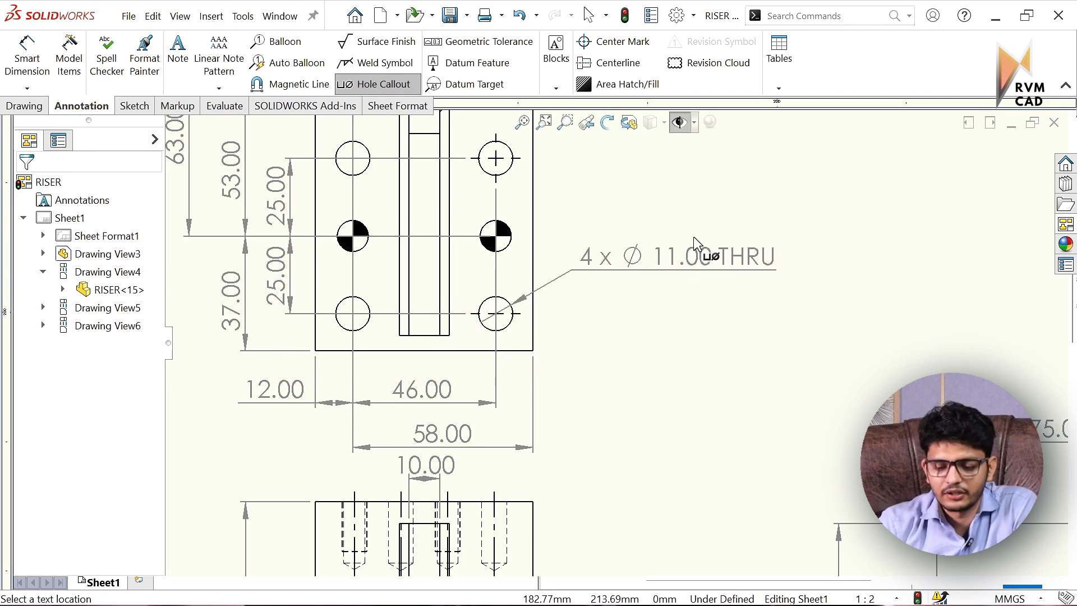
click(729, 224)
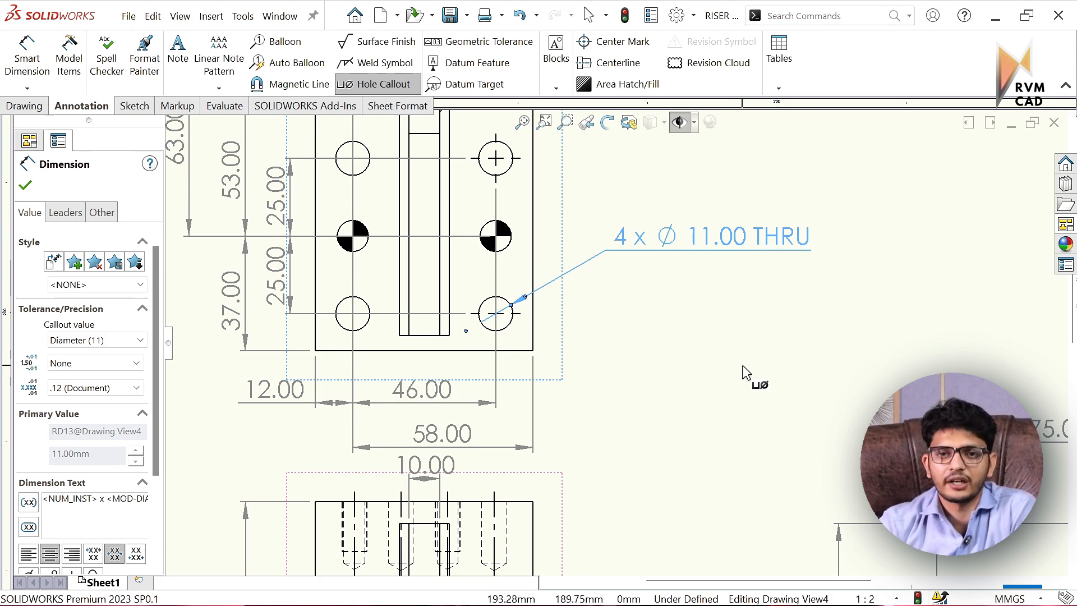
click(714, 366)
scroll(613, 345, up, 2)
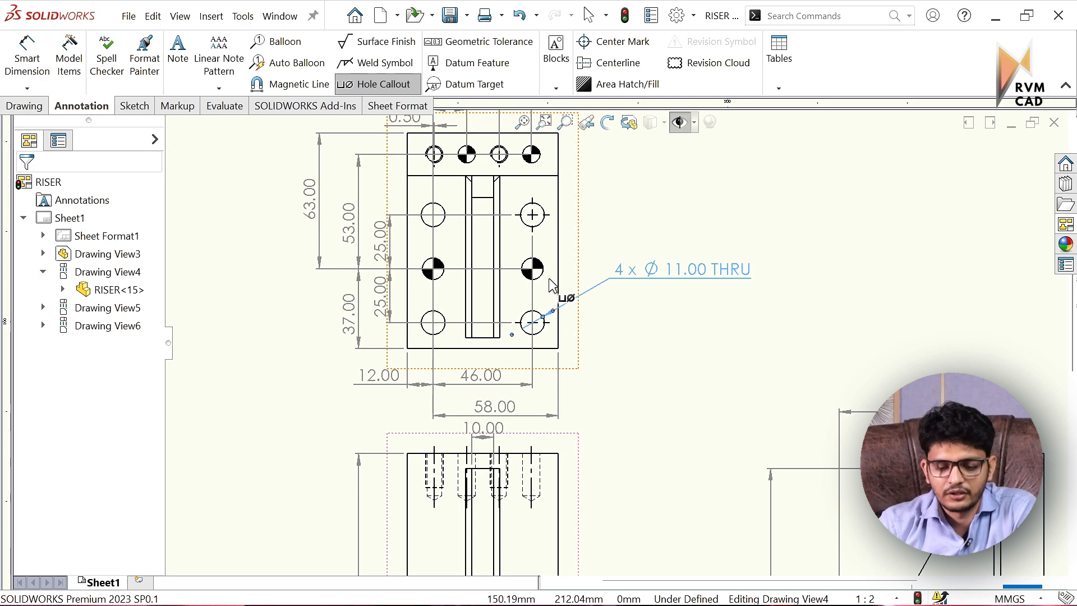
click(544, 277)
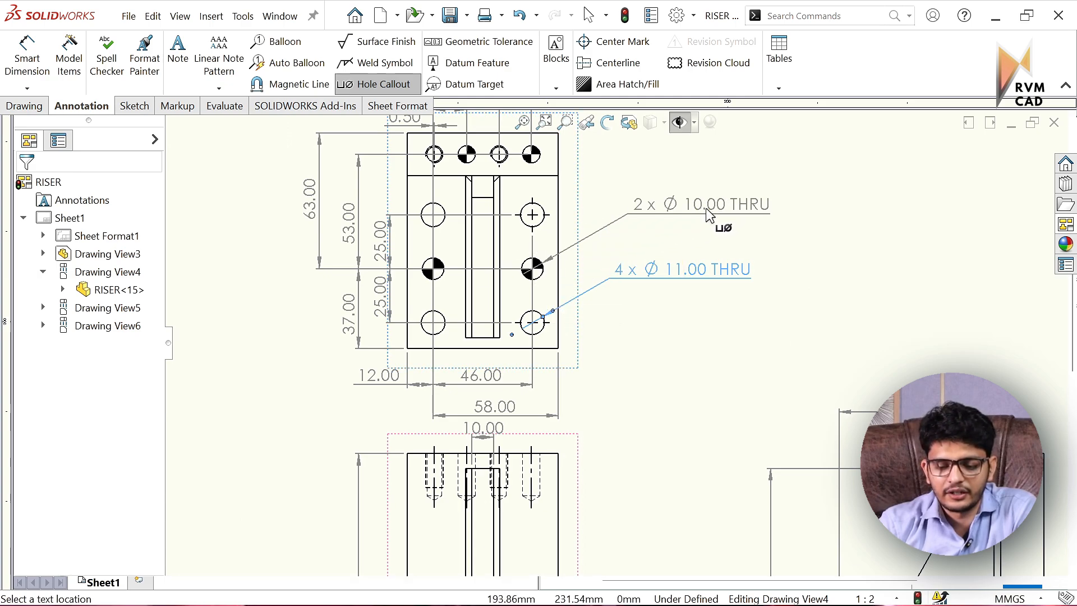
click(700, 212)
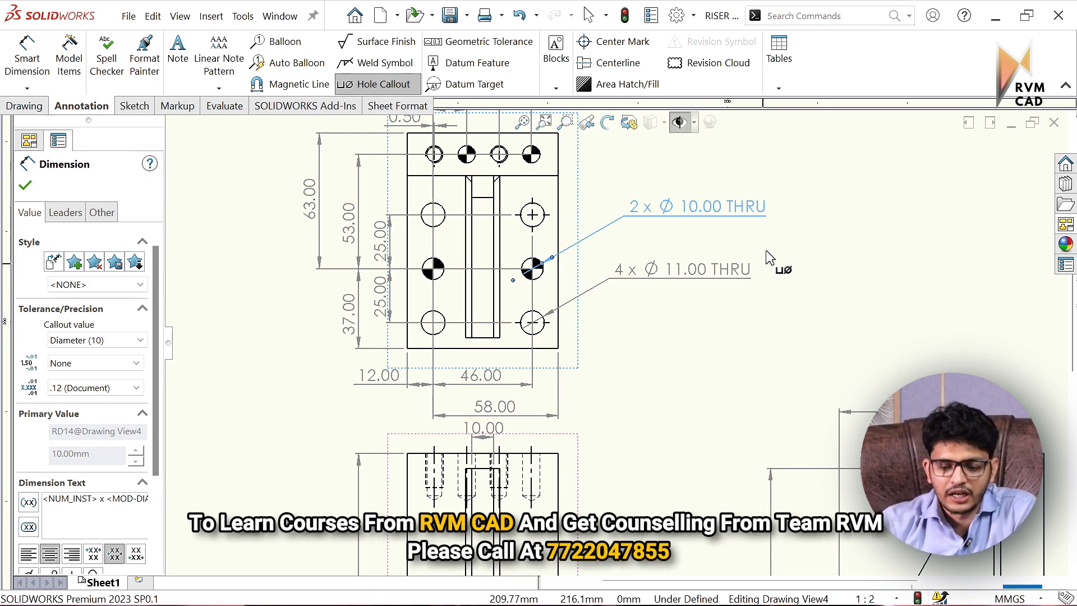
- Set the dowel hole callout's tolerance type to Fit with hole fit H7
click(89, 364)
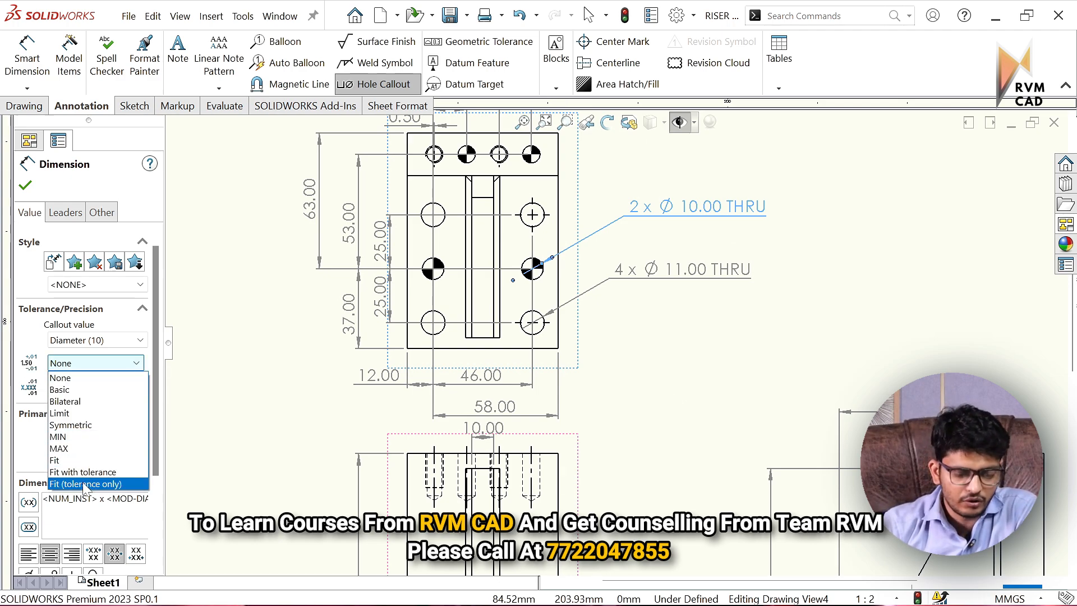
click(56, 460)
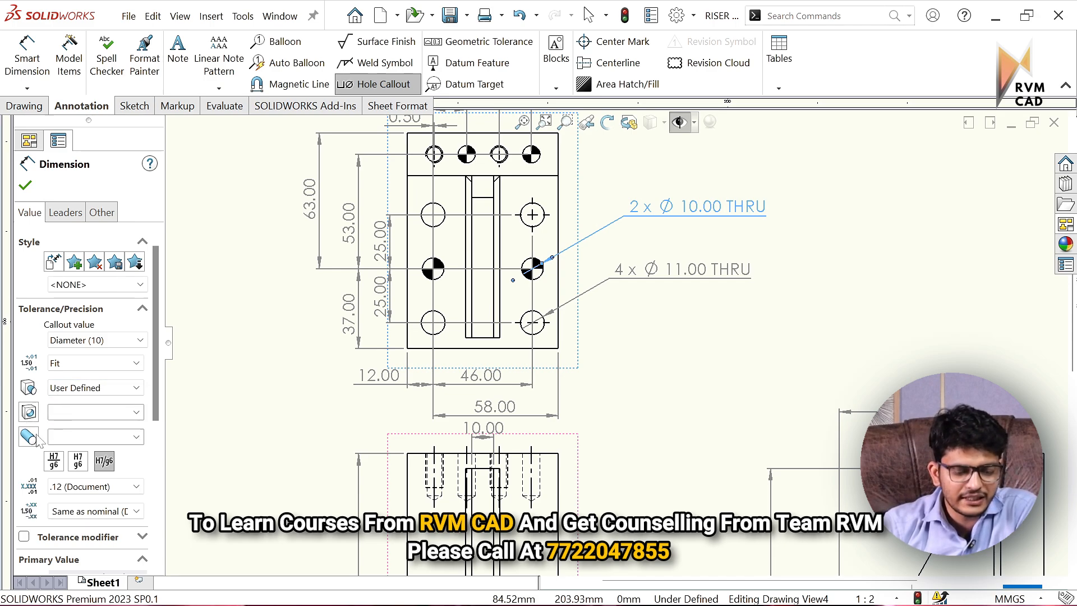
click(137, 412)
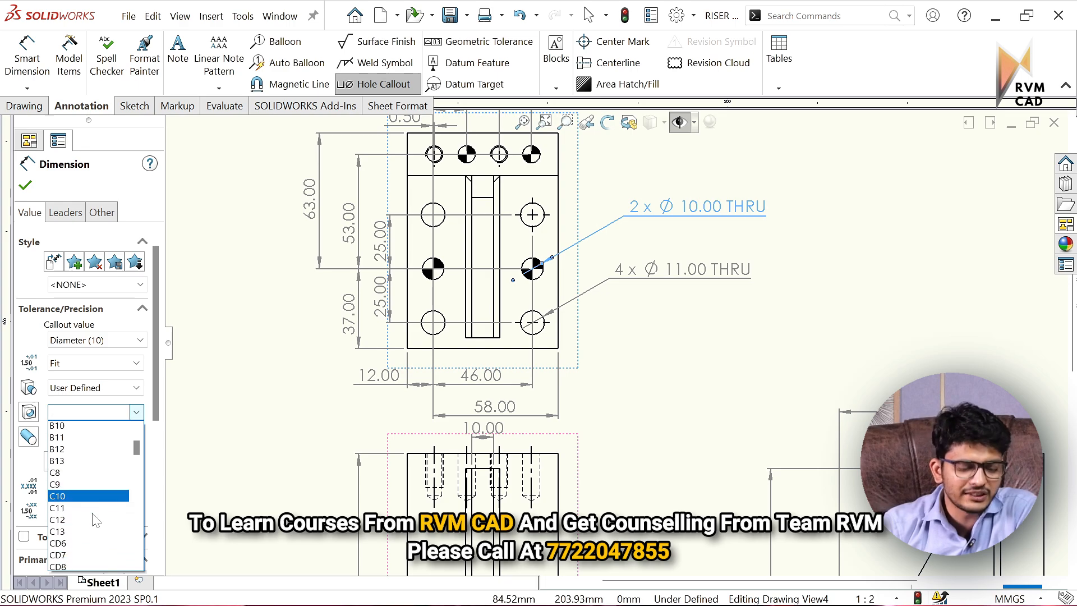
scroll(96, 516, down, 3)
scroll(95, 521, down, 1)
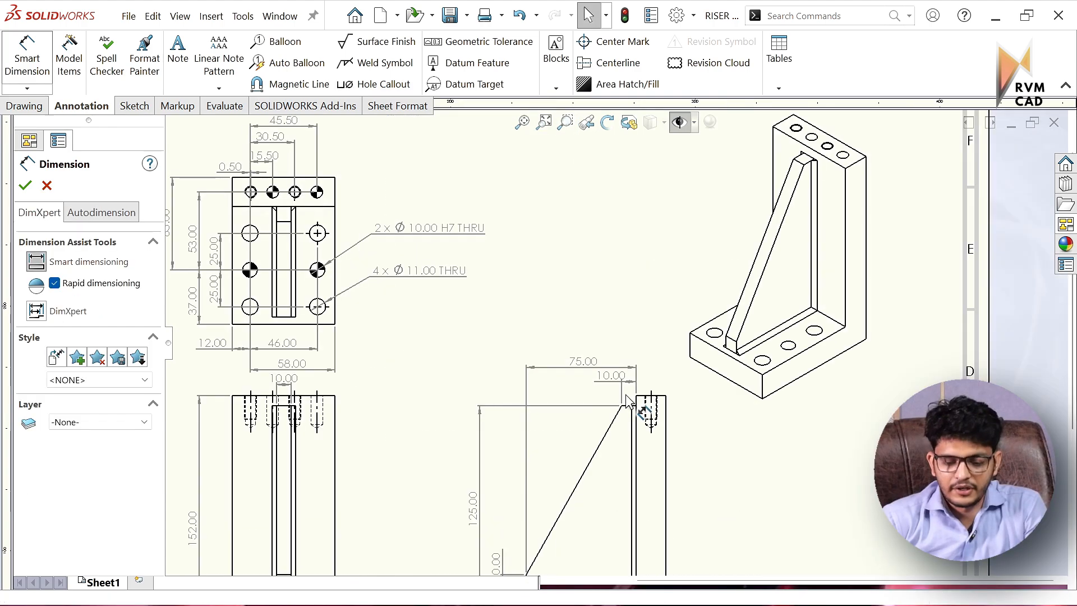
- Dimension the upright plate's thickness along its top edge in the side view, aligned with the rib width dimension and with arrows inside
scroll(677, 400, down, 4)
scroll(678, 400, down, 2)
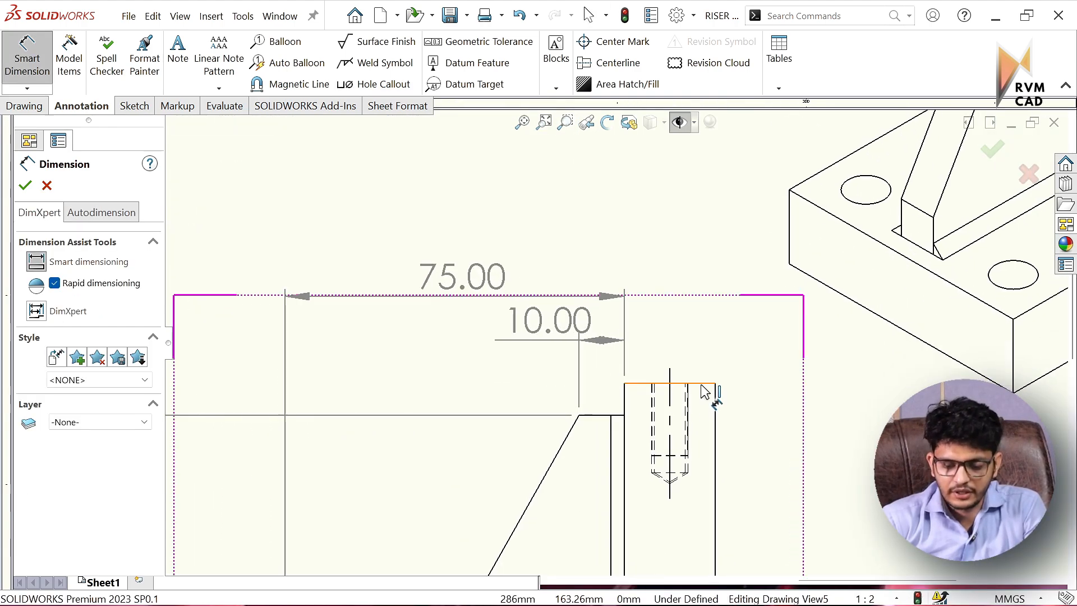
click(701, 383)
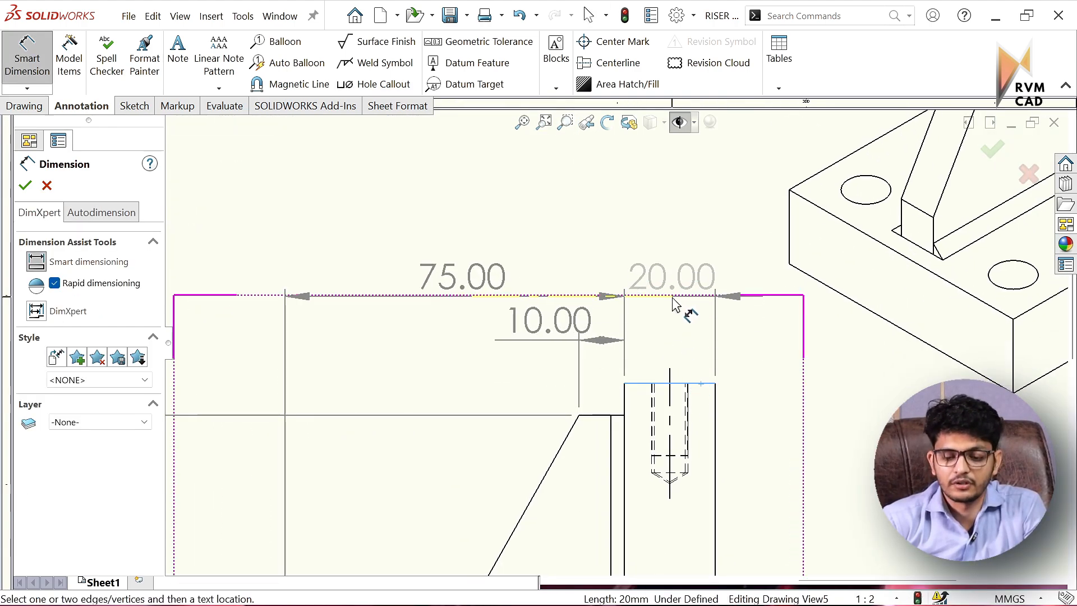
click(676, 303)
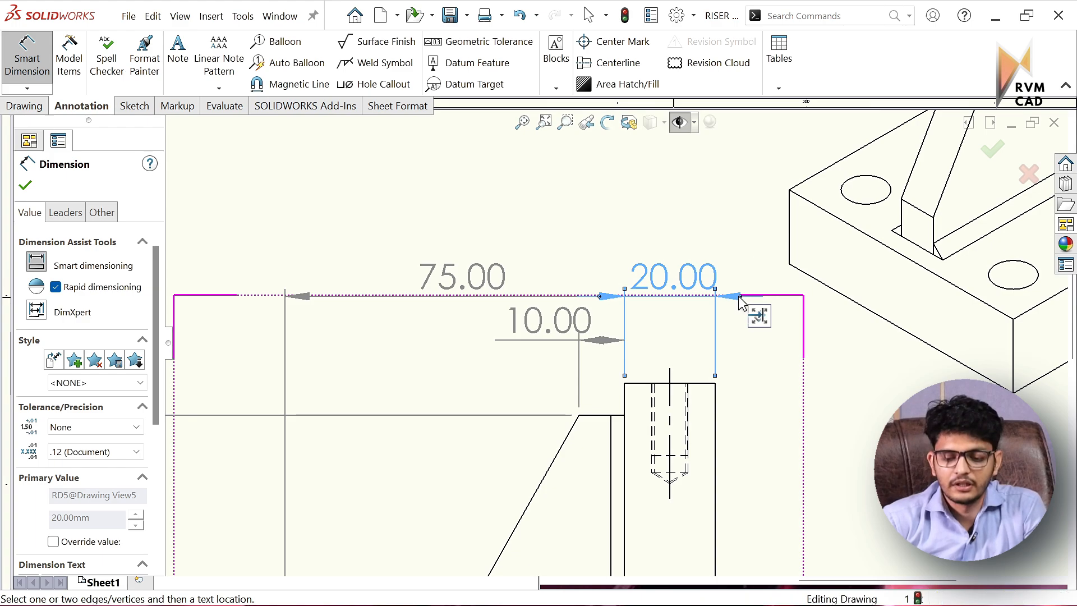
key(Escape)
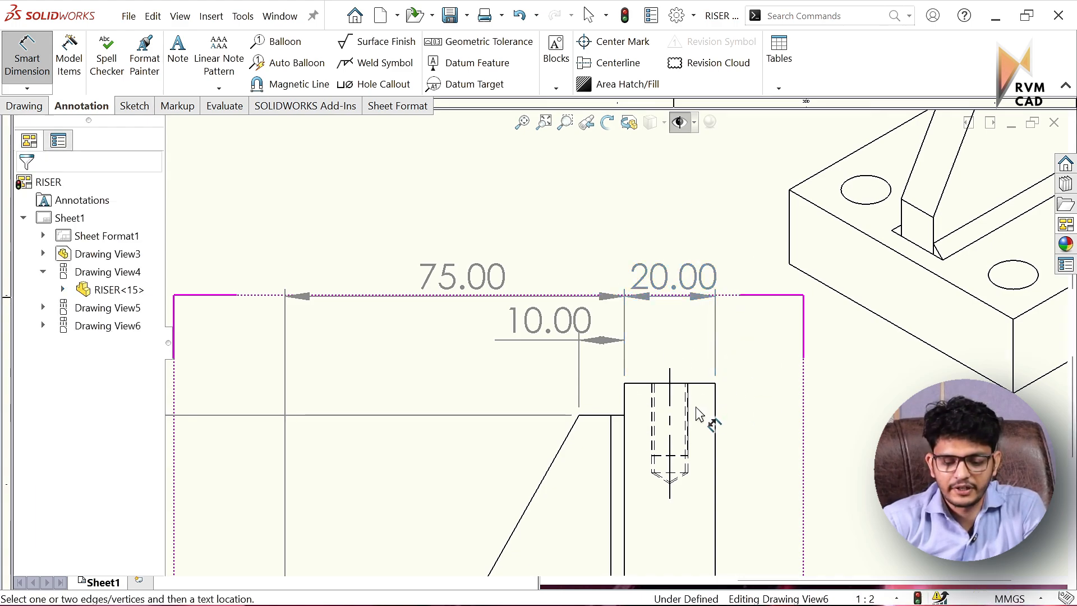
- Add a center mark to the left dowel hole of the base plate in the top view
key(f)
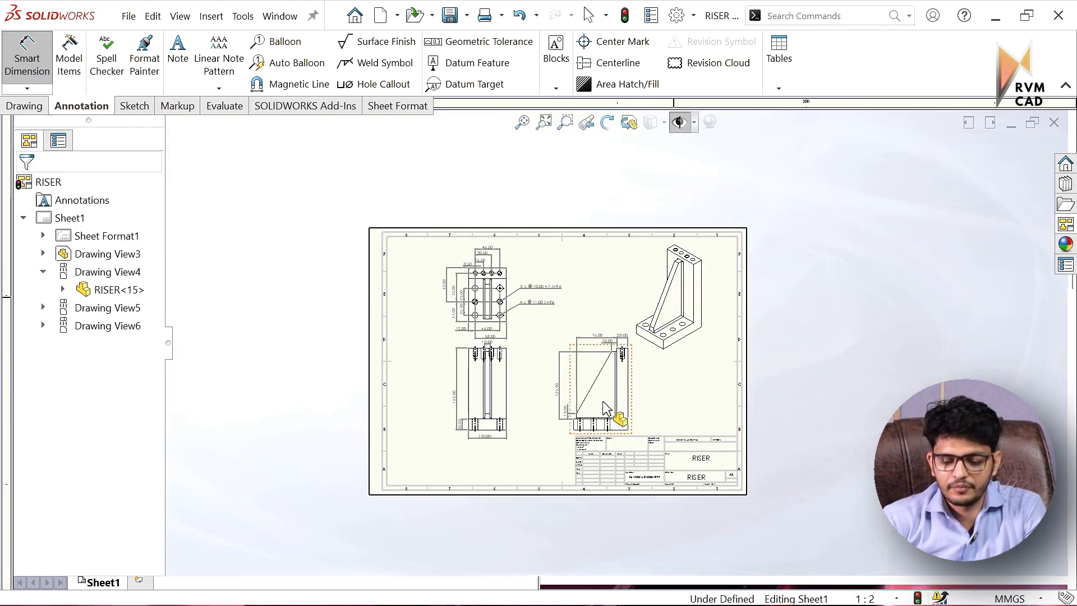
key(Escape)
scroll(575, 317, down, 8)
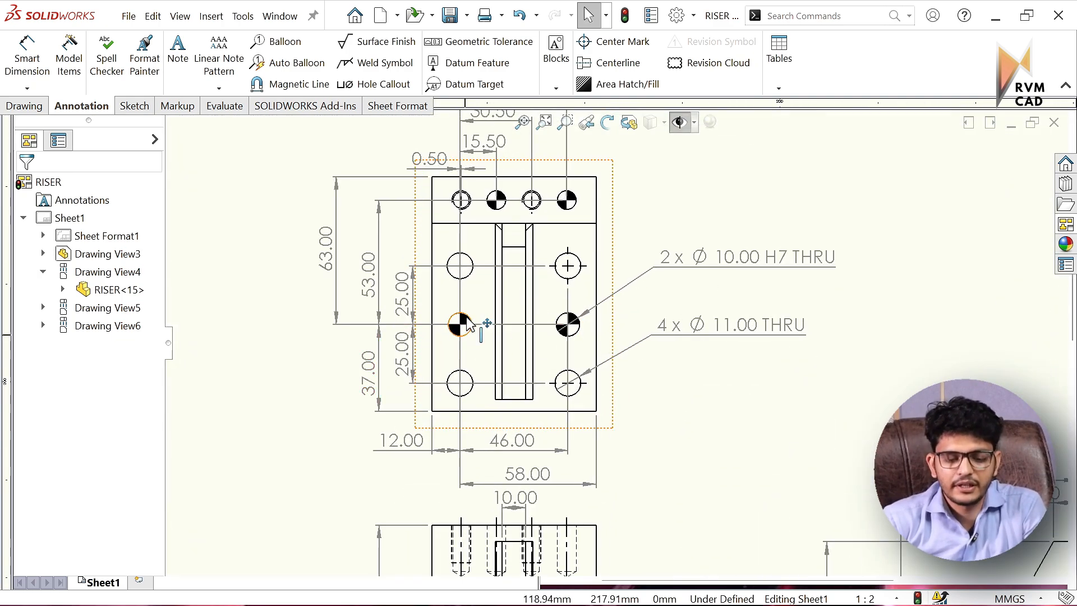
click(620, 48)
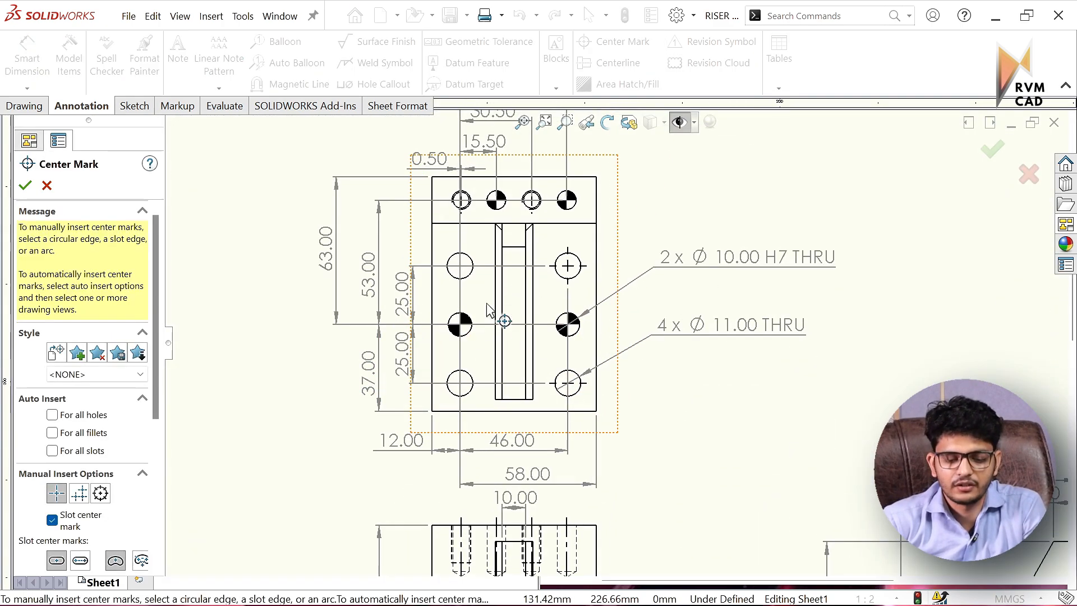
click(470, 332)
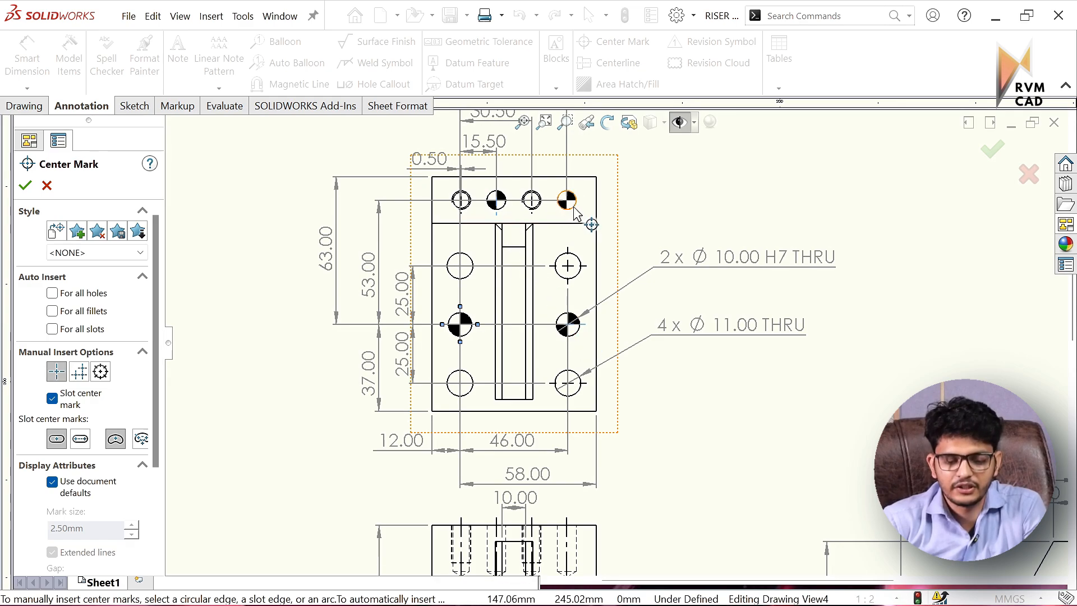
key(Escape)
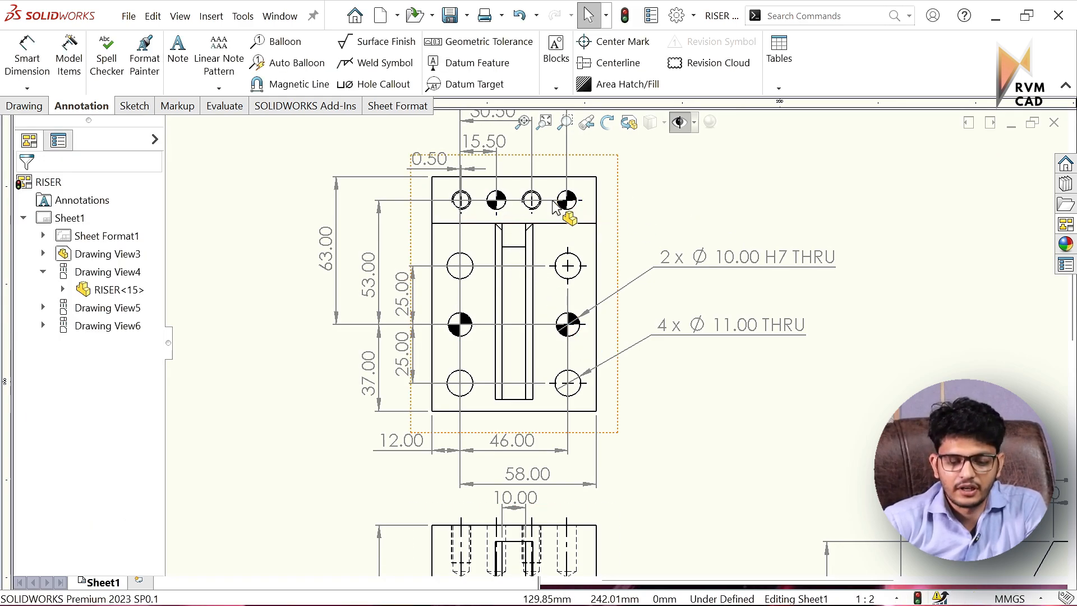
- Give the 53 mm vertical distance between the dowel hole rows in the top view a symmetric tolerance of ±0.01 mm
click(695, 247)
key(z)
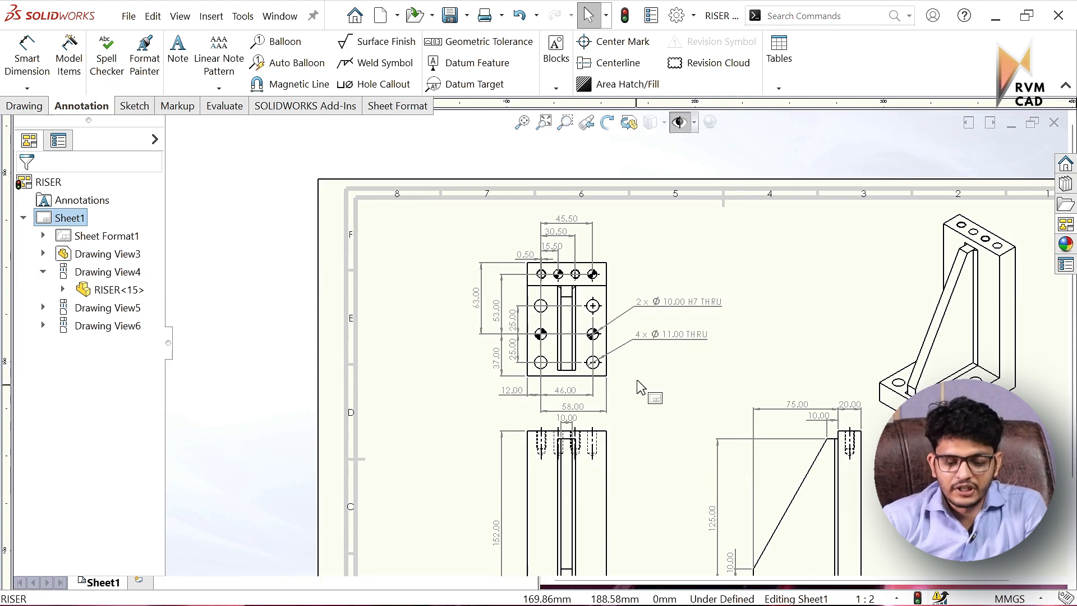
scroll(645, 393, down, 2)
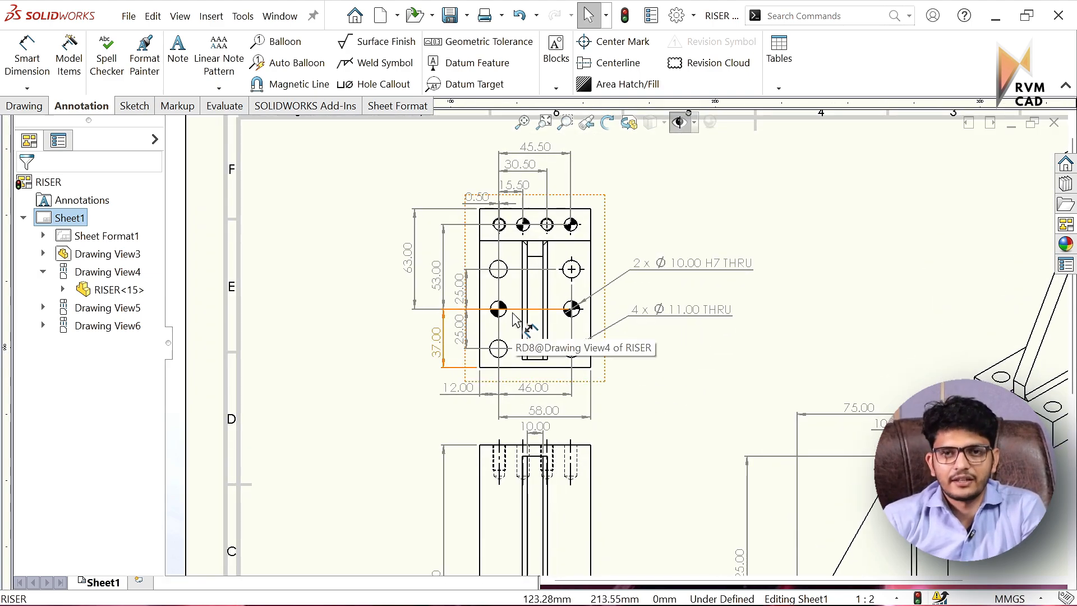
scroll(468, 300, down, 1)
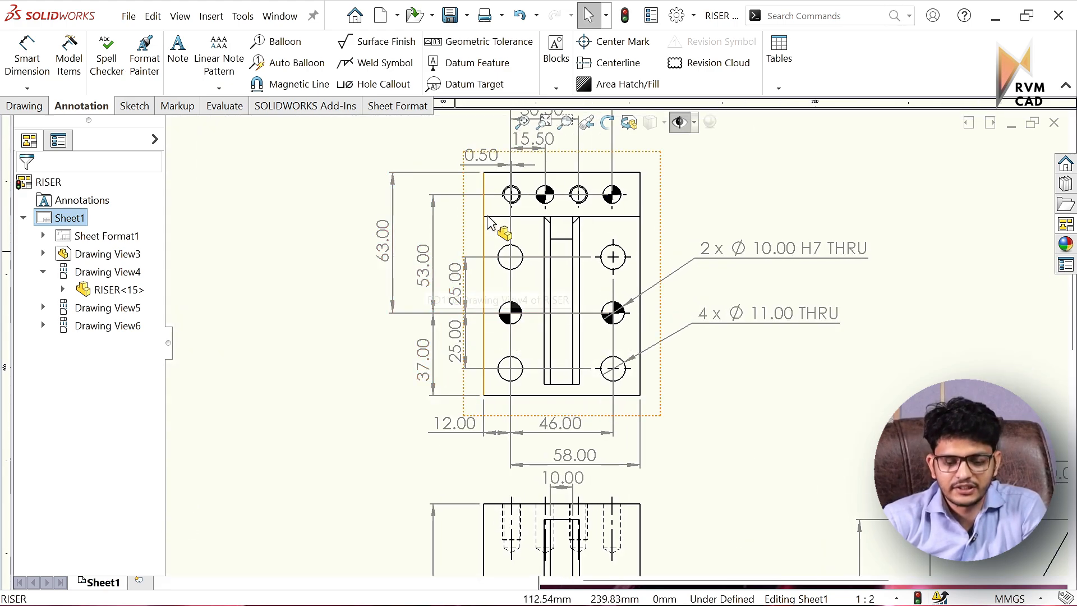
scroll(393, 169, down, 2)
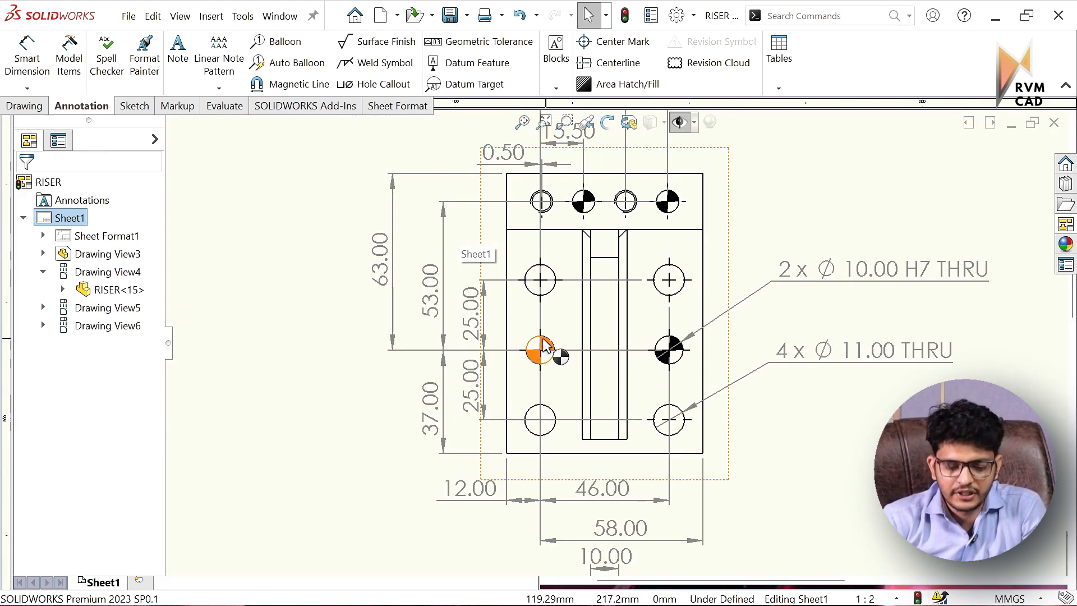
scroll(667, 355, down, 2)
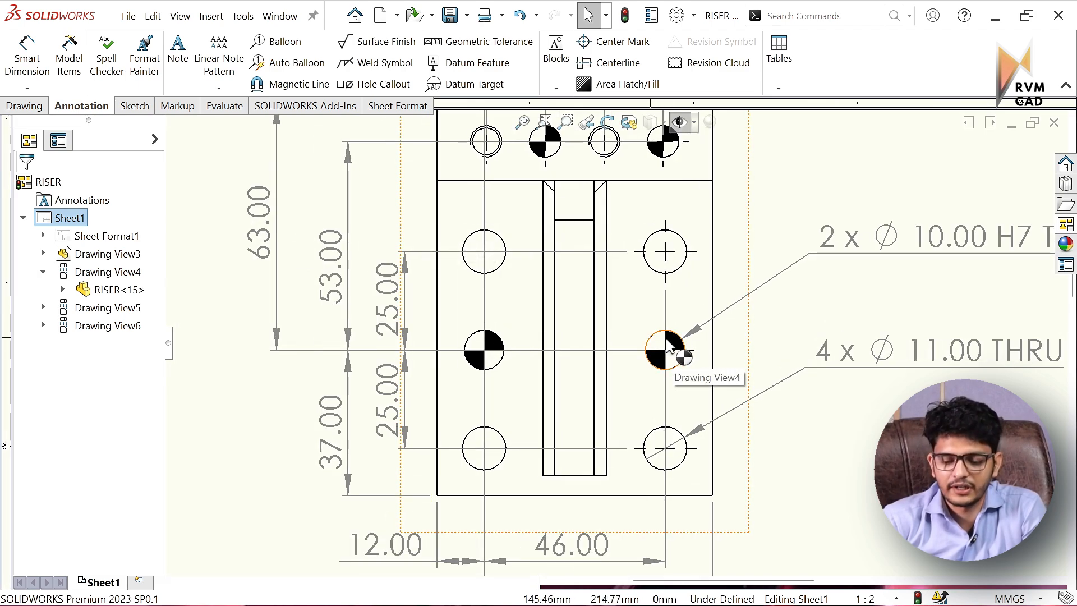
scroll(651, 362, up, 2)
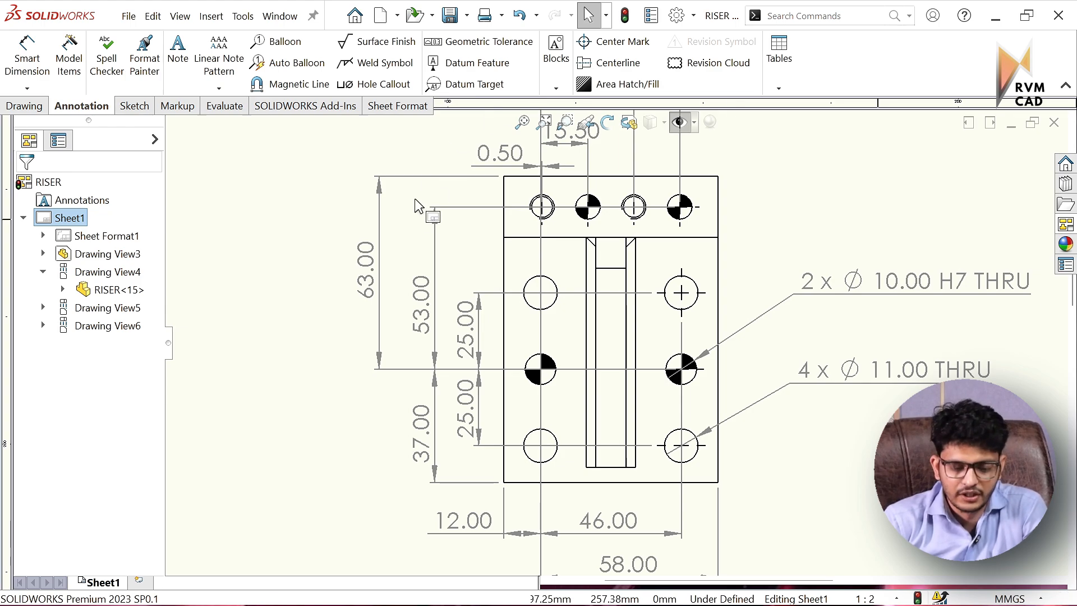
mouse_move(429, 314)
mouse_down()
mouse_move(424, 292)
mouse_move(424, 301)
mouse_up()
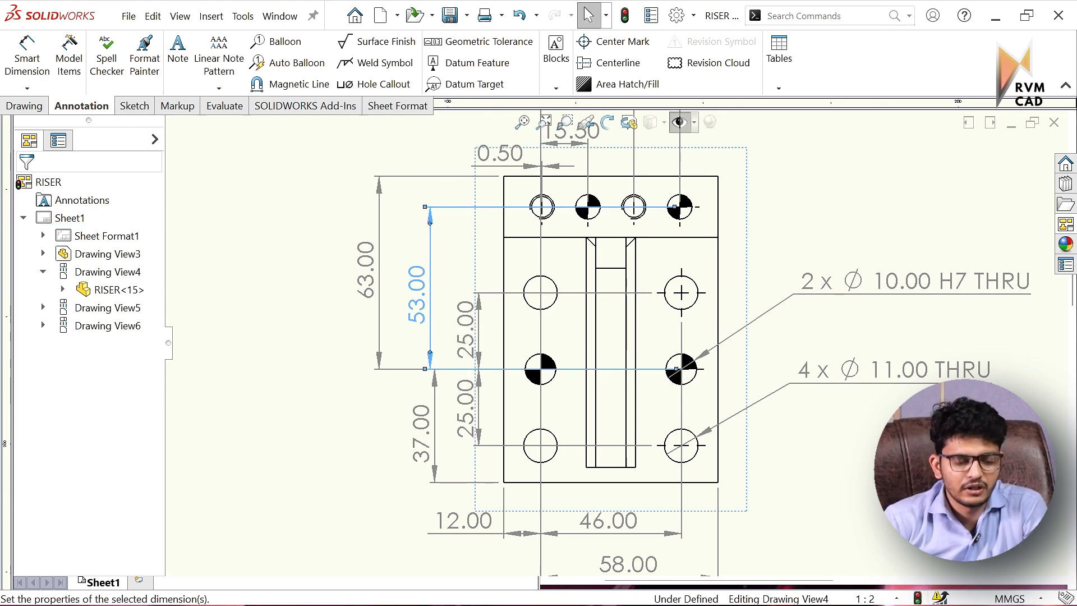
click(71, 333)
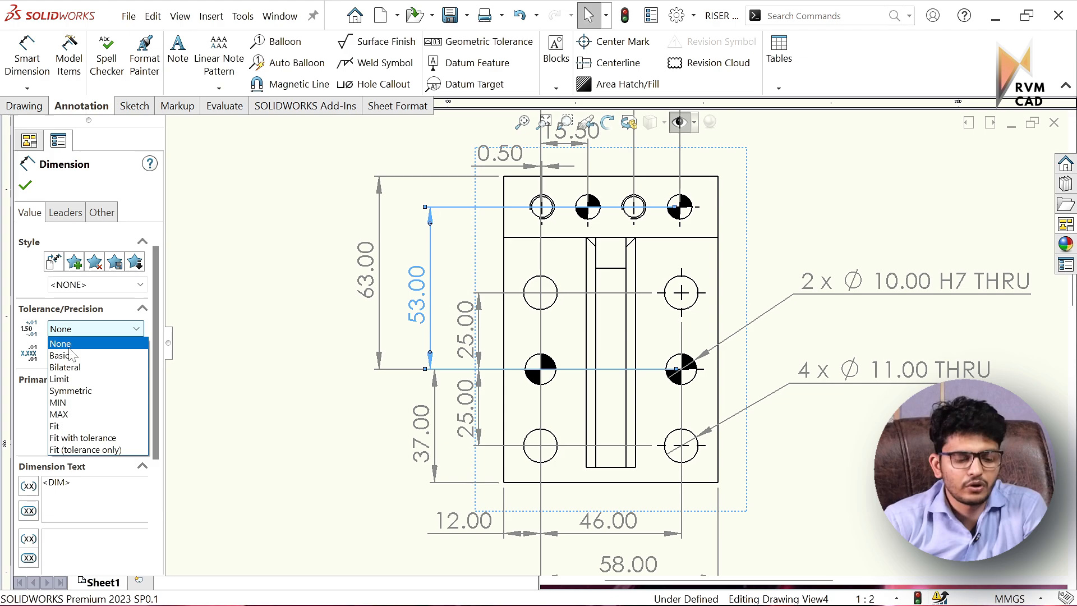
click(71, 391)
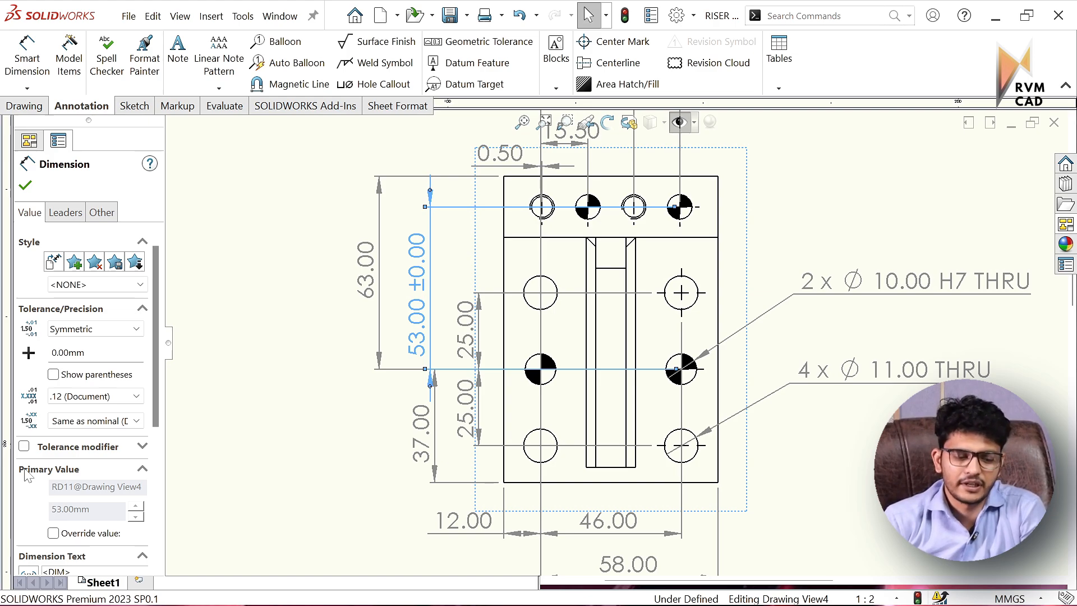
key(Tab)
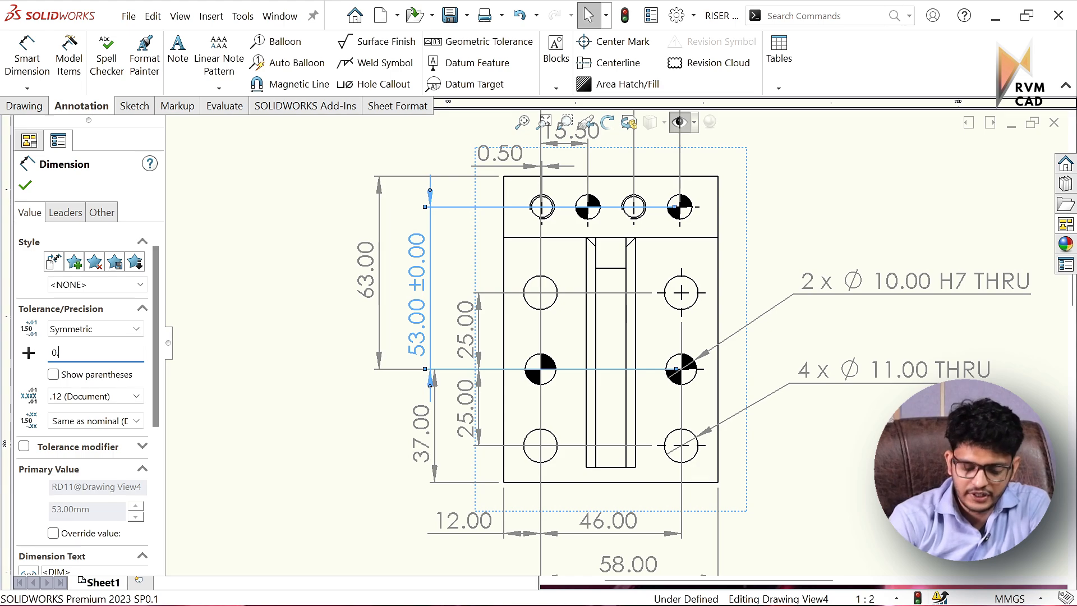
click(25, 184)
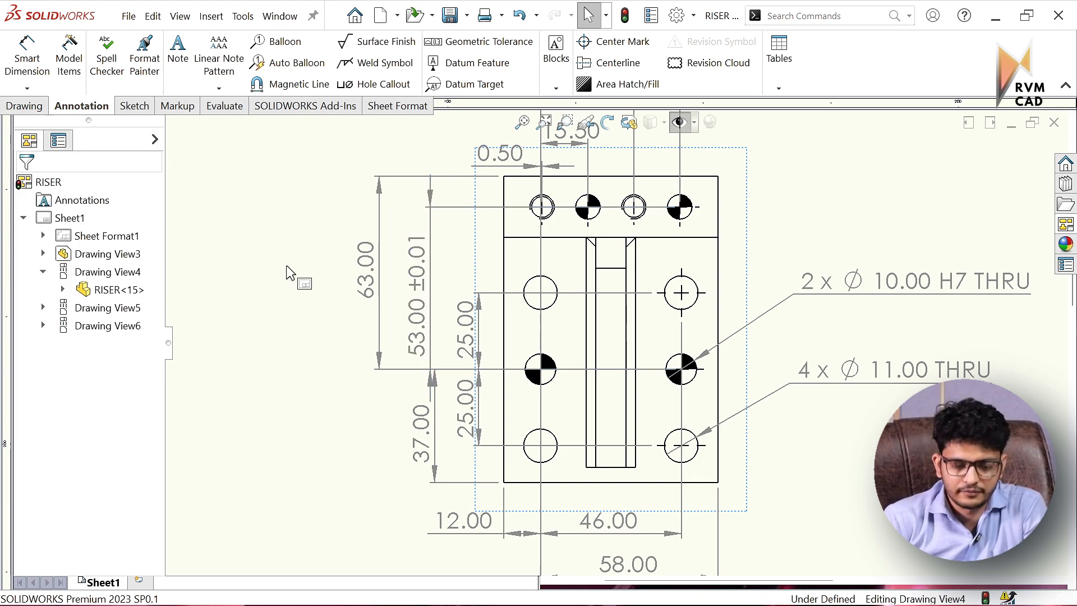
- Move the toleranced dowel row dimension back in line with the 37 mm dimension below it
click(429, 206)
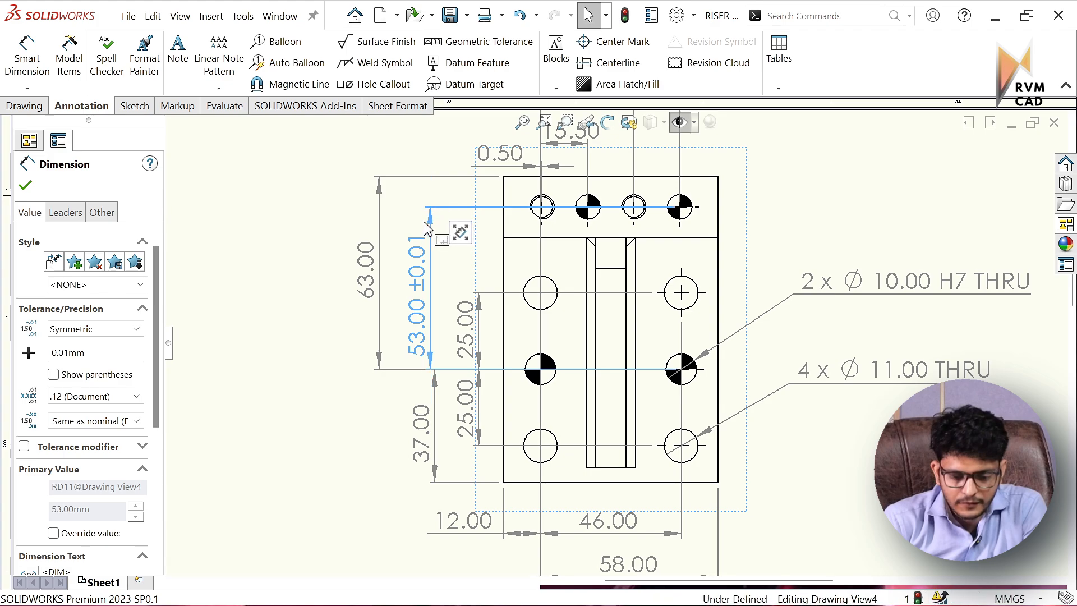
drag(416, 284, 420, 288)
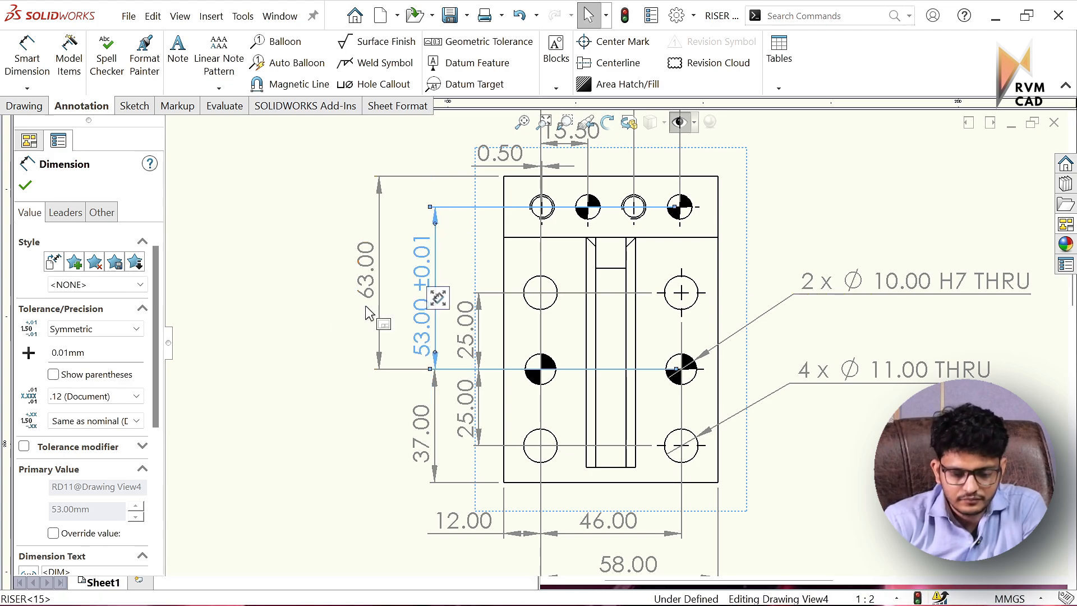
click(322, 331)
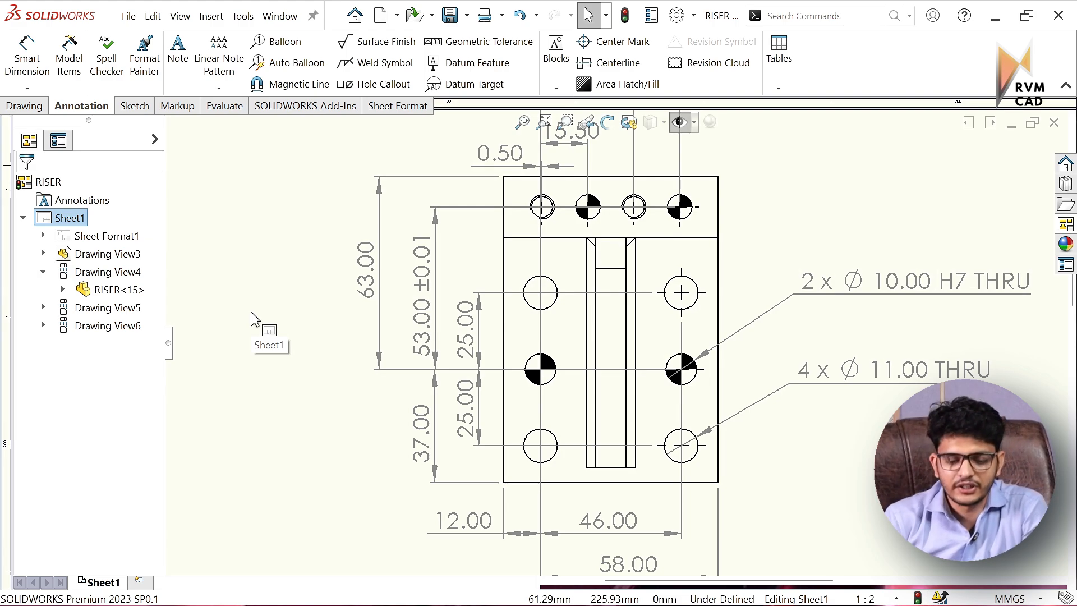
- Copy the ±0.01 tolerance format from the 53 mm dimension to the 46, 15.50 and 45.50 mm dowel position dimensions with Format Painter
scroll(241, 314, up, 1)
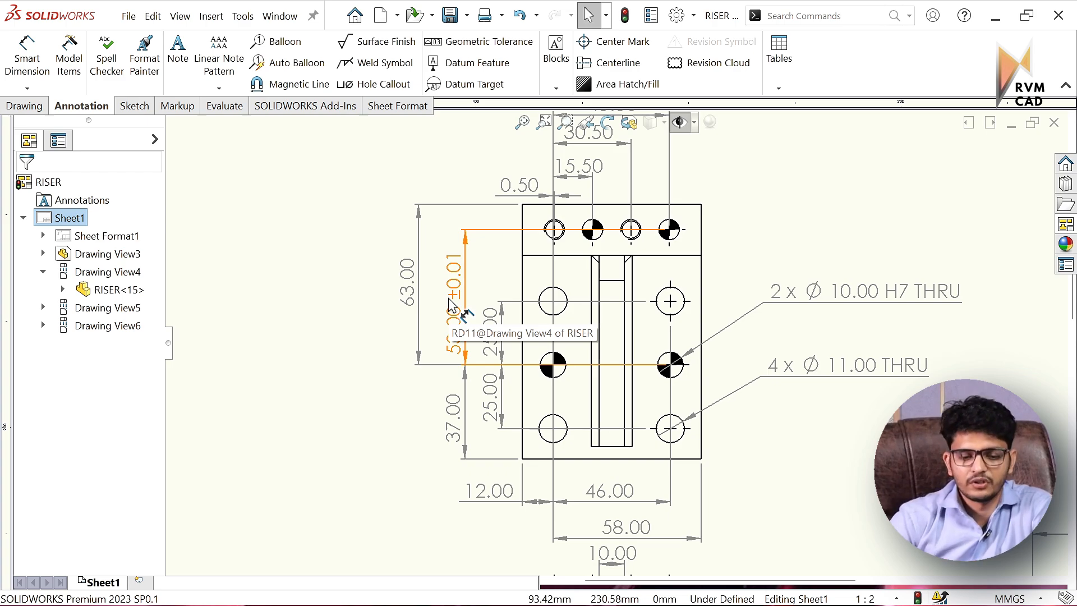
click(136, 67)
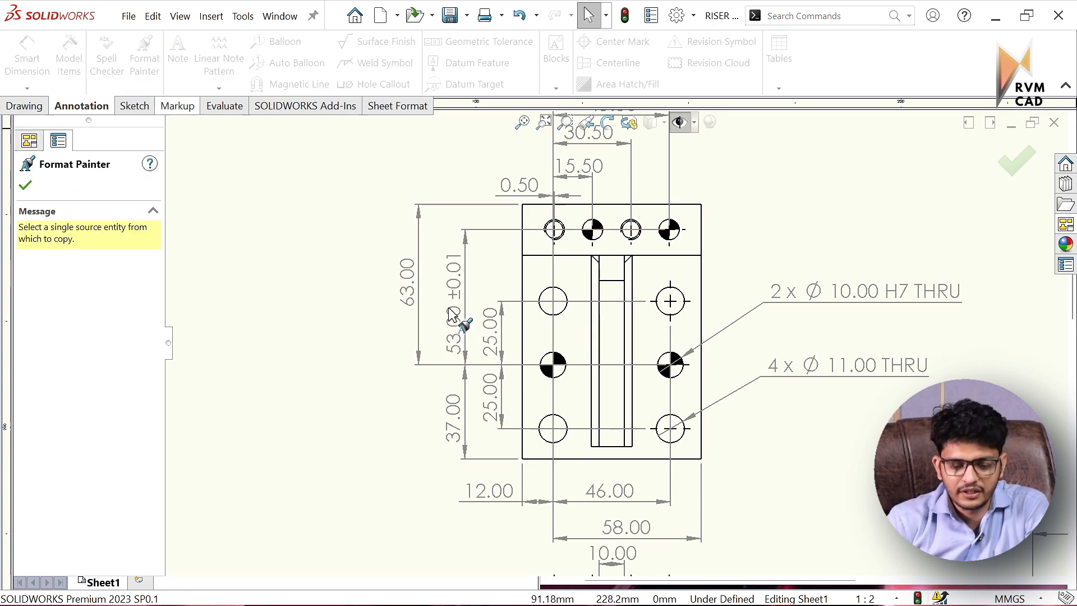
click(459, 306)
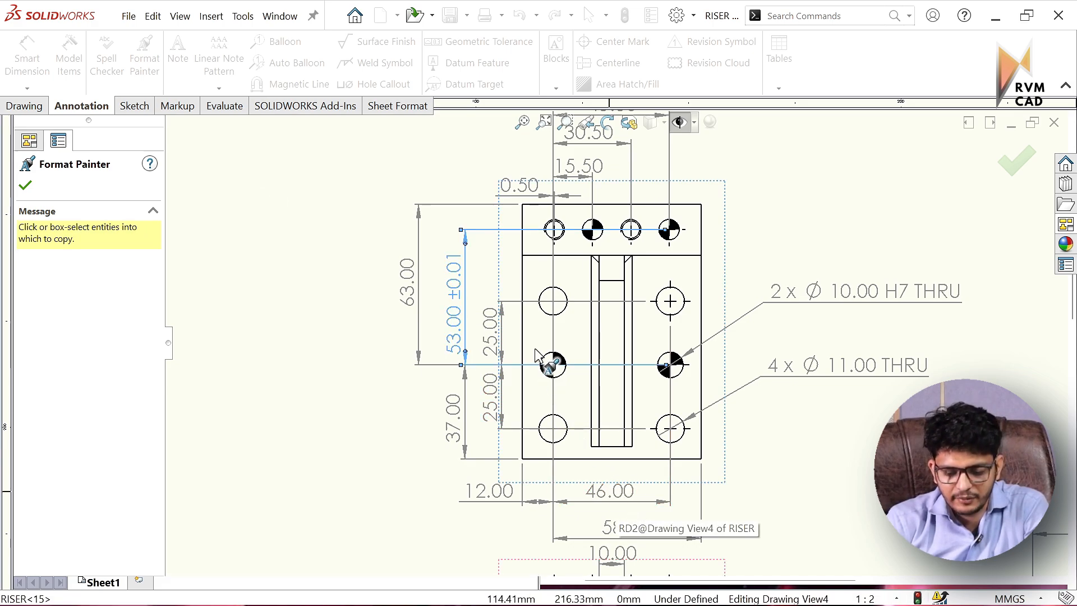
click(612, 494)
scroll(606, 348, up, 3)
scroll(592, 193, down, 2)
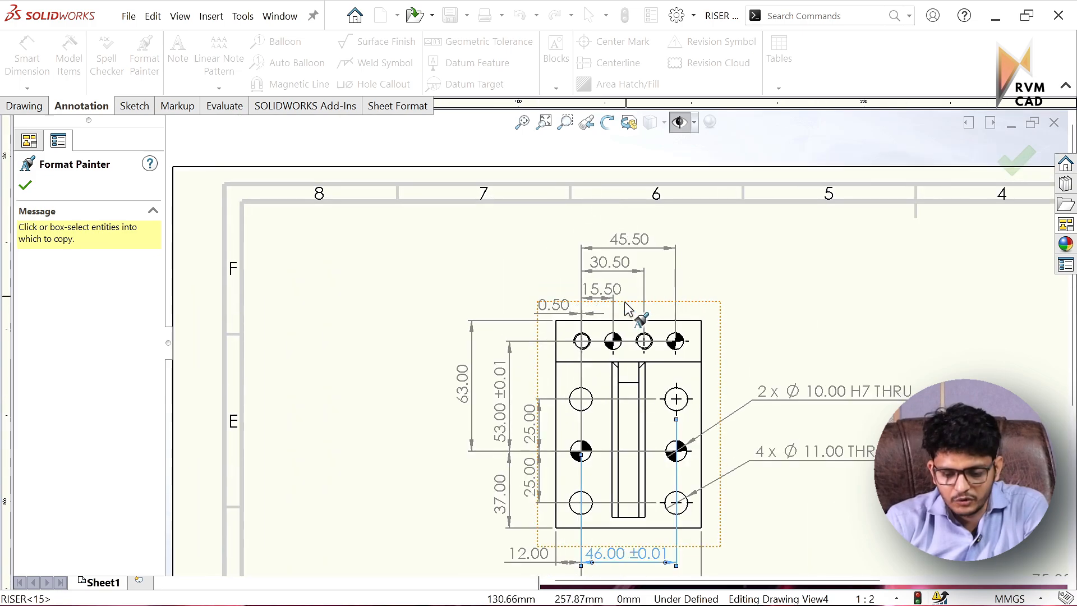
click(594, 241)
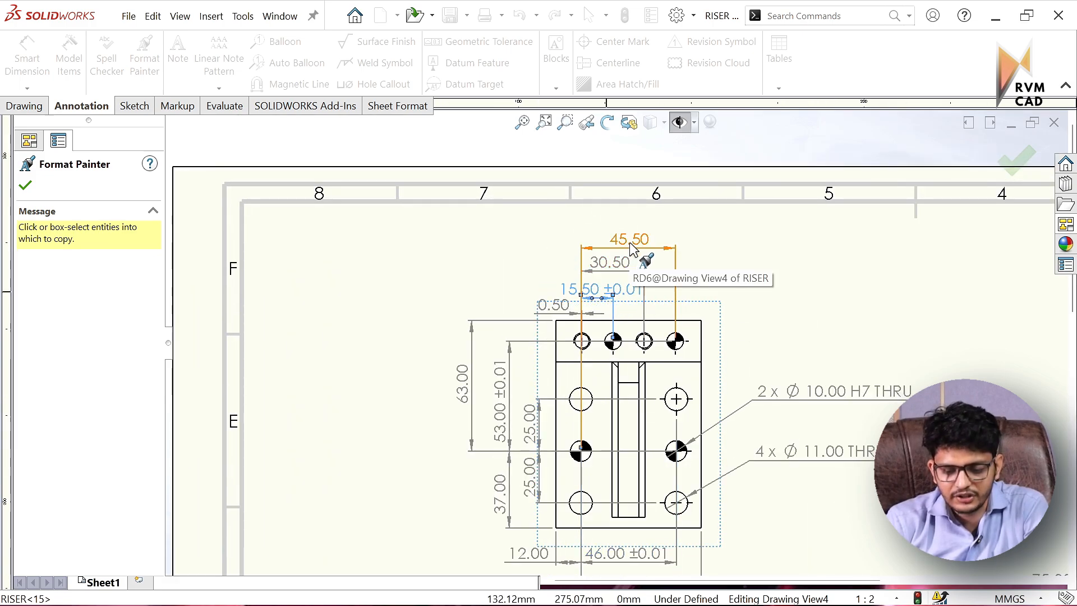
click(629, 247)
scroll(606, 308, down, 2)
scroll(619, 307, down, 1)
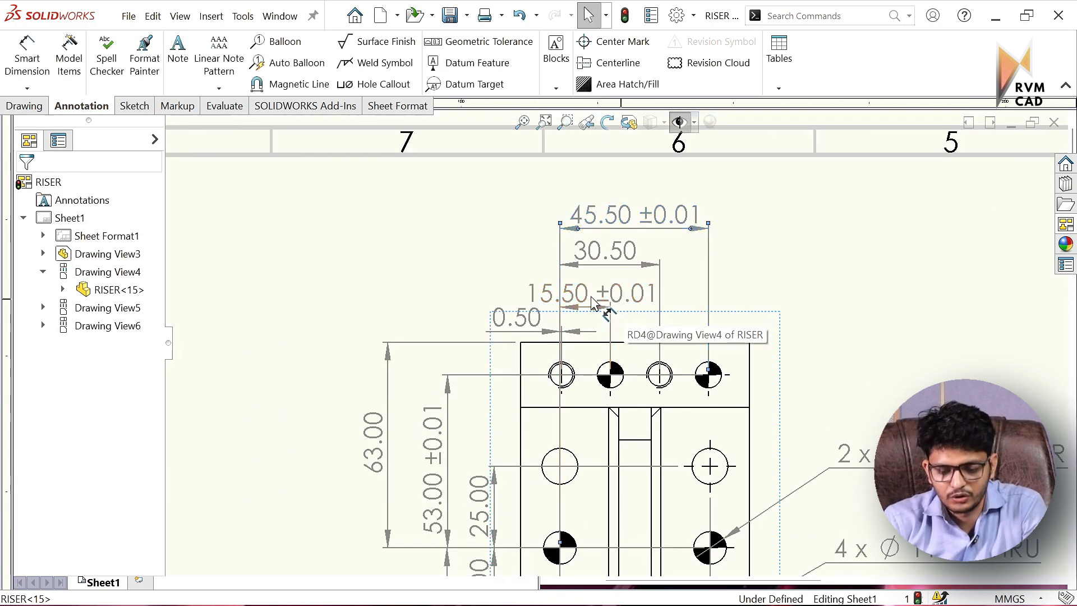
key(Escape)
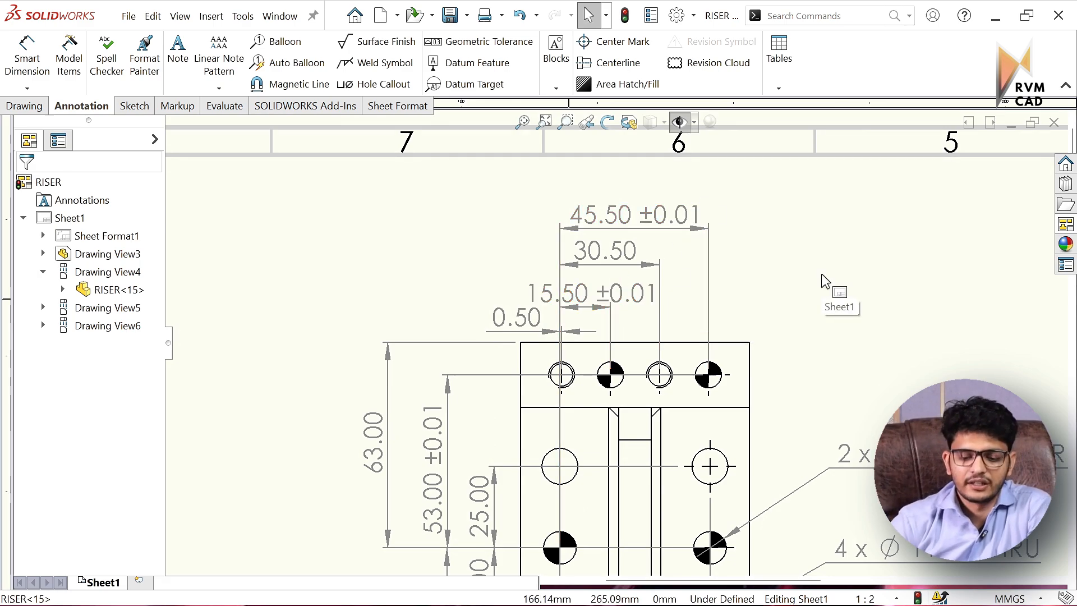
- Examine the tolerance types available for the overall height dimension in the front view
scroll(825, 281, up, 5)
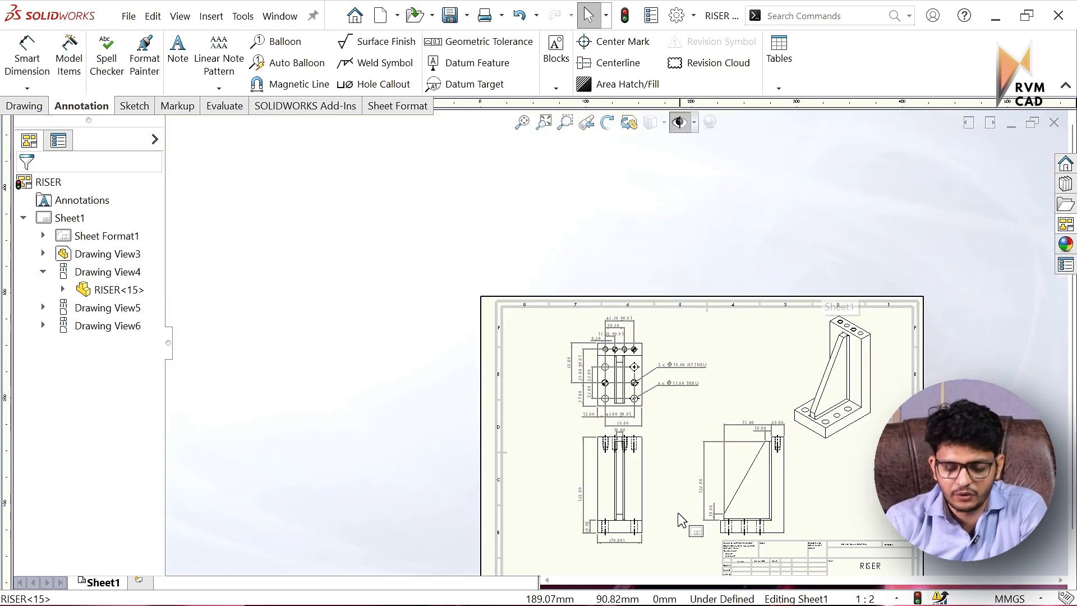
scroll(655, 519, down, 1)
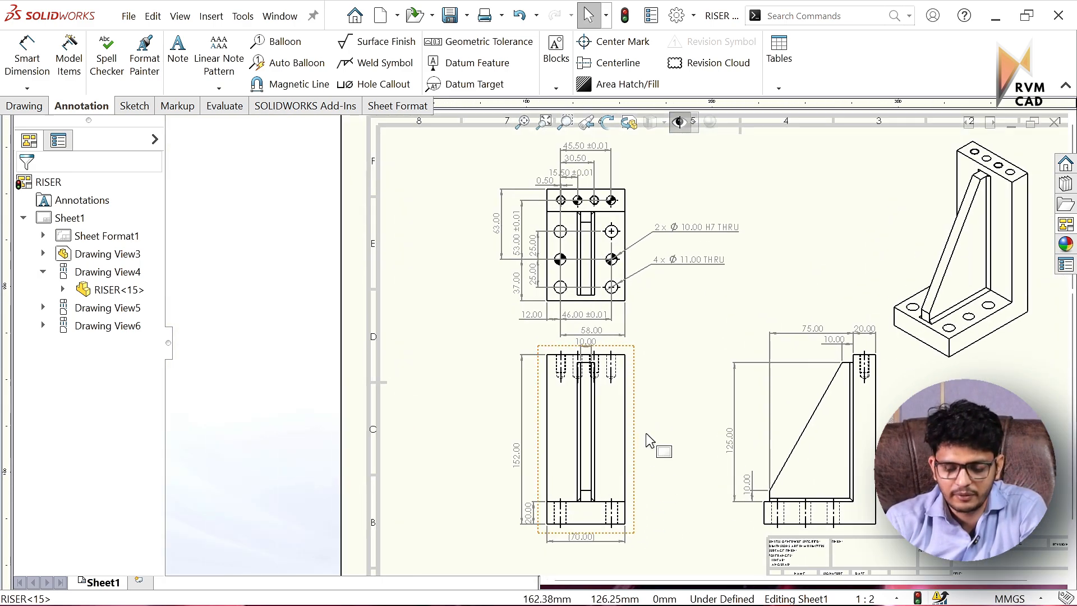
click(517, 456)
click(85, 329)
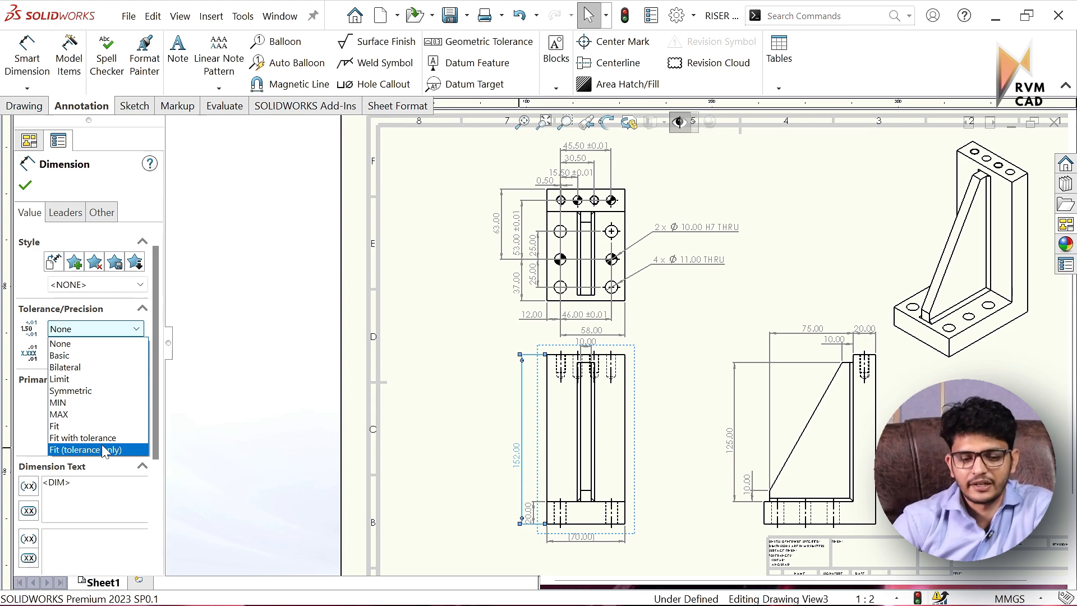
click(221, 307)
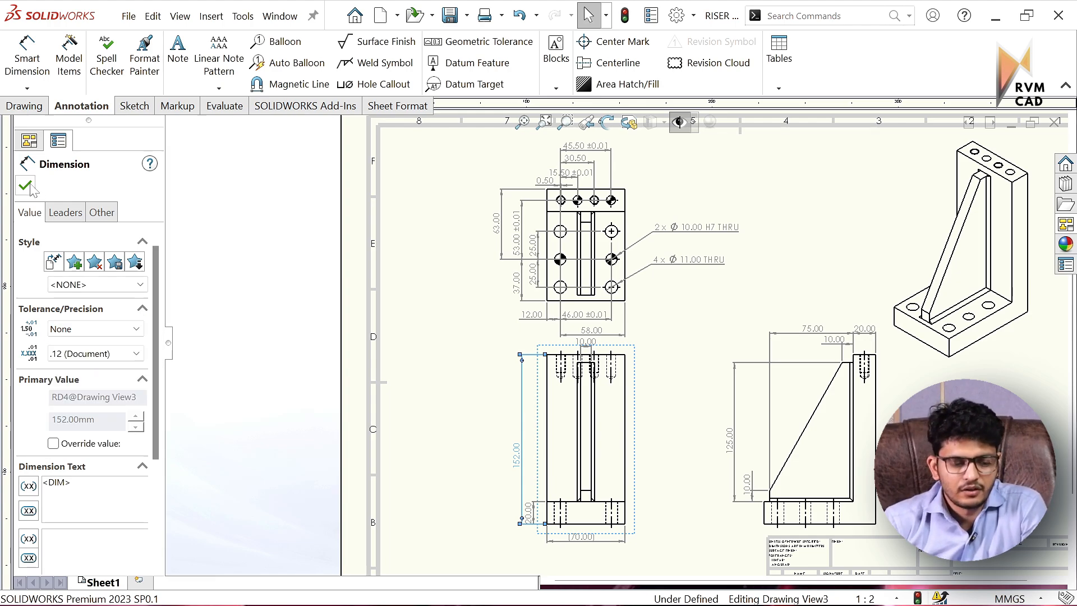
click(256, 284)
- Delete the base plate's thickness dimension from the front view
scroll(262, 339, up, 5)
scroll(676, 388, down, 6)
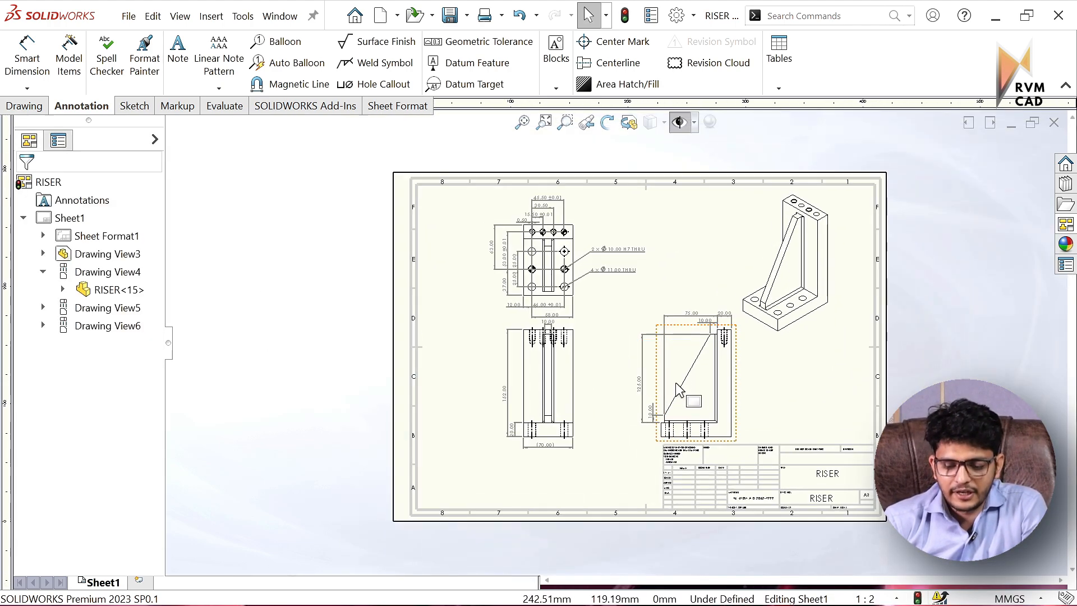
scroll(684, 377, up, 1)
scroll(710, 337, down, 2)
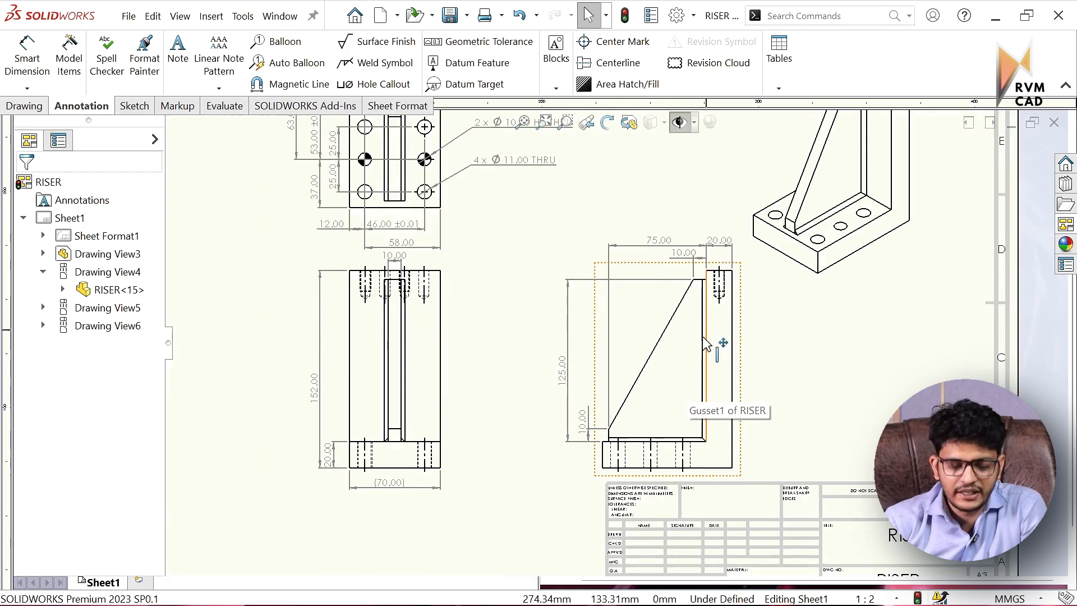
scroll(570, 437, down, 1)
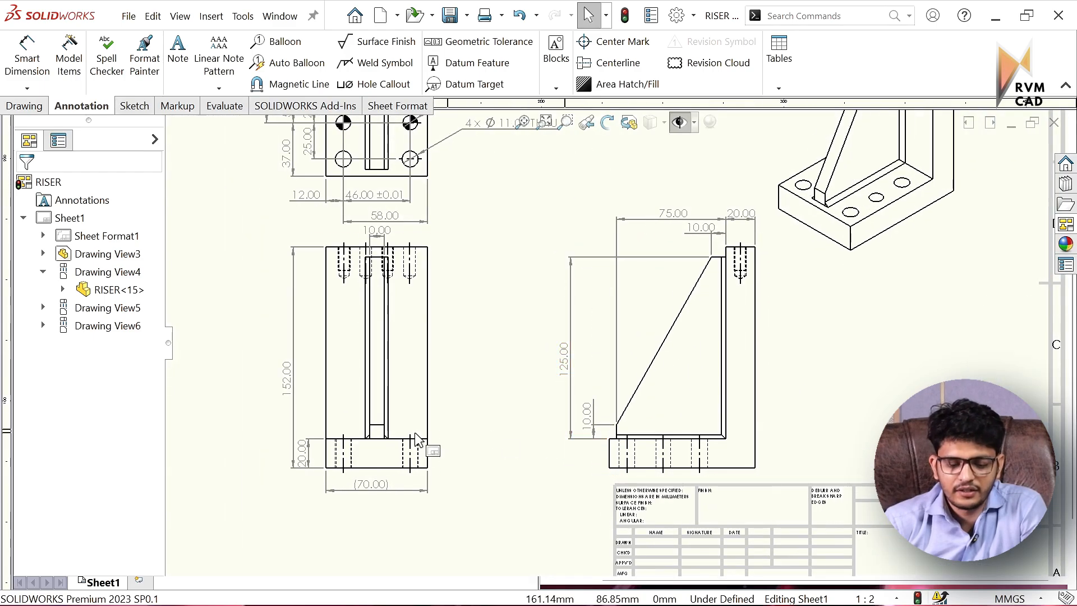
click(303, 453)
key(Delete)
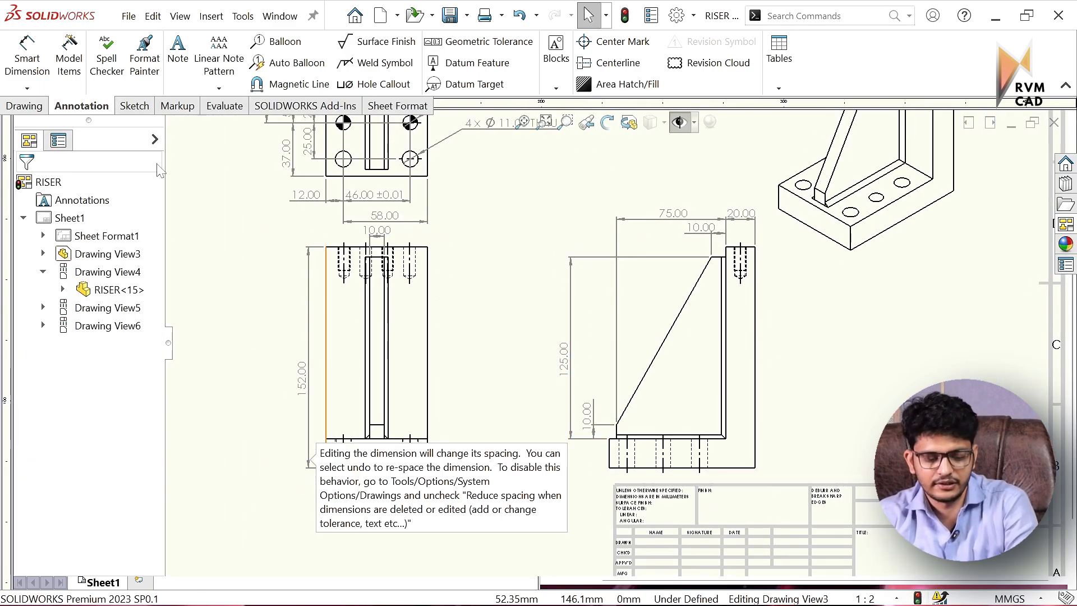
- Dimension the base plate's 20 mm thickness in the side view, placing it in line below the 10 mm dimension
click(26, 59)
scroll(596, 448, down, 3)
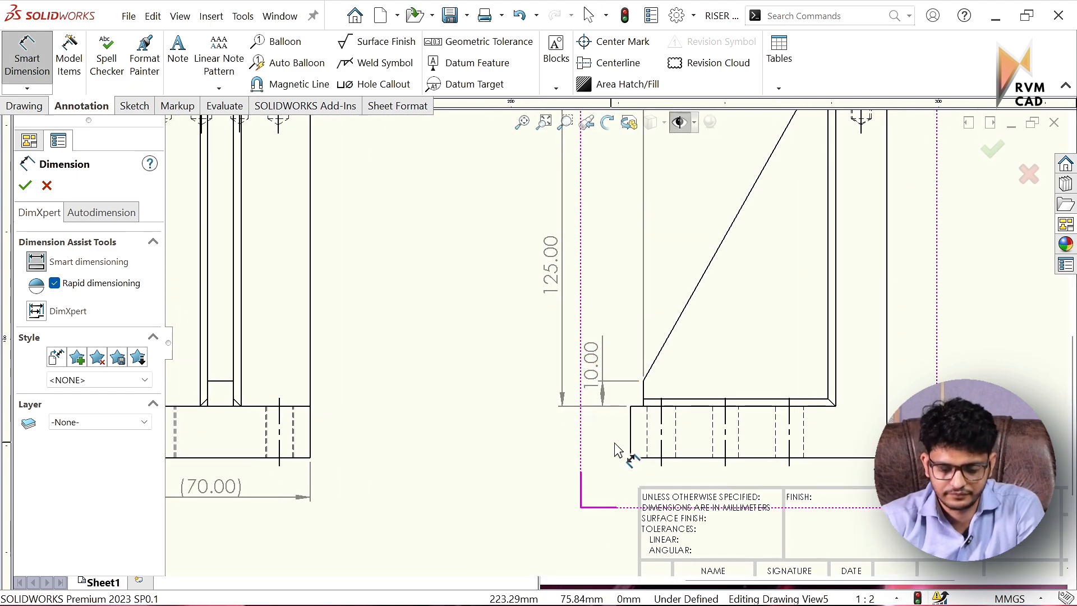
click(610, 456)
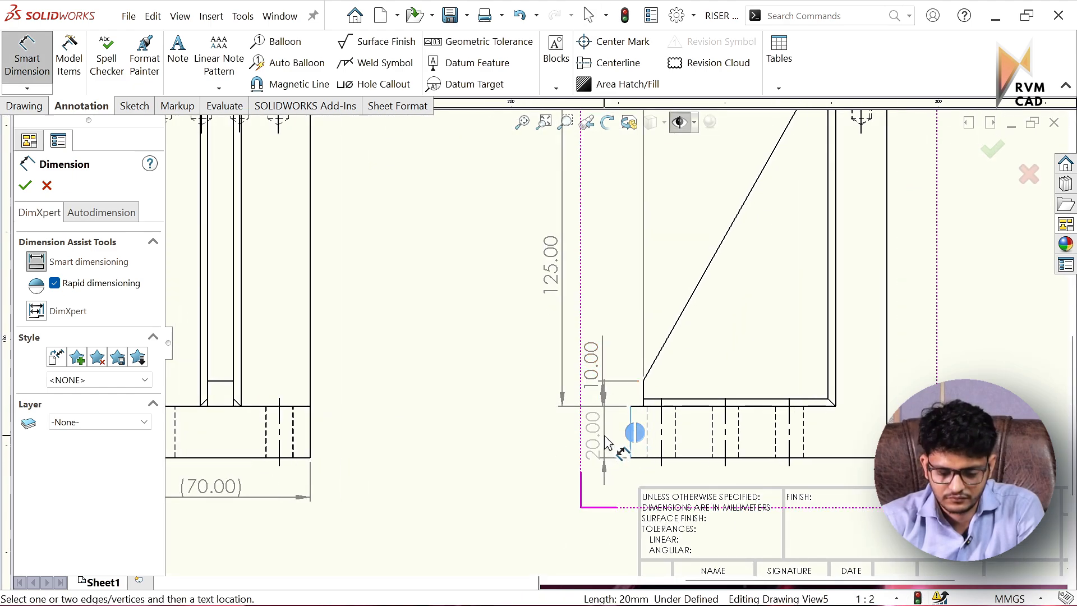
click(602, 453)
key(Escape)
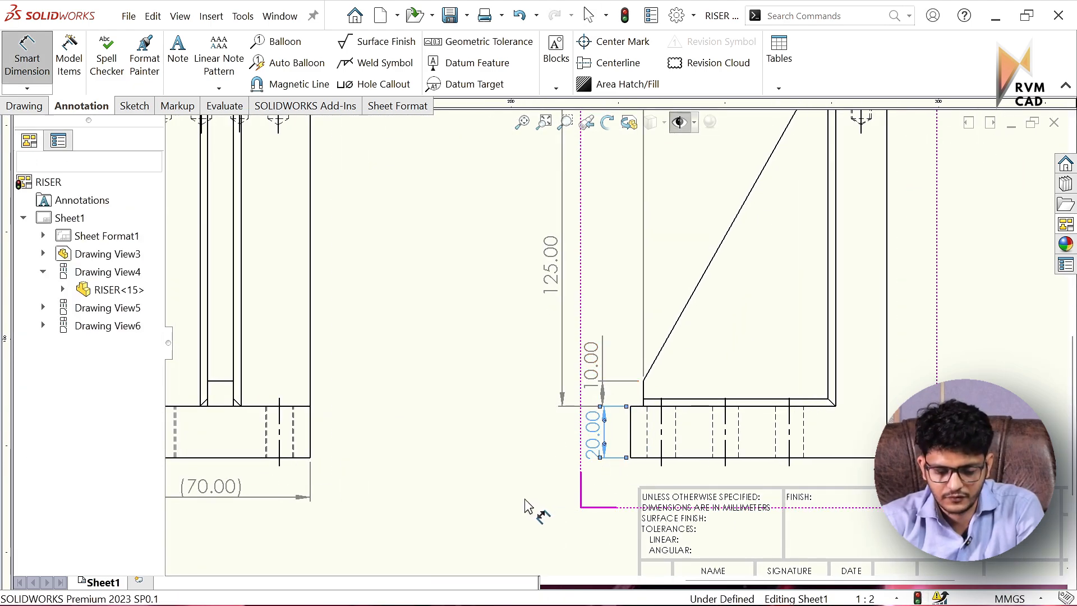
scroll(547, 508, up, 6)
scroll(560, 372, down, 5)
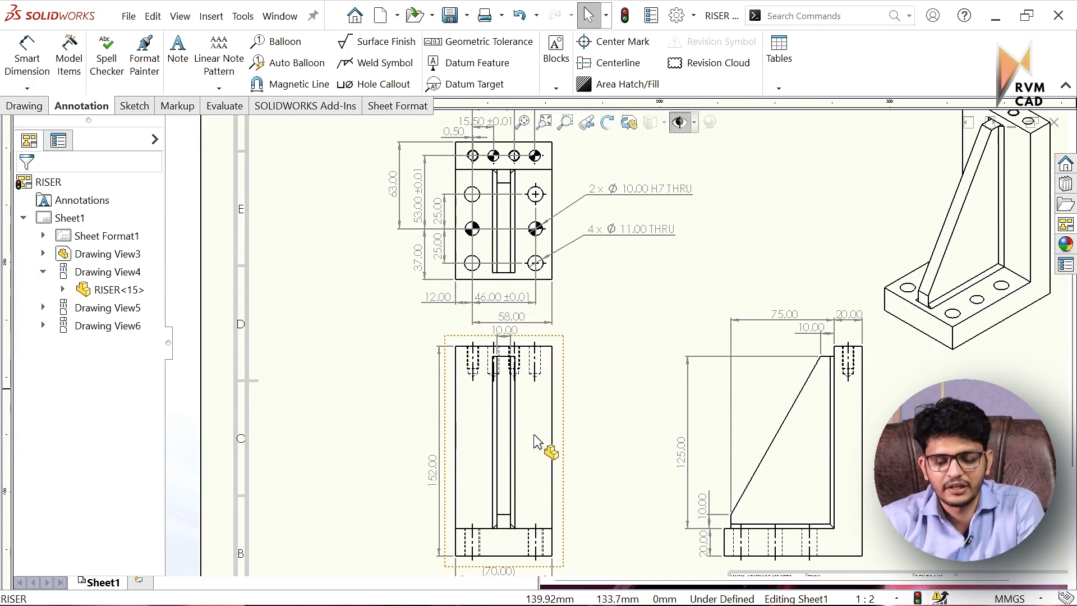
- Start an ISO weld symbol for the front view and assign a fillet weld above its reference line
scroll(392, 143, up, 5)
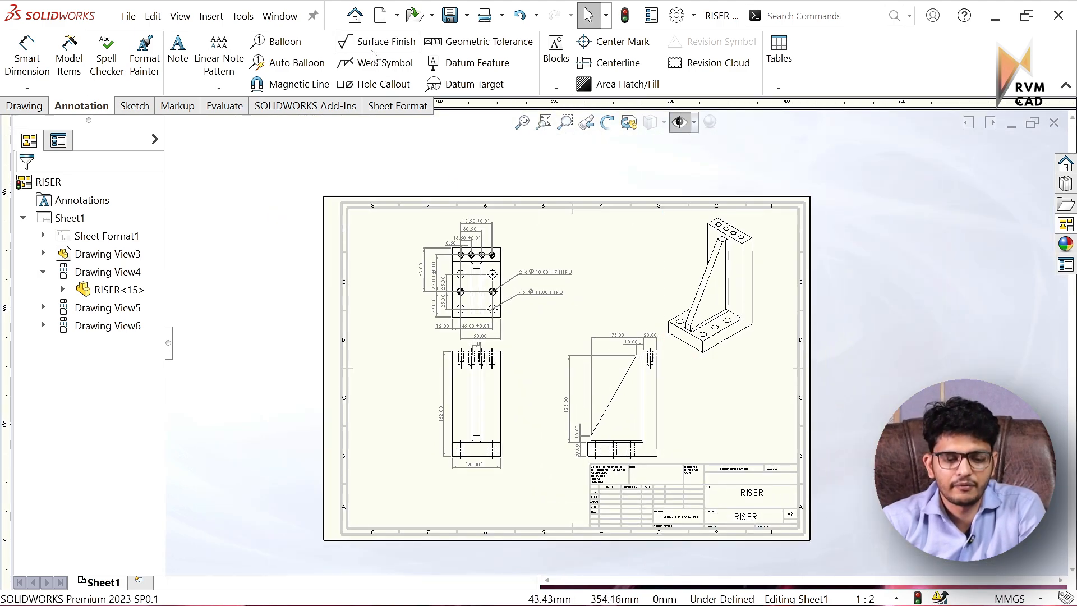
click(376, 62)
scroll(578, 371, up, 5)
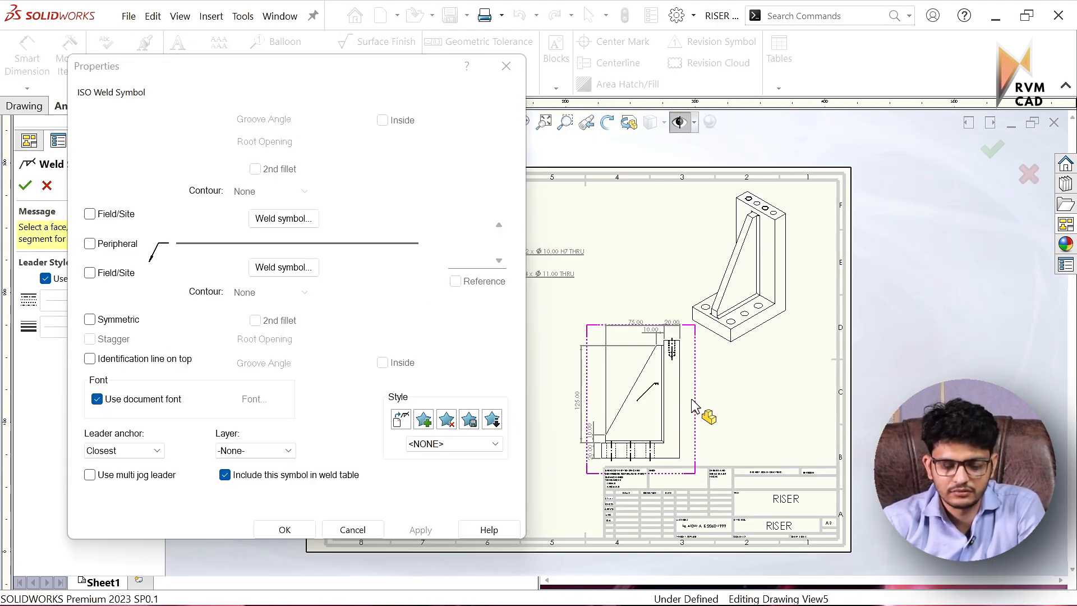
scroll(577, 372, down, 8)
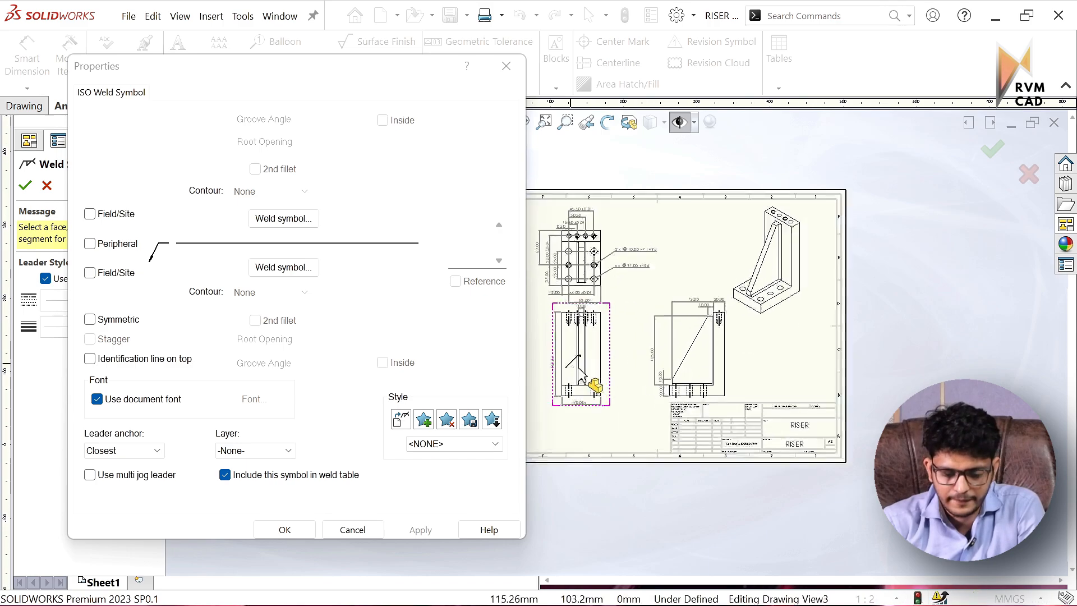
scroll(599, 353, down, 3)
click(555, 344)
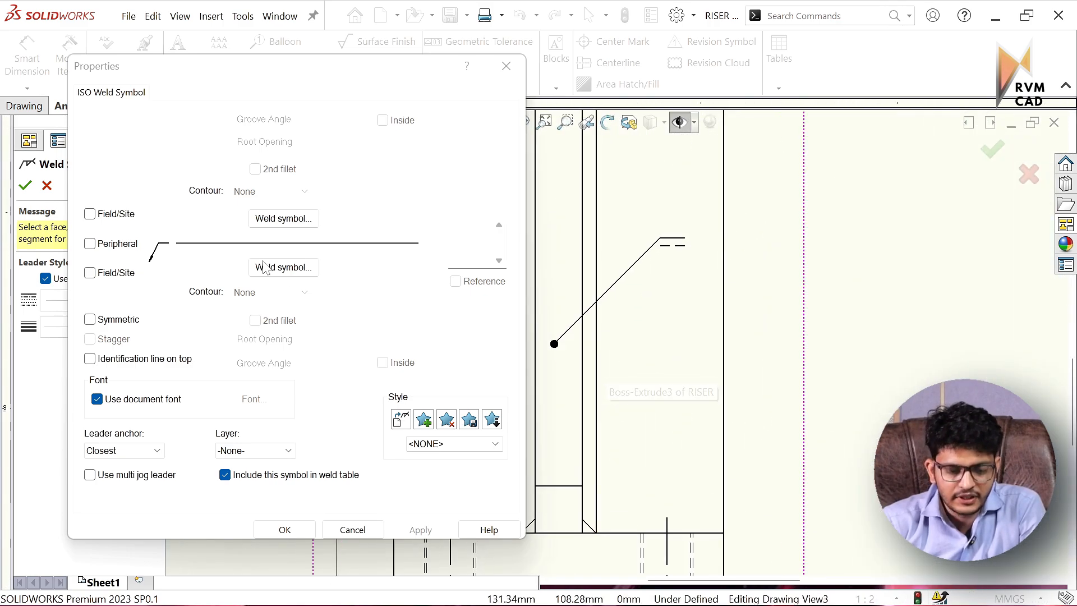
click(276, 220)
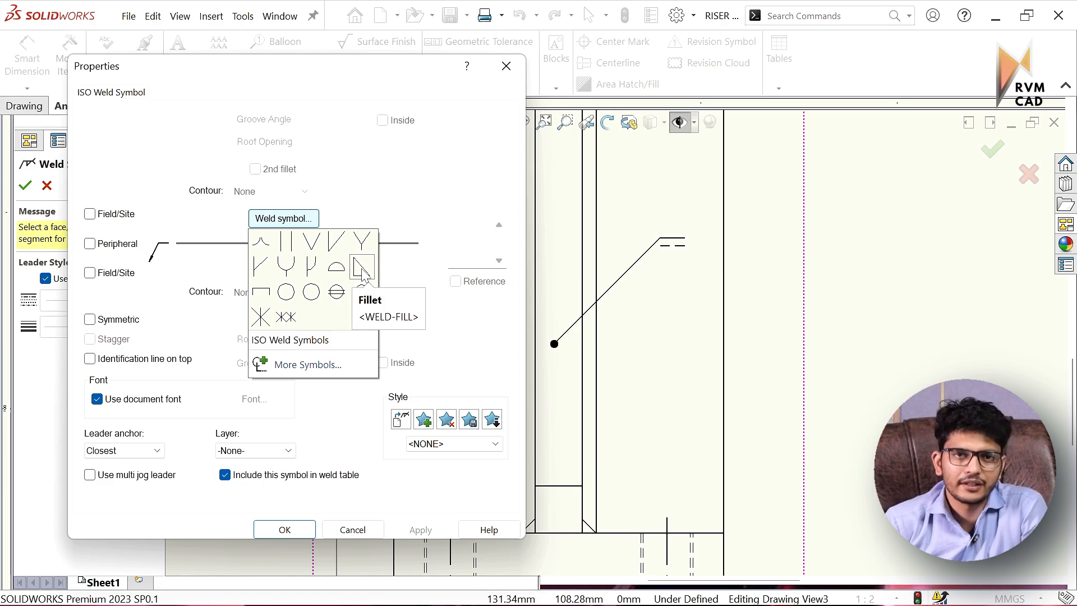
click(362, 271)
scroll(609, 368, up, 5)
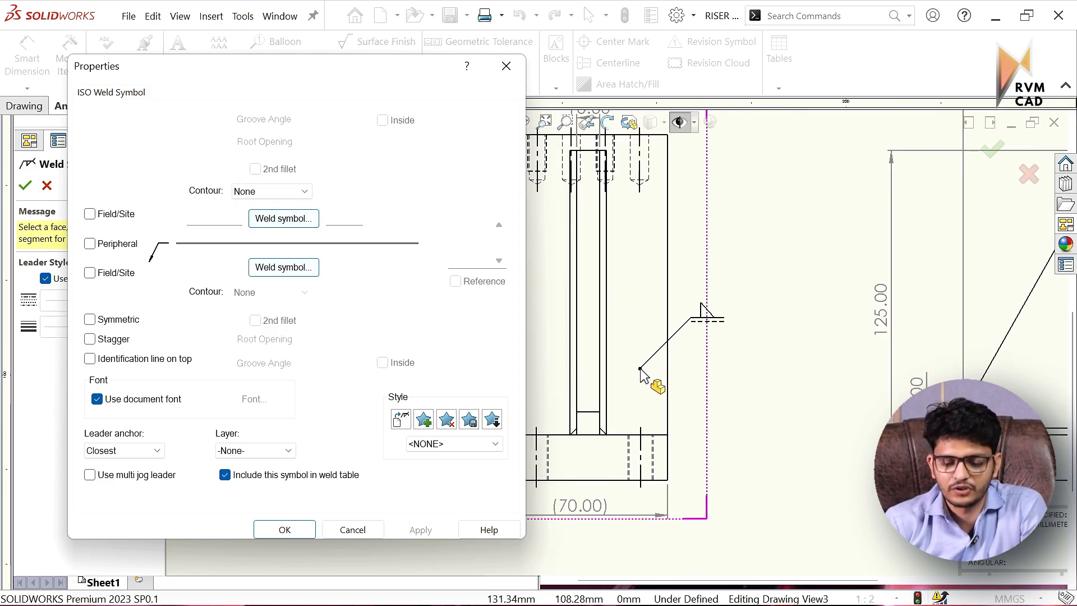
scroll(651, 364, up, 2)
scroll(631, 342, down, 8)
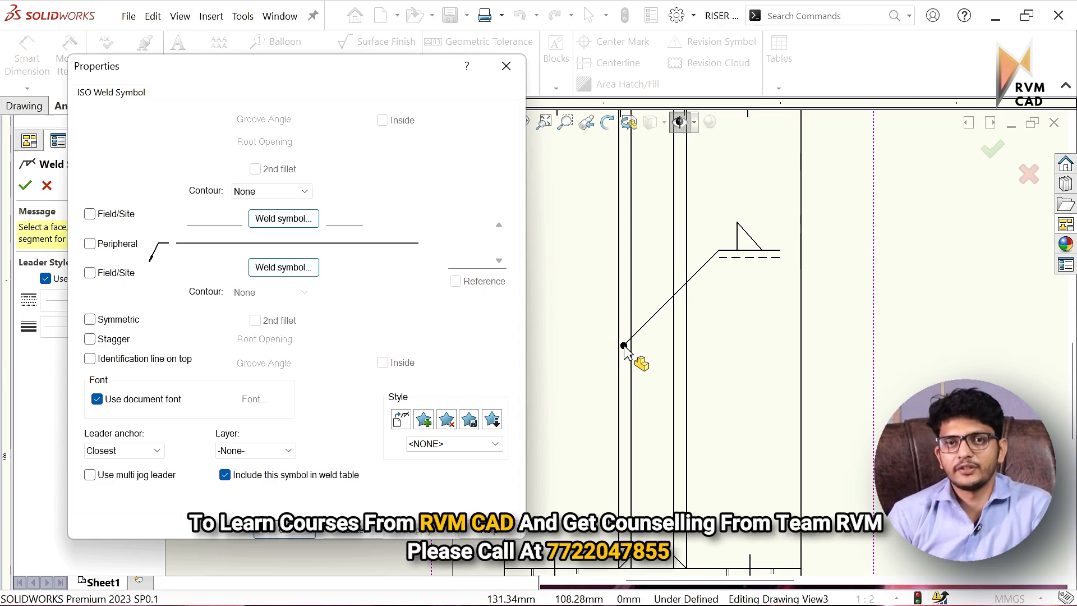
- Add a fillet weld below the reference line and attach the weld symbol to the rib's edge in the front view, outside the outline
click(279, 270)
click(362, 315)
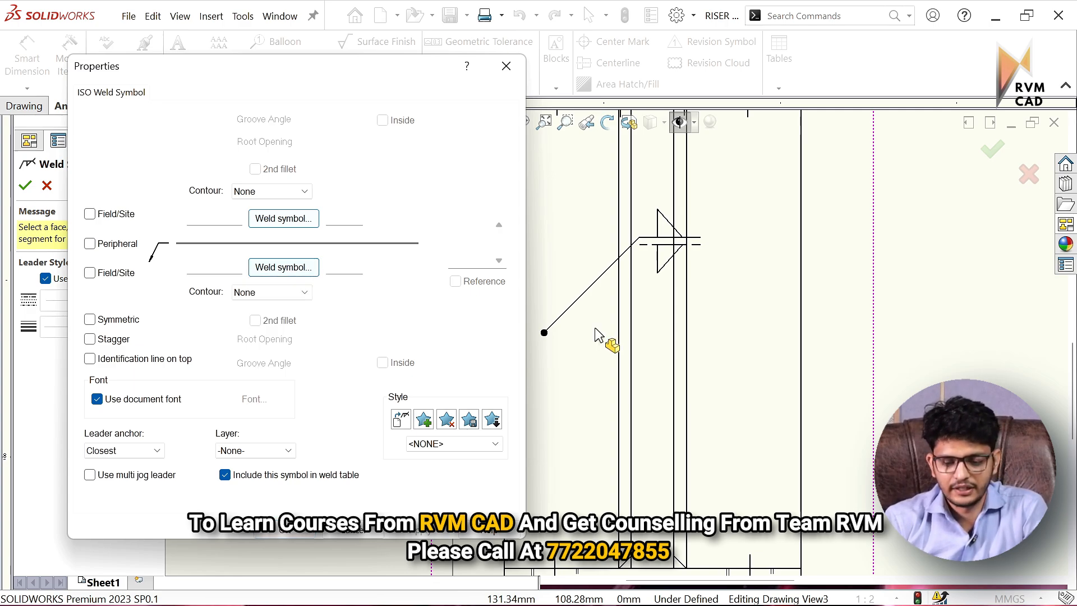
click(632, 311)
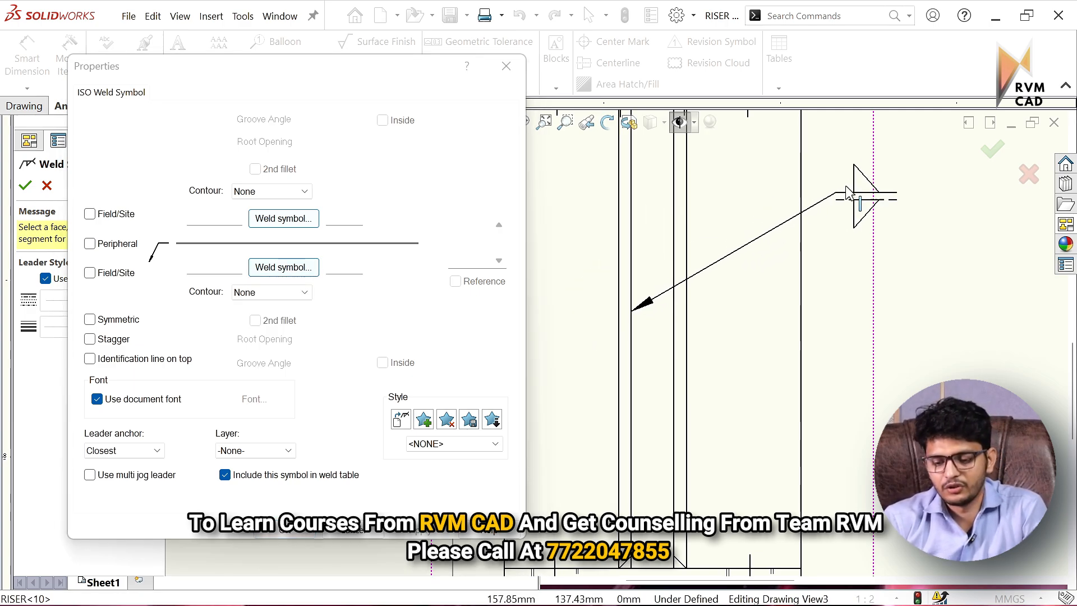
click(848, 173)
scroll(734, 270, up, 3)
scroll(717, 272, down, 2)
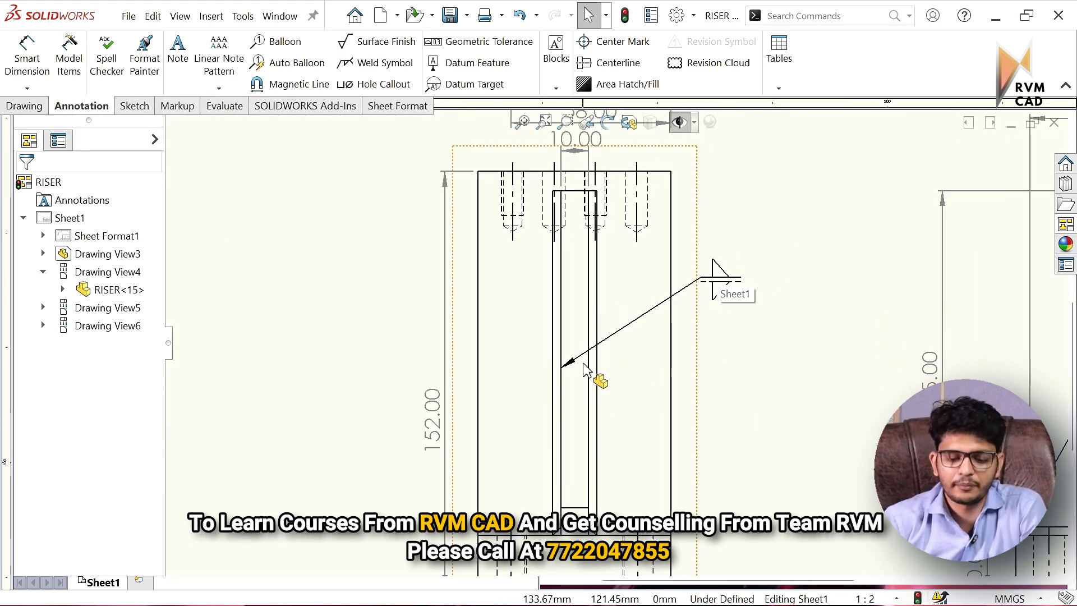
- Move the weld symbol's arrowhead across to the rib's opposite edge, nearer the symbol
click(564, 370)
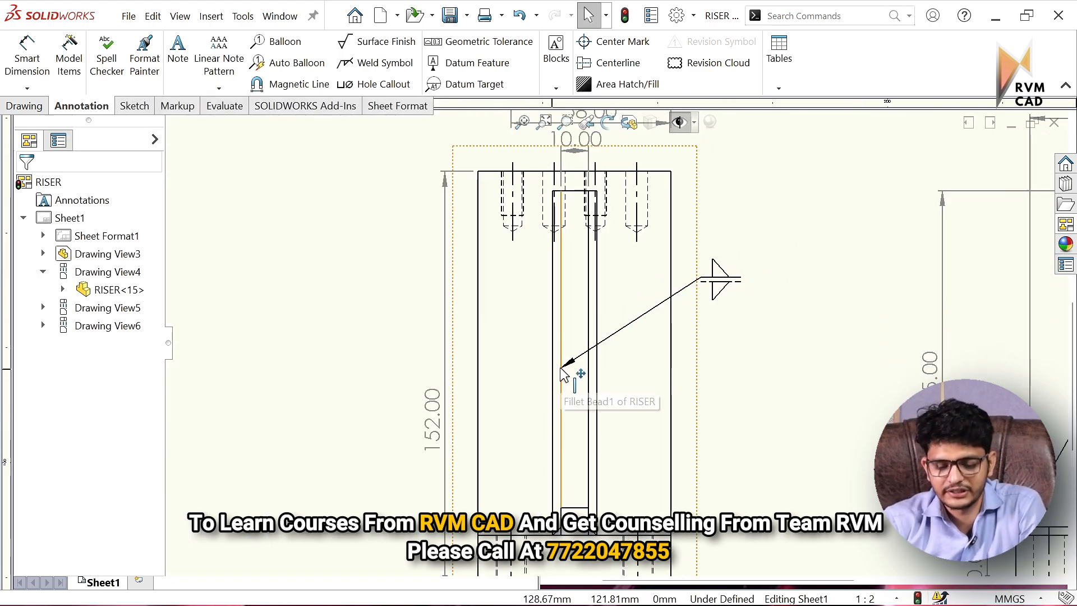
scroll(564, 374, down, 2)
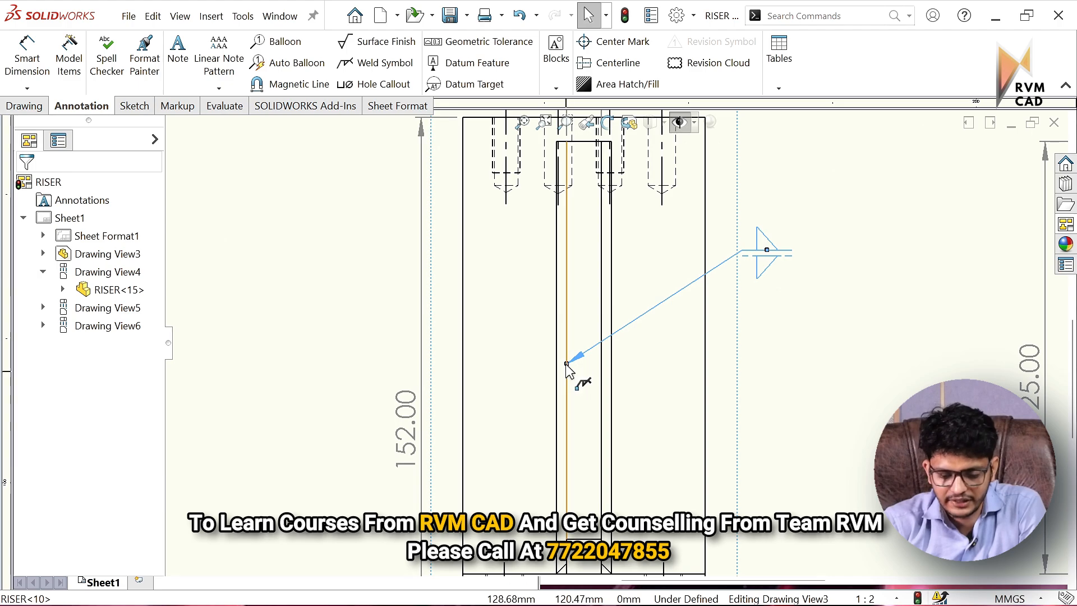
drag(566, 364, 602, 363)
click(642, 420)
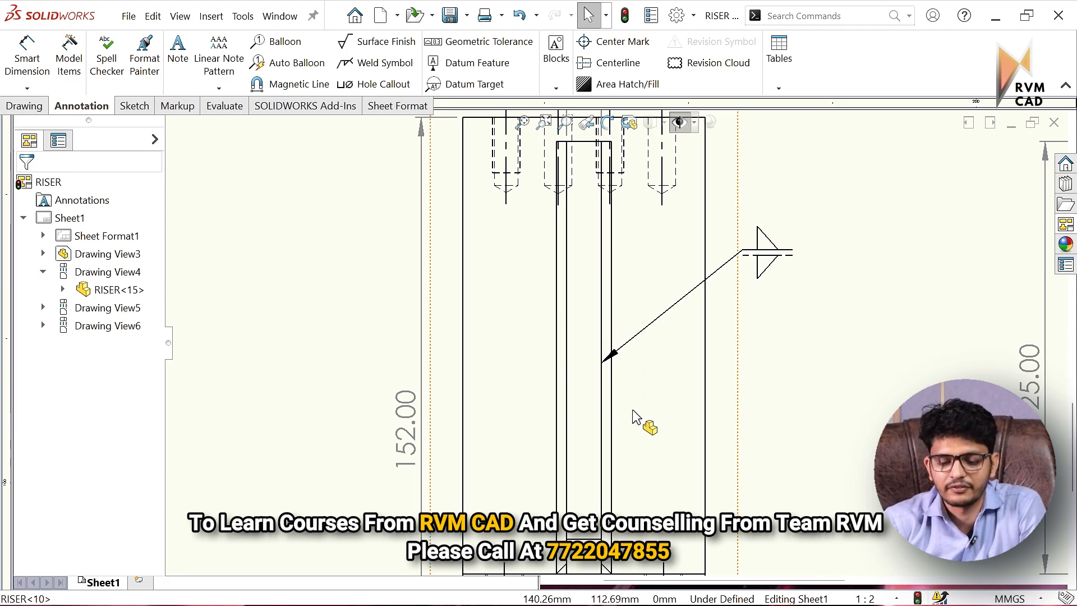
scroll(621, 377, up, 3)
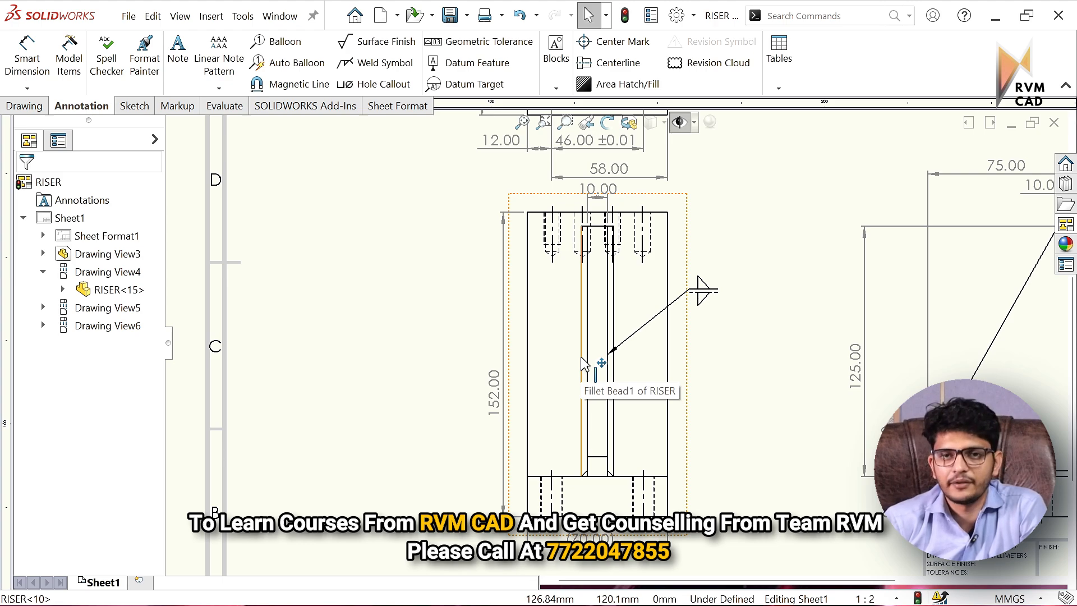
scroll(582, 365, up, 3)
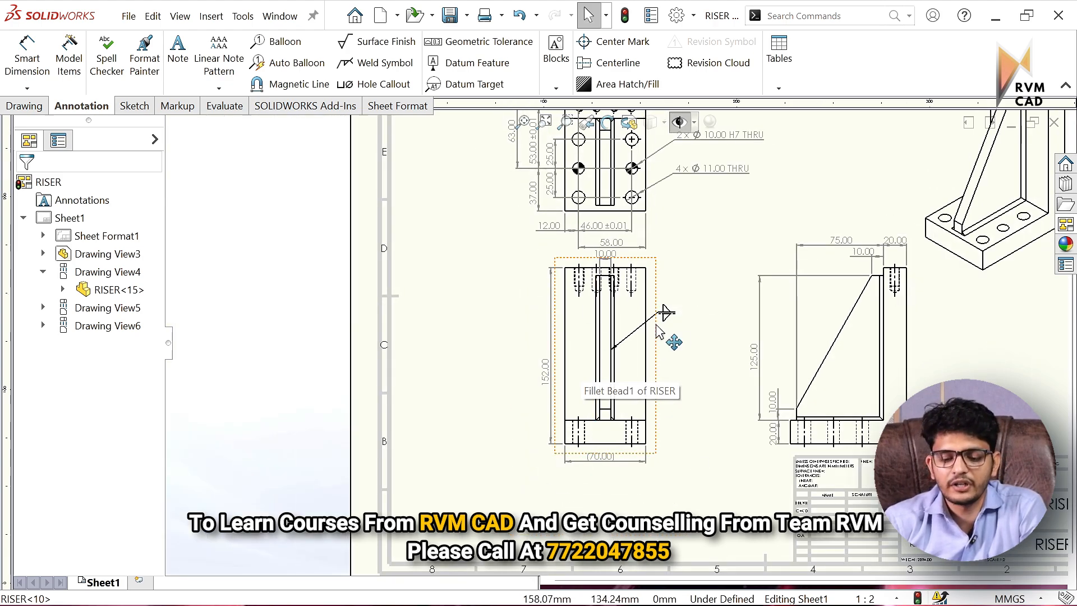
- Examine the contour, text field and peripheral options of the rib's weld symbol, keeping its settings as they are
scroll(671, 316, down, 2)
double_click(662, 309)
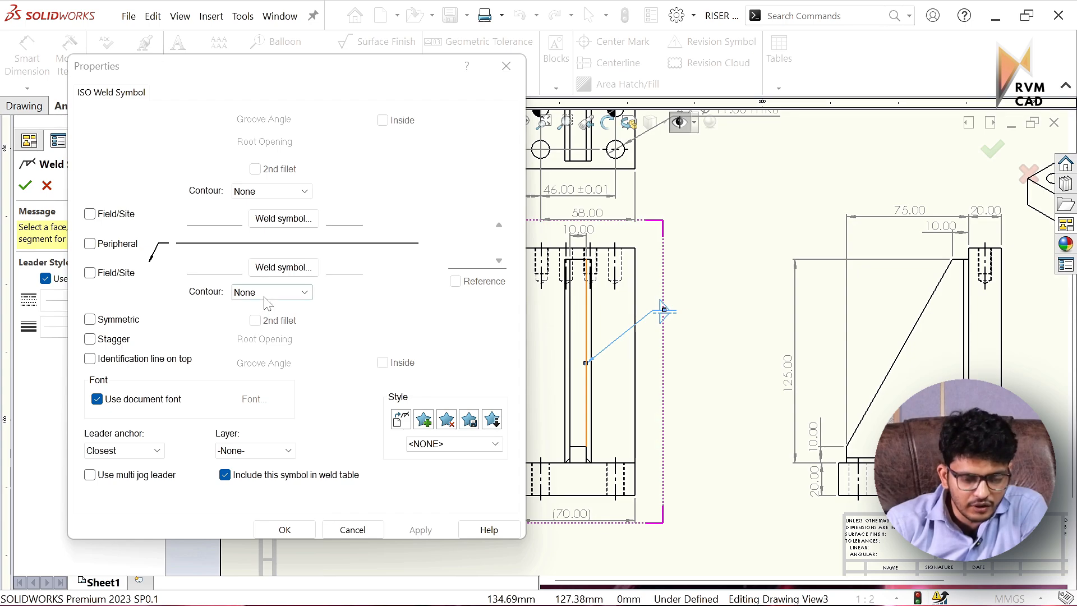
click(270, 192)
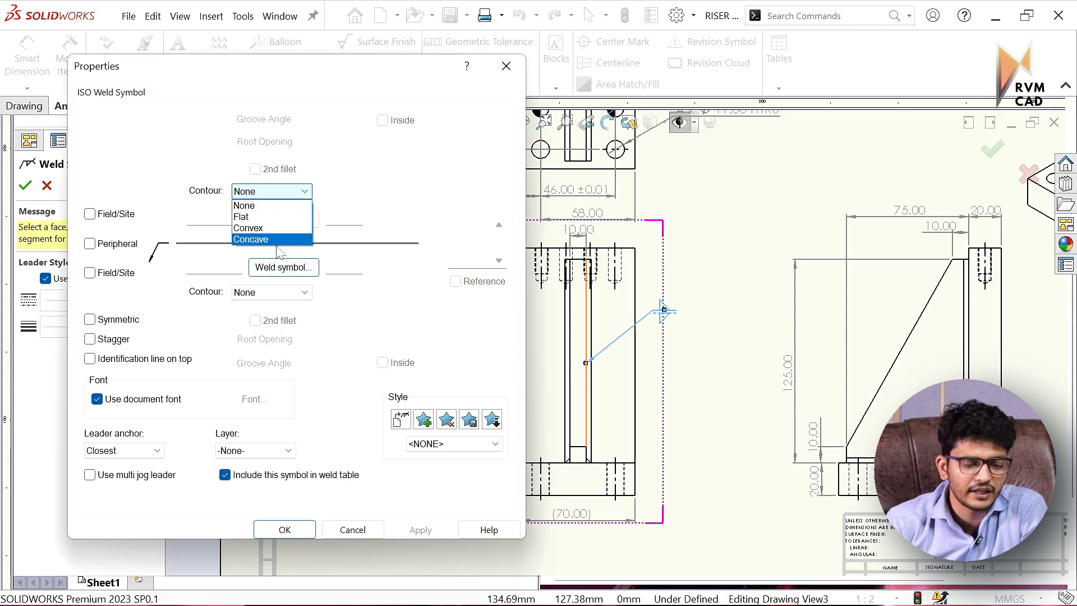
click(272, 191)
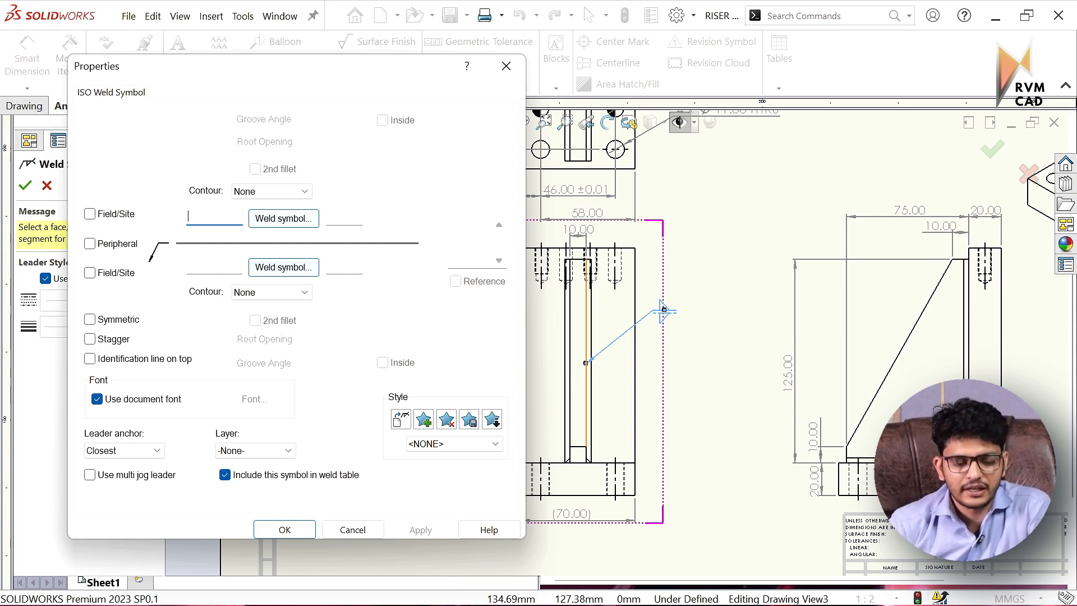
click(216, 267)
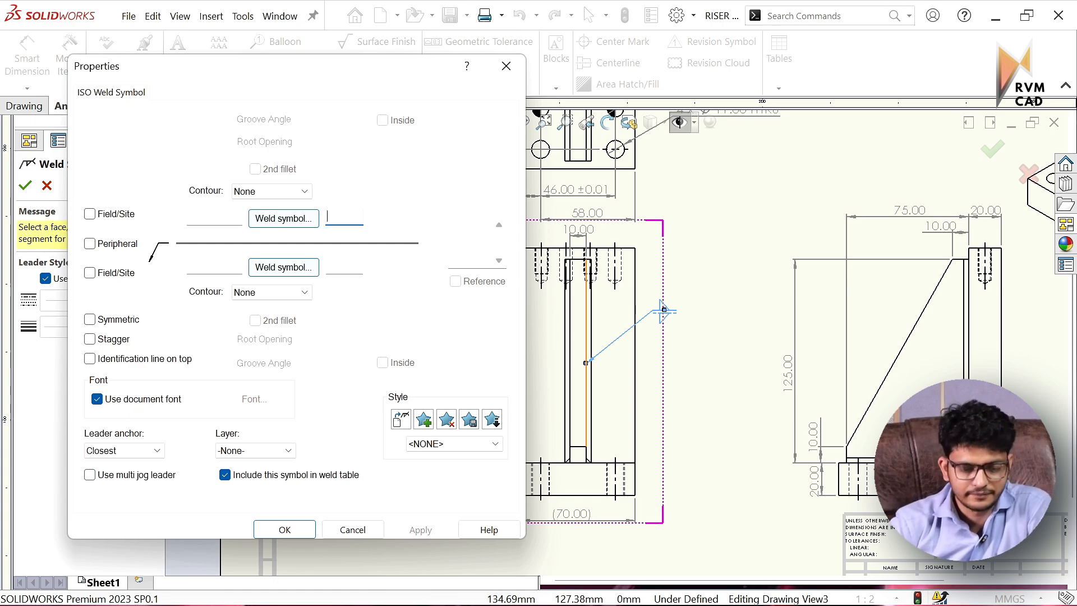
click(90, 245)
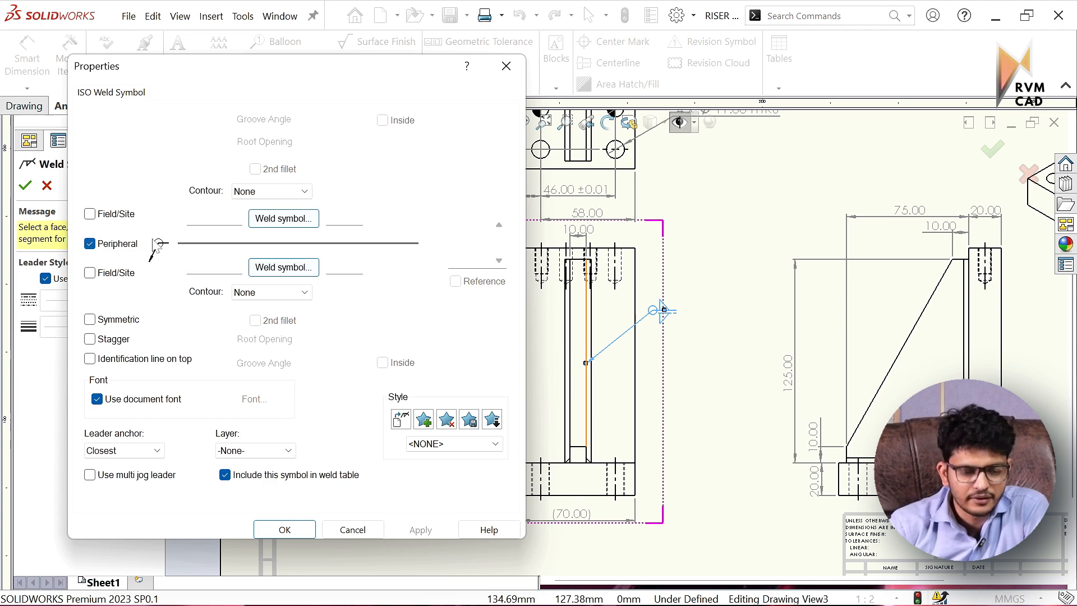
click(91, 245)
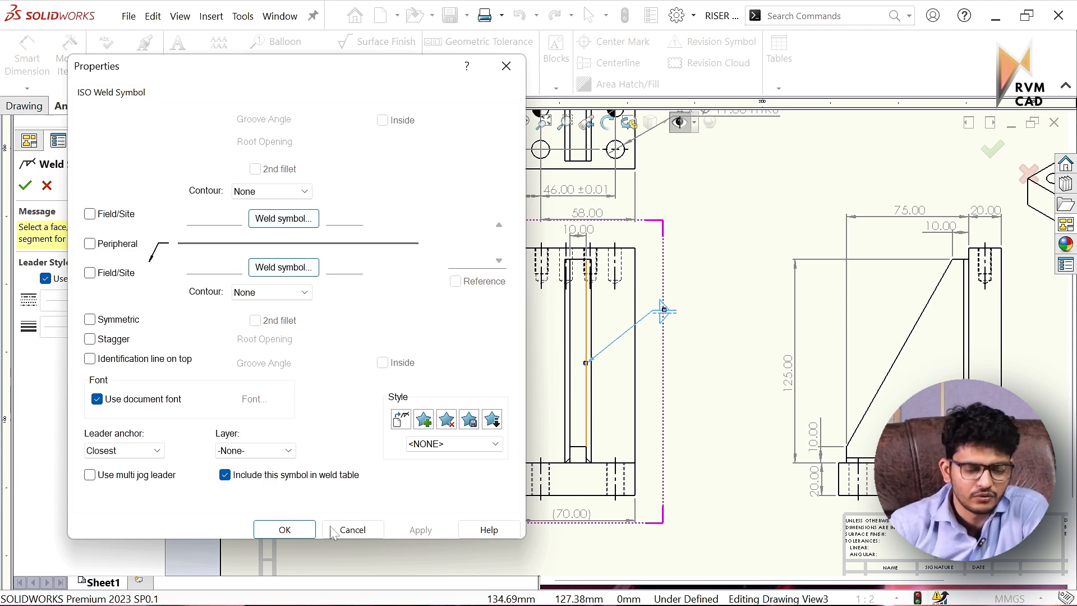
click(281, 530)
key(f)
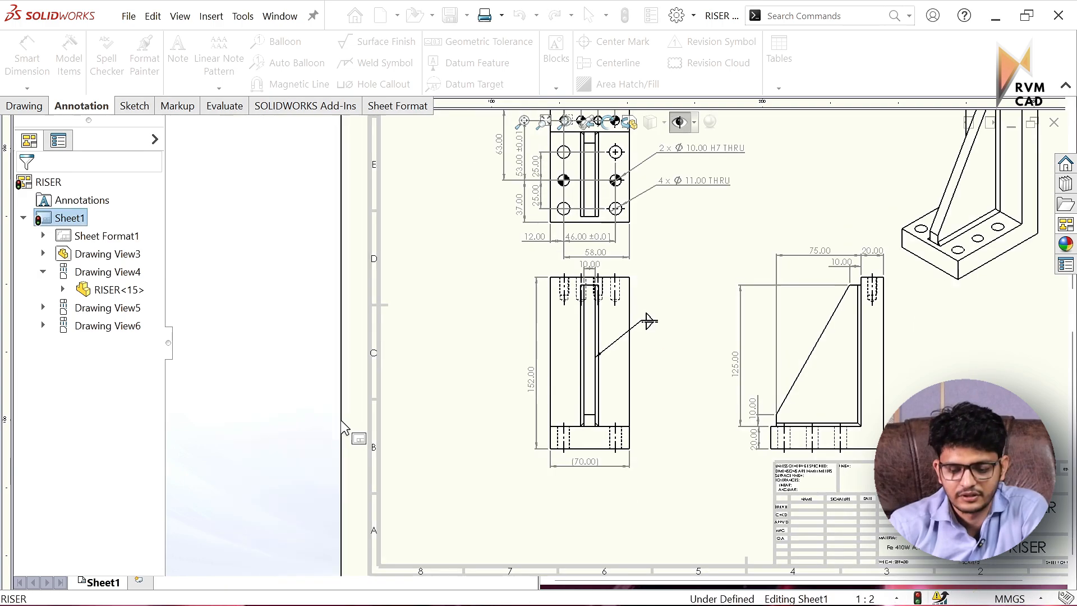
- Place a triple-triangle surface finish symbol on the base plate's bottom edge in the side view
scroll(642, 329, down, 3)
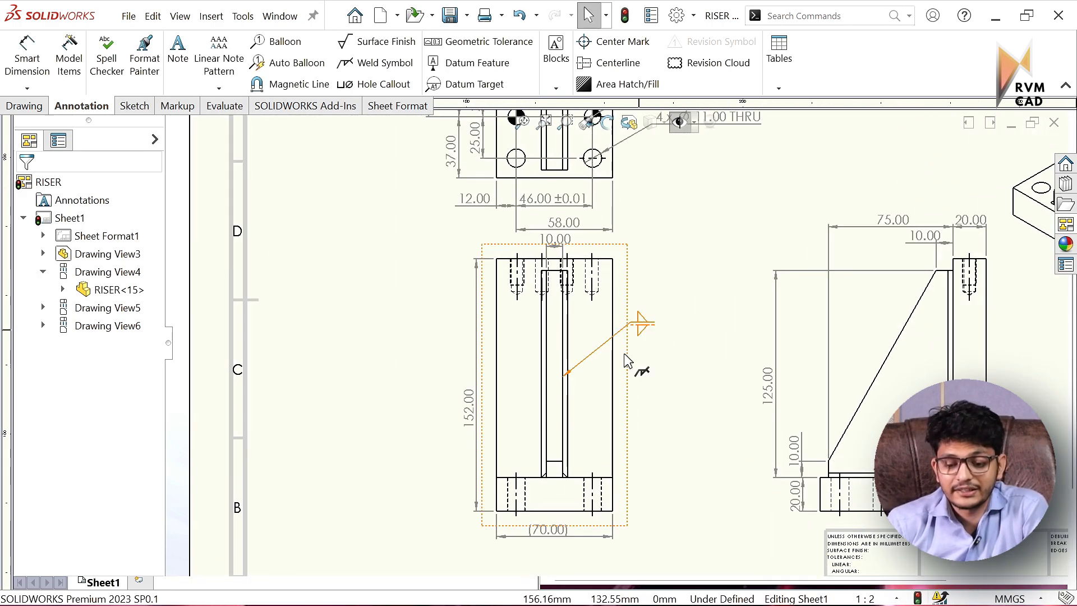
scroll(661, 424, down, 1)
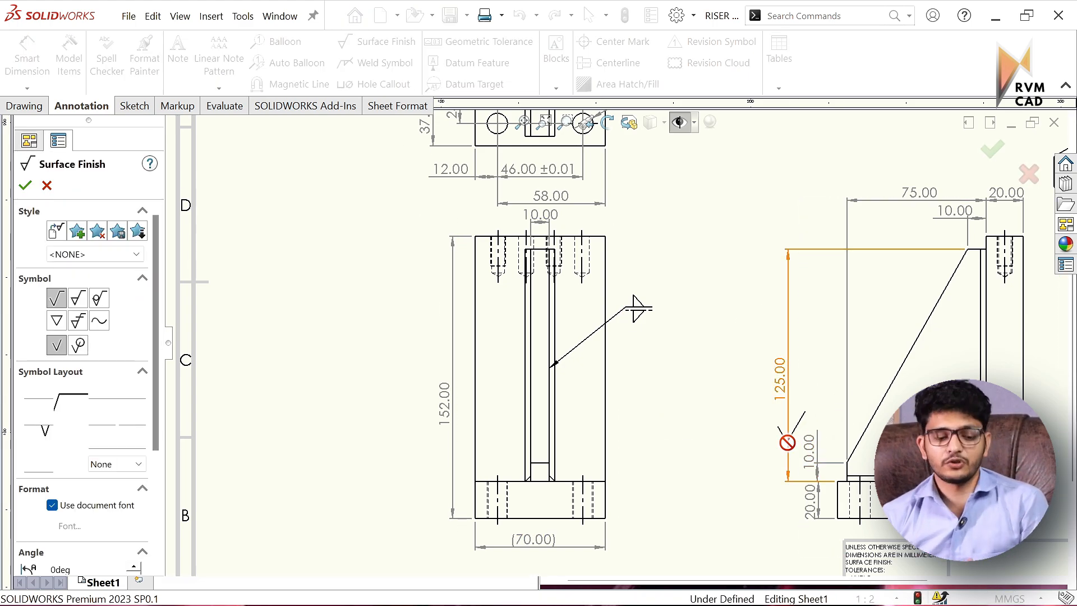
click(56, 320)
click(99, 345)
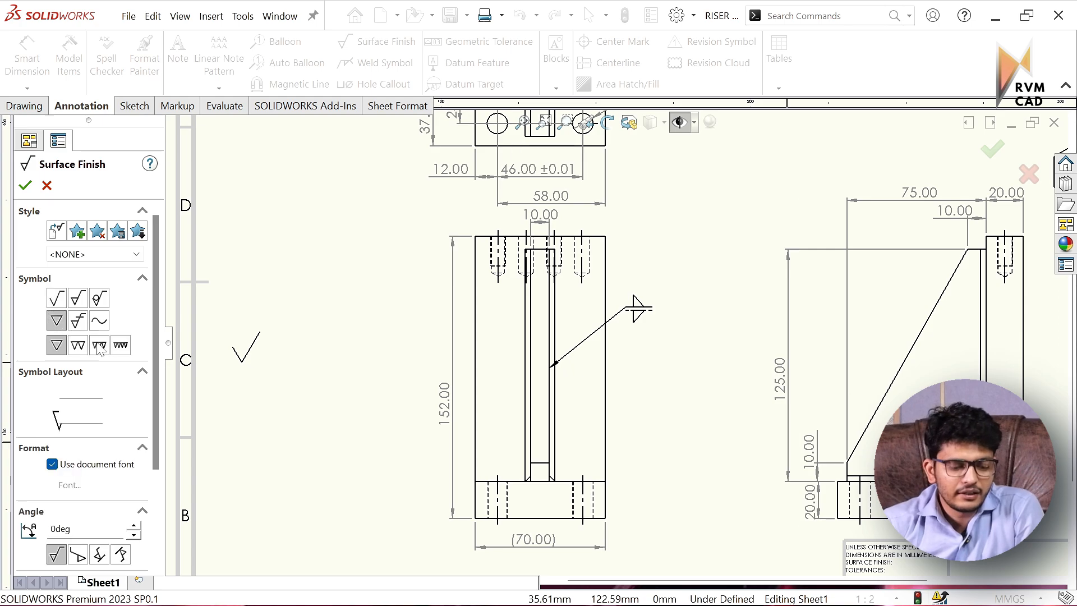
scroll(616, 518, up, 3)
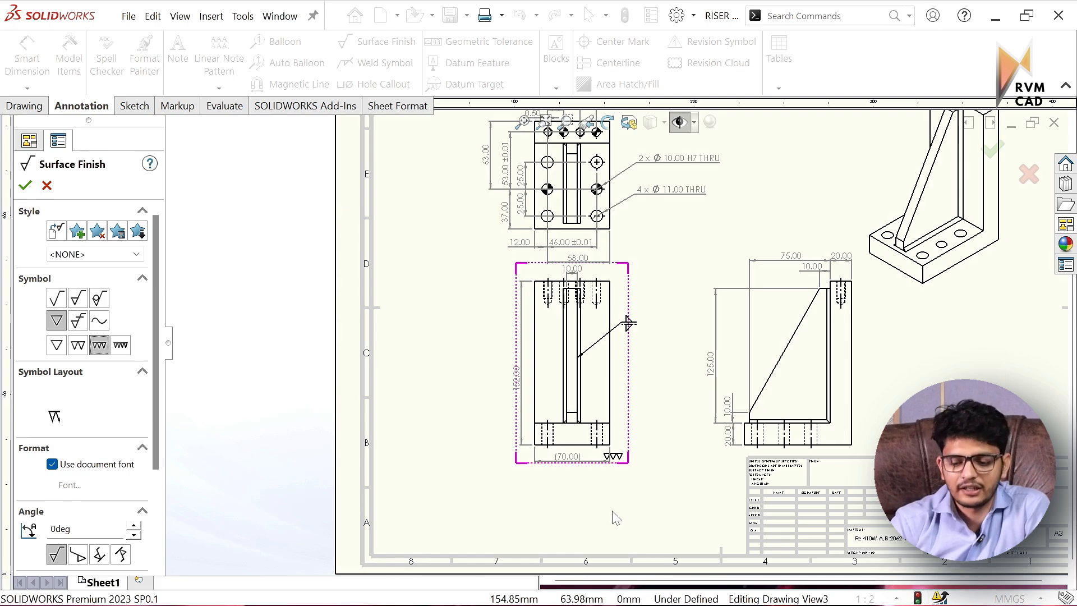
scroll(836, 444, down, 5)
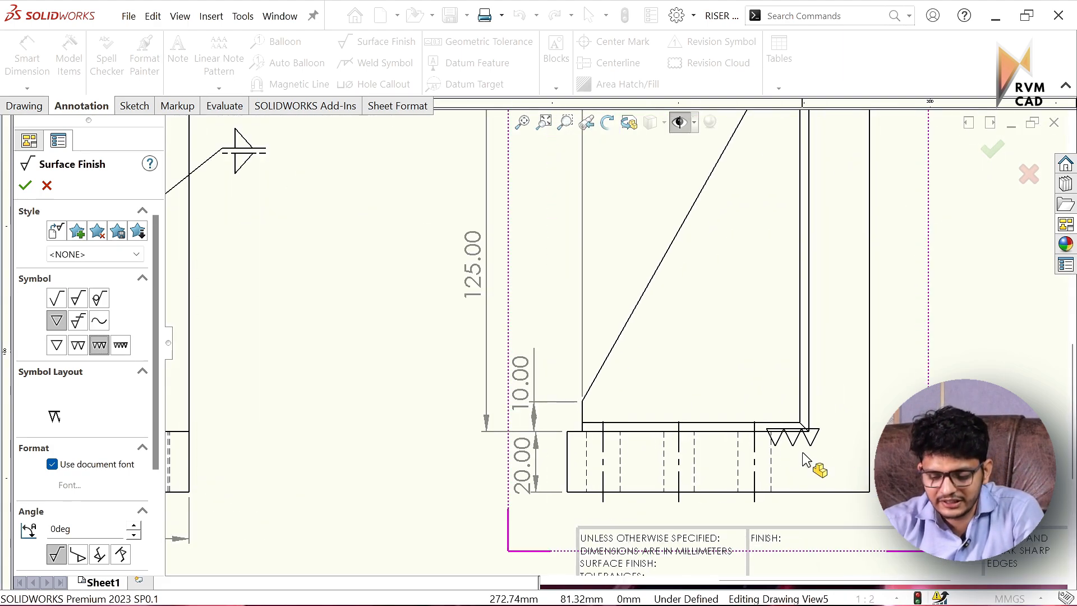
click(814, 492)
scroll(617, 348, up, 5)
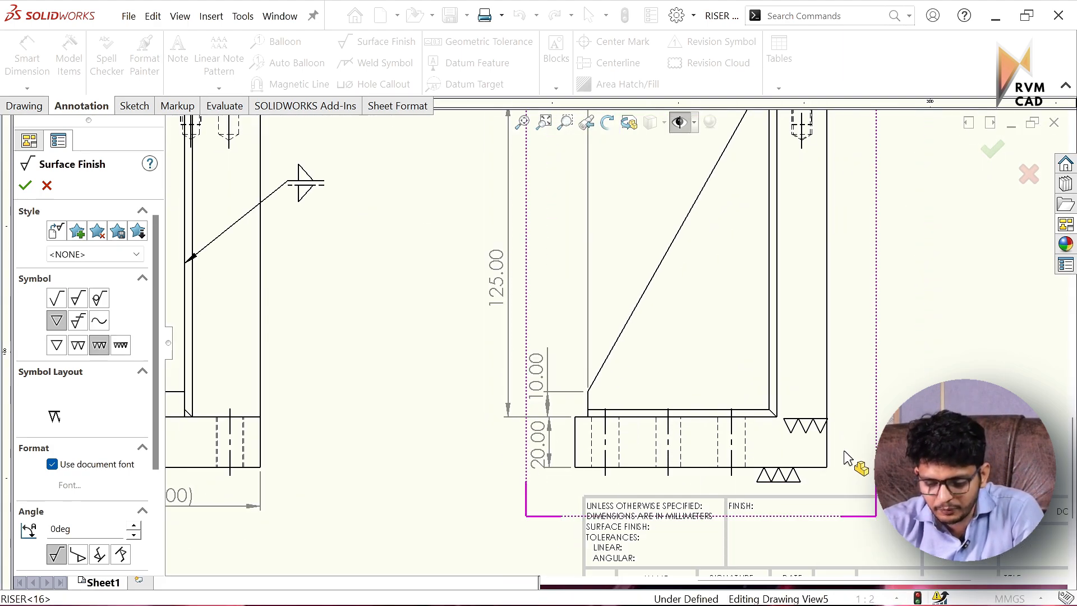
- Place the same surface finish symbol on the vertical plate's top edge and shift it onto an extension line outside the side view
scroll(707, 230, down, 4)
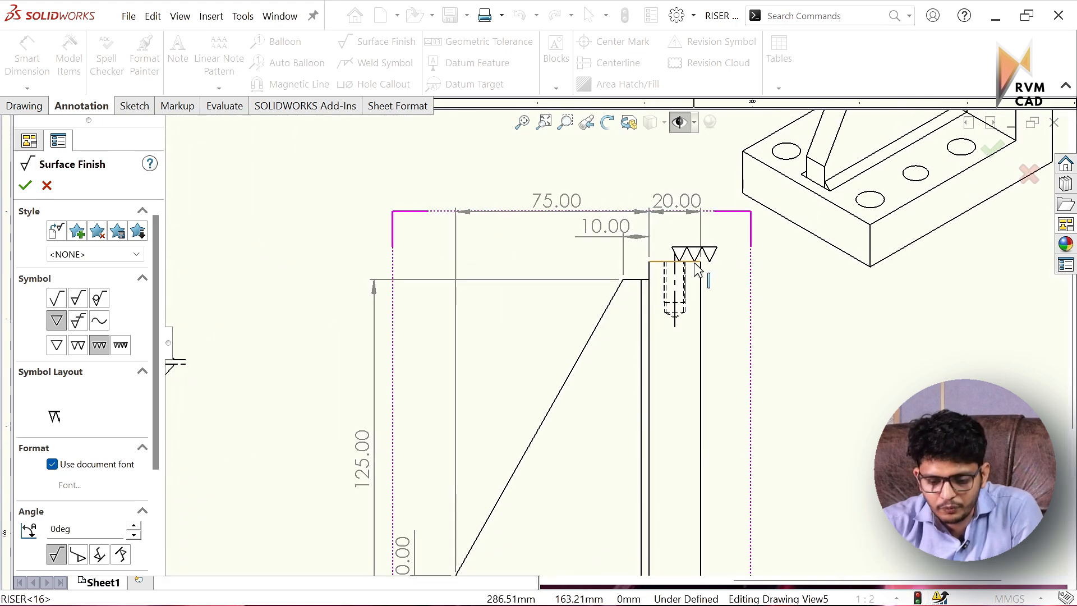
click(694, 269)
key(Escape)
drag(694, 269, 751, 269)
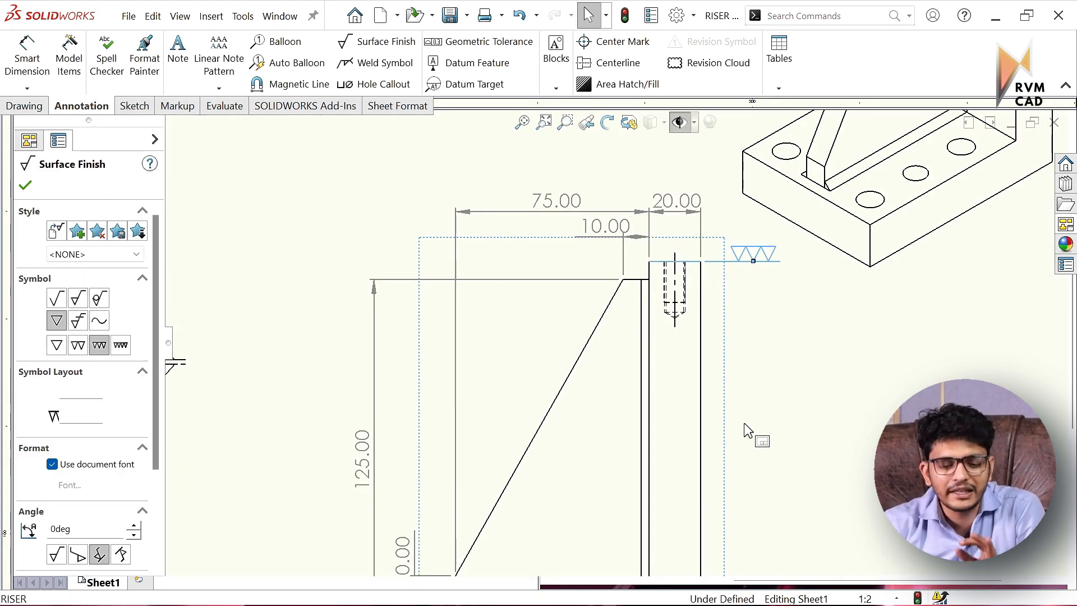
click(733, 434)
scroll(741, 443, up, 6)
scroll(645, 468, down, 5)
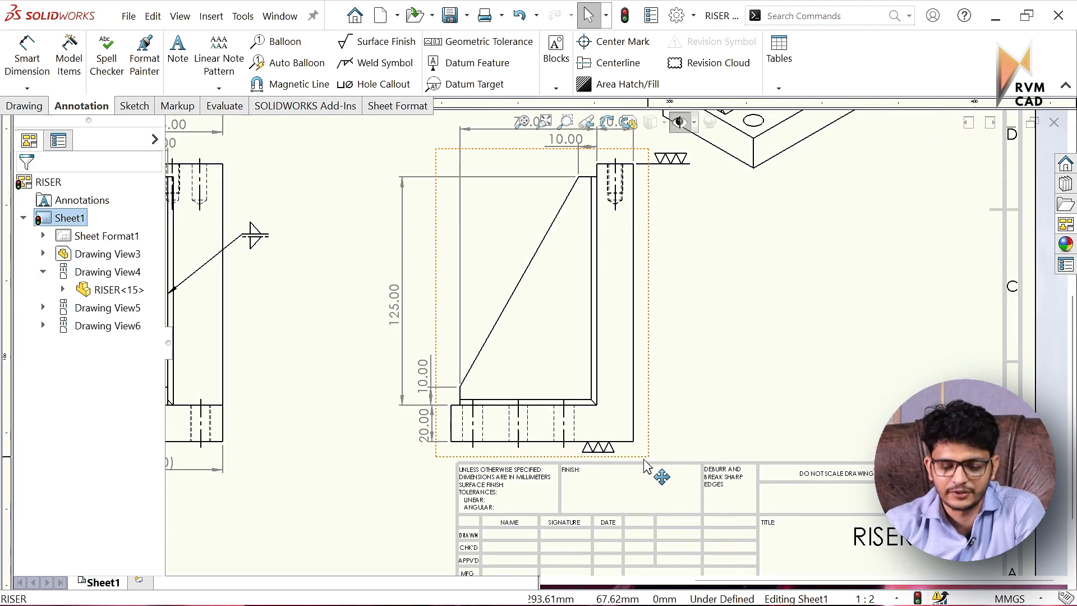
- Shift the base plate's bottom-edge surface finish symbol sideways onto an extension line outside the side view
drag(599, 450, 683, 449)
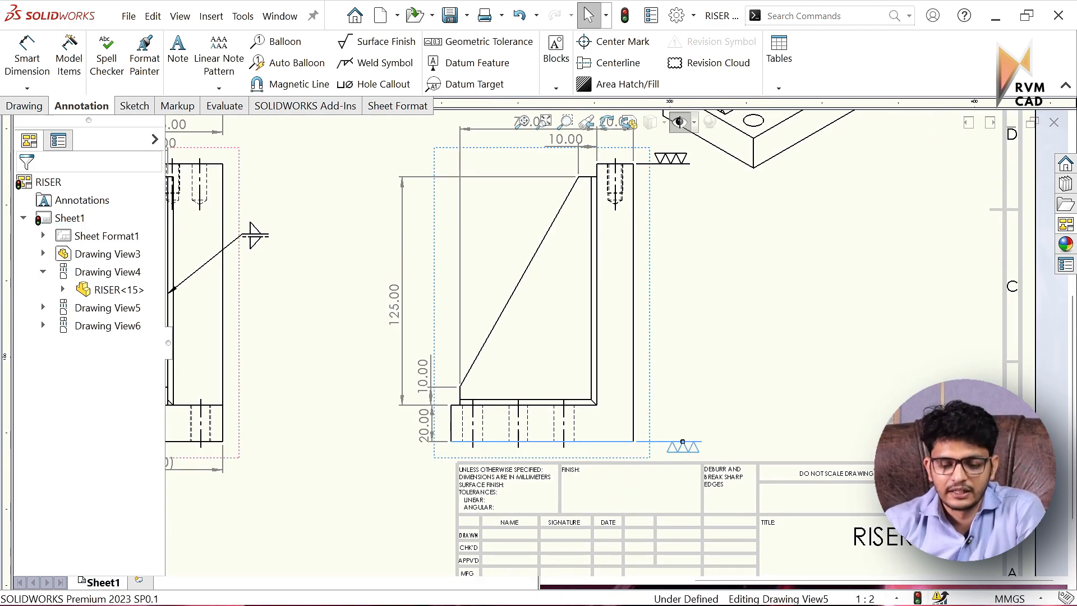
scroll(724, 376, up, 5)
scroll(626, 308, down, 3)
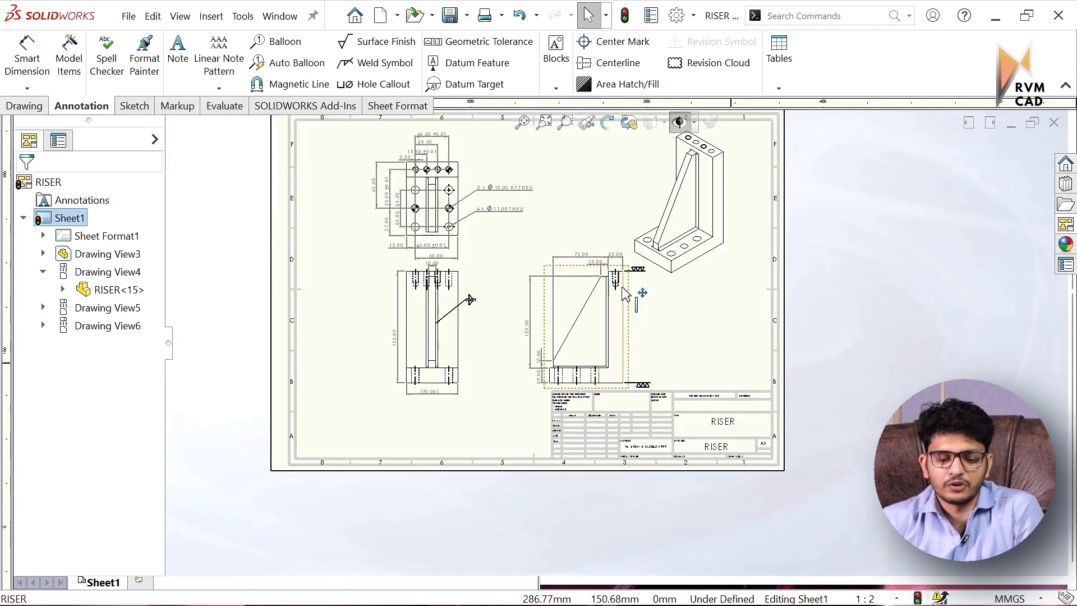
scroll(624, 303, down, 1)
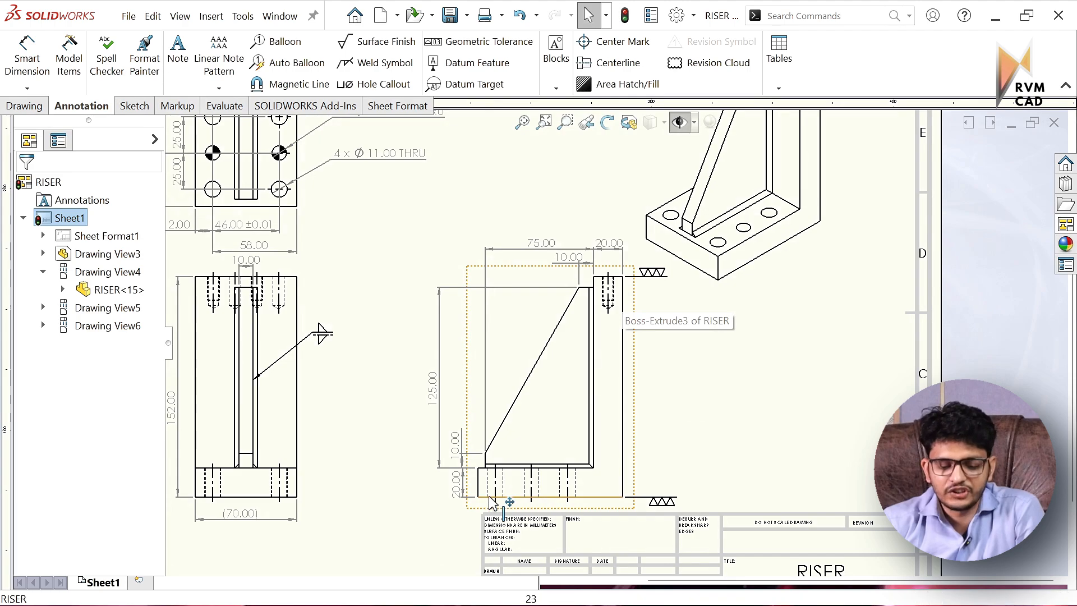
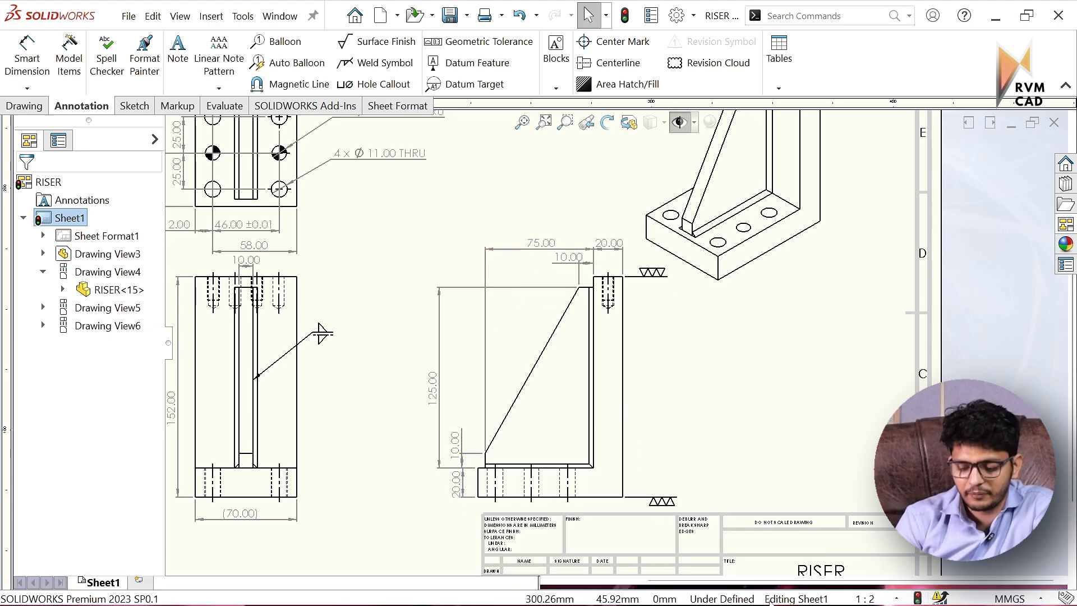
- Examine the riser's reference image in Snipping Tool, close it and return to the drawing sheet
click(706, 599)
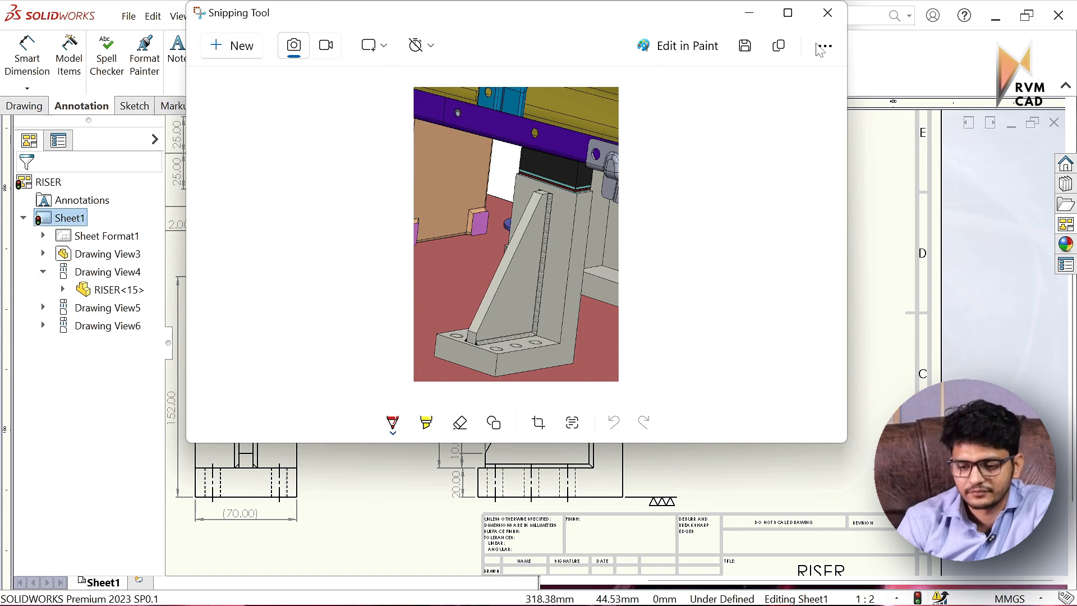
click(827, 12)
key(f)
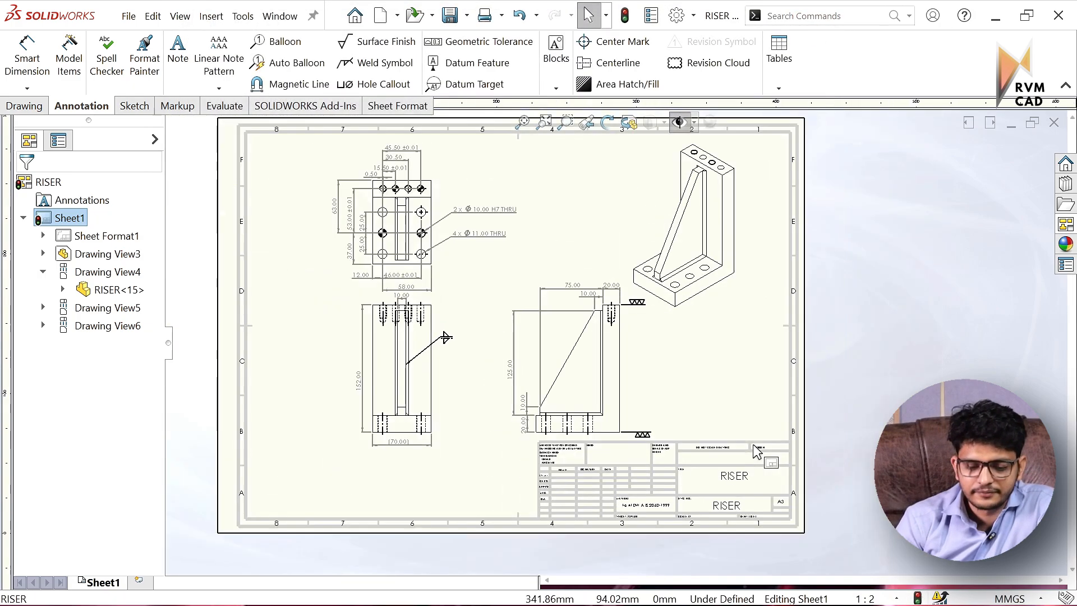
- Move the overall width dimension beneath the front view farther down from the base plate
scroll(505, 337, down, 4)
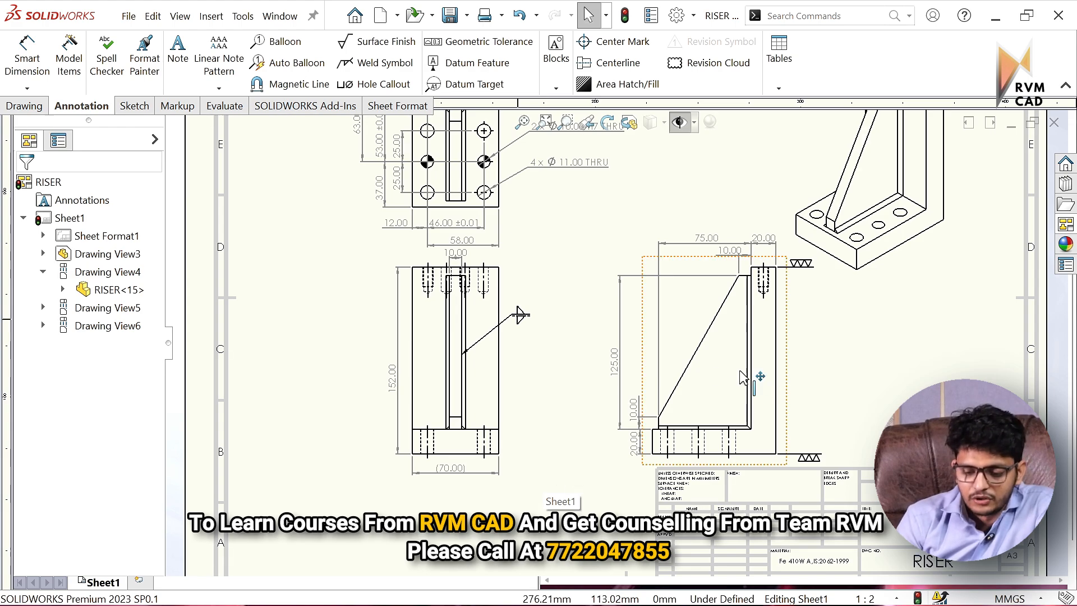
key(f)
scroll(520, 414, down, 5)
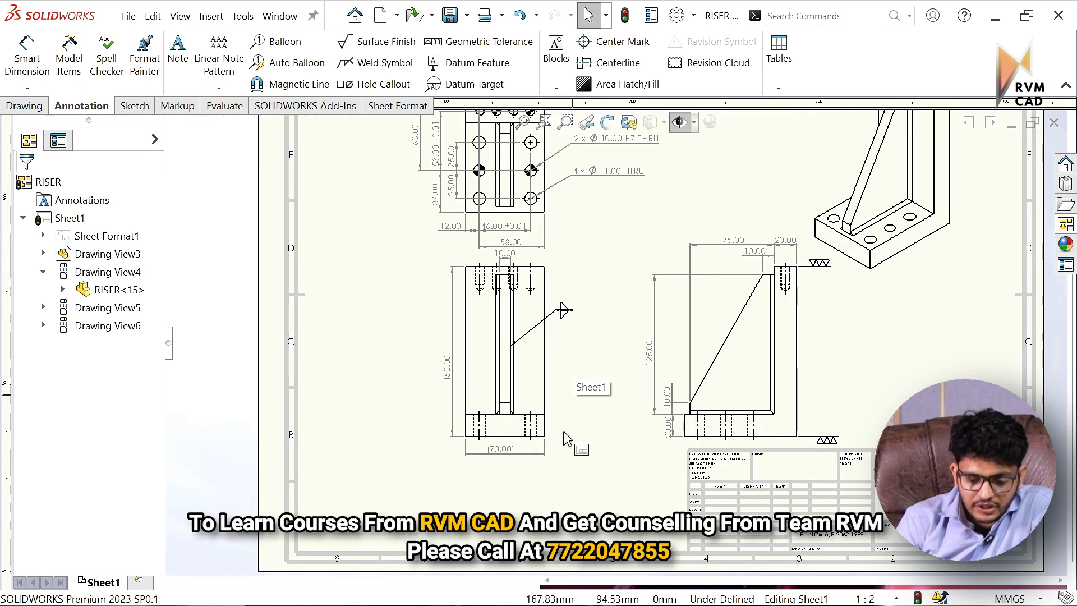
drag(517, 446, 522, 467)
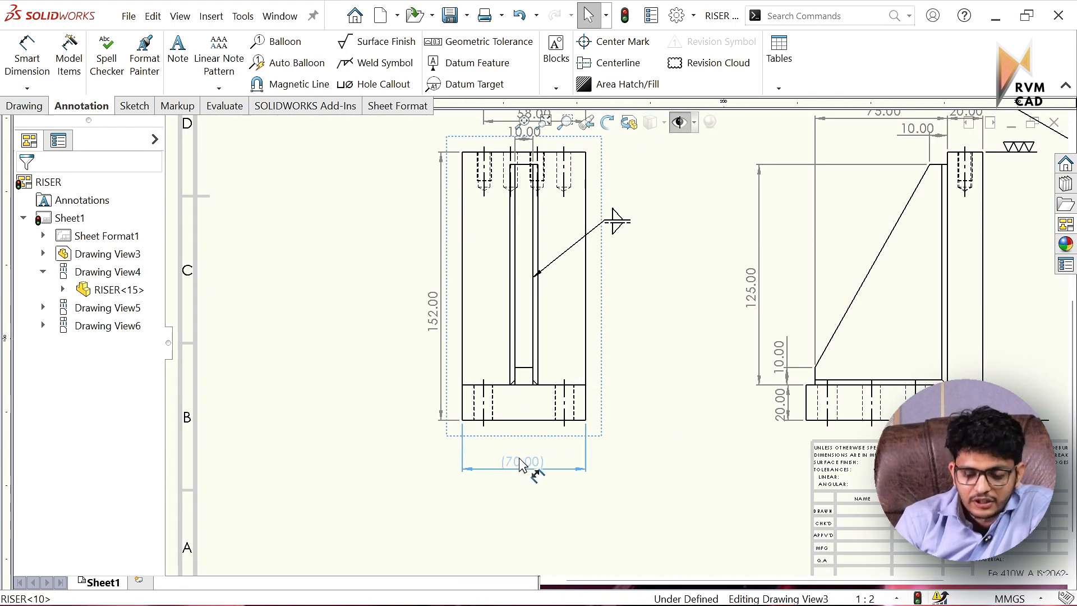
click(379, 439)
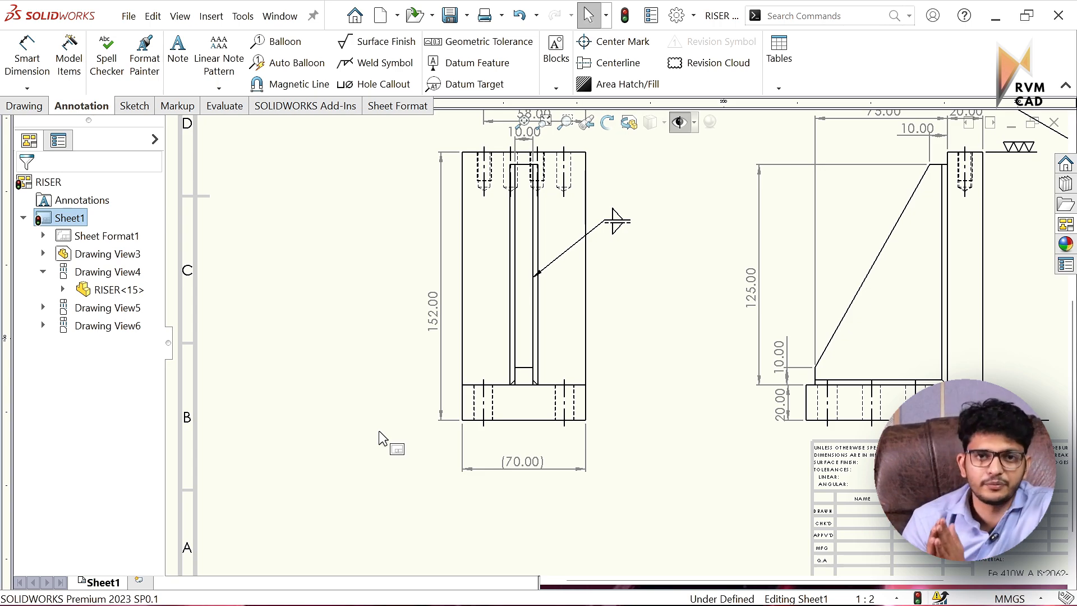
- Move the top view and the front view slightly upward on the sheet
scroll(379, 438, up, 5)
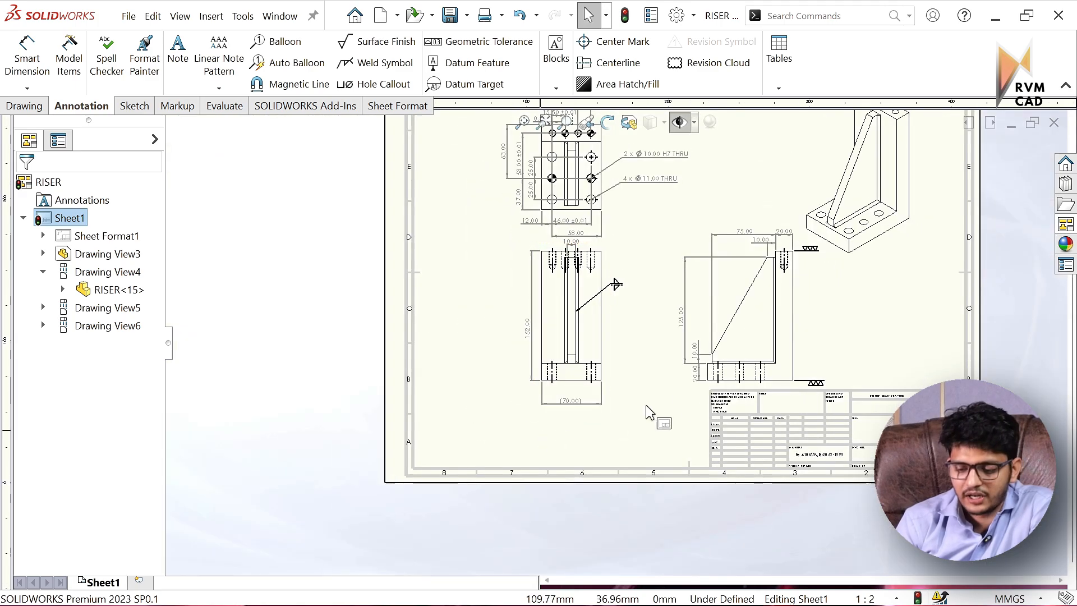
scroll(651, 413, down, 4)
scroll(712, 413, up, 4)
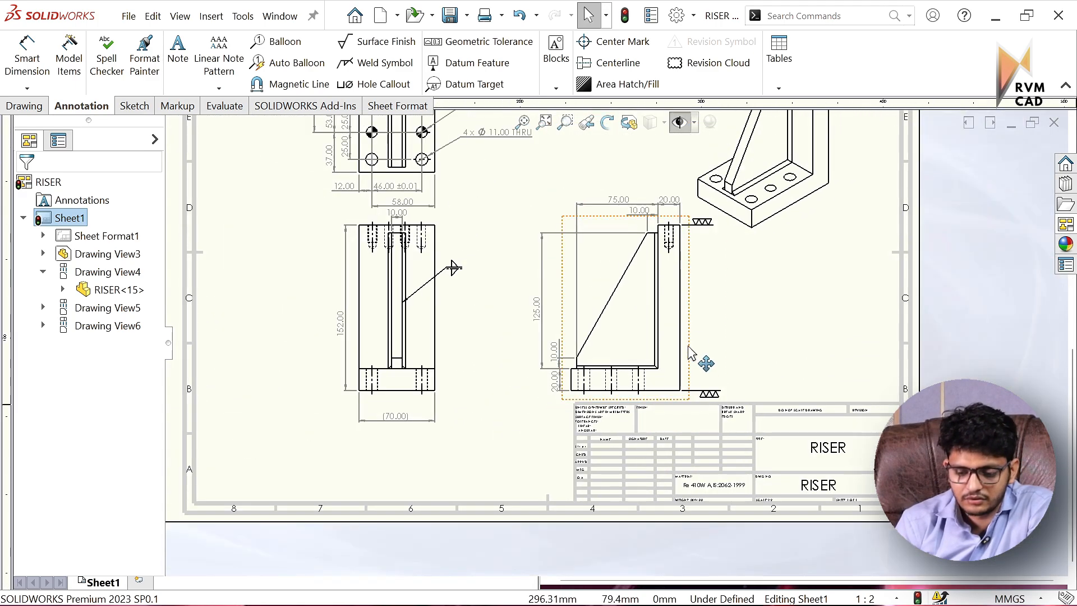
scroll(700, 358, down, 3)
scroll(676, 352, up, 1)
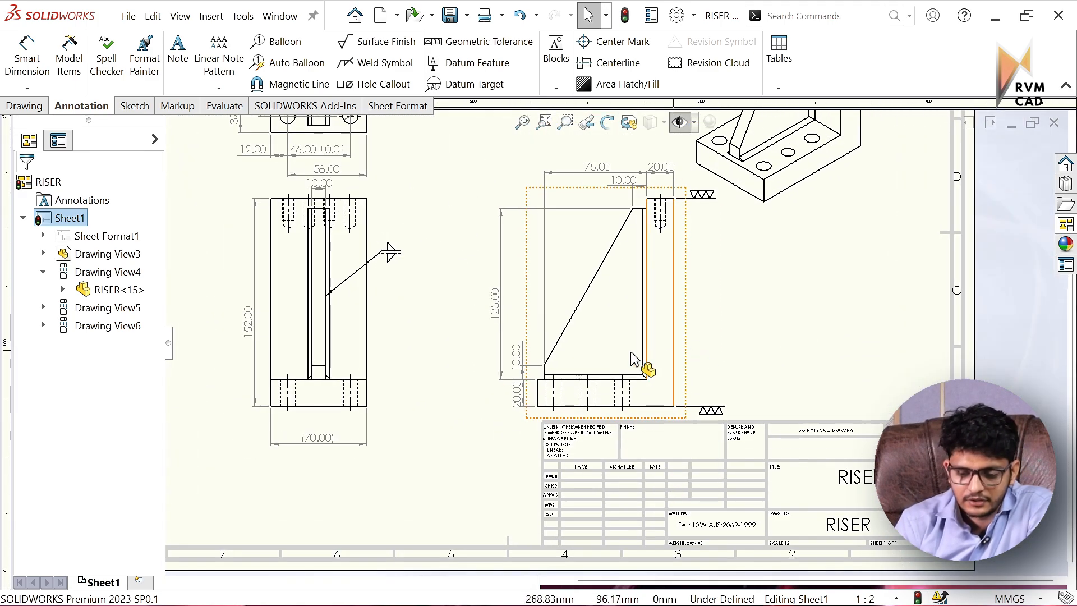
scroll(643, 360, up, 3)
scroll(480, 219, down, 3)
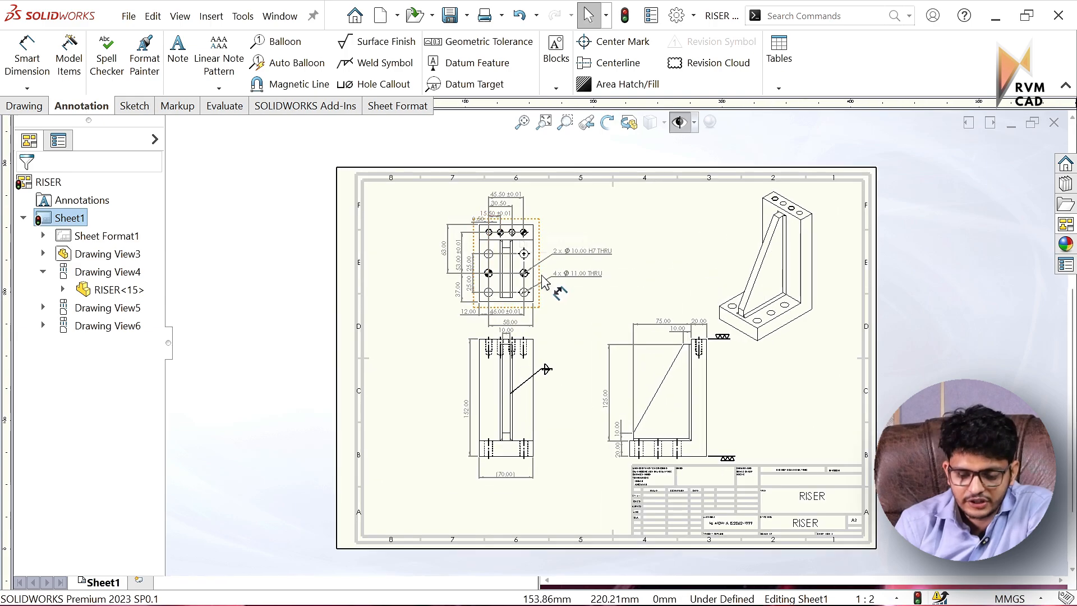
drag(562, 351, 558, 332)
click(588, 435)
scroll(588, 435, up, 5)
scroll(590, 448, down, 3)
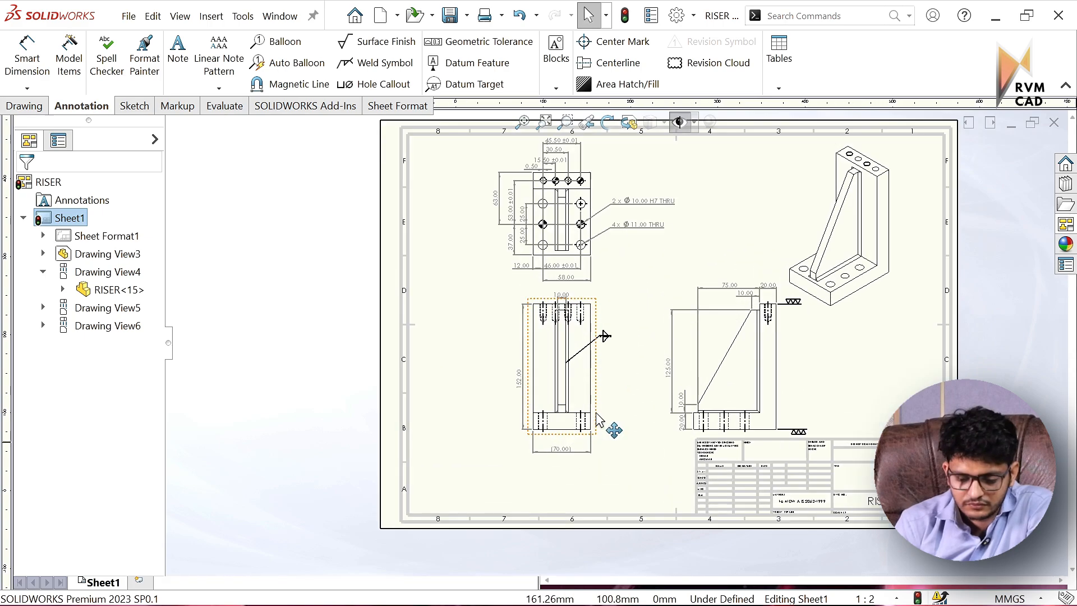
drag(598, 405, 598, 403)
click(614, 337)
- Nudge the 58 mm dimension up closer to the top view to clear the rib thickness dimension
scroll(594, 331, up, 6)
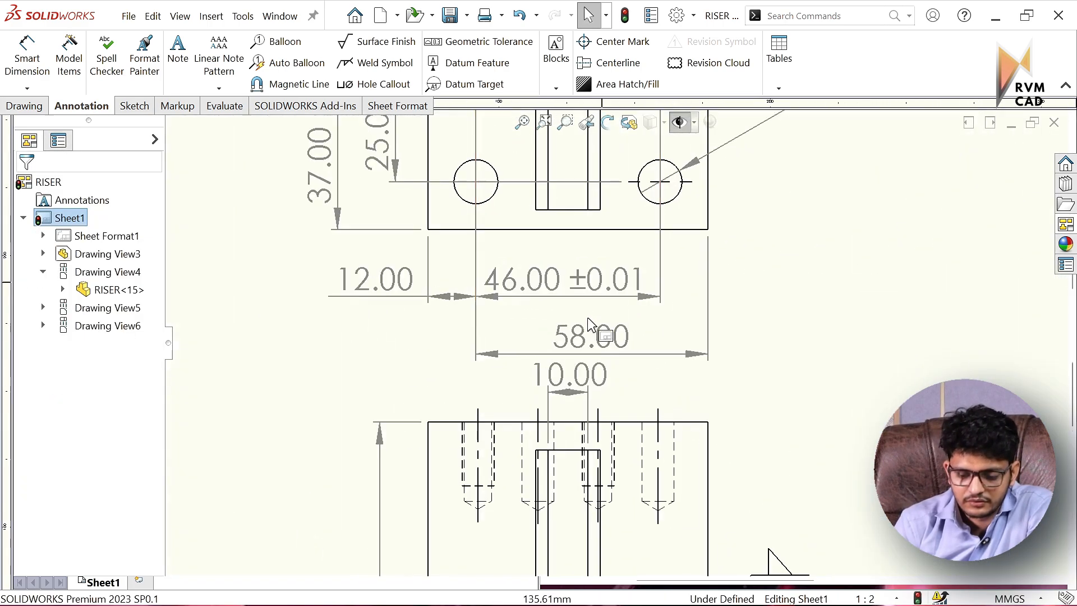
drag(589, 331, 584, 326)
click(842, 388)
scroll(756, 385, down, 7)
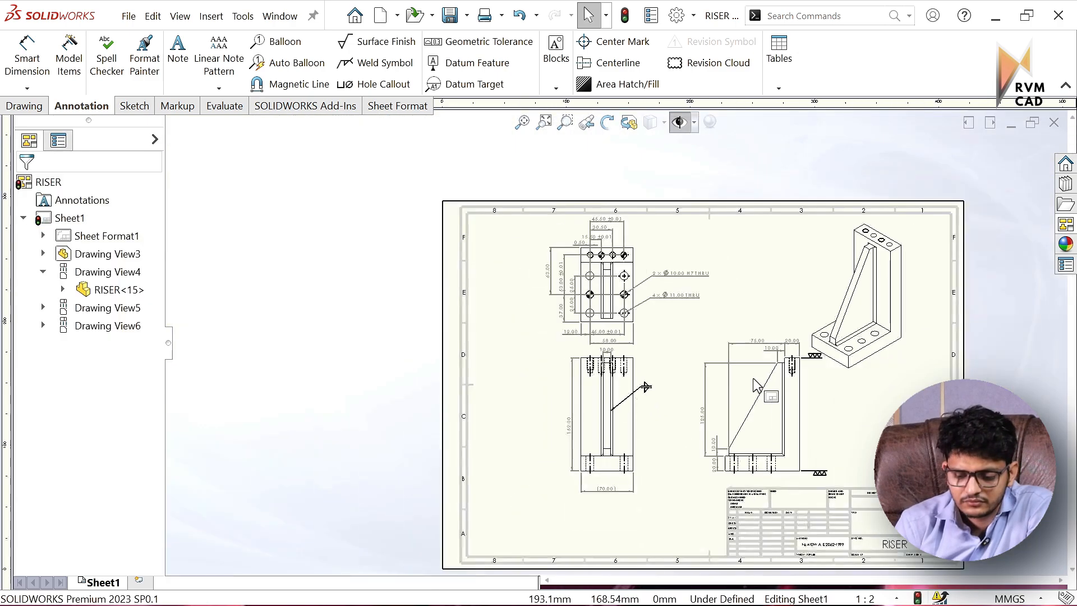
- Attach datum feature symbol A below the base plate's bottom edge in the side view
scroll(757, 393, up, 5)
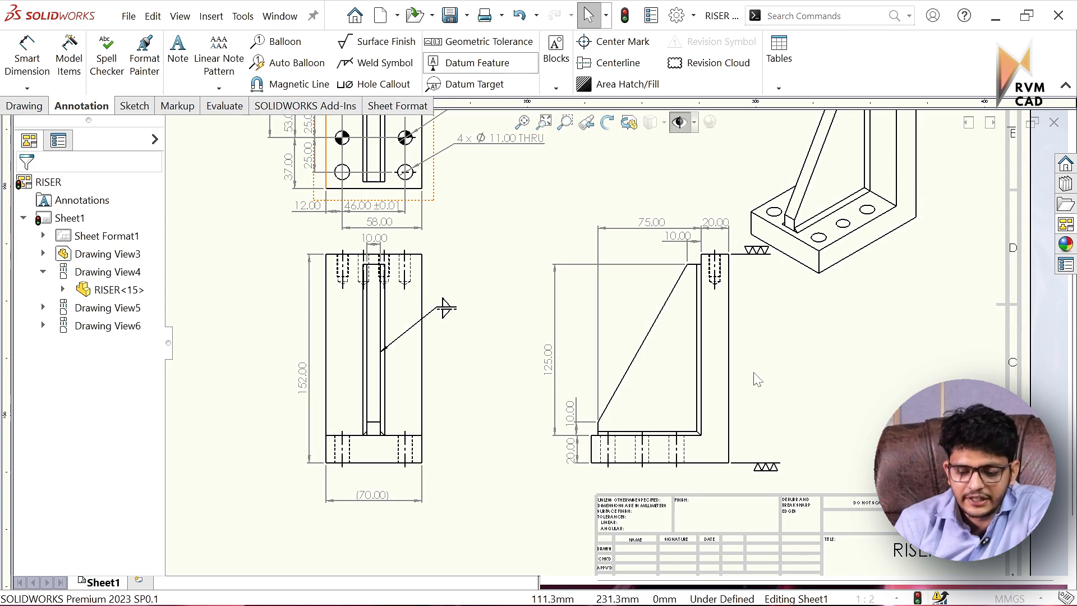
scroll(652, 438, up, 3)
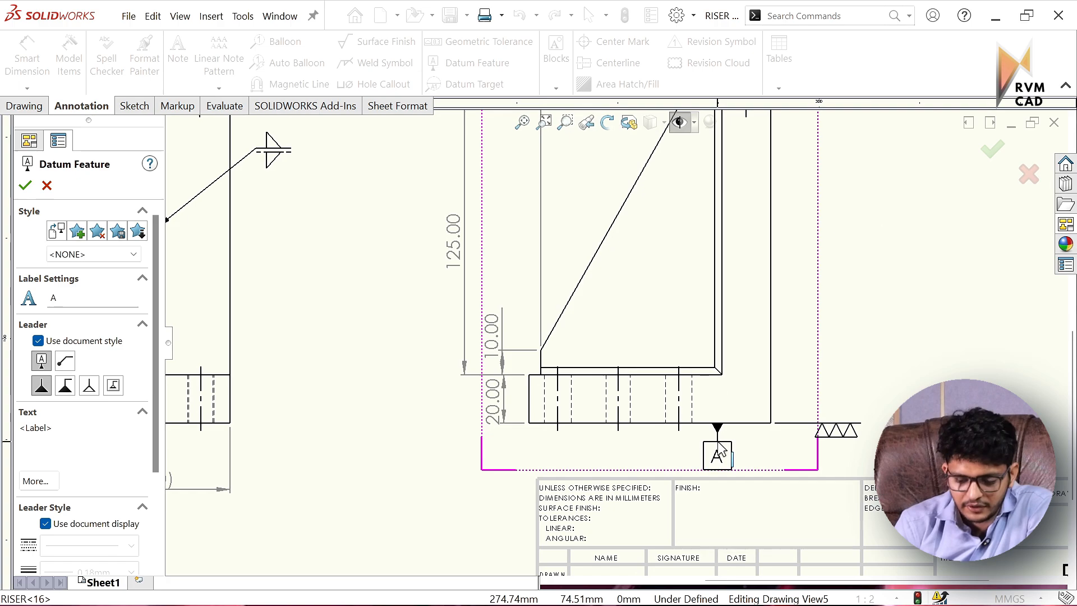
click(721, 449)
key(Escape)
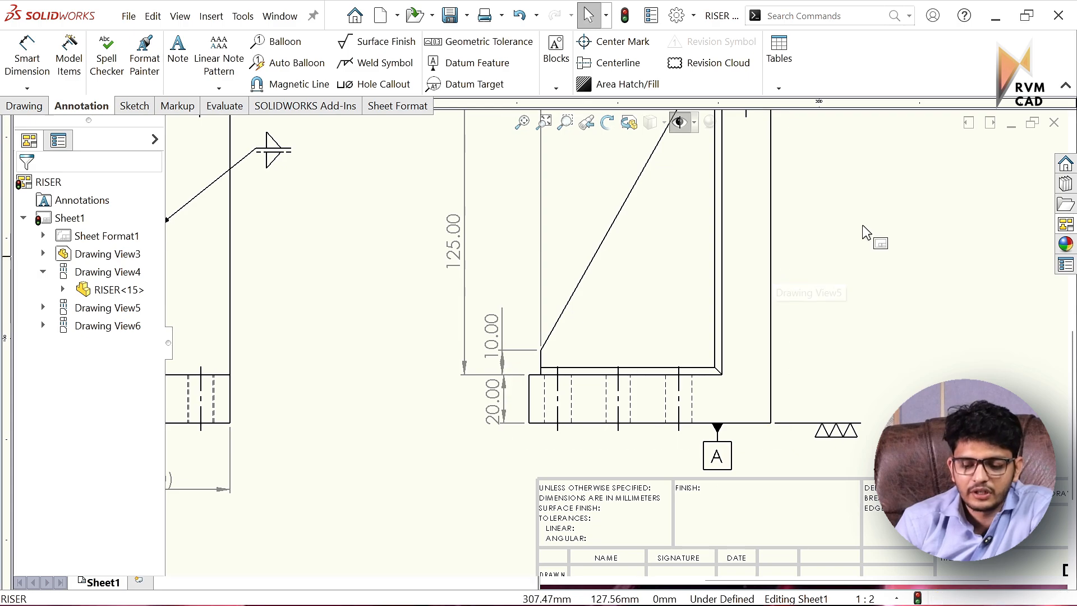
- Place a geometric tolerance with a leader on the vertical plate's outer edge, using perpendicularity with a 0.01 tolerance
key(z)
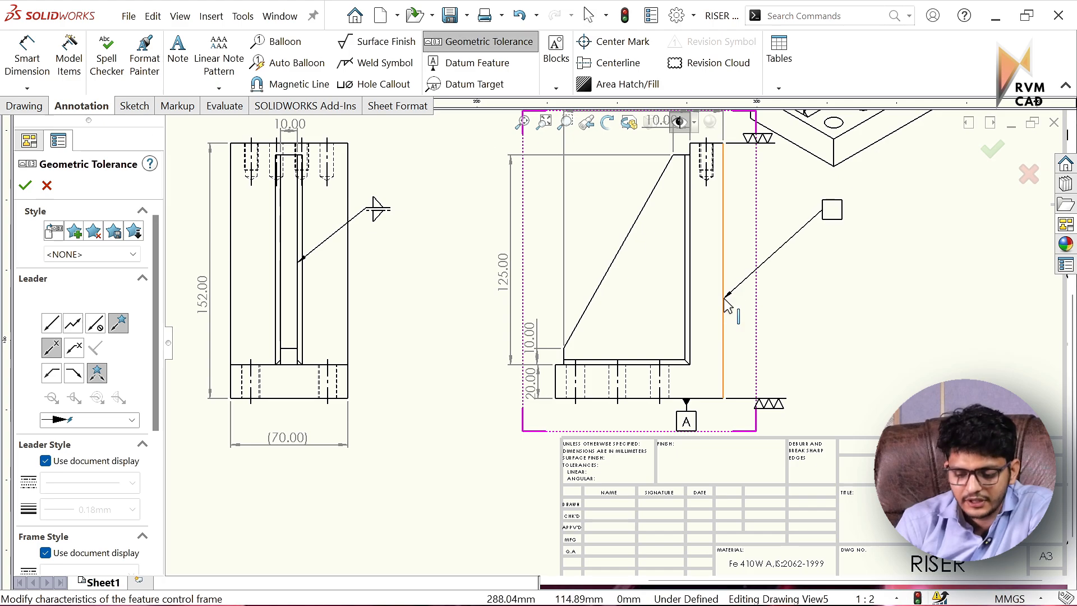
click(756, 256)
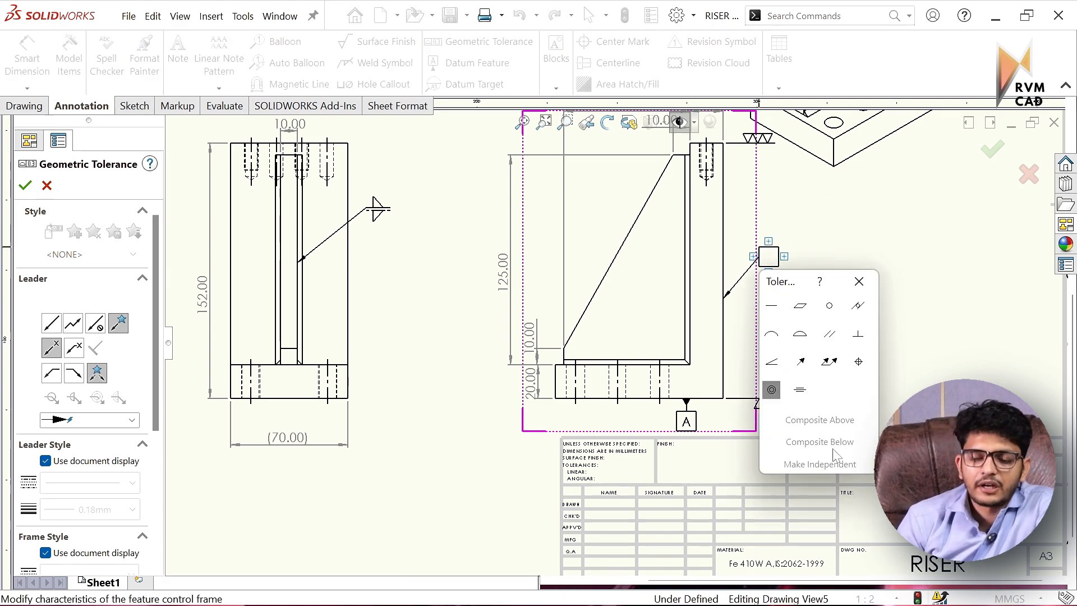
click(858, 334)
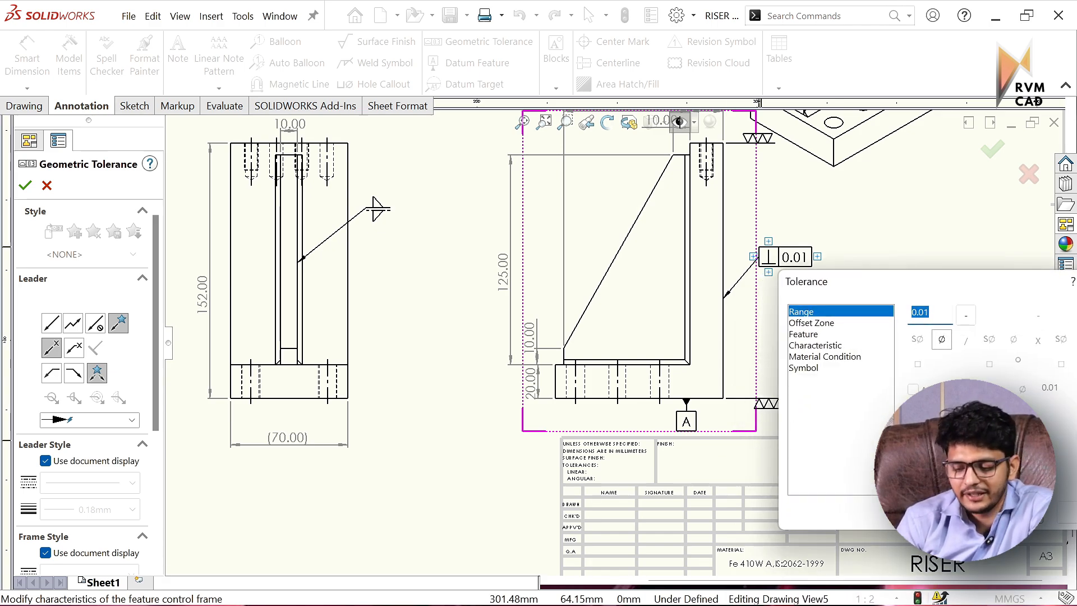
drag(966, 293, 893, 318)
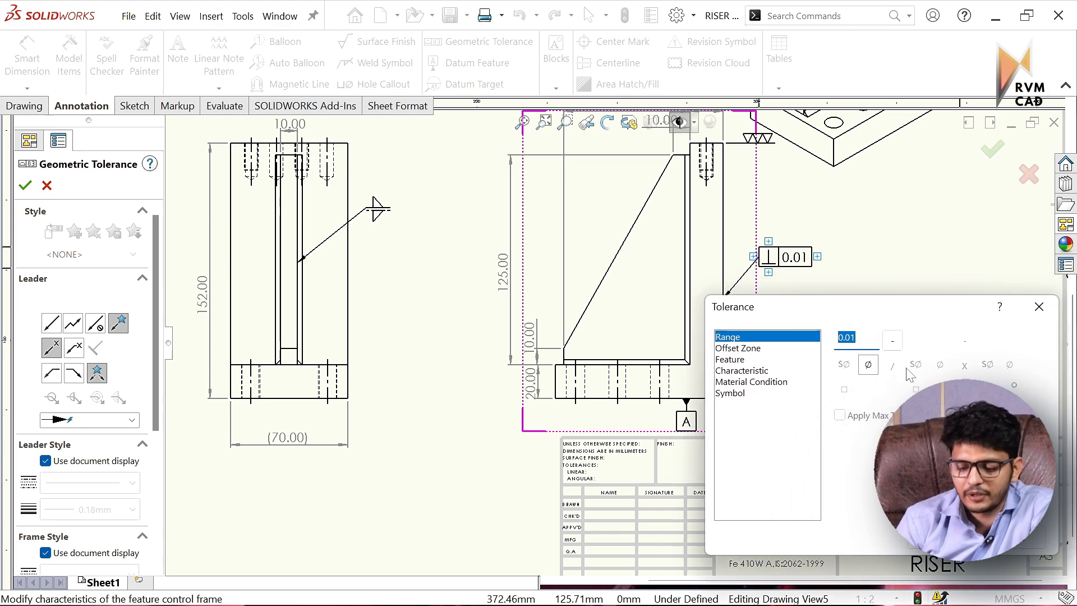
- Add datum A as the reference in the perpendicularity frame and finish the geometric tolerance
click(817, 257)
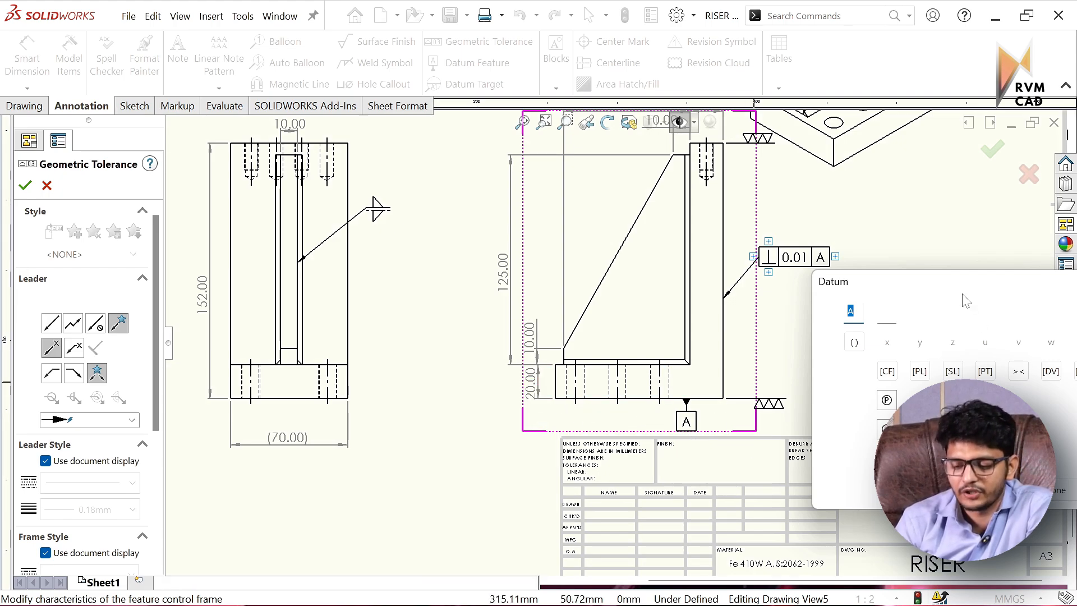
drag(965, 301, 907, 309)
click(954, 501)
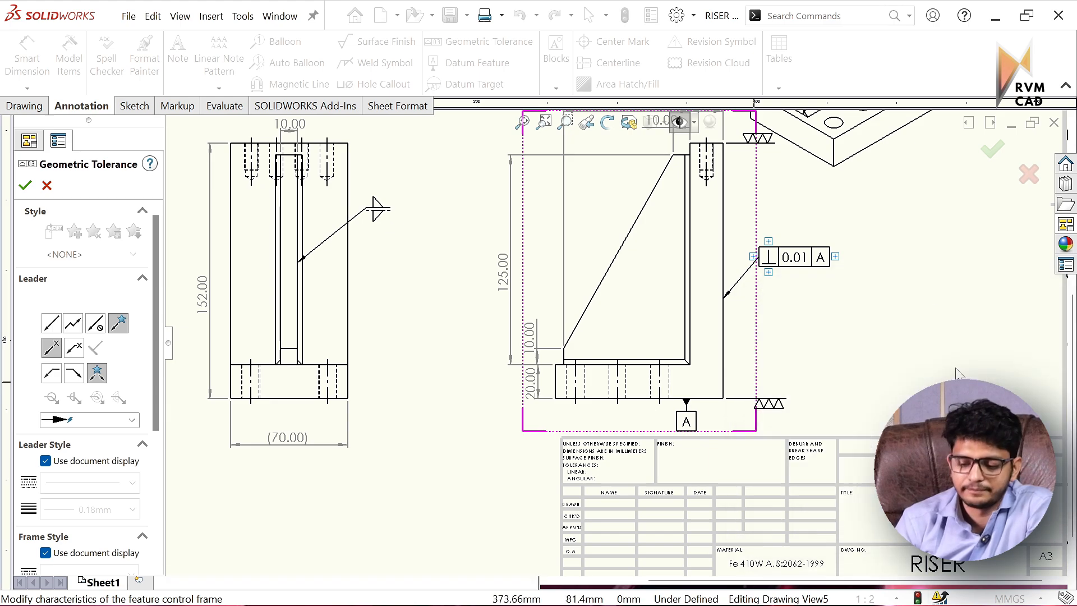
click(921, 325)
key(Escape)
key(z)
key(z)
key(z)
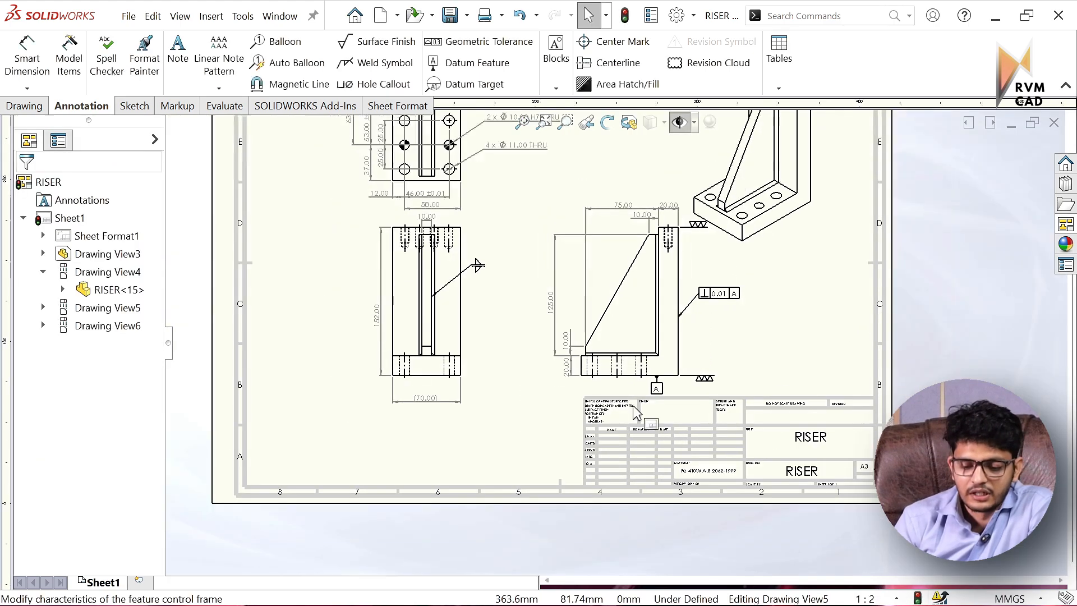
click(533, 408)
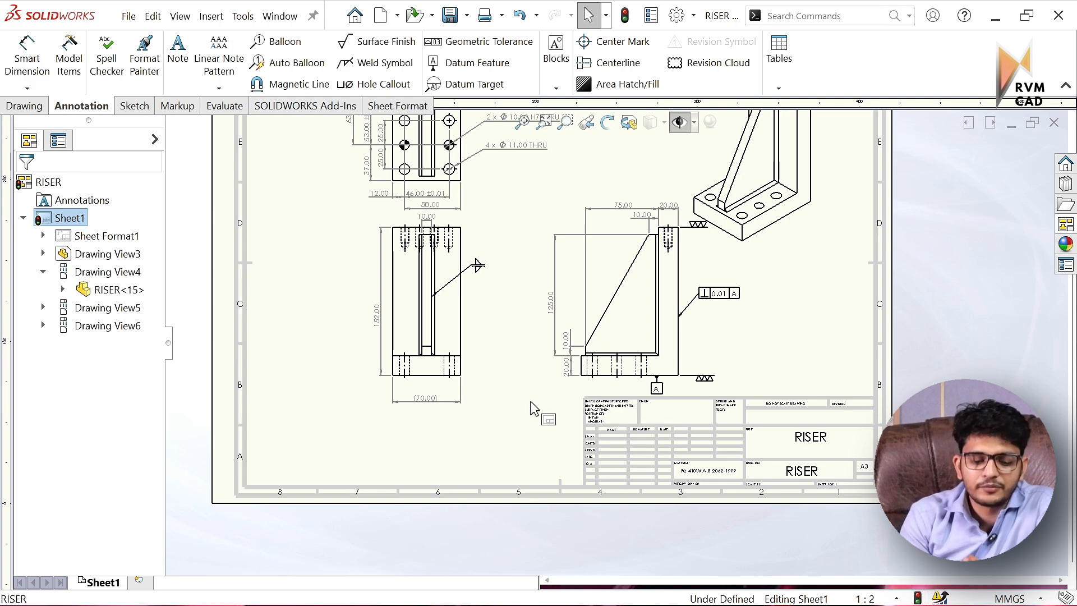
- Add hole callouts to an M8 tapped hole and an 8 mm dowel hole in the top view's upper row
scroll(561, 348, up, 4)
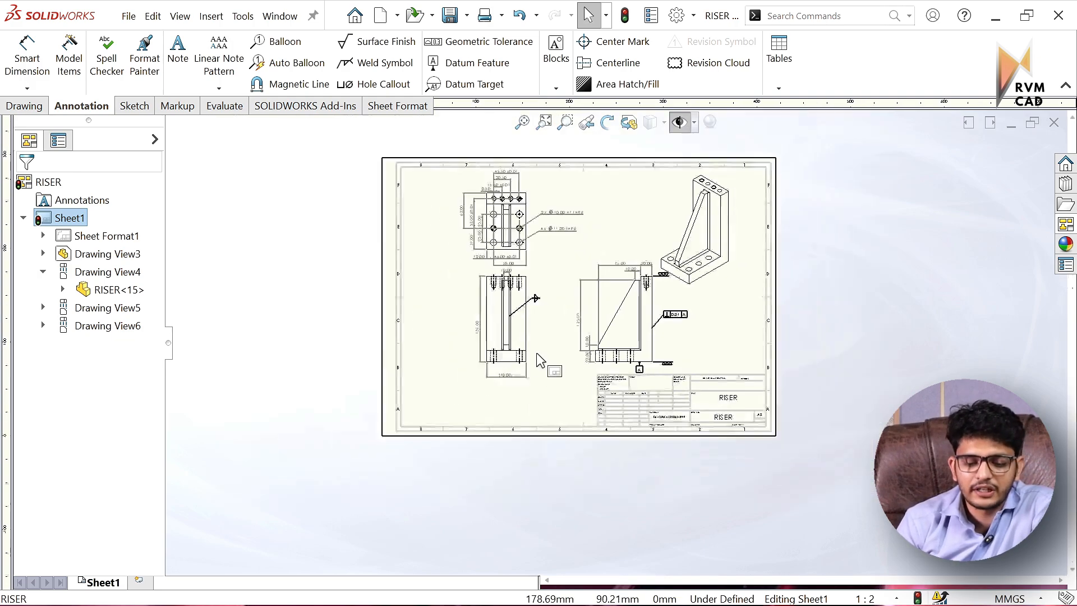
scroll(566, 225, down, 8)
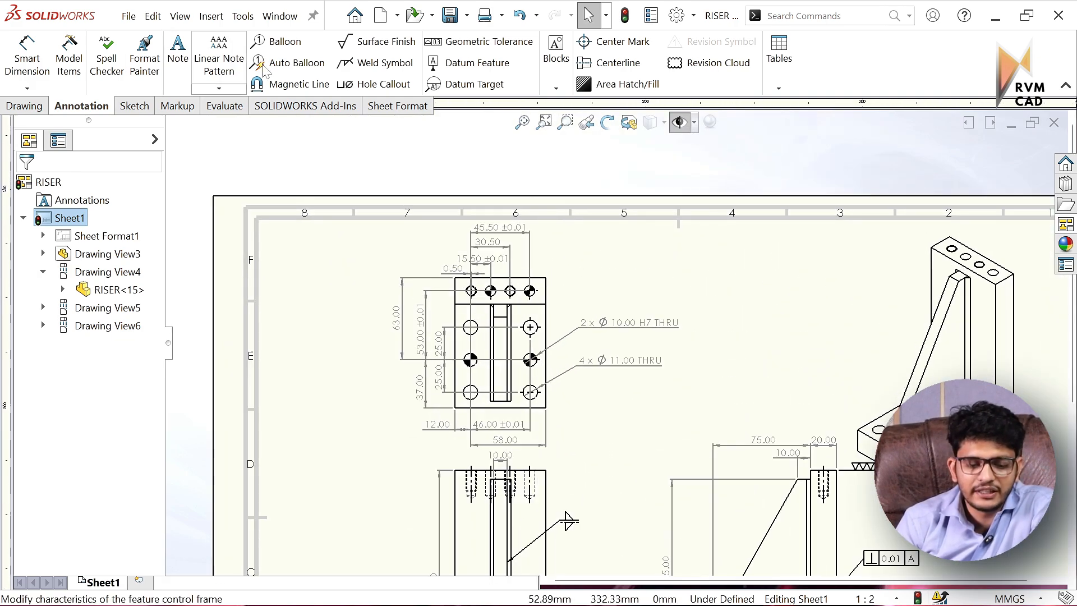
click(359, 85)
scroll(499, 270, down, 3)
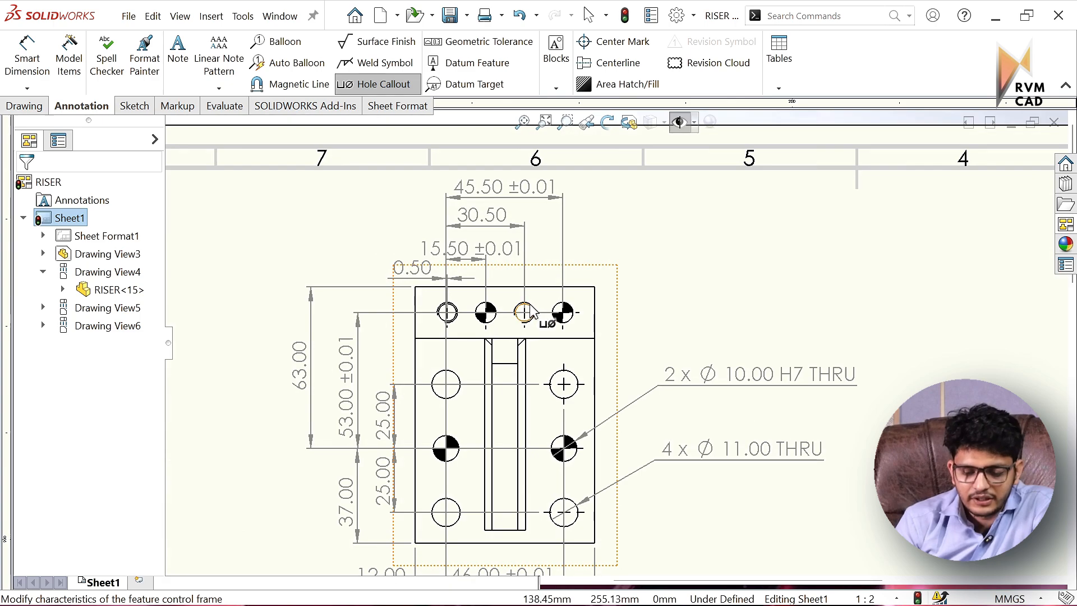
click(524, 303)
click(712, 219)
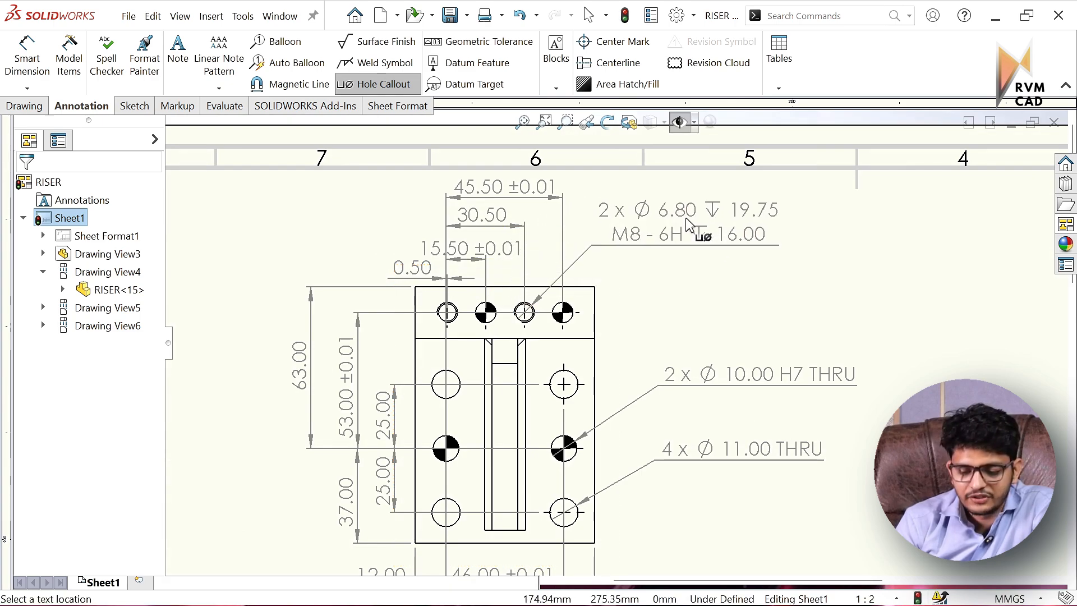
click(572, 321)
click(772, 333)
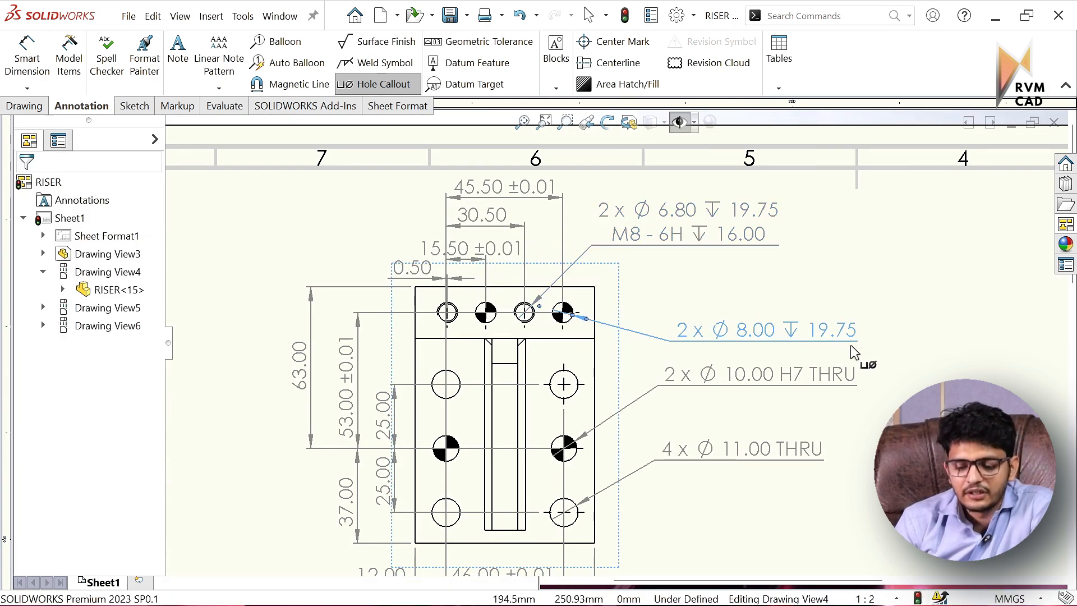
key(Escape)
- Apply a user-defined Fit tolerance with hole fit H7 to the 8 mm dowel hole callout in the top view
click(822, 336)
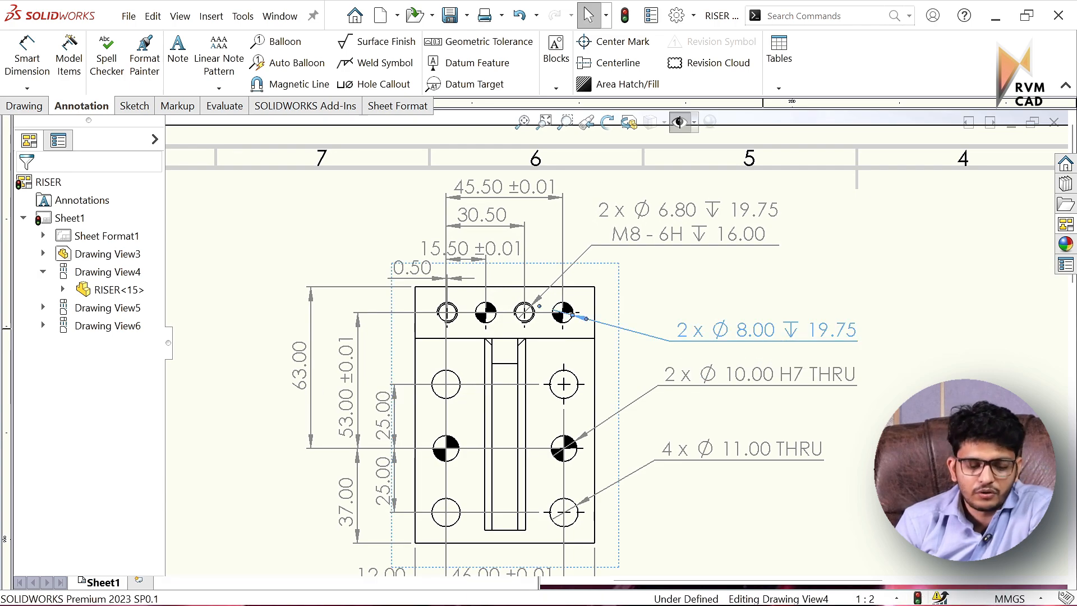
scroll(150, 402, down, 4)
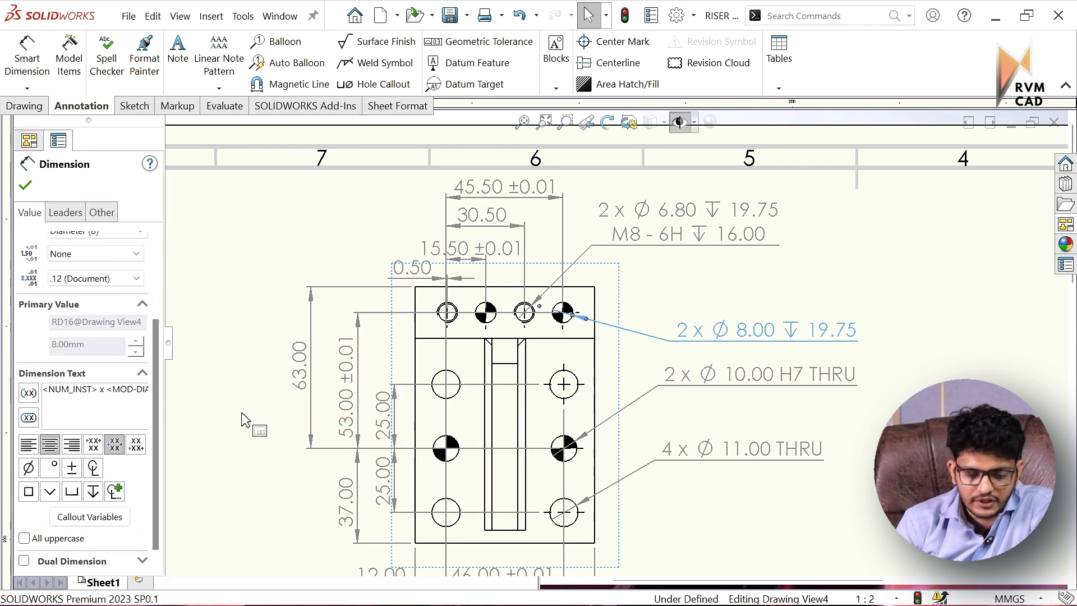
scroll(156, 405, up, 4)
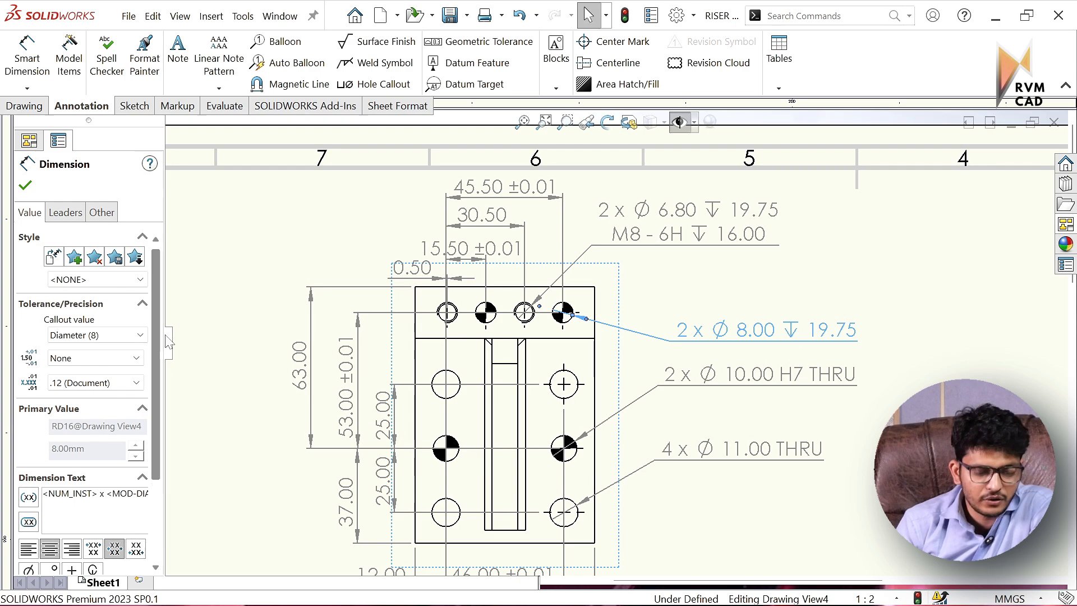
click(94, 358)
click(56, 455)
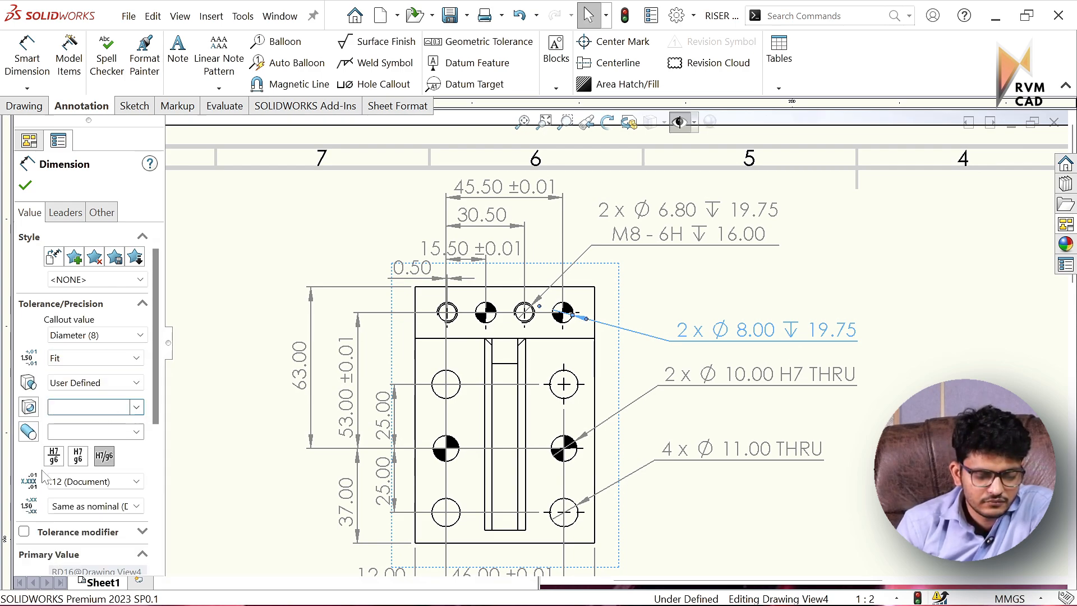
click(135, 408)
click(136, 408)
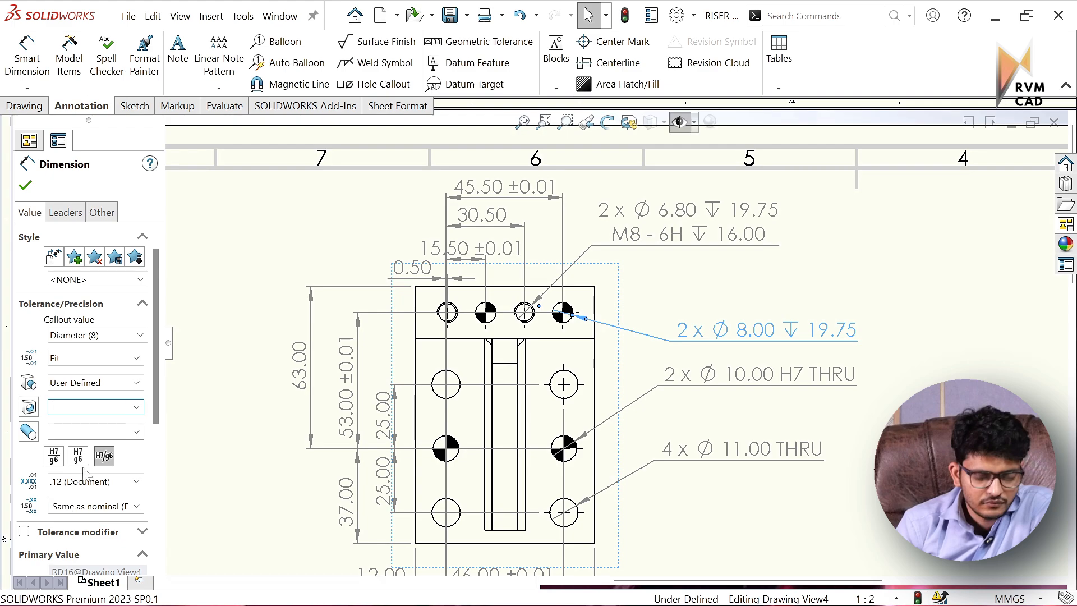
click(136, 407)
scroll(84, 466, down, 12)
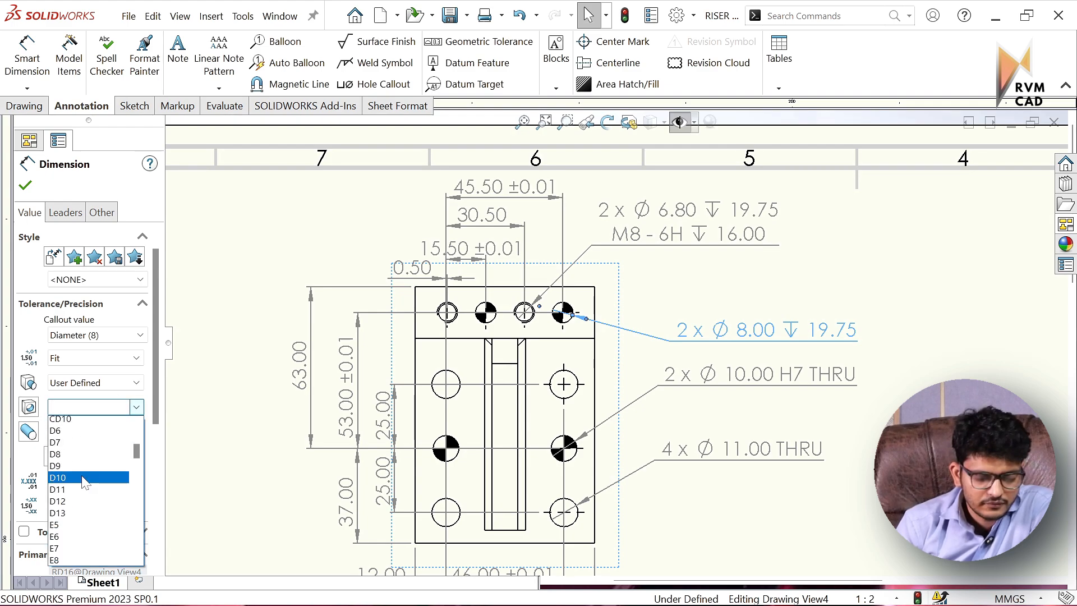
scroll(82, 494, down, 8)
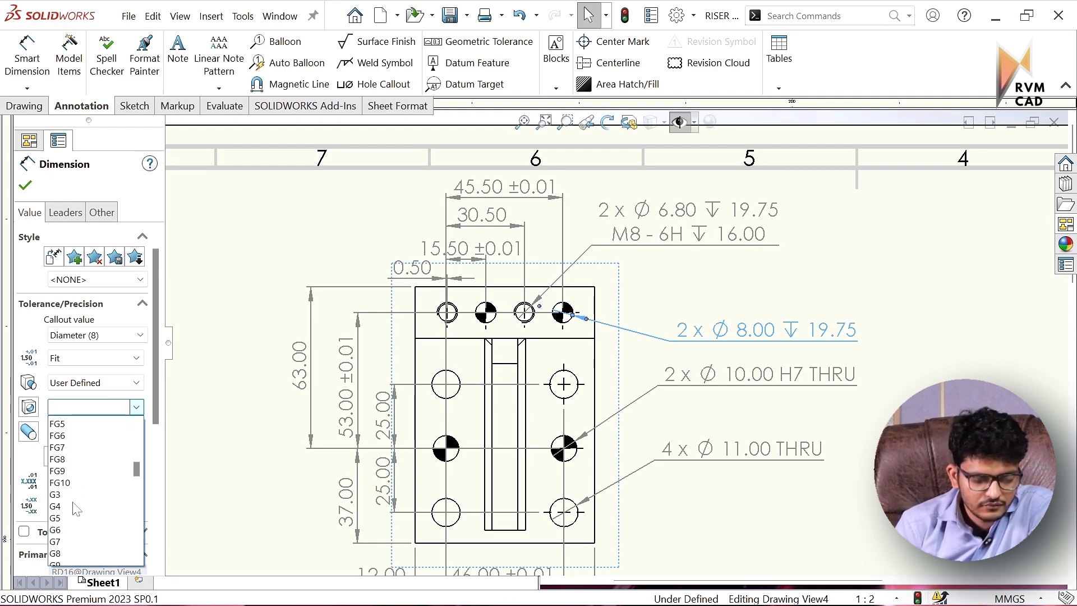
scroll(77, 509, down, 2)
click(65, 559)
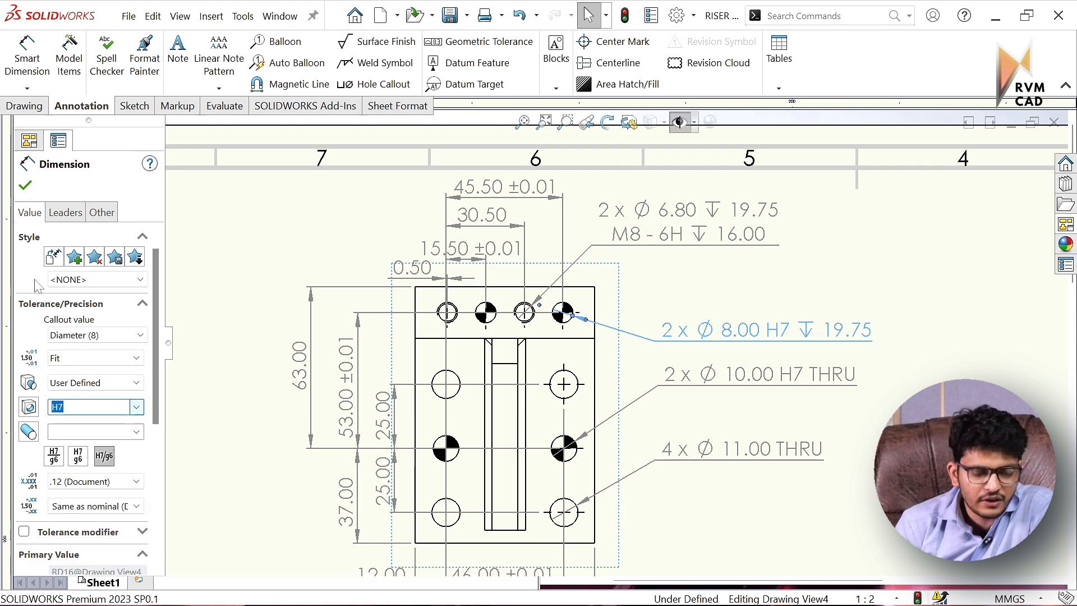
click(983, 328)
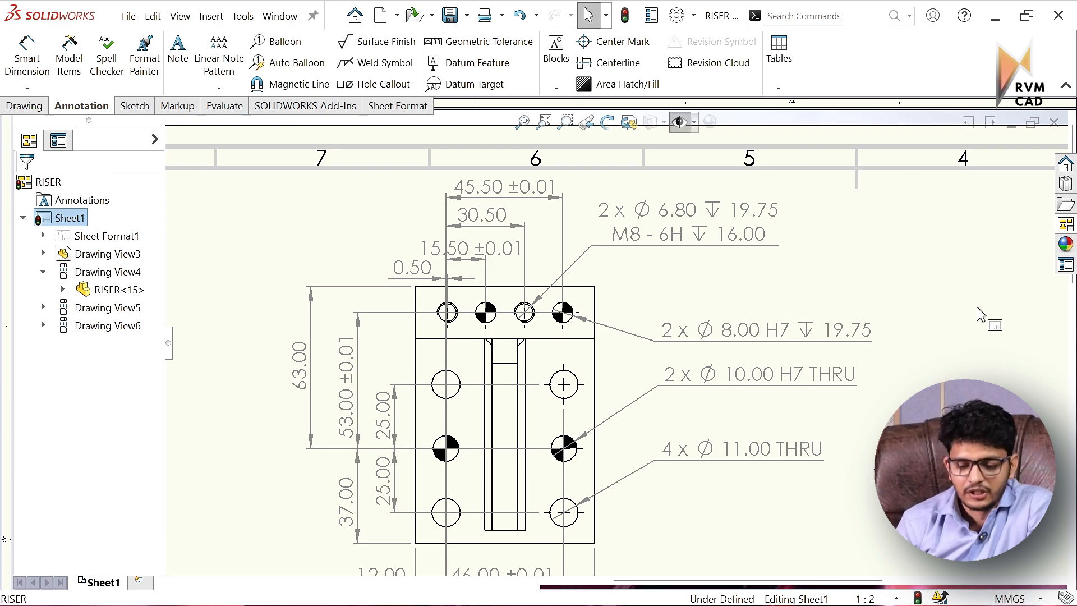
- Review the whole sheet, checking the dimensions, hole callouts, weld, surface finish, datum and geometric tolerance symbols in every view
key(z)
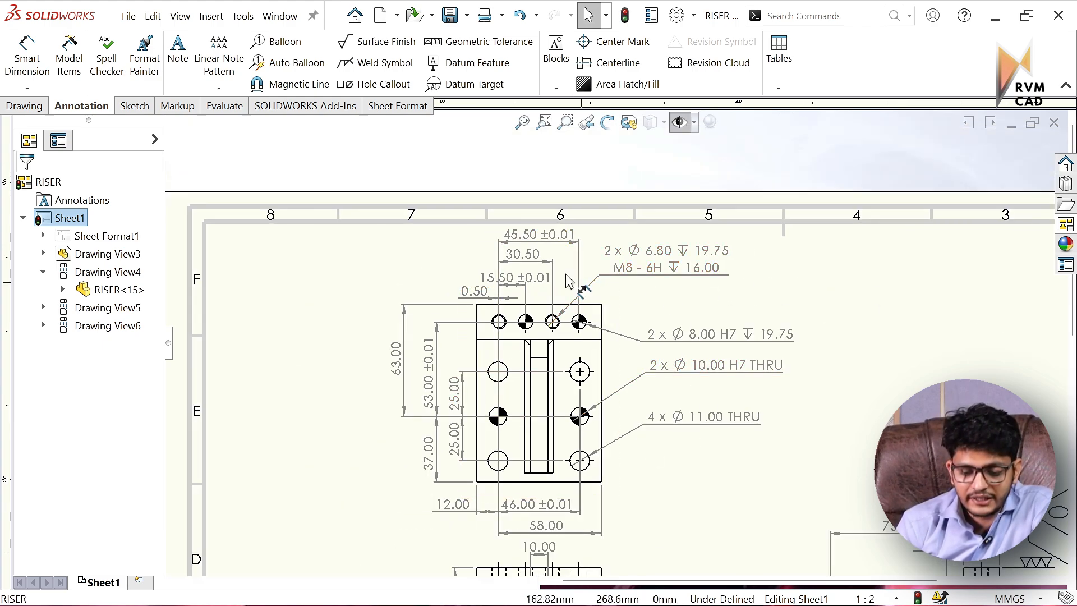
key(z)
key(z)
key(z)
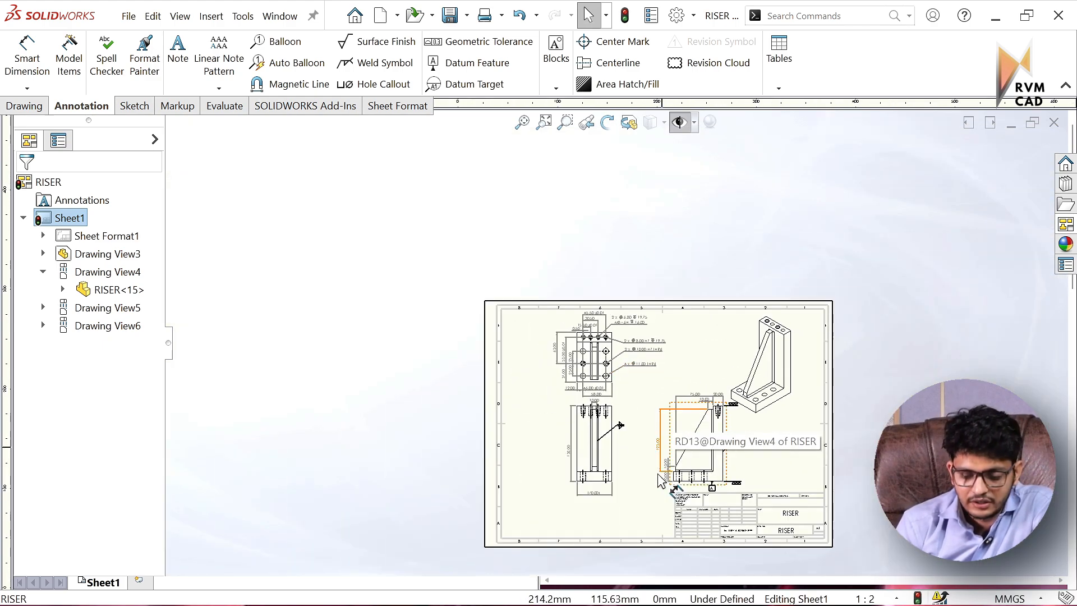
scroll(665, 488, down, 3)
scroll(765, 200, down, 2)
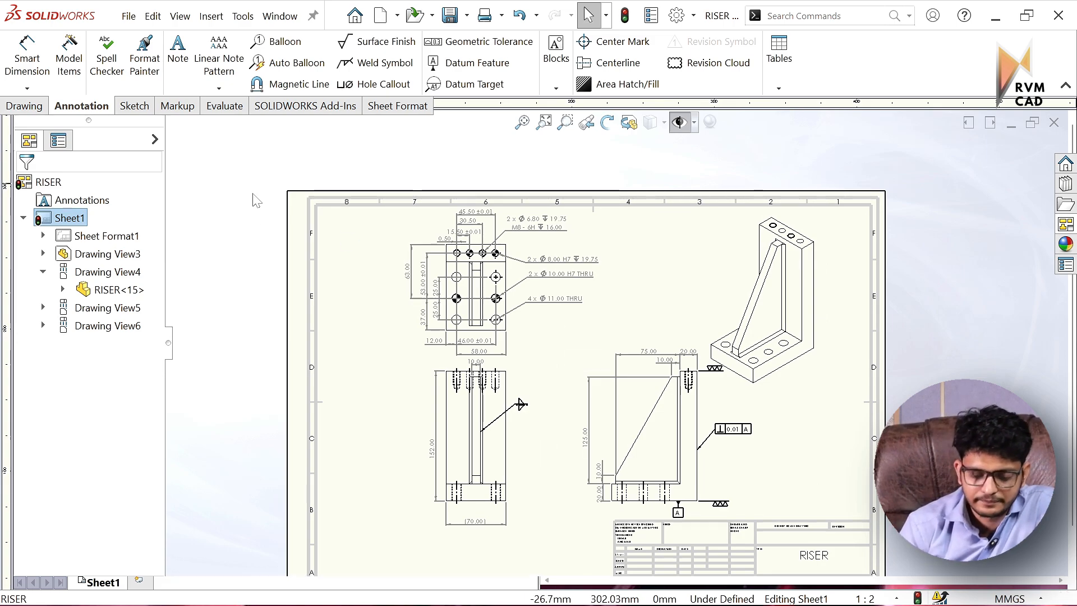
scroll(645, 500, down, 2)
scroll(657, 488, up, 4)
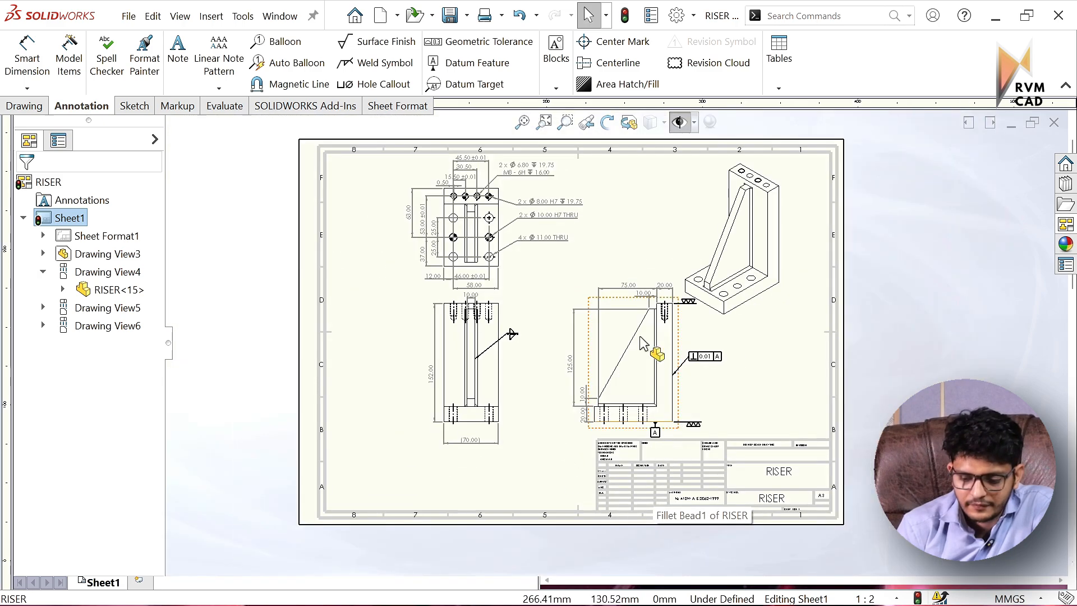
scroll(500, 264, down, 3)
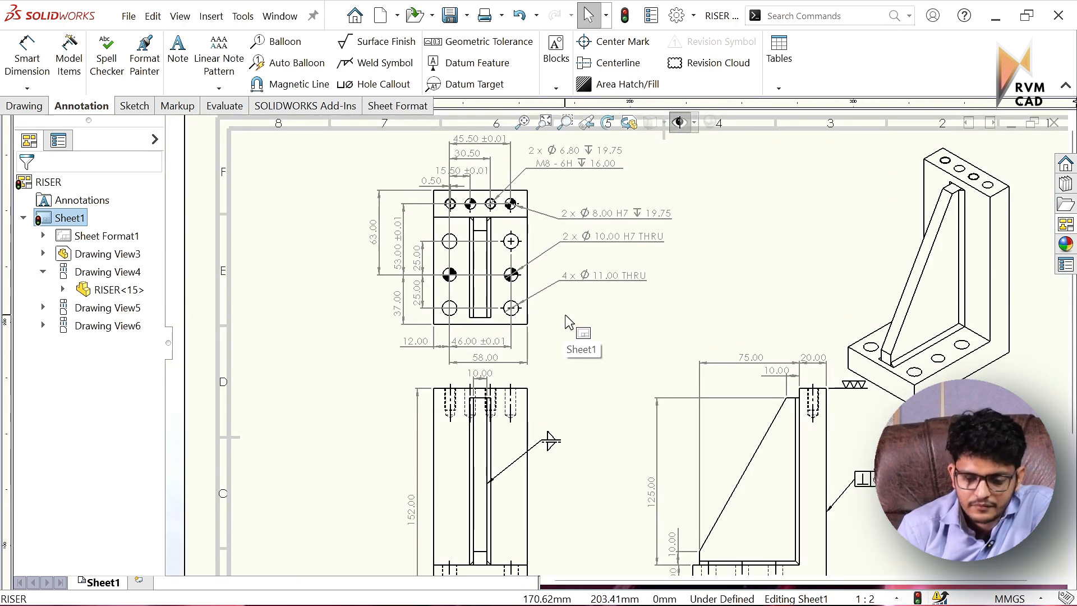
scroll(613, 342, up, 2)
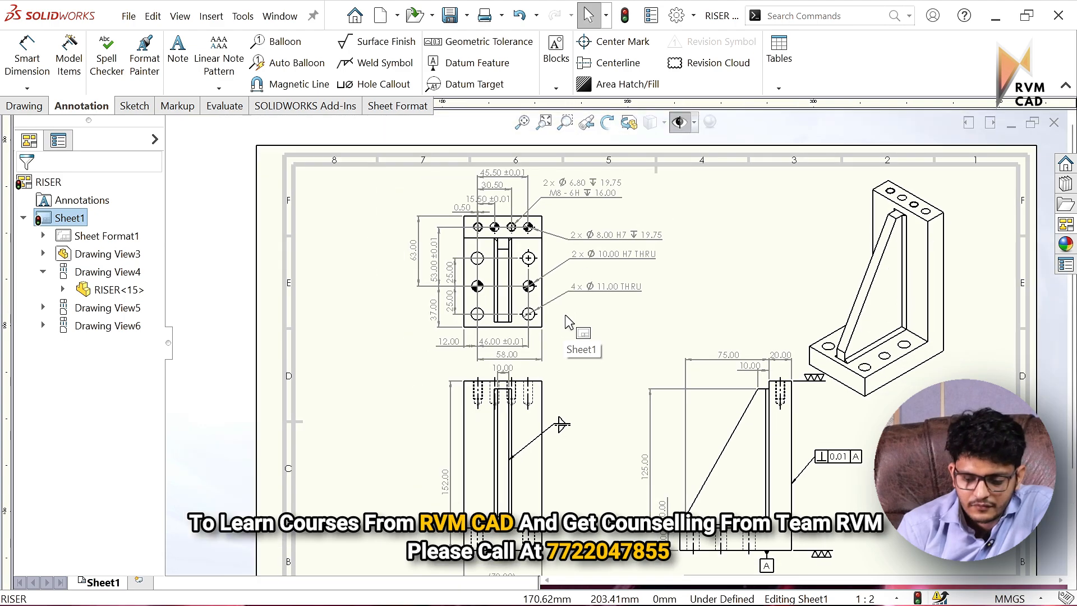
scroll(793, 436, down, 1)
scroll(803, 432, up, 2)
scroll(803, 432, down, 3)
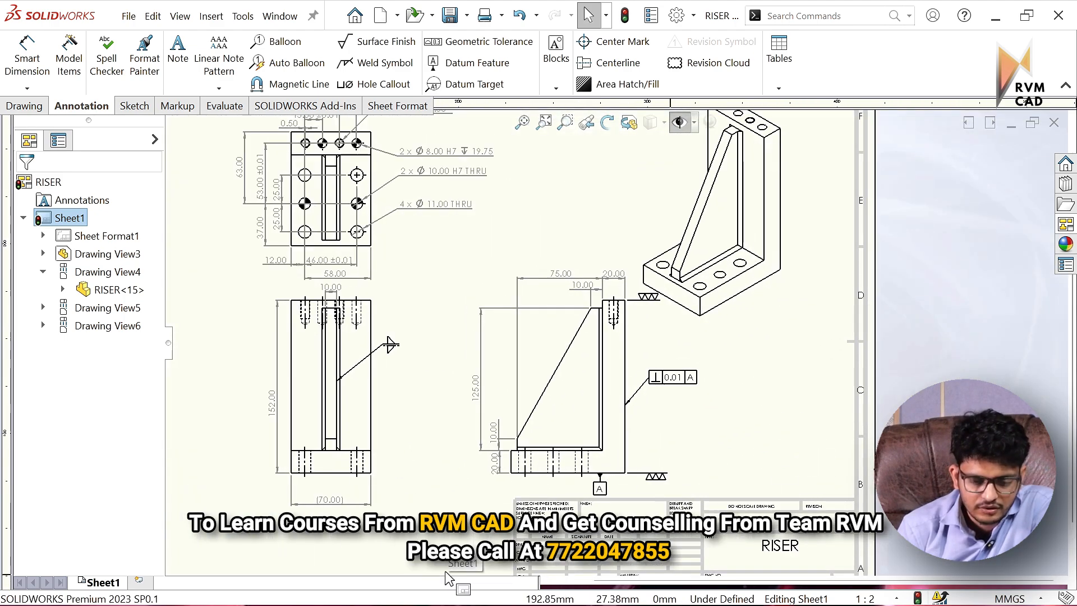
scroll(439, 459, up, 2)
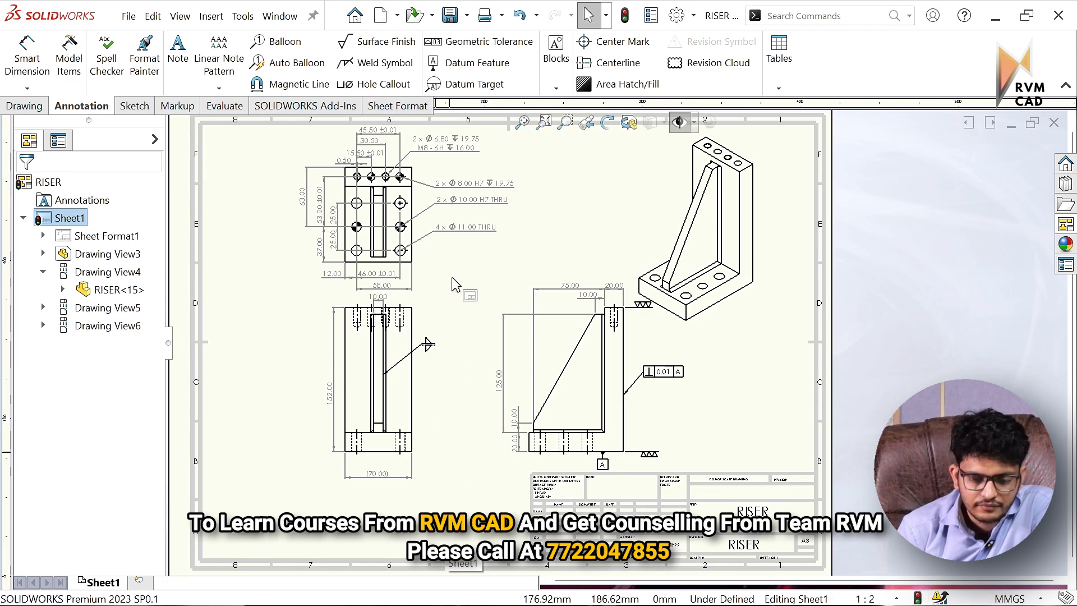
scroll(461, 370, up, 1)
scroll(474, 246, down, 2)
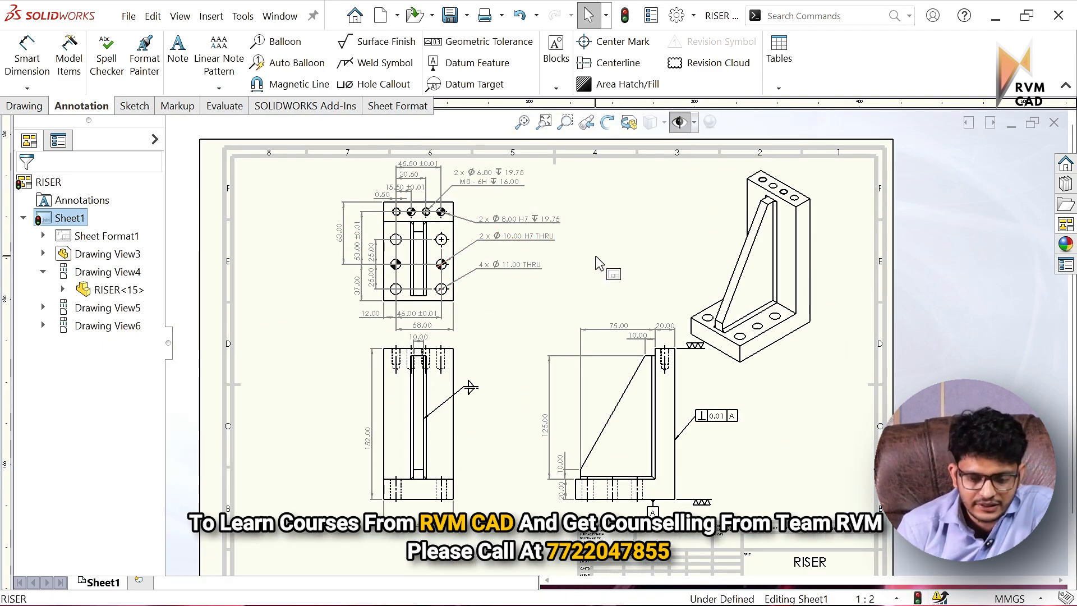
scroll(503, 246, down, 2)
scroll(503, 246, up, 3)
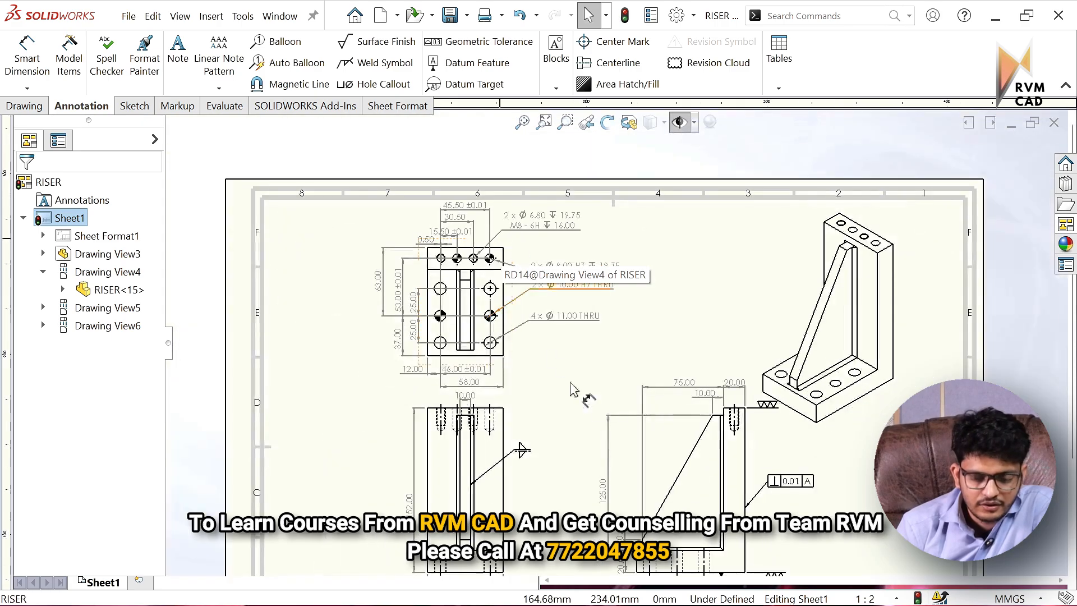